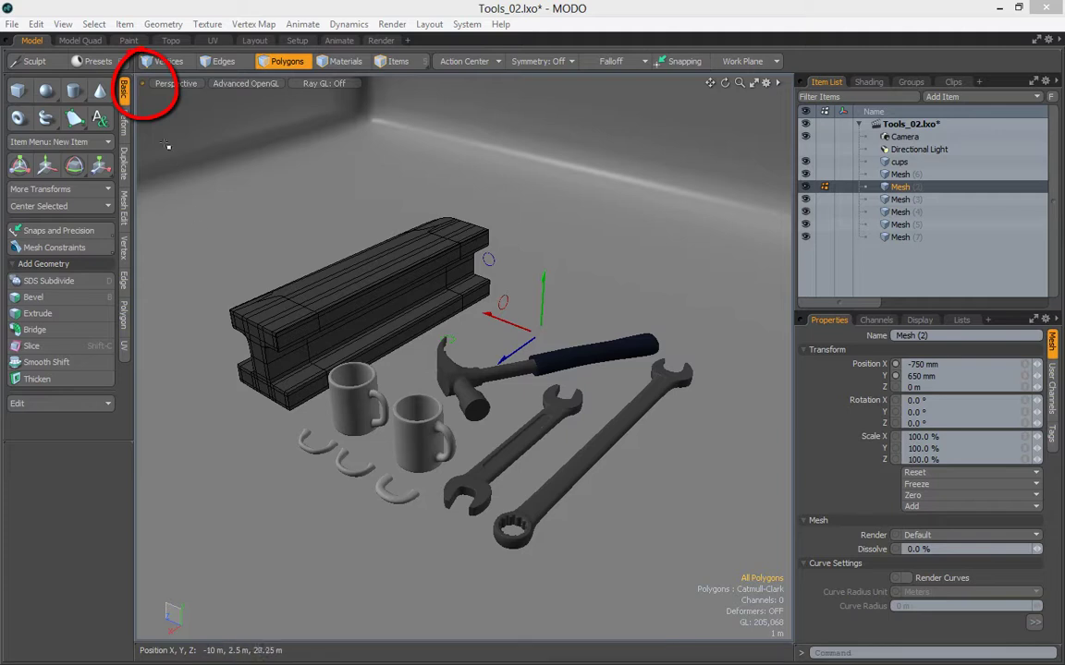
Split the 3D viewport into two side-by-side views and divide the second one into two stacked views
click(144, 85)
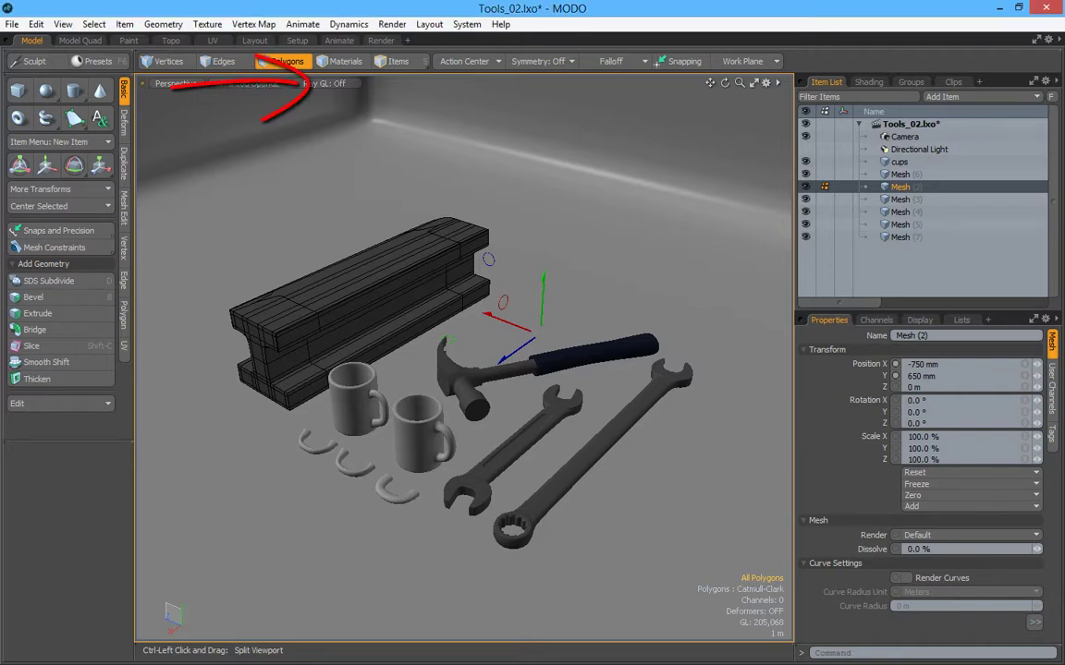
ctrl+drag(143, 85, 462, 121)
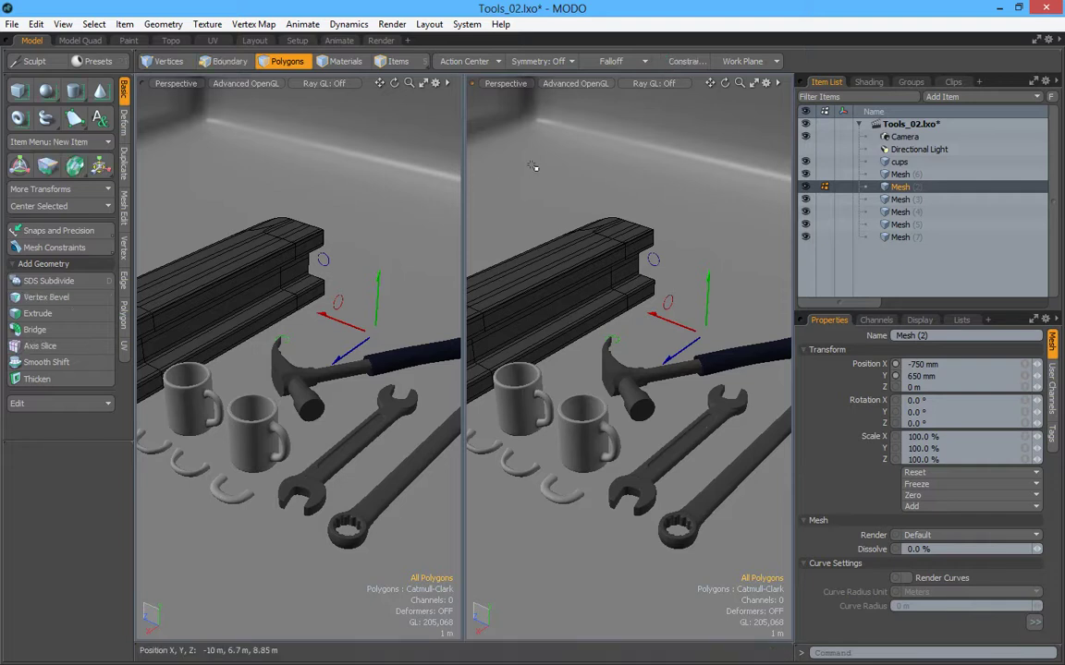
ctrl+click(471, 87)
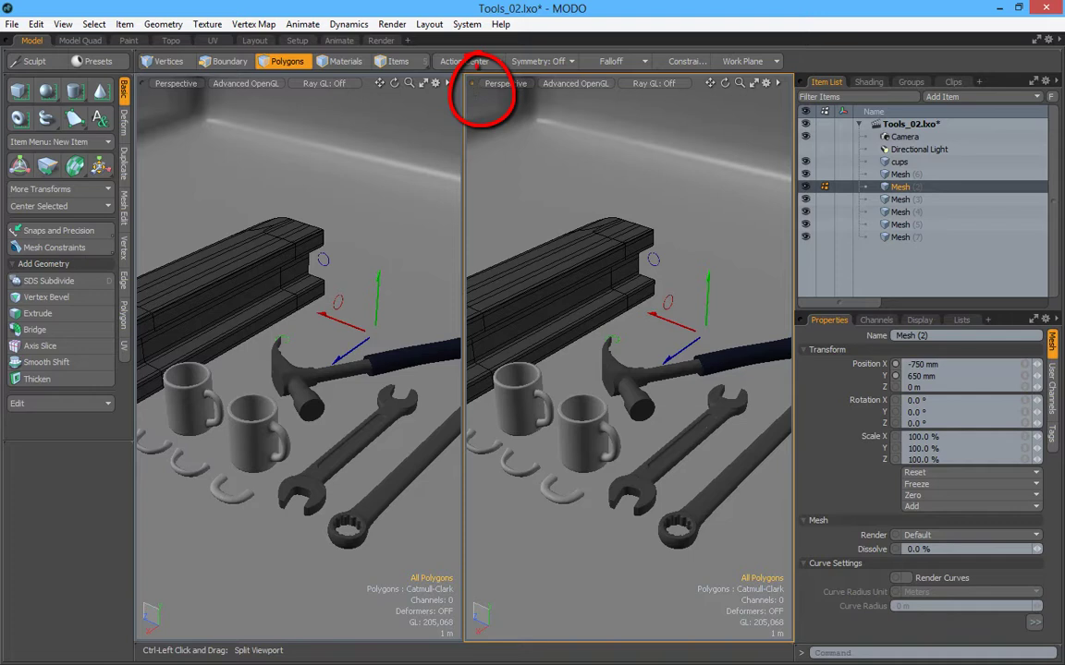
ctrl+drag(472, 87, 490, 359)
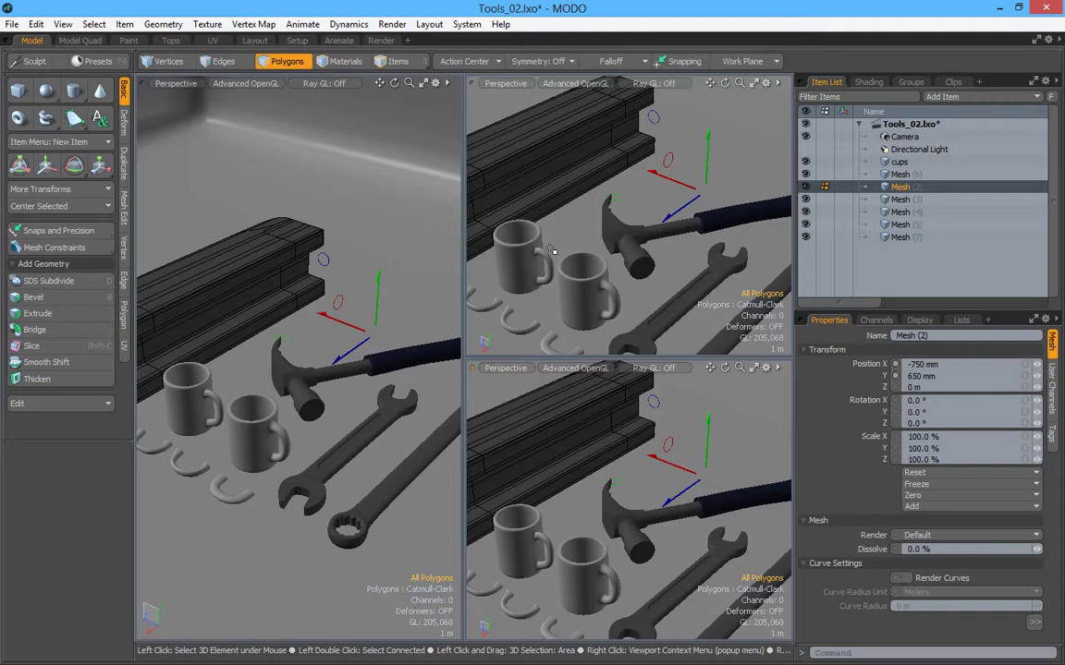
Change the upper of the two stacked viewports to the Audio data list
click(777, 83)
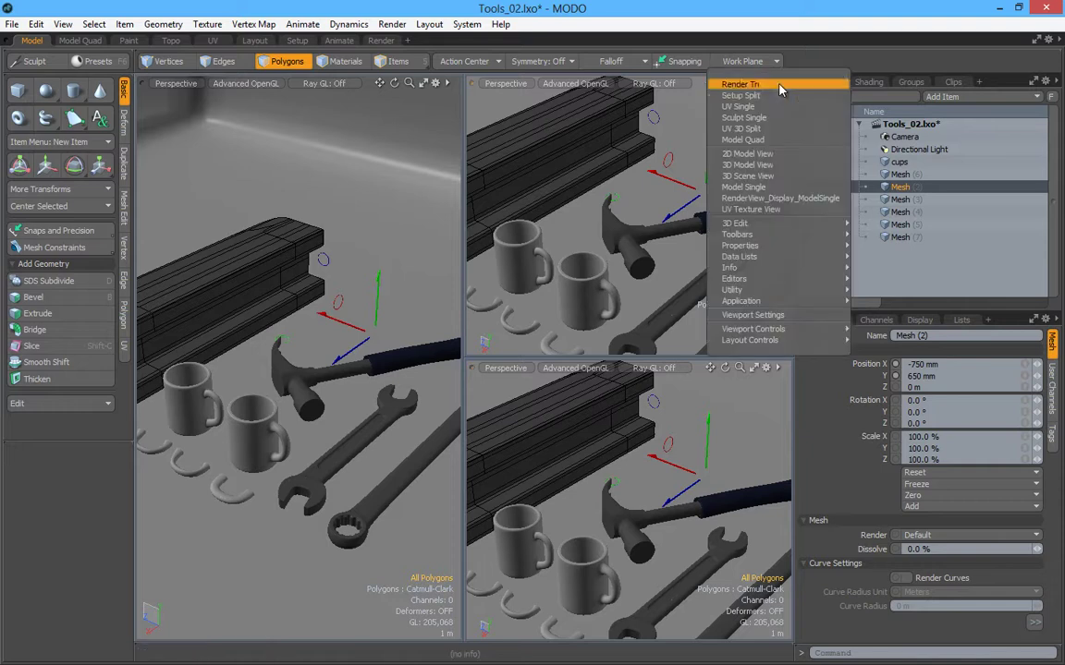
mouse_move(762, 260)
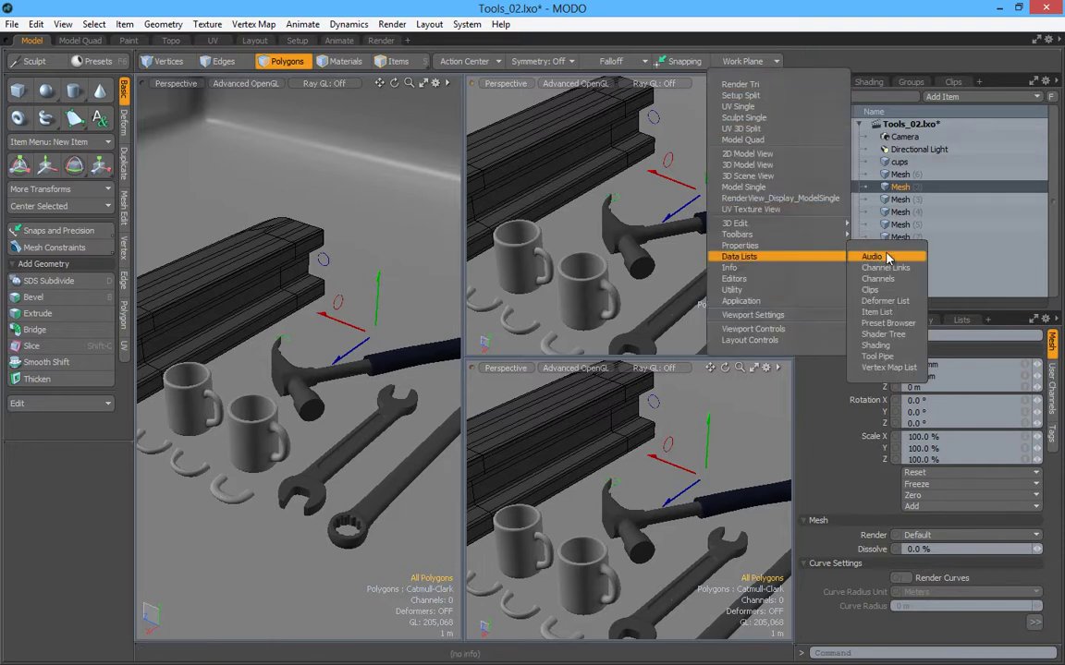
click(864, 256)
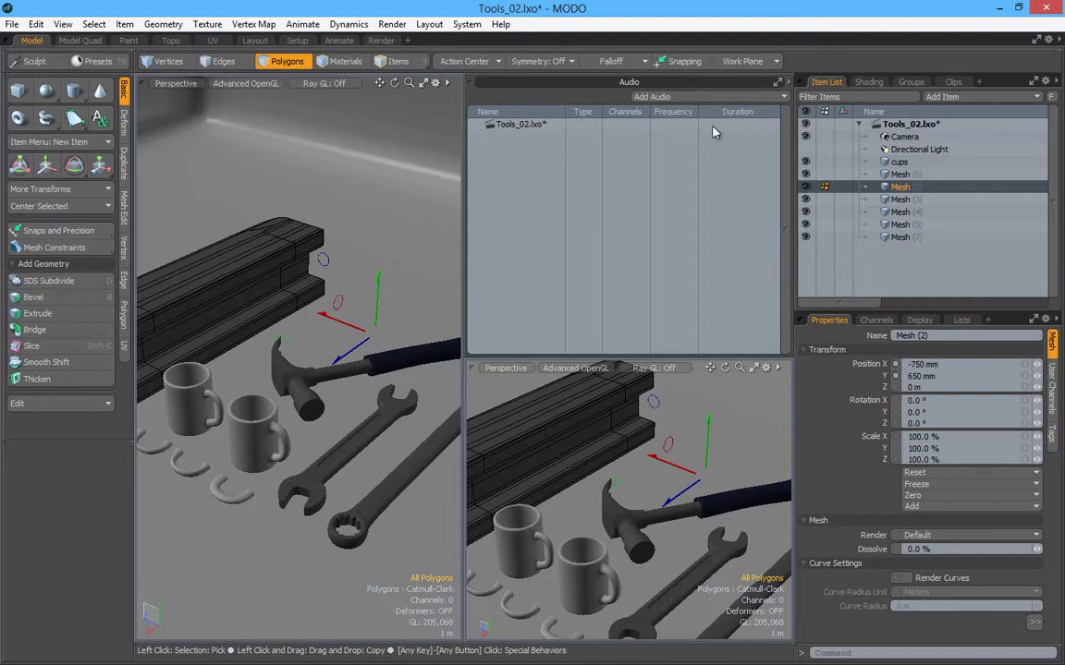
click(777, 82)
click(712, 128)
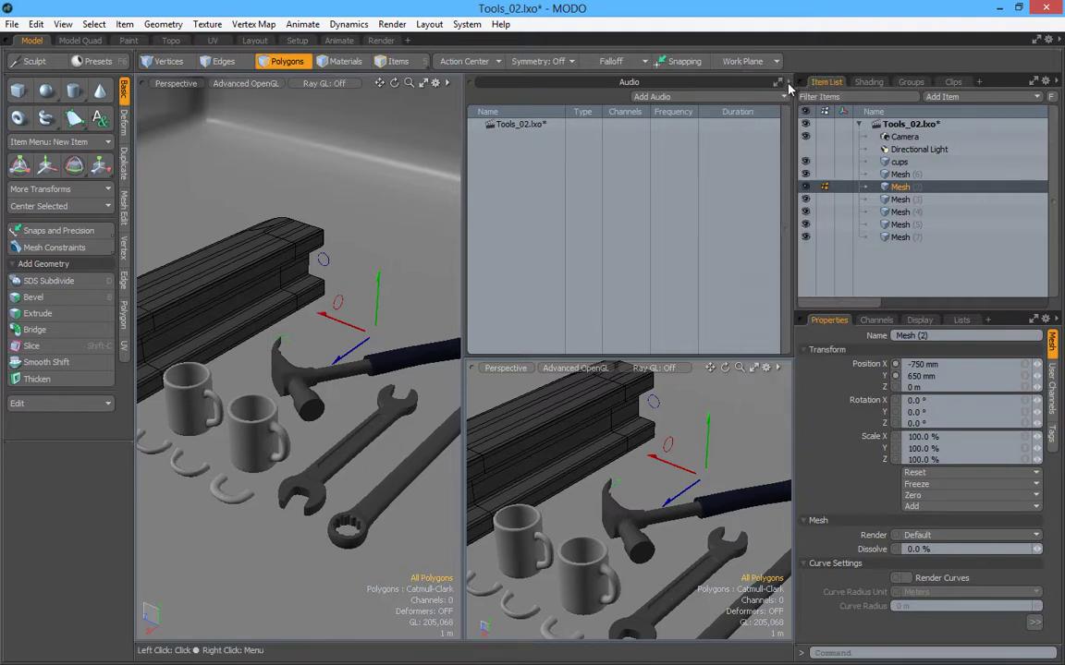
Change the Audio viewport to the Filter Editor and expand Deform Items, Custom Materials, Context Menu Filters and Component Shaders
click(779, 83)
mouse_move(785, 334)
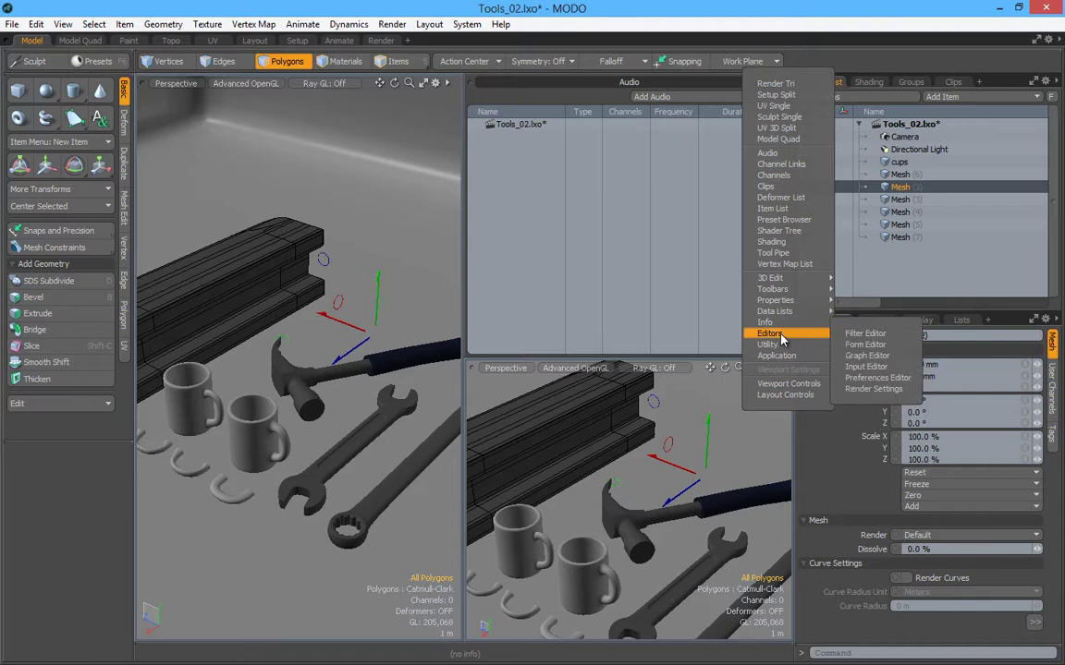
click(851, 335)
click(488, 158)
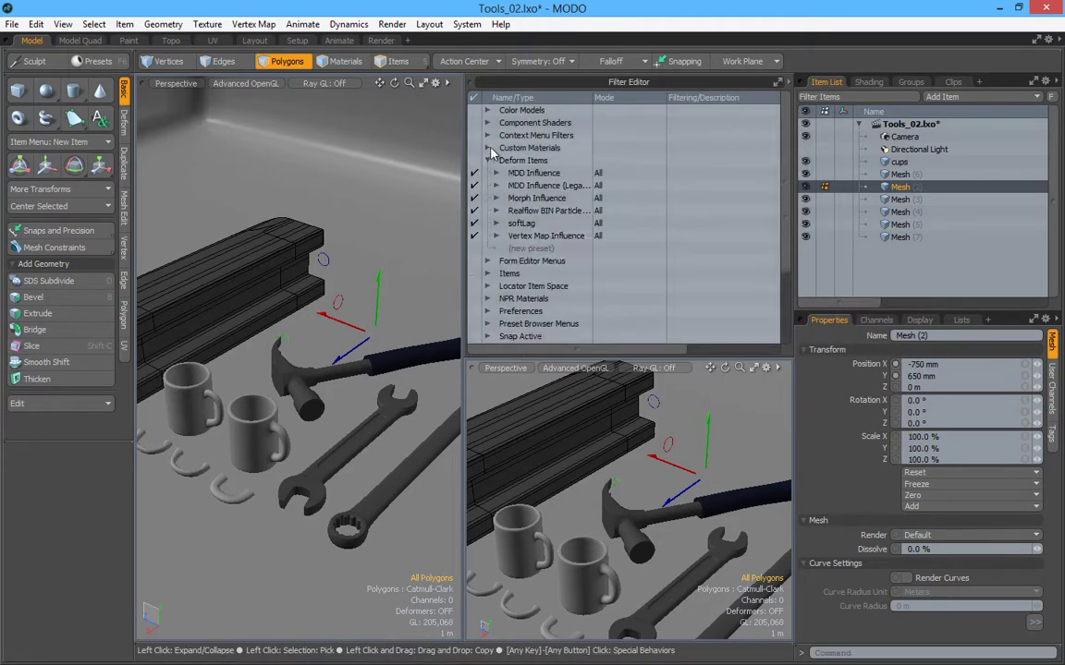
click(488, 148)
click(488, 134)
click(488, 122)
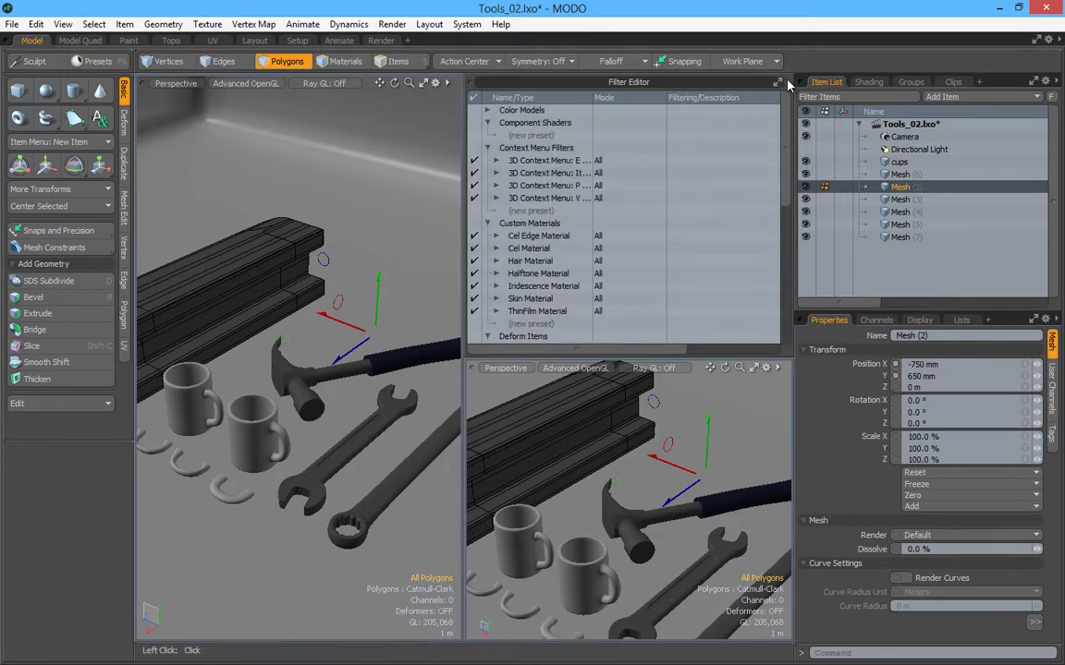
Switch the Filter Editor viewport to the Graph Editor and back to the Filter Editor
click(788, 83)
click(803, 173)
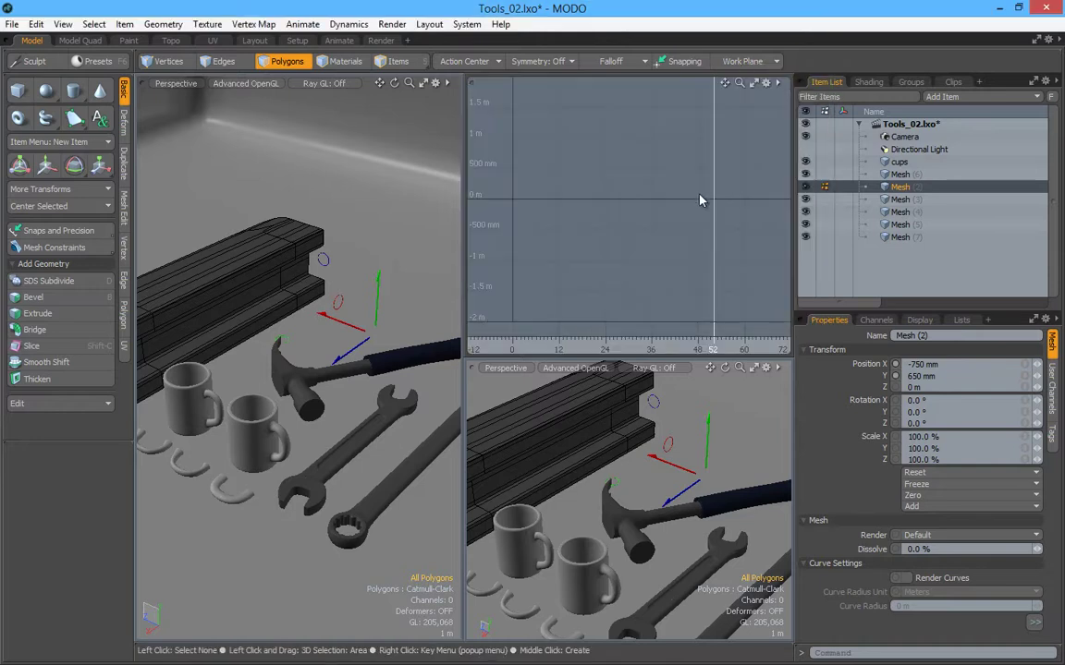
click(776, 82)
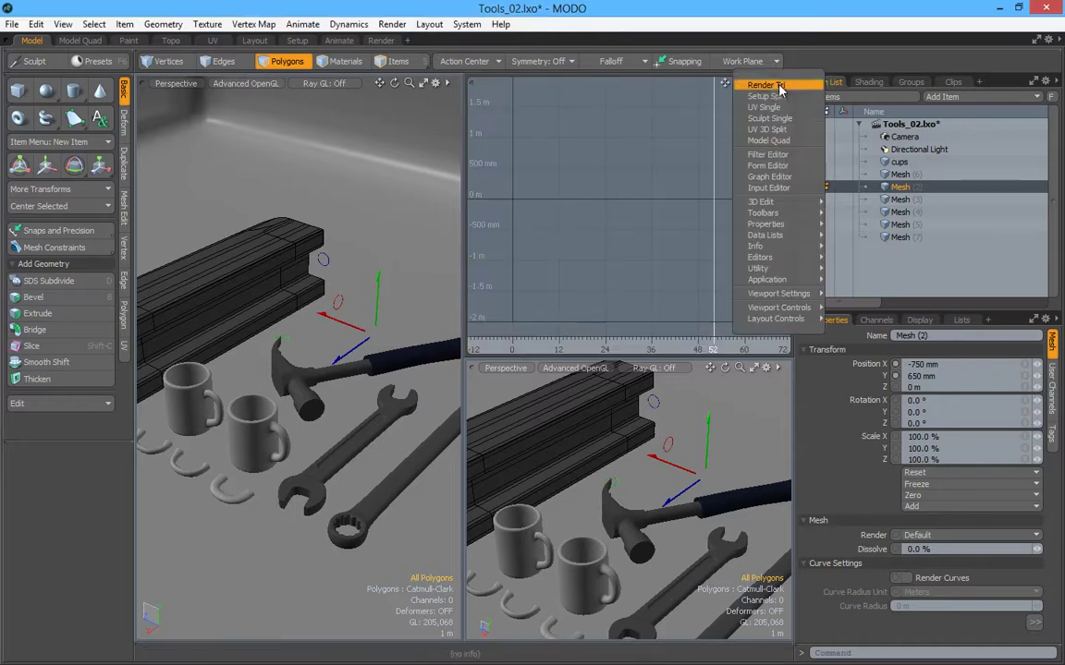
click(770, 154)
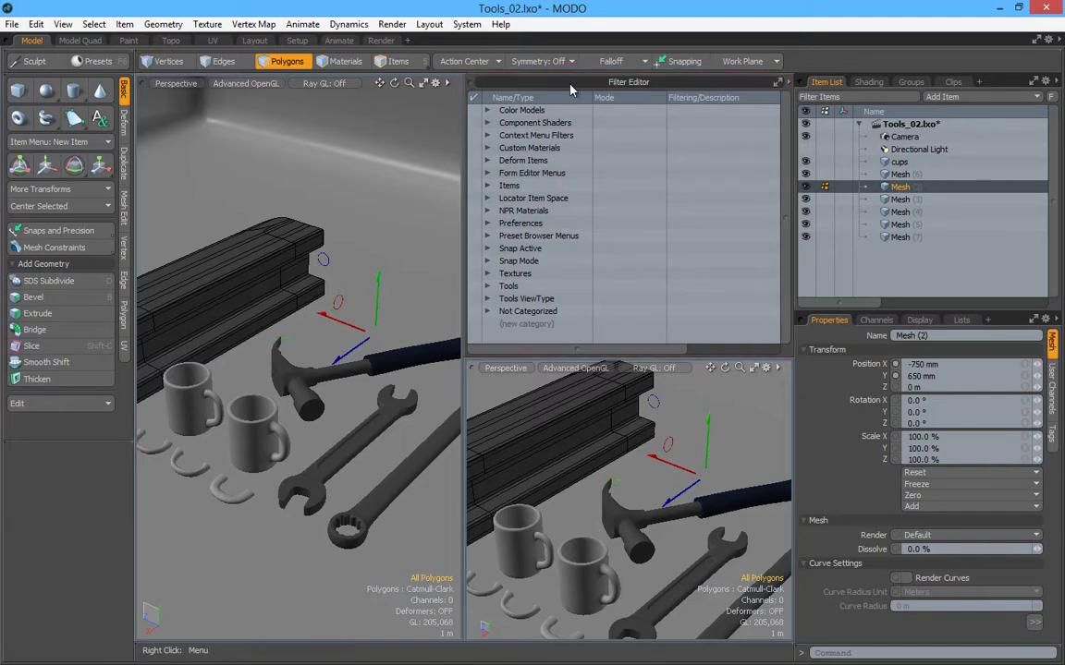
Delete the Filter Editor viewport and the extra perspective viewport to return to a single 3D view
right_click(471, 88)
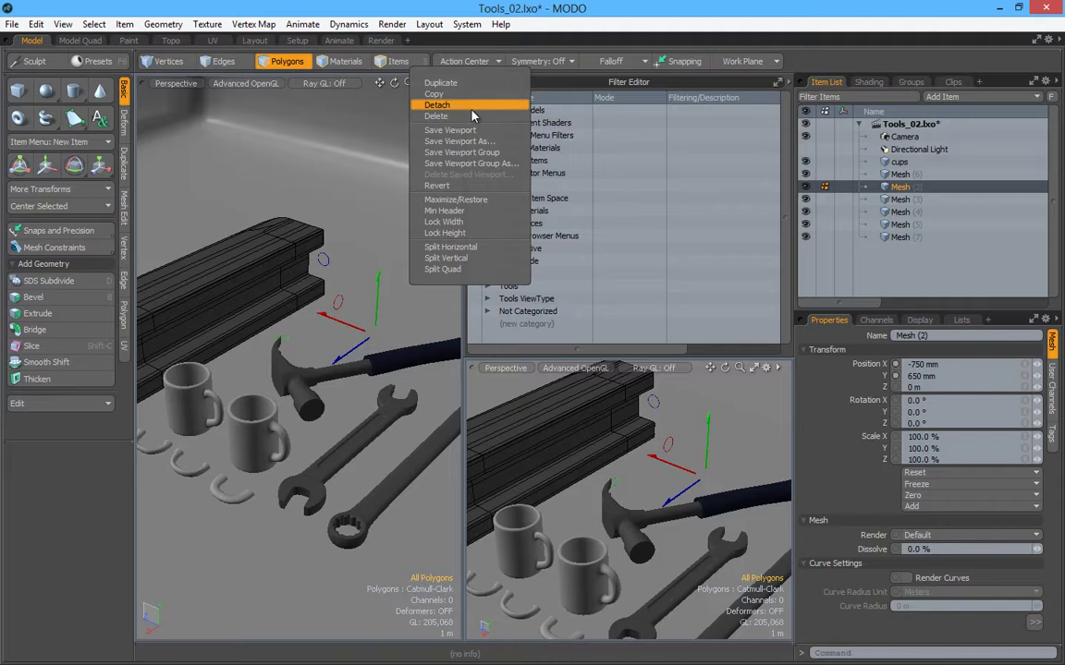
click(471, 118)
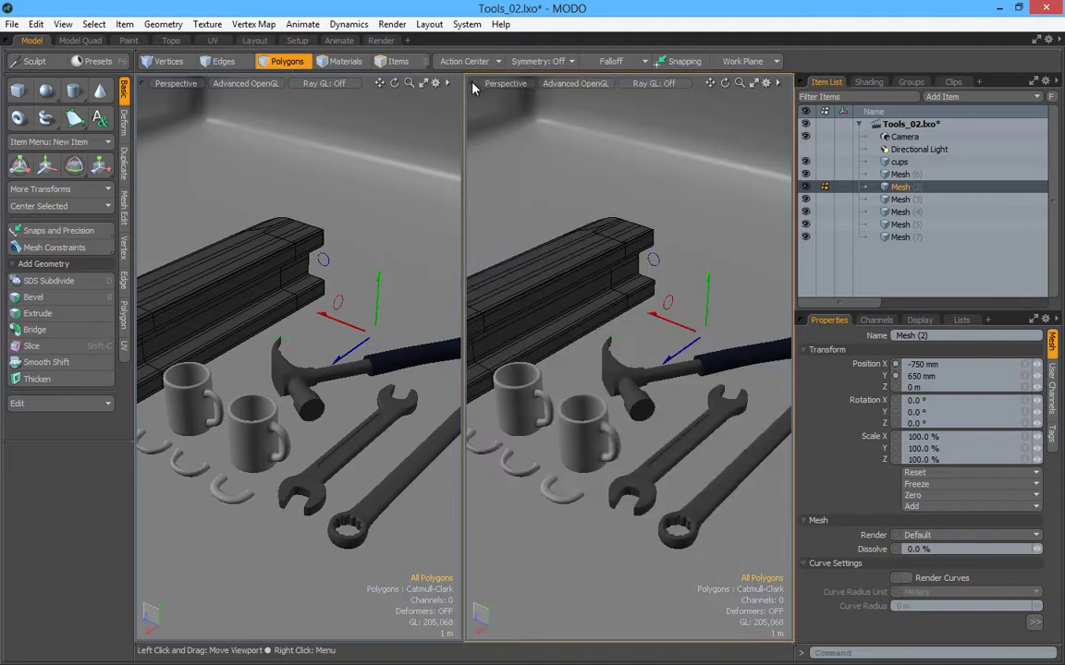
right_click(471, 88)
click(469, 118)
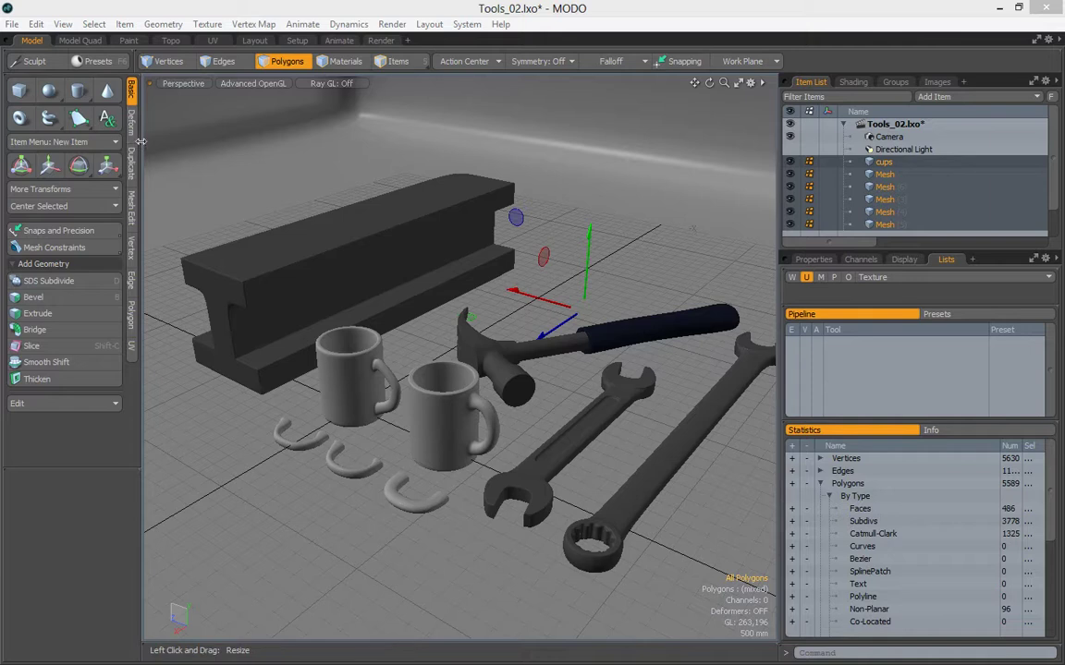
Narrow the modeling toolbox until its primitive tools are cut off, and expand the hidden tools through the nested overflow pop-ups
mouse_move(139, 207)
mouse_down()
mouse_move(198, 212)
mouse_move(135, 216)
mouse_move(175, 216)
mouse_move(156, 213)
mouse_up()
drag(163, 152, 118, 189)
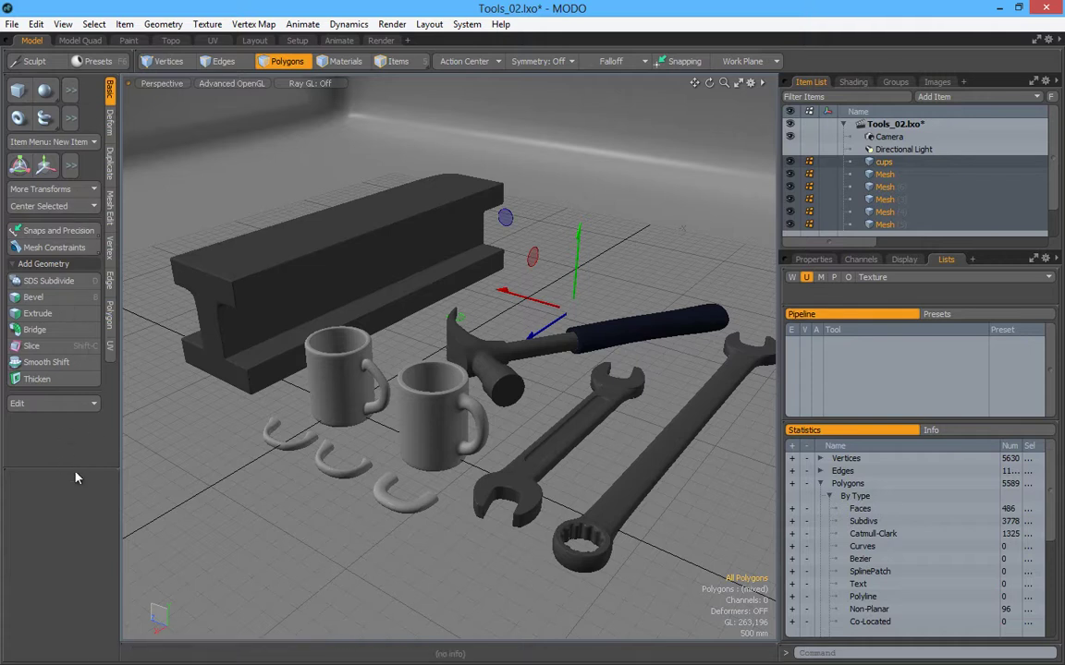
click(72, 91)
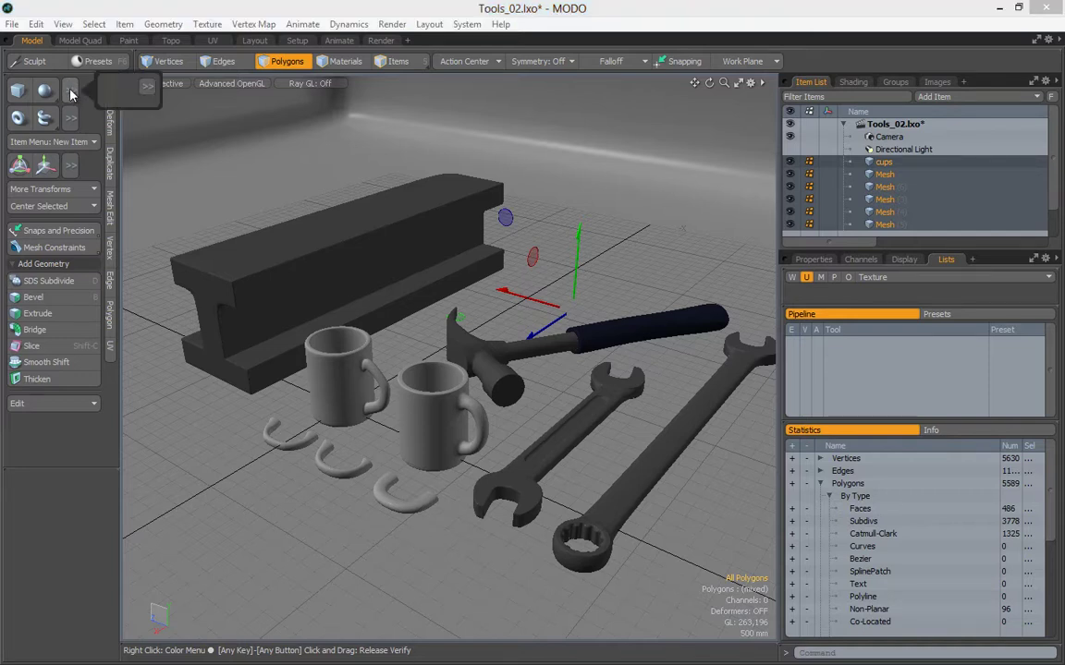
click(149, 88)
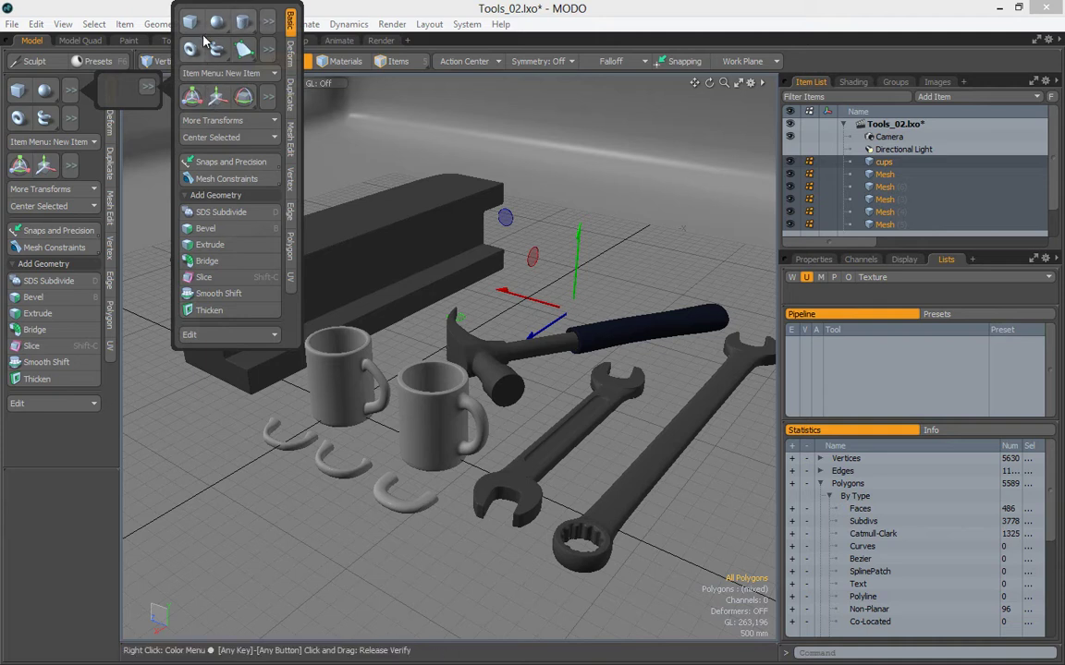
click(268, 22)
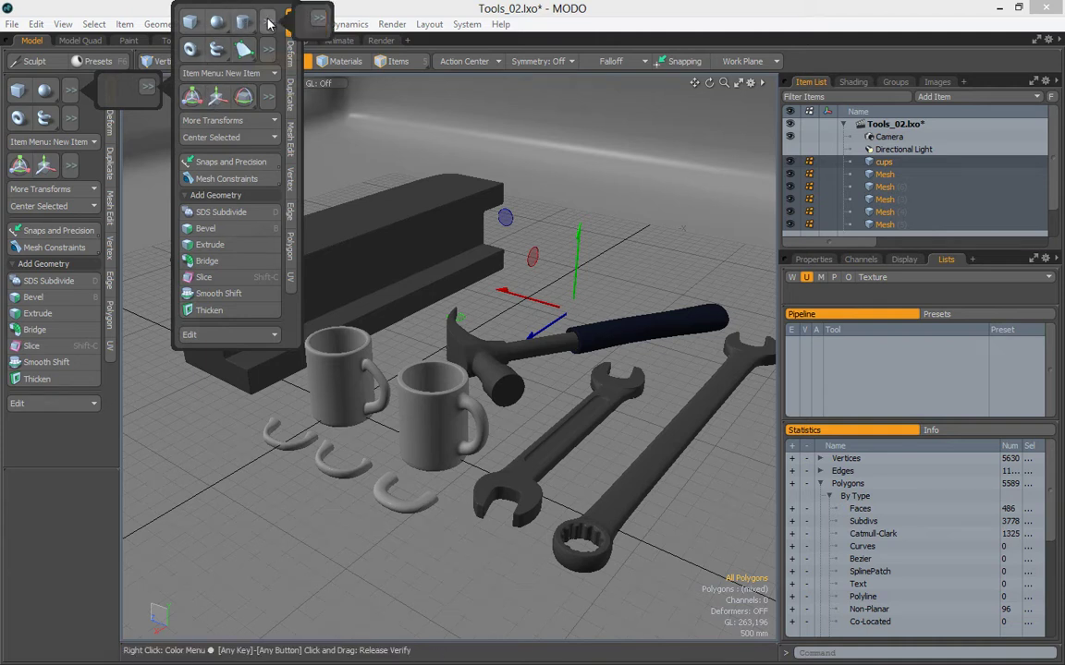
click(318, 18)
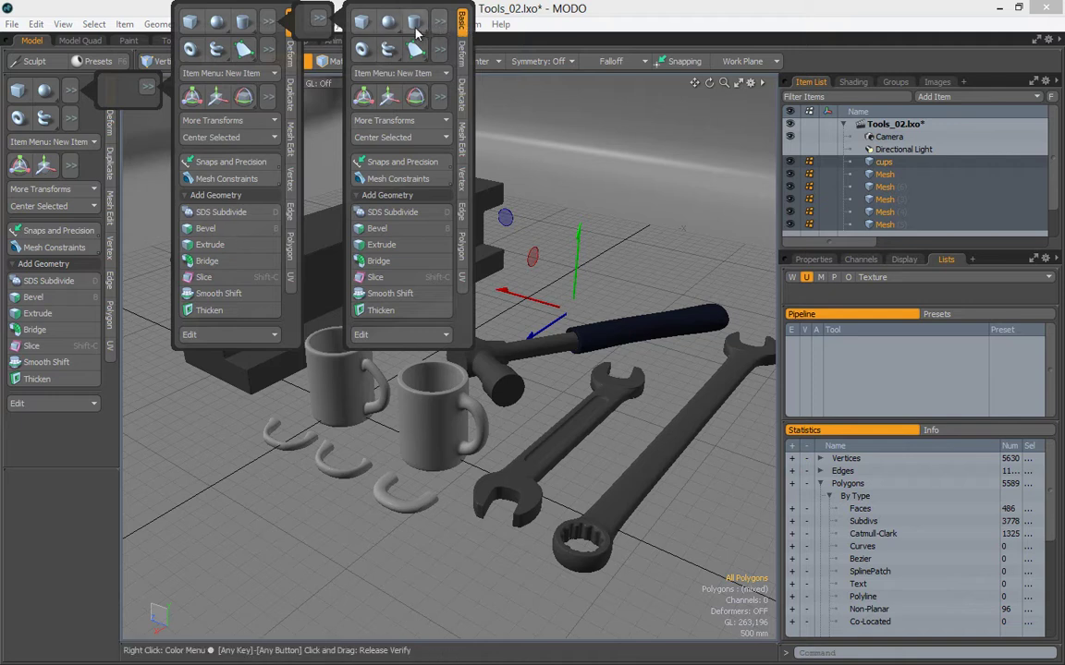
click(55, 483)
Widen the toolbox to fit four primitives per row, shorten it to the Add Geometry heading, and view the hidden geometry tools
drag(123, 381, 77, 298)
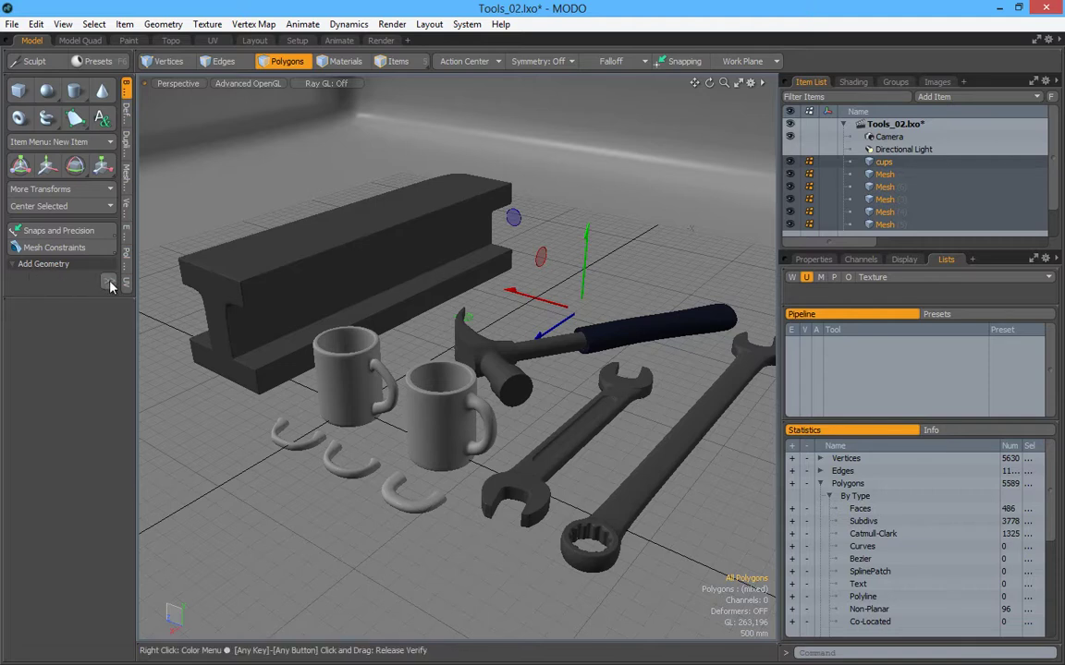
click(109, 285)
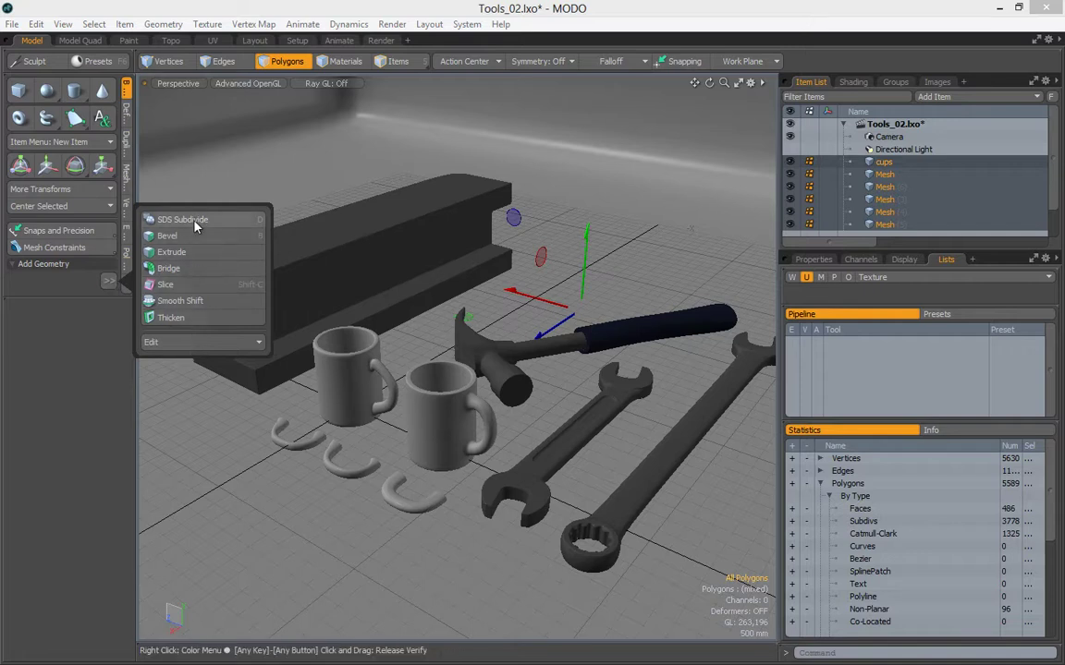
click(83, 319)
Lengthen the toolbox to fit SDS Subdivide and Bevel, and view the remaining geometry tools in the overflow pop-up
drag(79, 295, 111, 323)
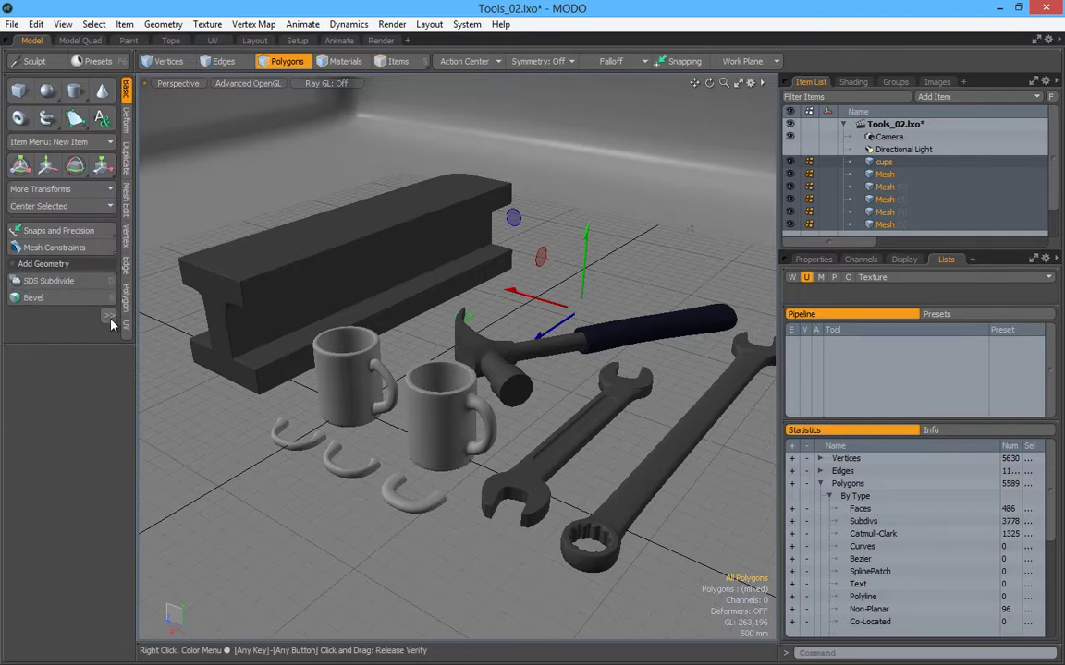
click(108, 318)
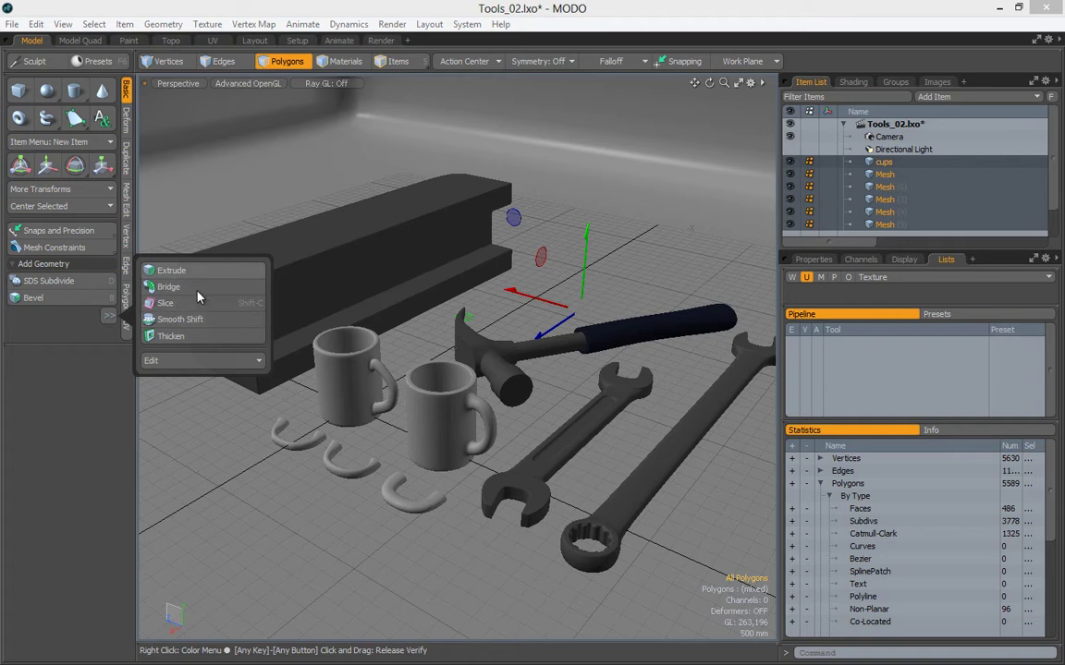
click(71, 346)
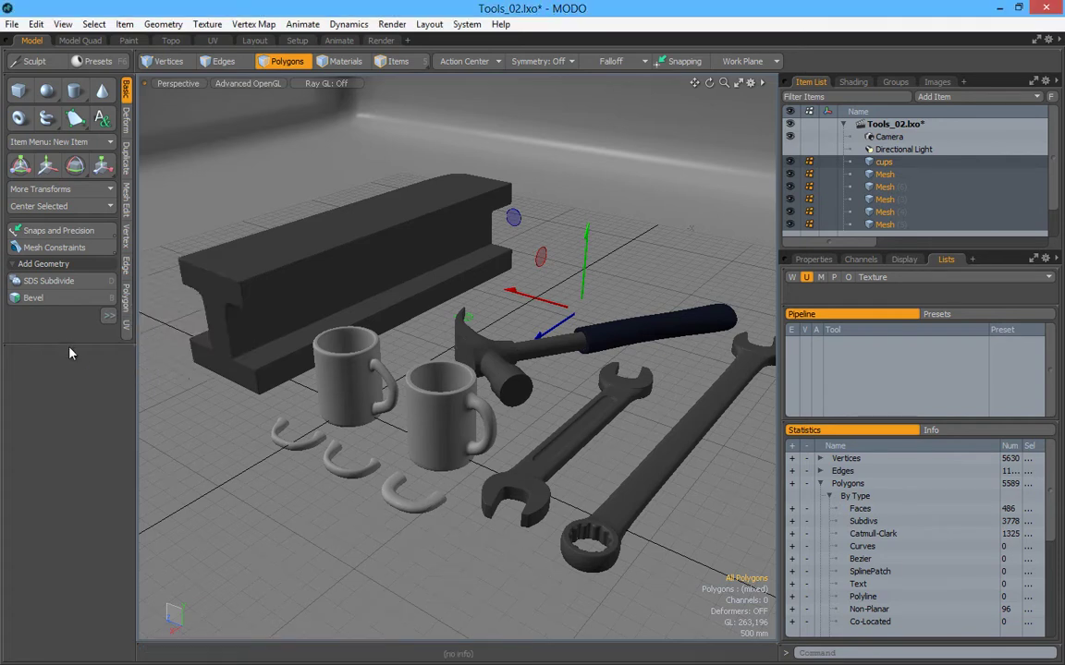
Shorten the toolbox to just below the transform tools to view its overflow commands, and extend it again down to Extrude
drag(71, 343, 78, 203)
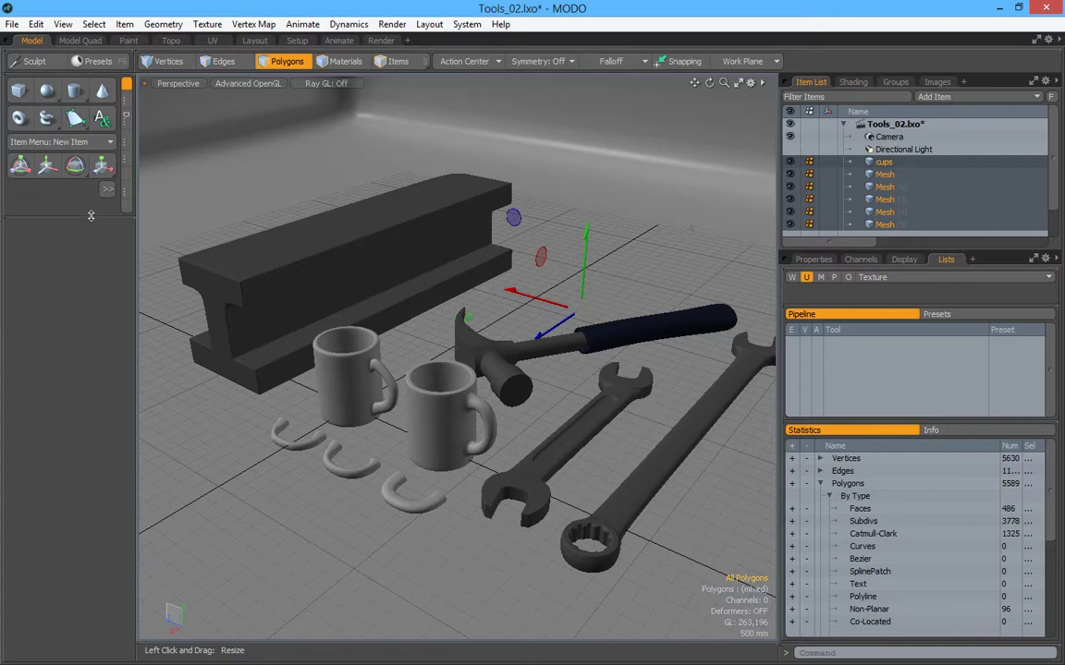
click(107, 189)
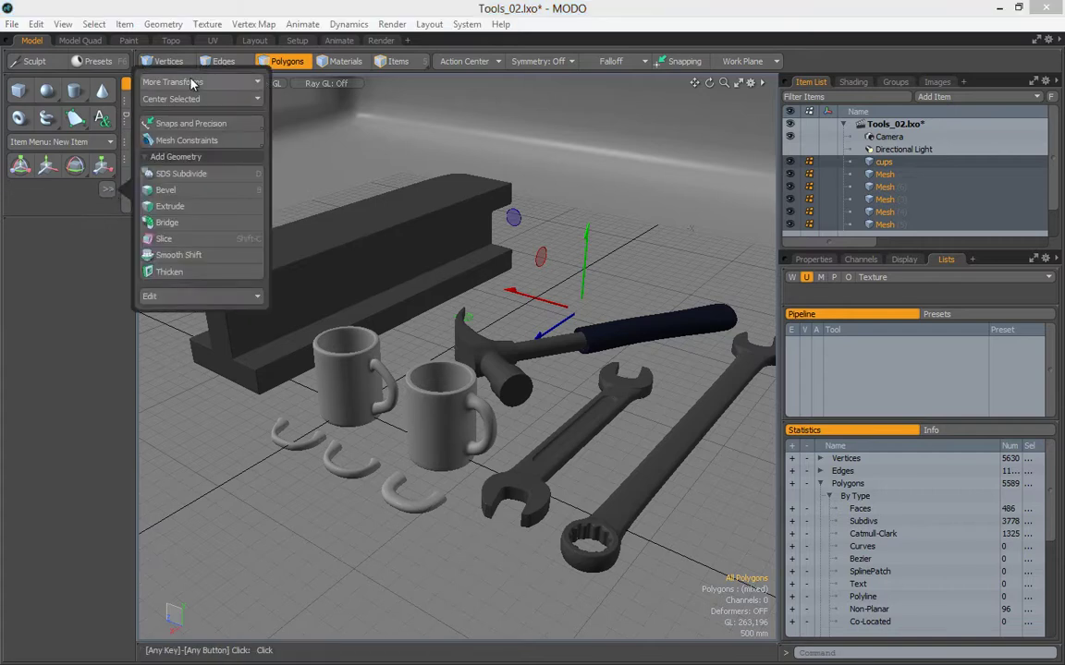
click(107, 189)
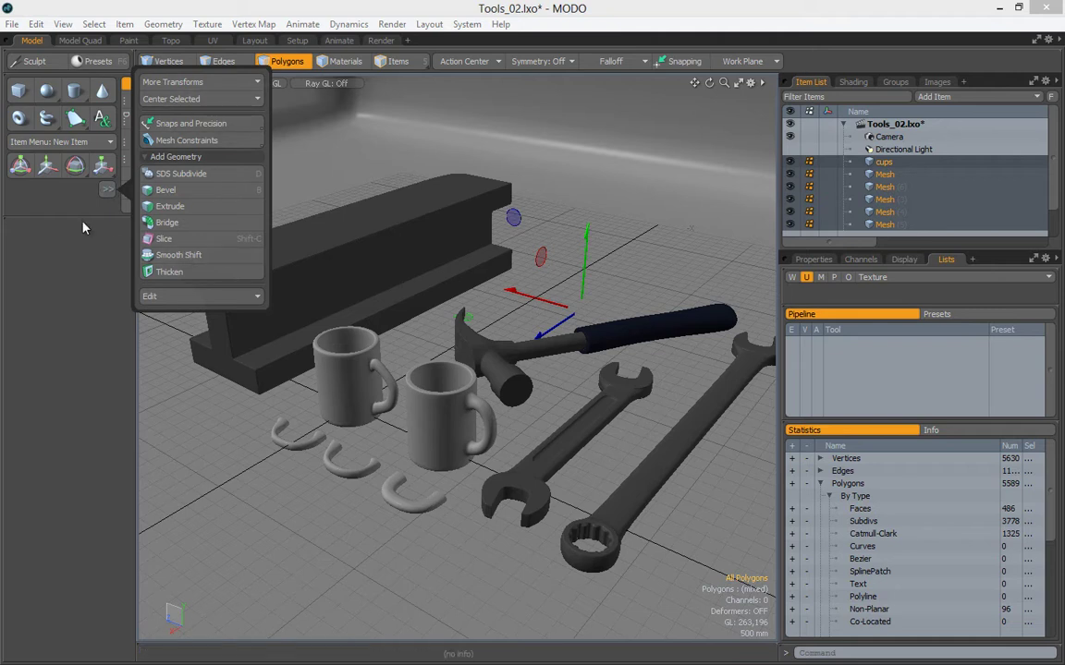
drag(98, 329, 96, 351)
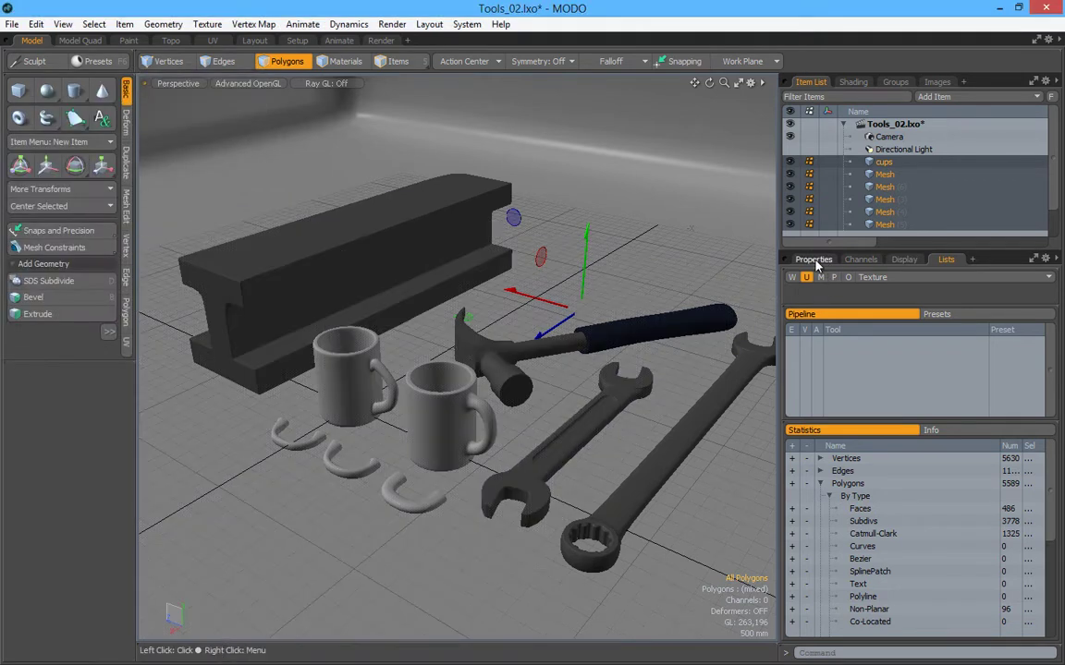
Show the material properties and resize the Properties area to view its hidden settings, leaving room for the full Item List
click(815, 260)
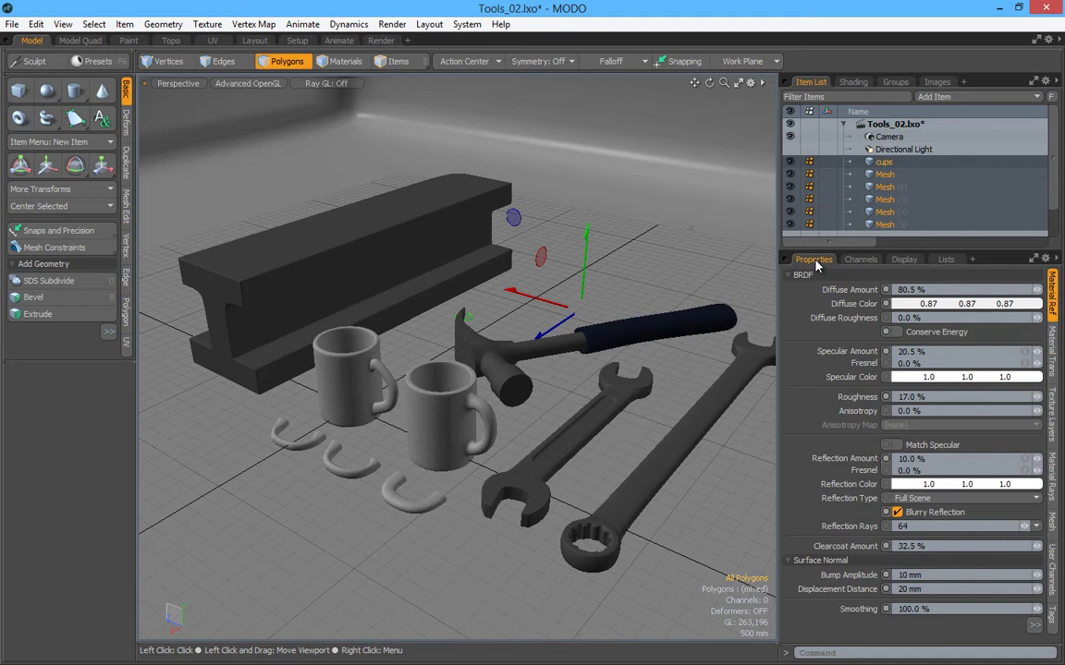
click(1034, 627)
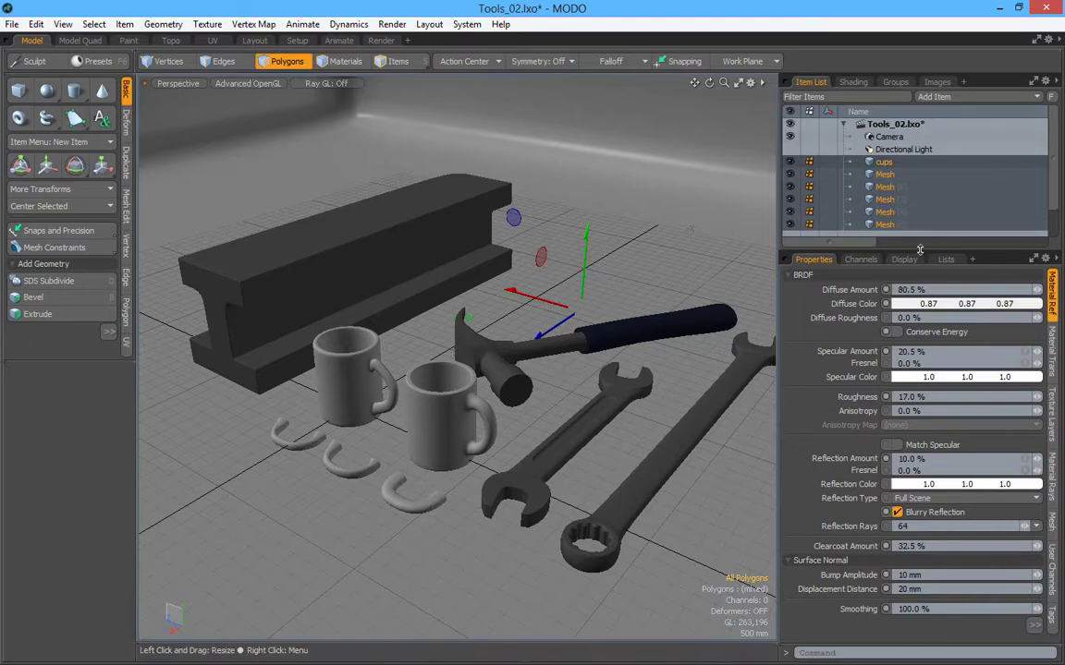
drag(920, 249, 910, 111)
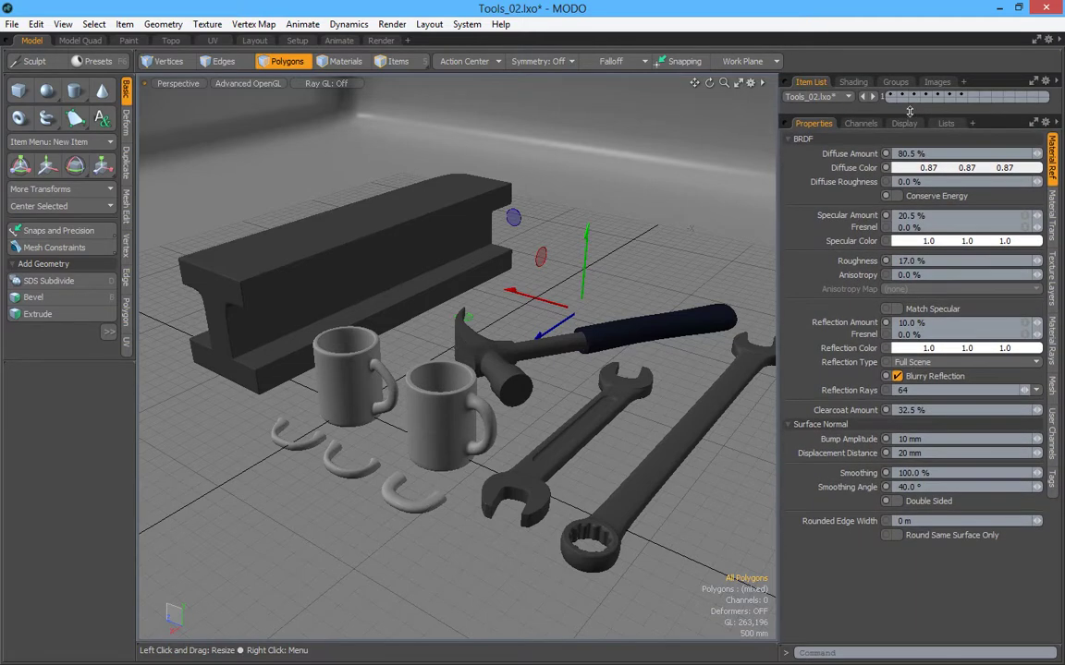
drag(907, 183, 916, 277)
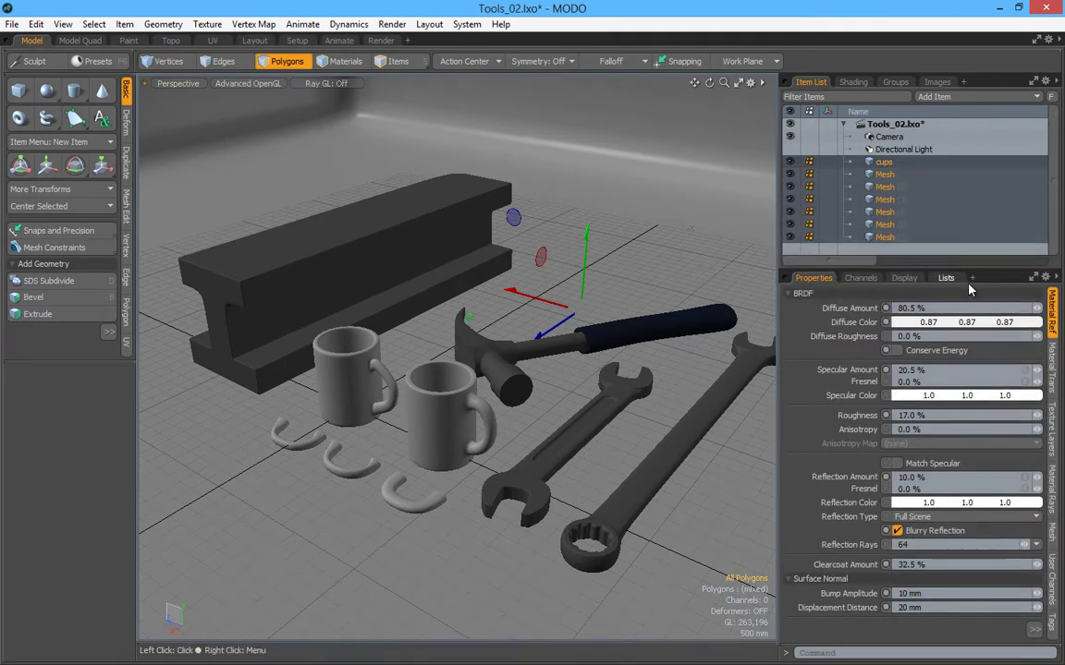
Show the Lists with the vertex map list enlarged, expand UV Maps, and view the dialog for creating a new UV map
click(948, 278)
drag(872, 315, 878, 410)
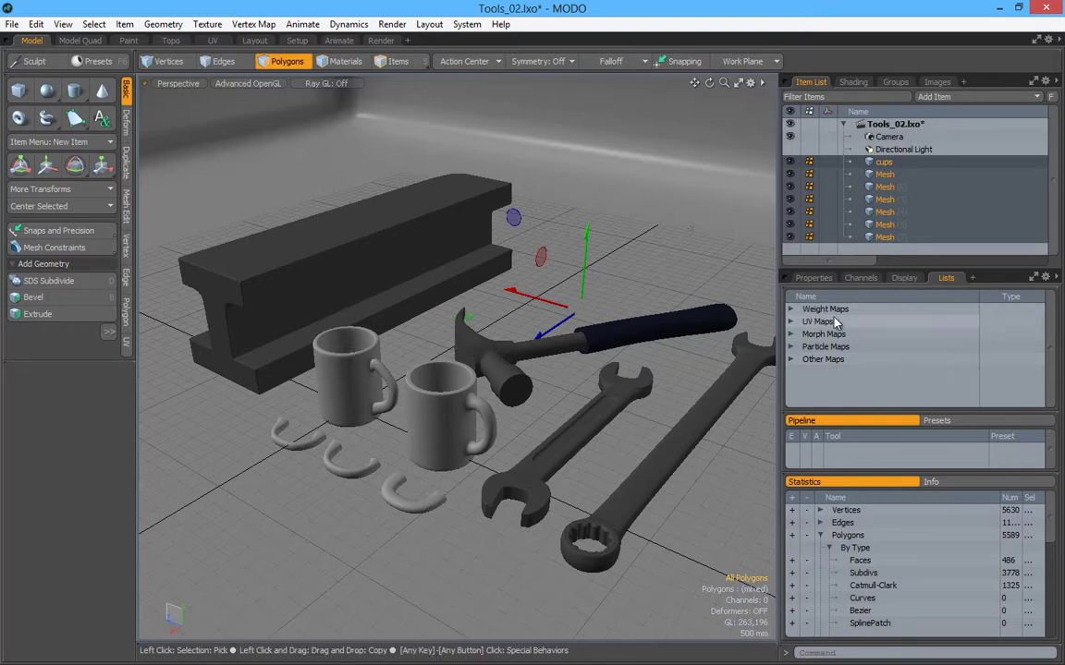
click(790, 323)
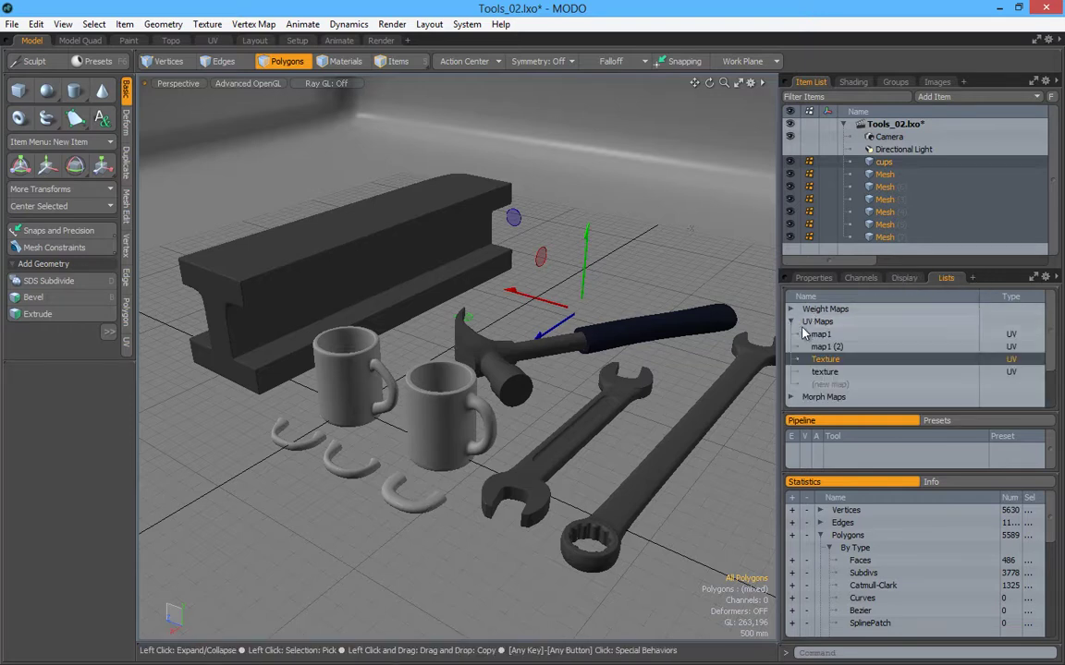
click(829, 387)
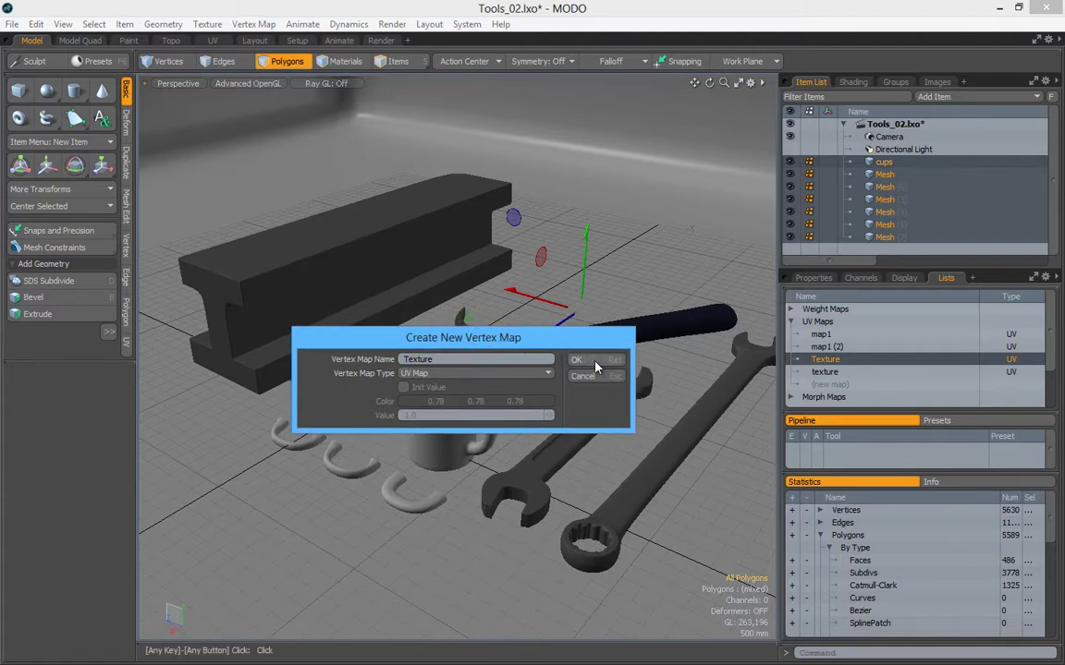
click(591, 363)
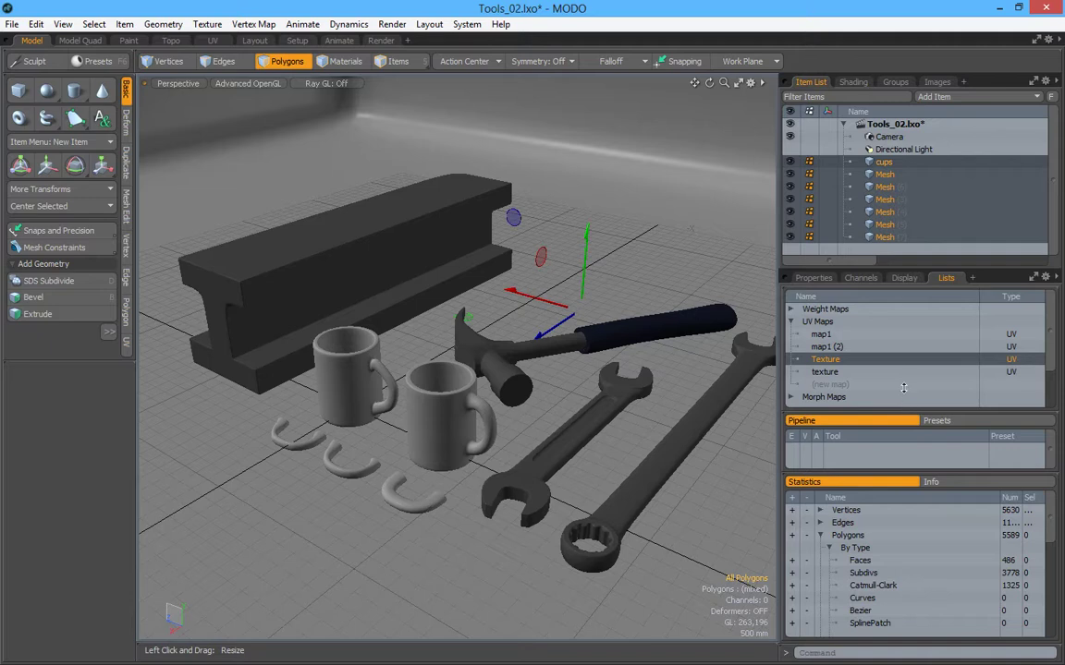
Shorten the vertex map list until it becomes one drop-down per map type, and view the UV Map choices
drag(905, 395, 903, 373)
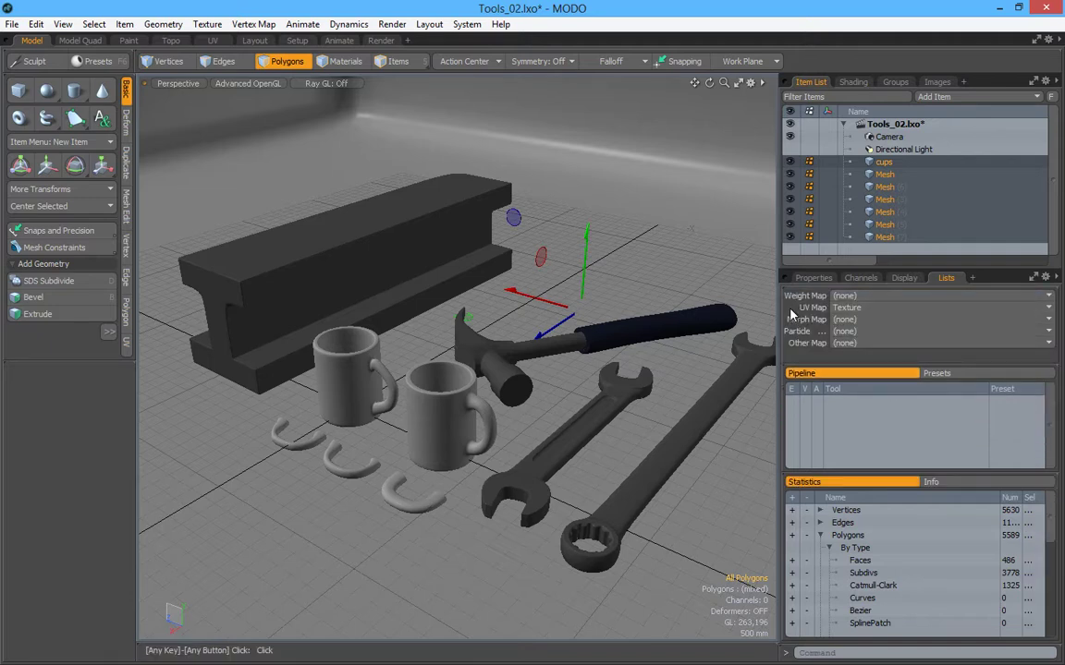
click(867, 314)
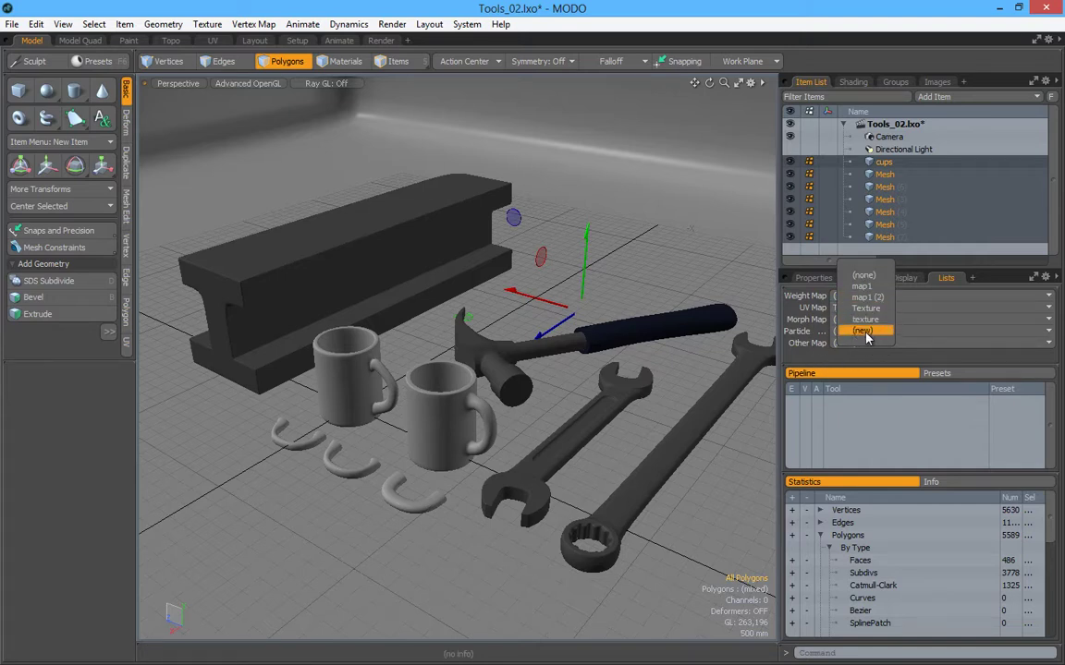
click(819, 364)
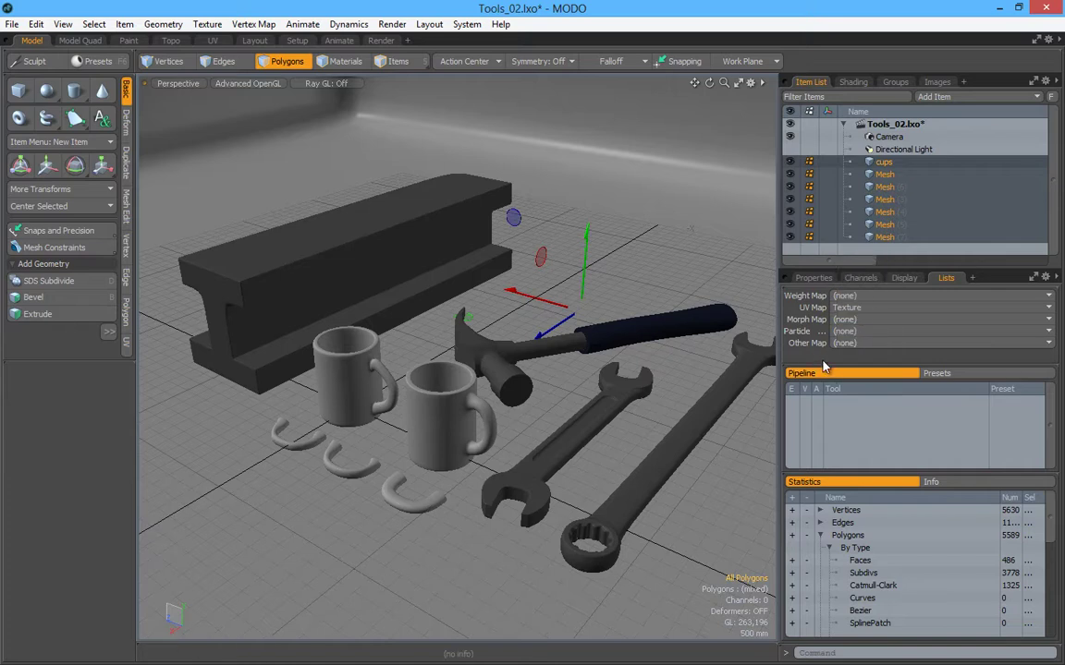
Shorten the vertex map area to a single row, switch between weight, other and UV maps, and view the UV map choices
drag(826, 365, 833, 315)
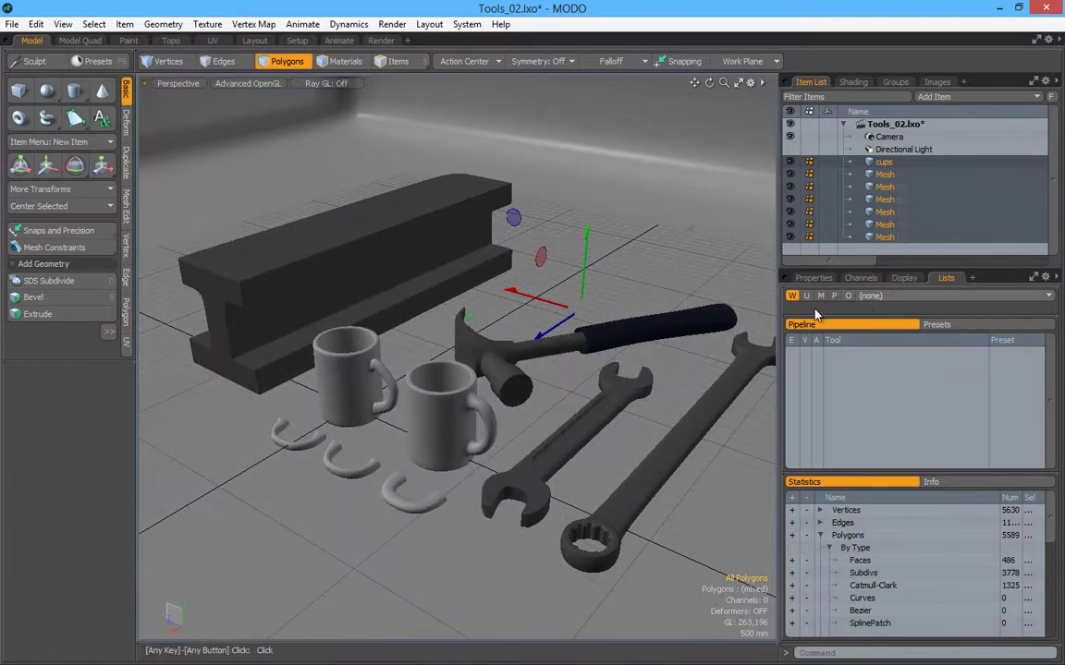
click(792, 296)
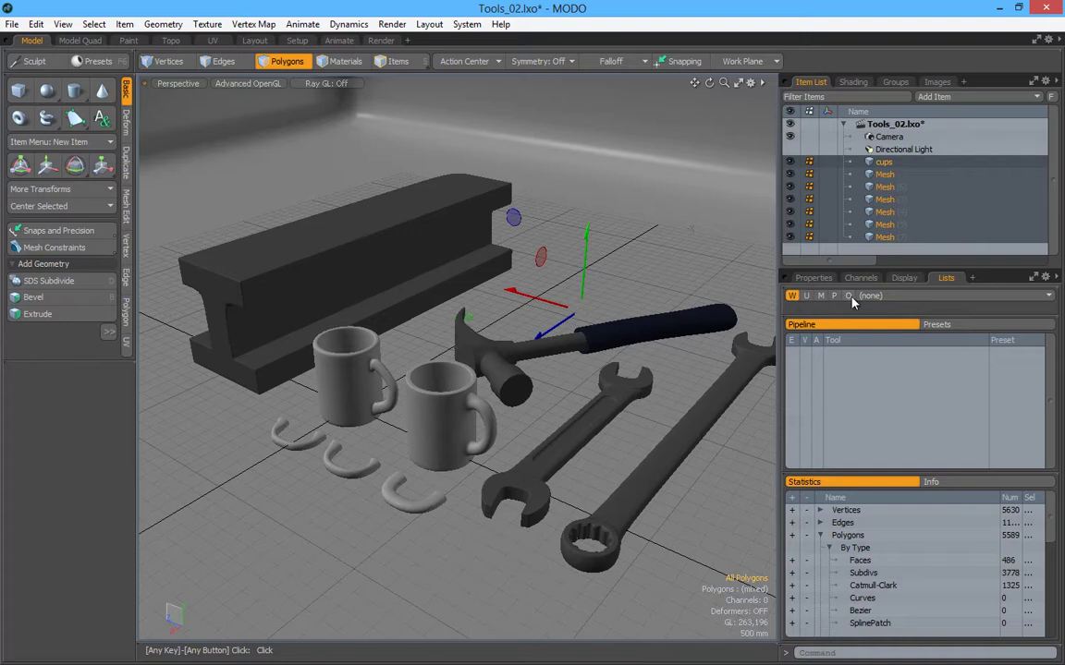
click(848, 296)
click(792, 297)
click(806, 296)
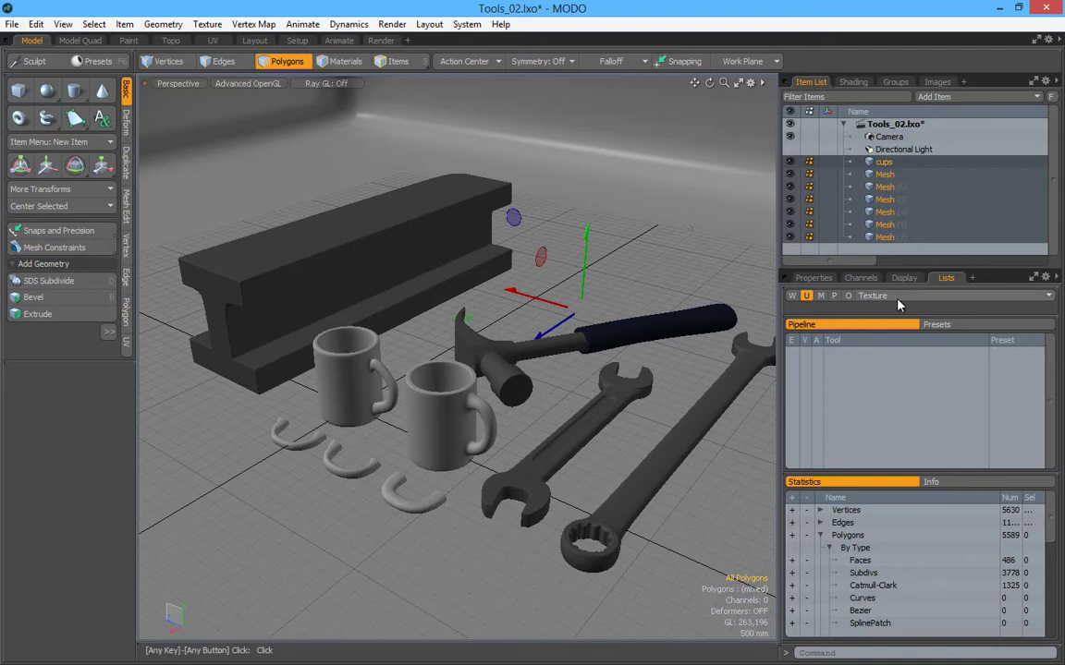
click(920, 297)
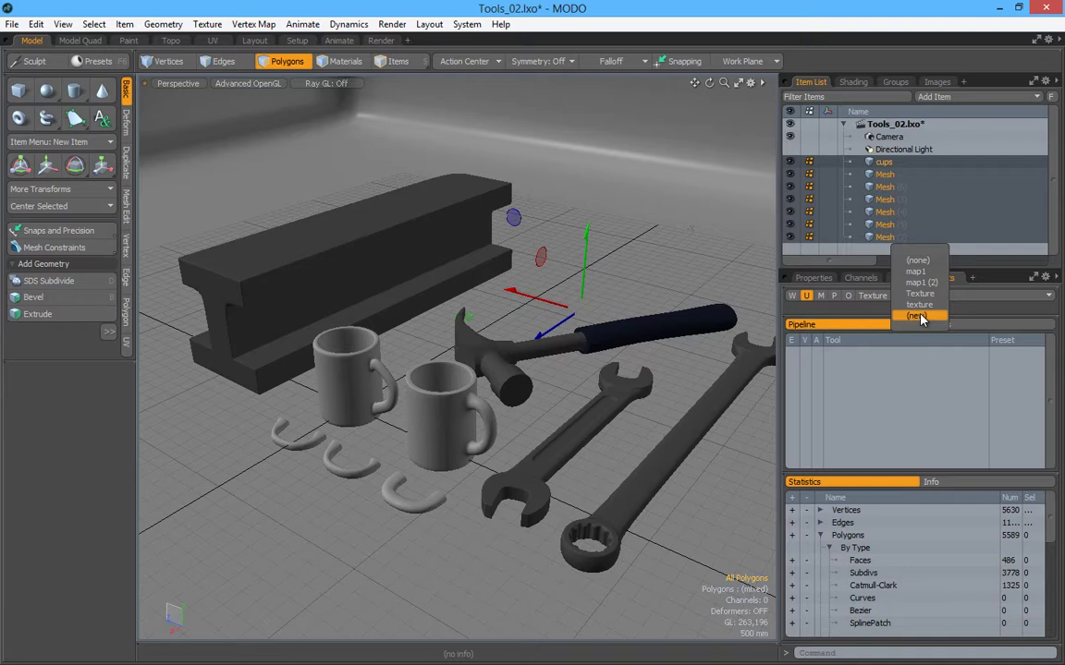
click(860, 311)
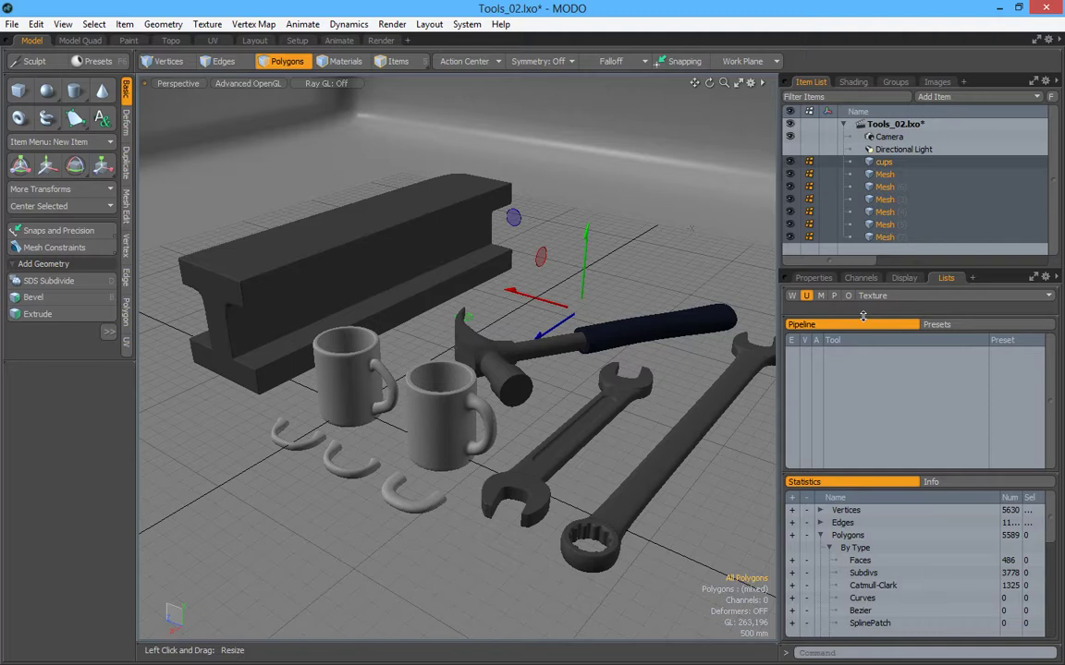
Enlarge the vertex map list to its full tree and lengthen the Pipeline list, and view the Statistics entries down to Angle
drag(863, 317, 880, 391)
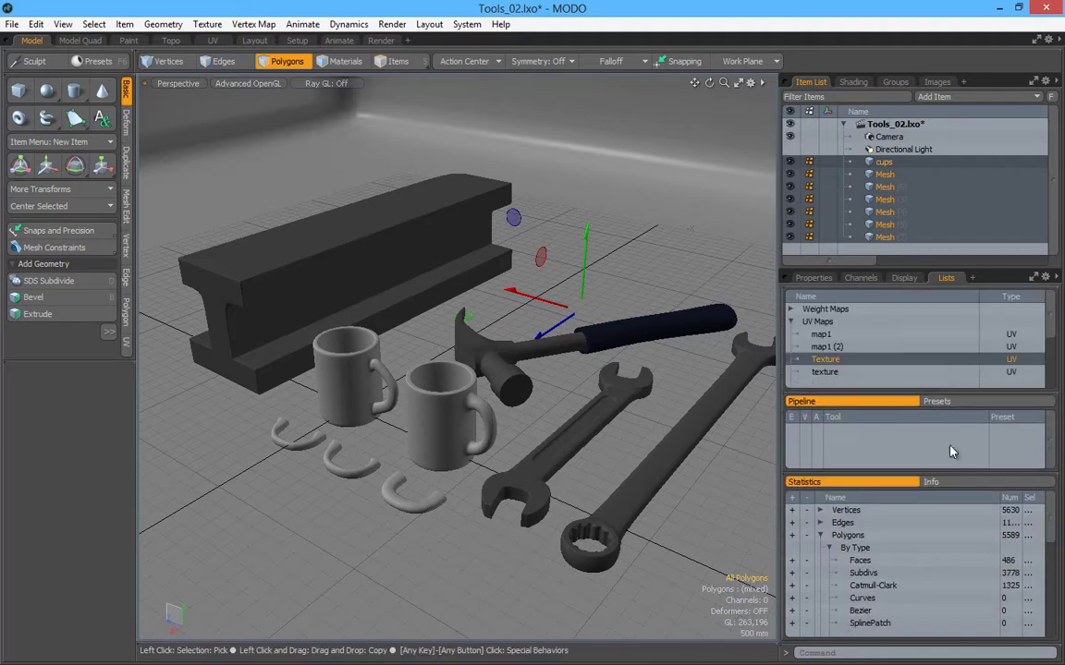
mouse_move(890, 471)
mouse_down()
mouse_move(899, 577)
mouse_move(903, 473)
mouse_move(901, 517)
mouse_move(901, 490)
mouse_up()
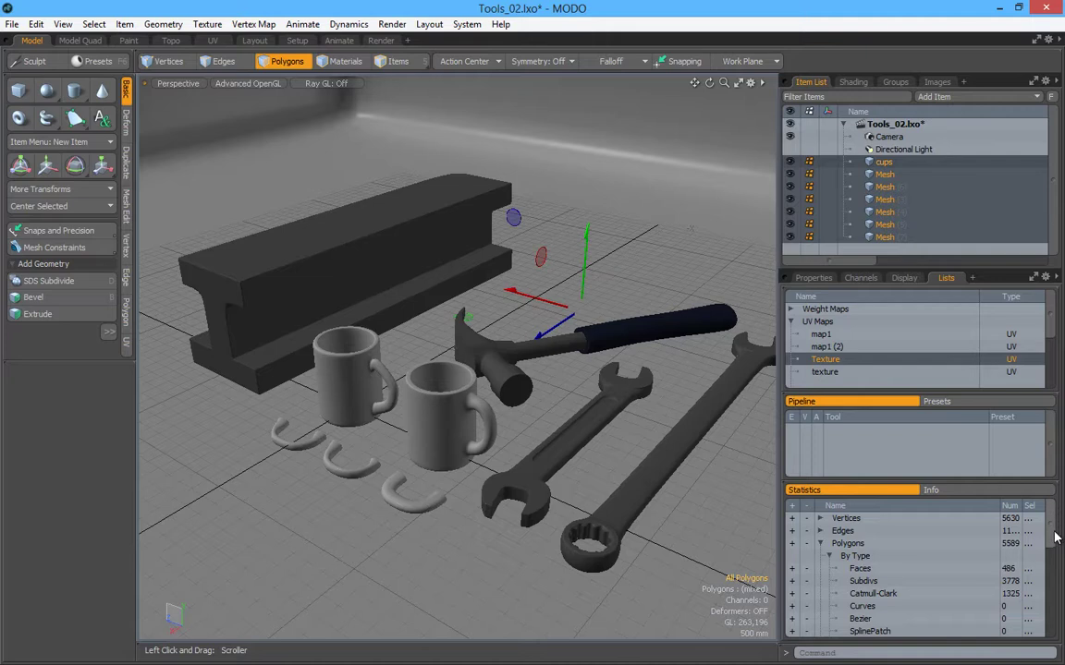
drag(1053, 523, 1055, 561)
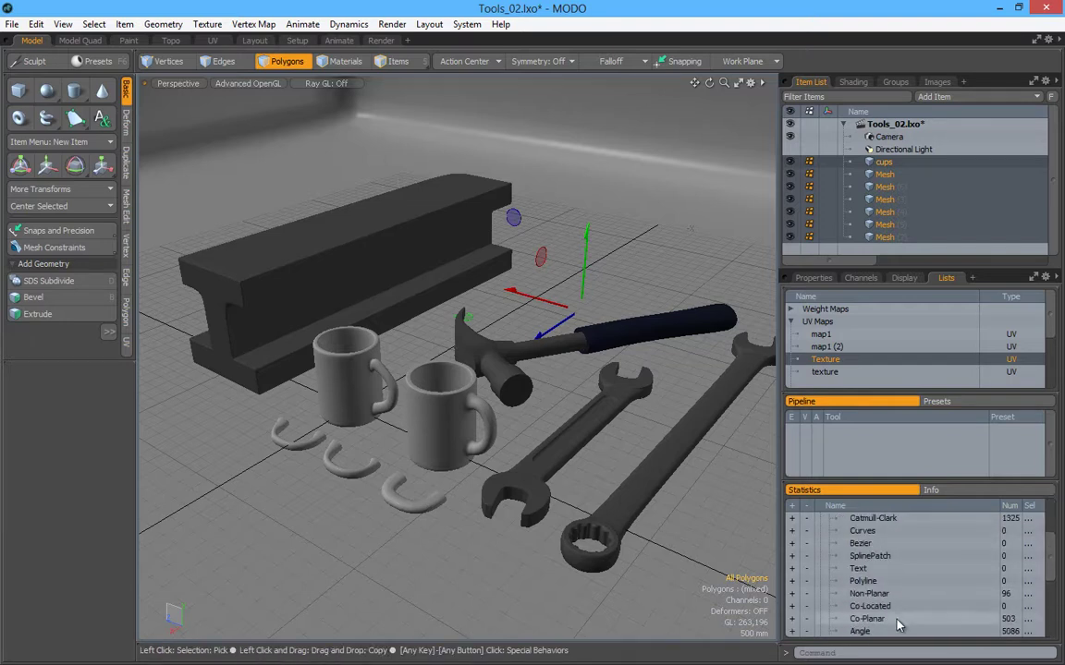
Pull up the Command History below the lists to view its undo entries, and collapse it again
drag(902, 613, 908, 558)
drag(910, 507, 910, 469)
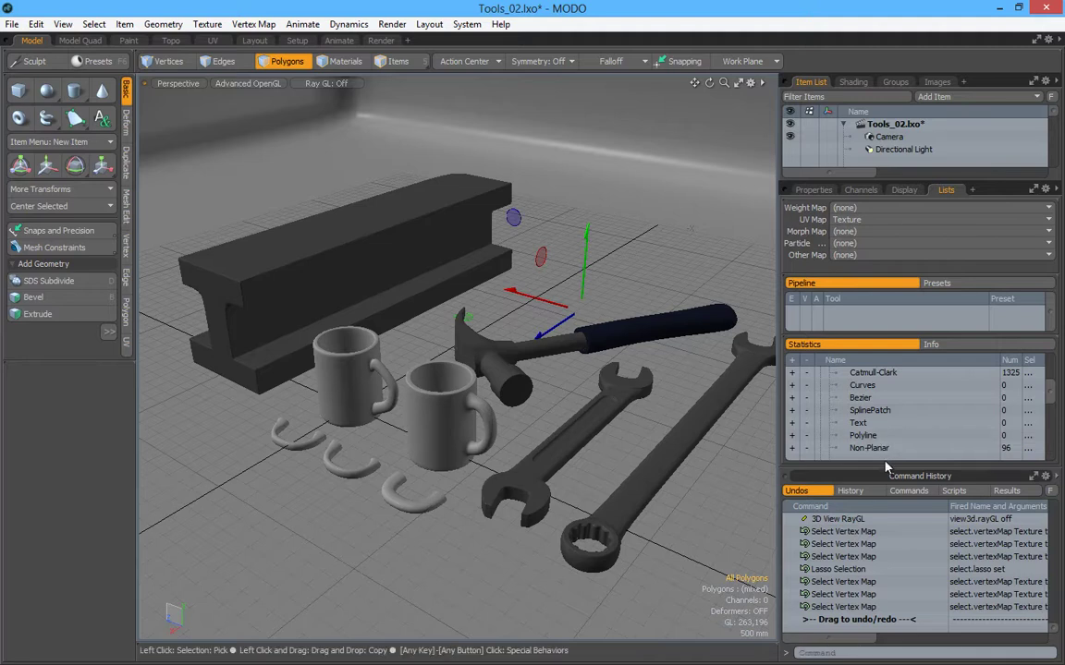
drag(879, 565, 879, 644)
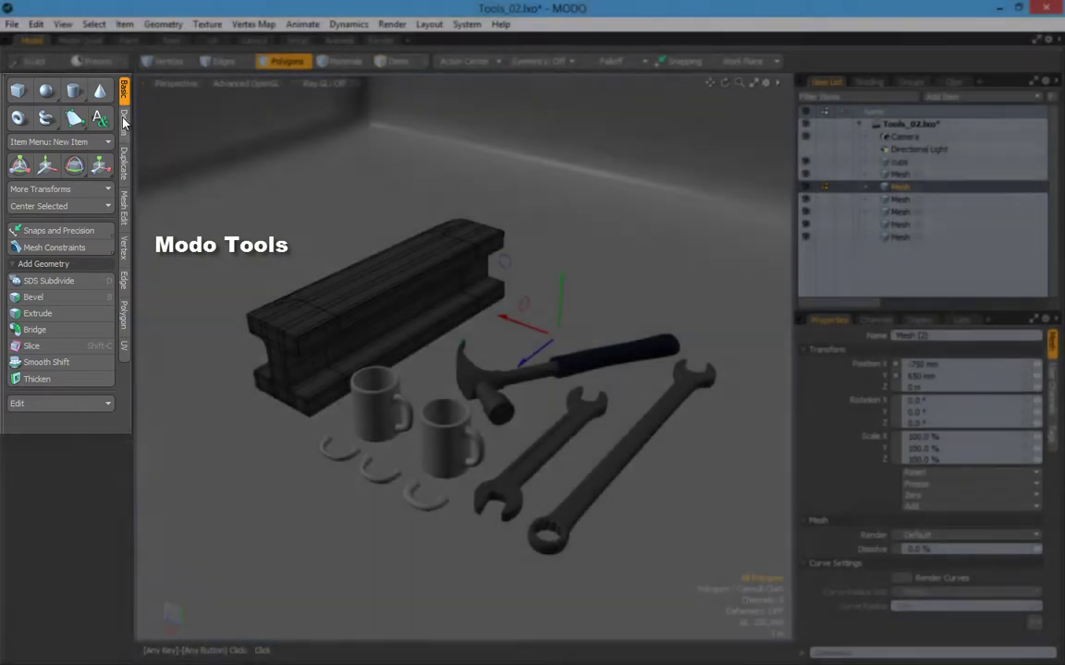
Browse the toolbox categories from Deform through Duplicate, Mesh Edit, Vertex, Edge, Polygon and UV, and return to Deform
click(124, 120)
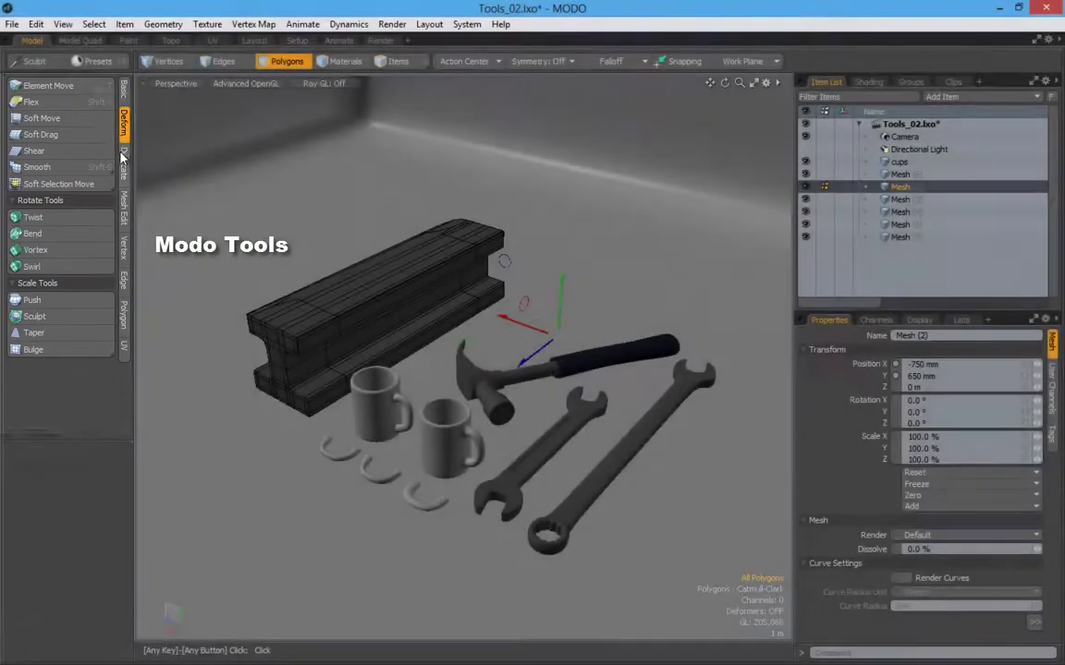
click(124, 176)
click(126, 211)
click(126, 250)
click(126, 285)
click(127, 324)
click(124, 344)
click(124, 312)
click(124, 280)
click(124, 245)
click(123, 208)
click(126, 169)
click(124, 120)
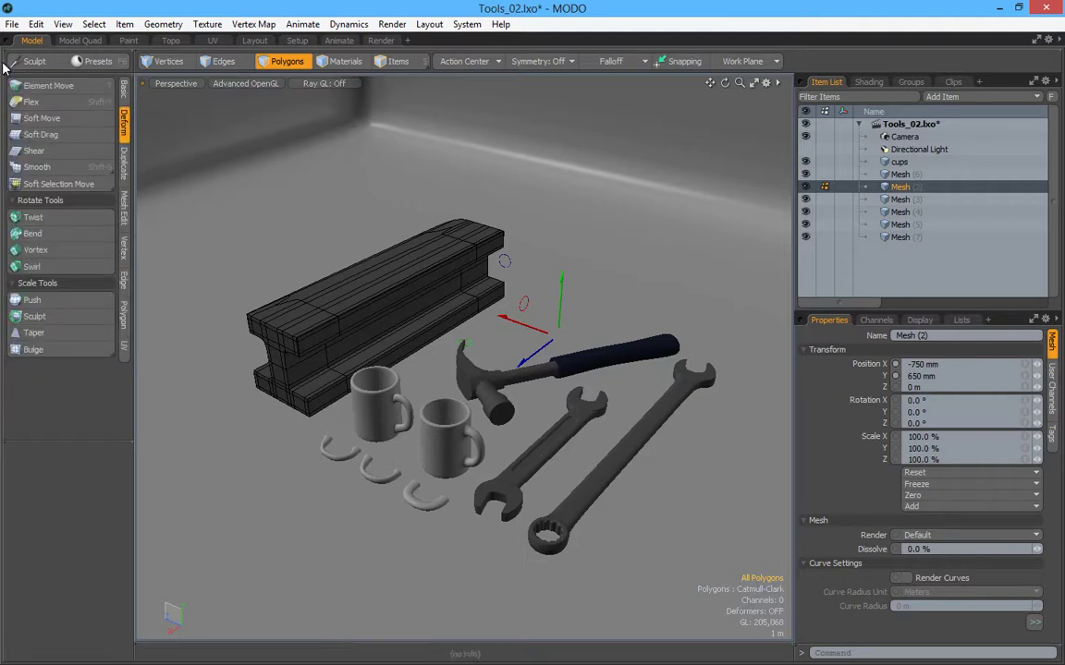
Open the Sculpt palette, view its hair and vertex map tools, and close it
click(43, 62)
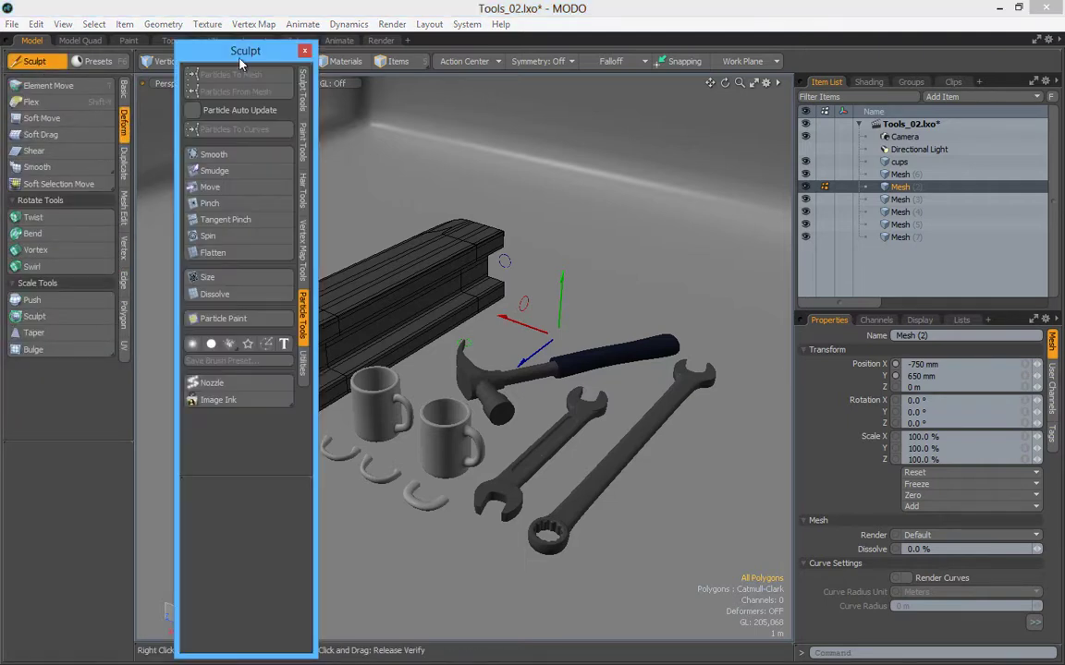
mouse_move(250, 49)
mouse_down()
mouse_move(233, 32)
mouse_move(242, 37)
mouse_up()
click(296, 185)
click(295, 235)
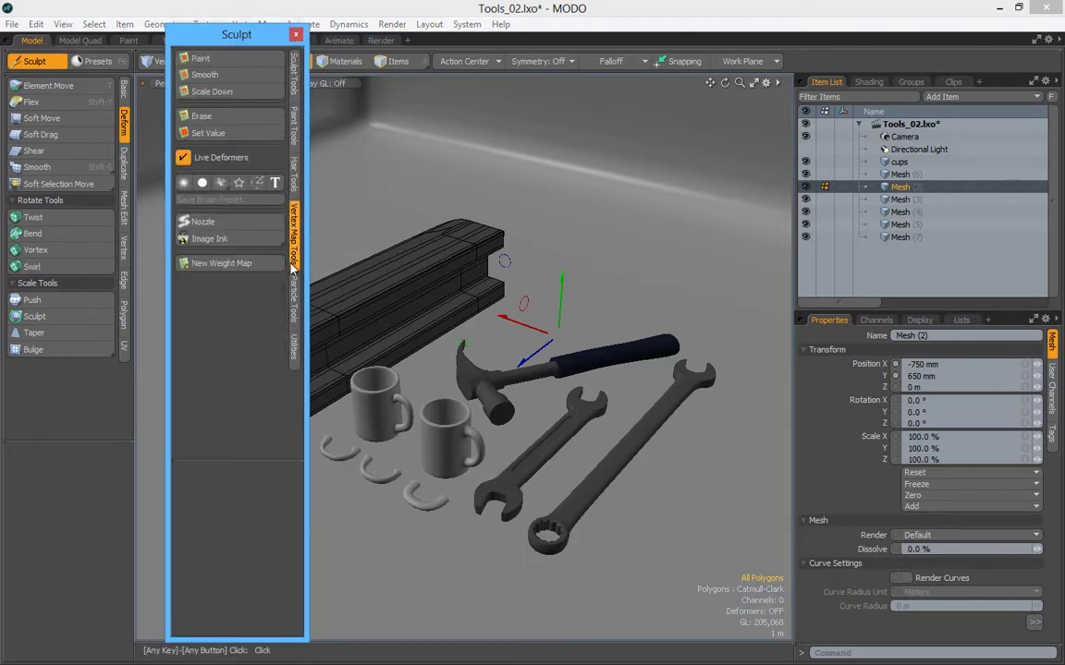
click(296, 37)
Open the Presets browser, view the outdoor, studio and indoor environment presets, and close it
click(93, 61)
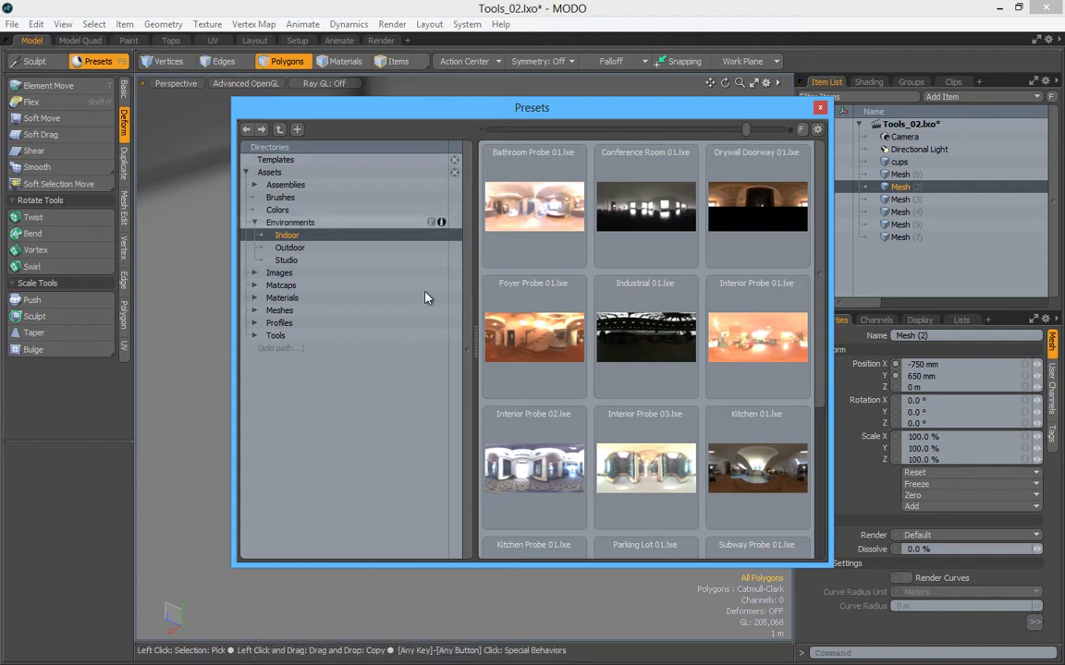
click(289, 248)
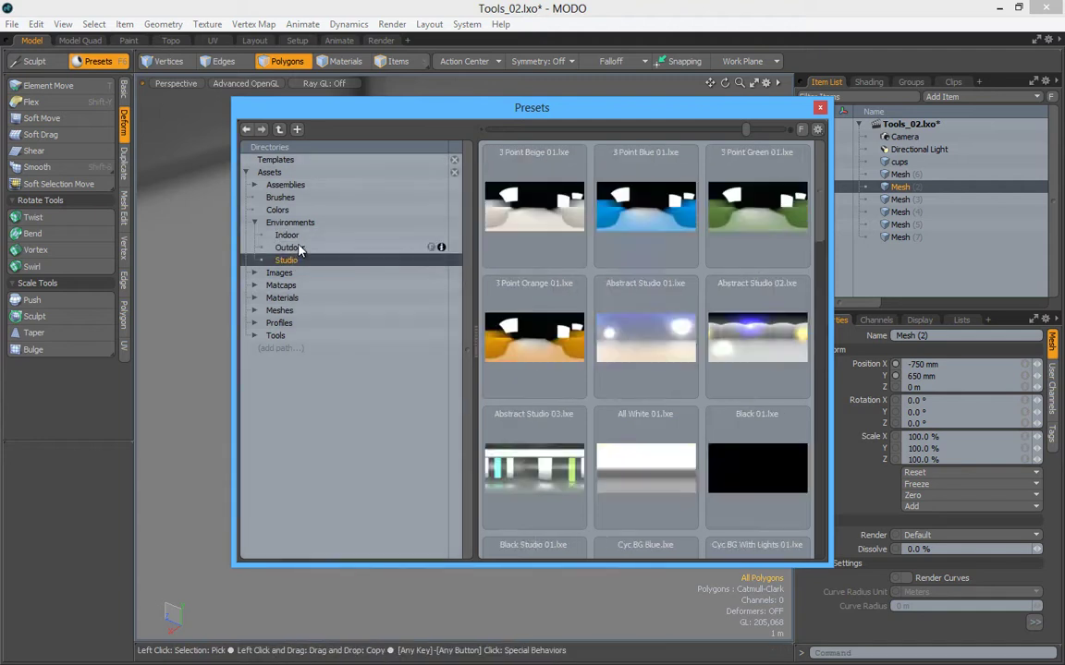
click(294, 236)
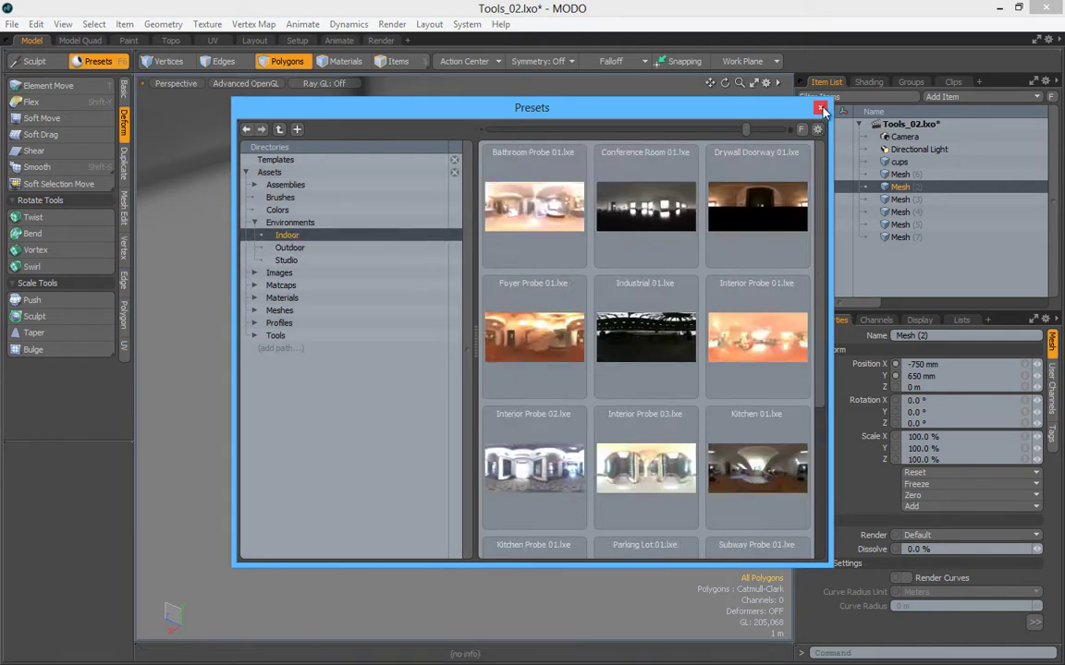
click(820, 109)
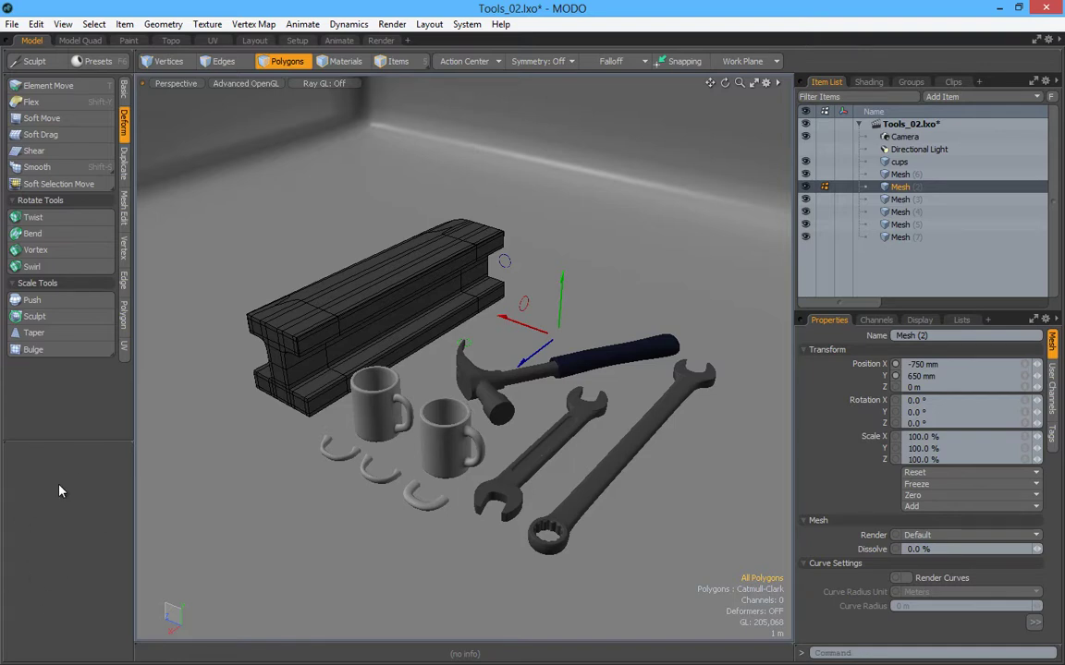
Show the Basic tools and activate the cube, sphere, cylinder and cone primitives in turn to view their tool properties
click(124, 92)
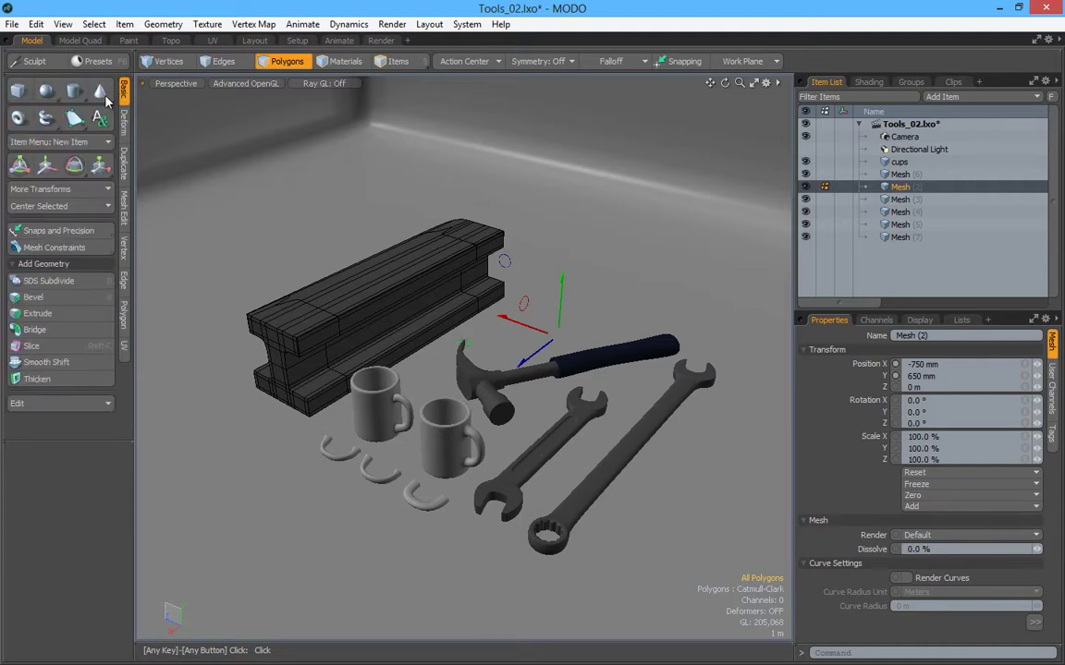
click(18, 91)
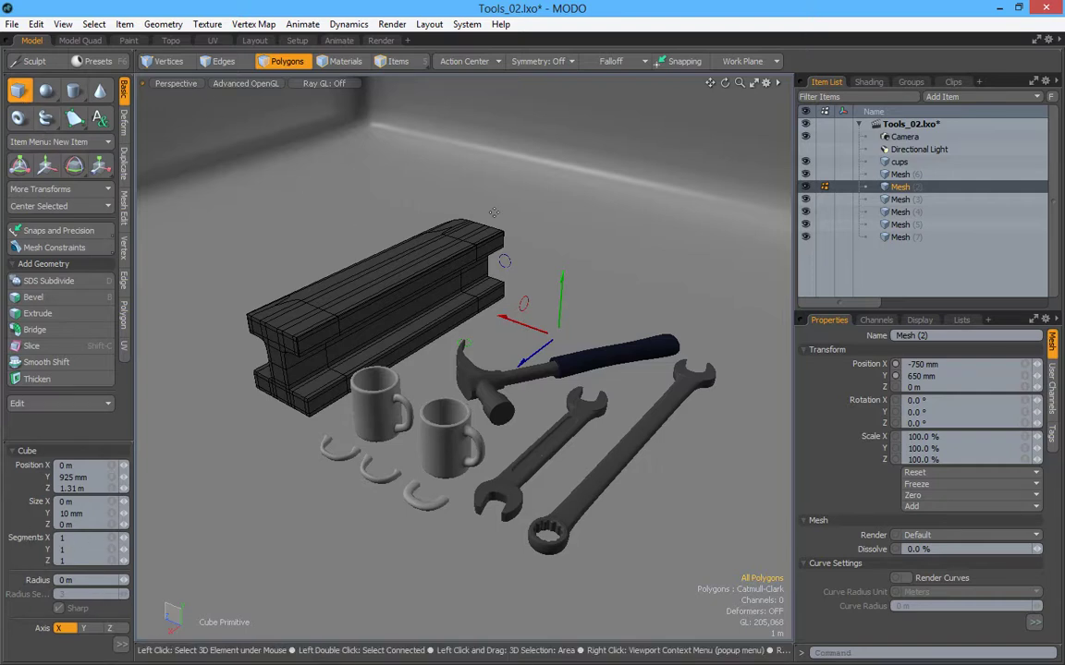
click(45, 92)
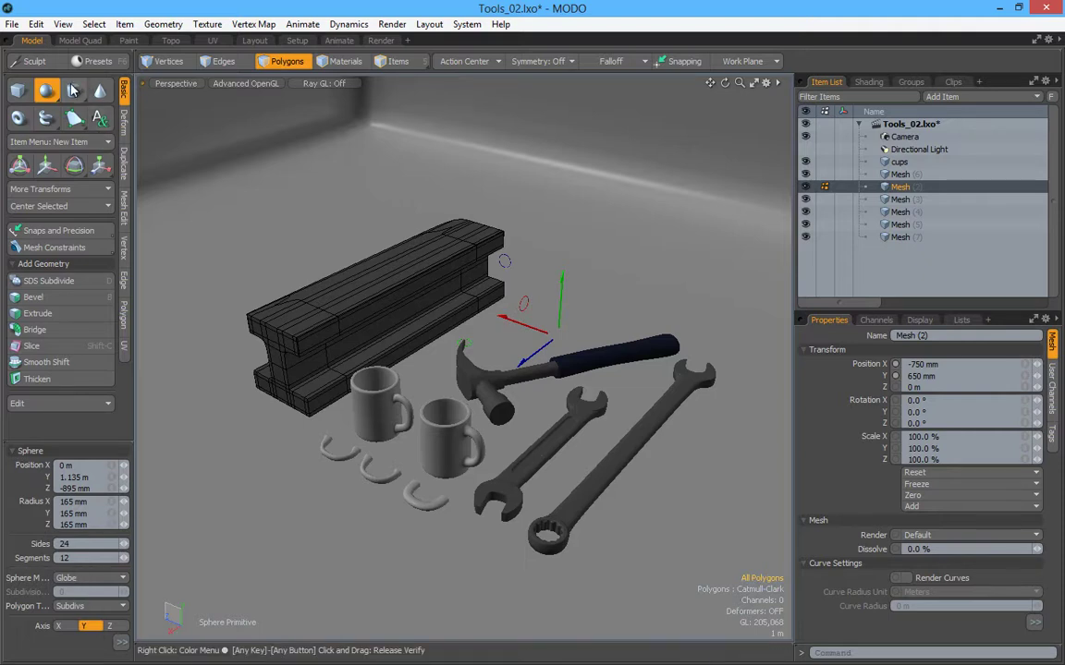
click(76, 92)
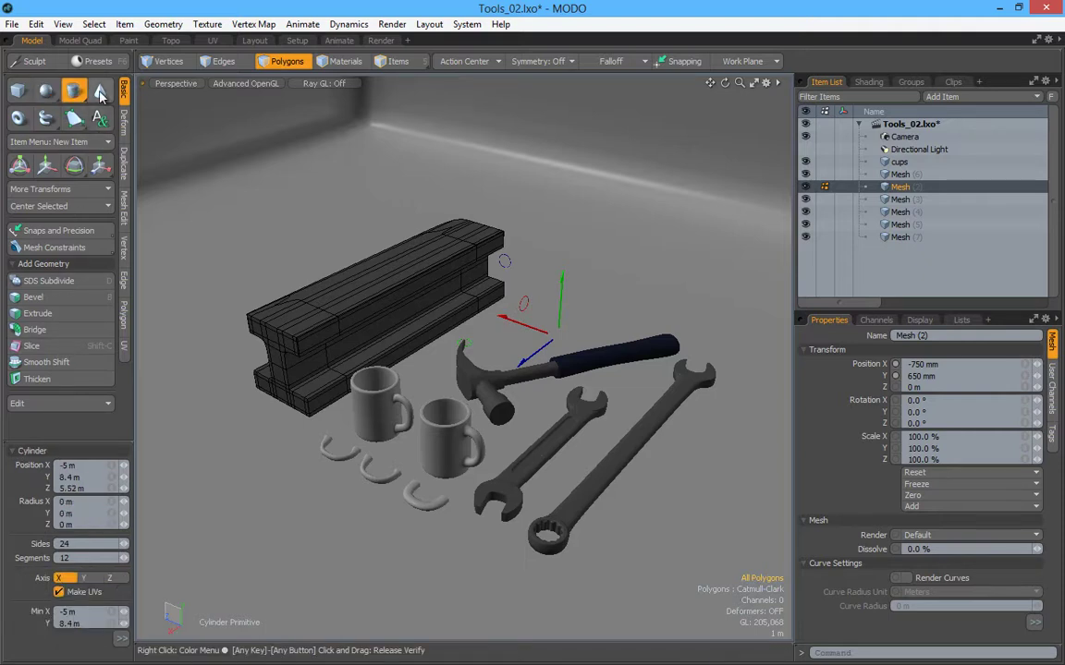
click(101, 89)
Activate the Extrude, Bevel and Slice tools in turn to view their tool properties
click(46, 313)
click(37, 297)
click(33, 346)
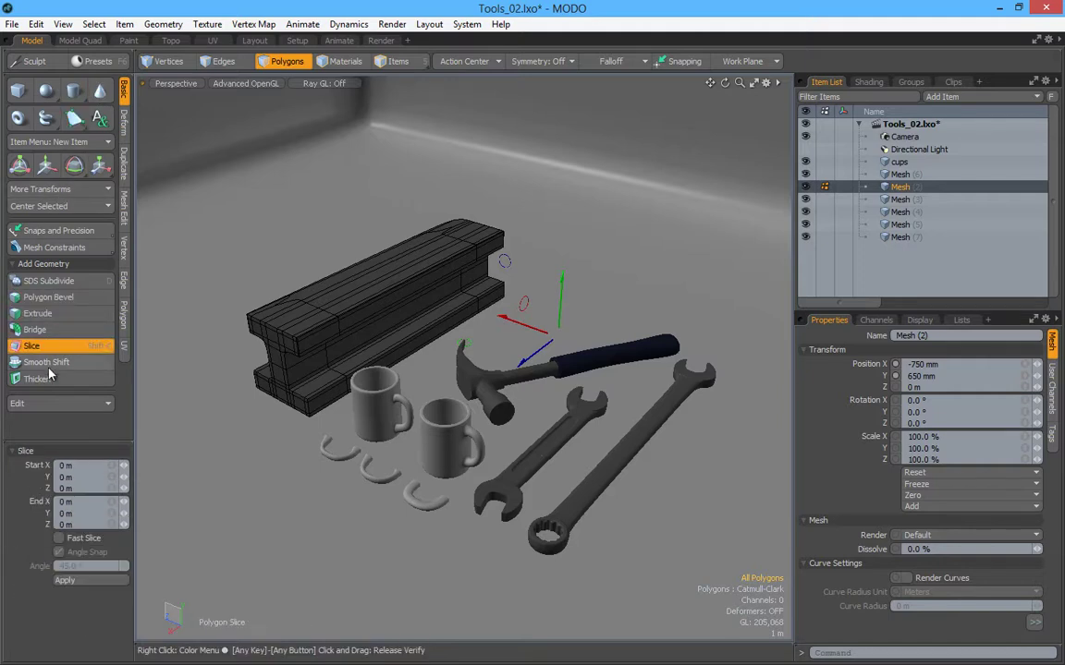
Show the Vertex tools, and hide the selected beam mesh and unhide it again
click(126, 257)
key(h)
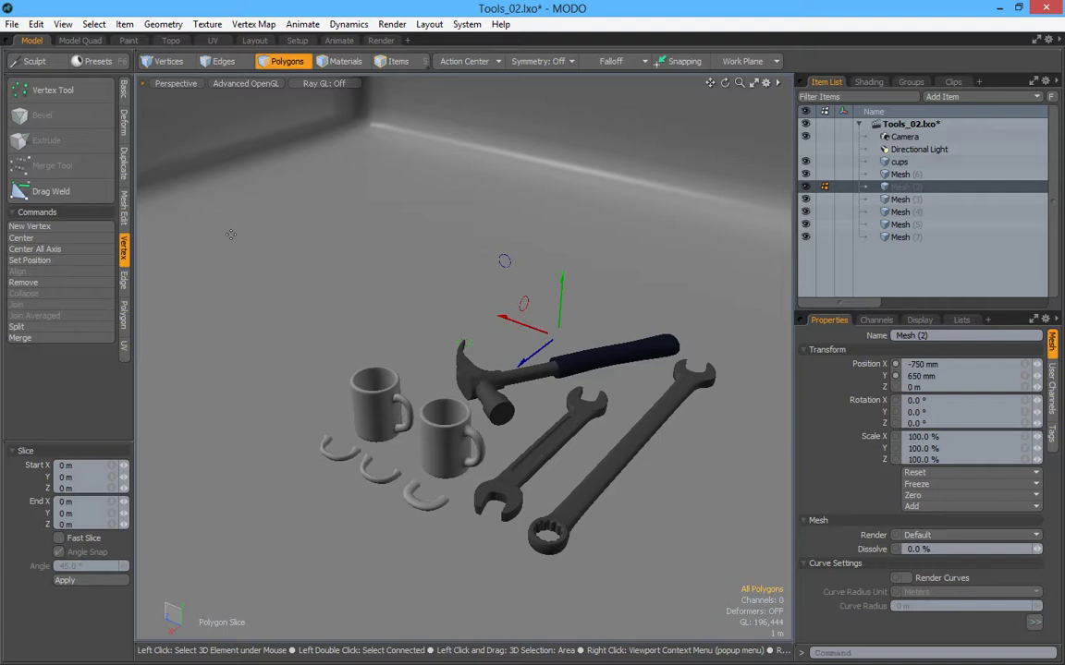
key(u)
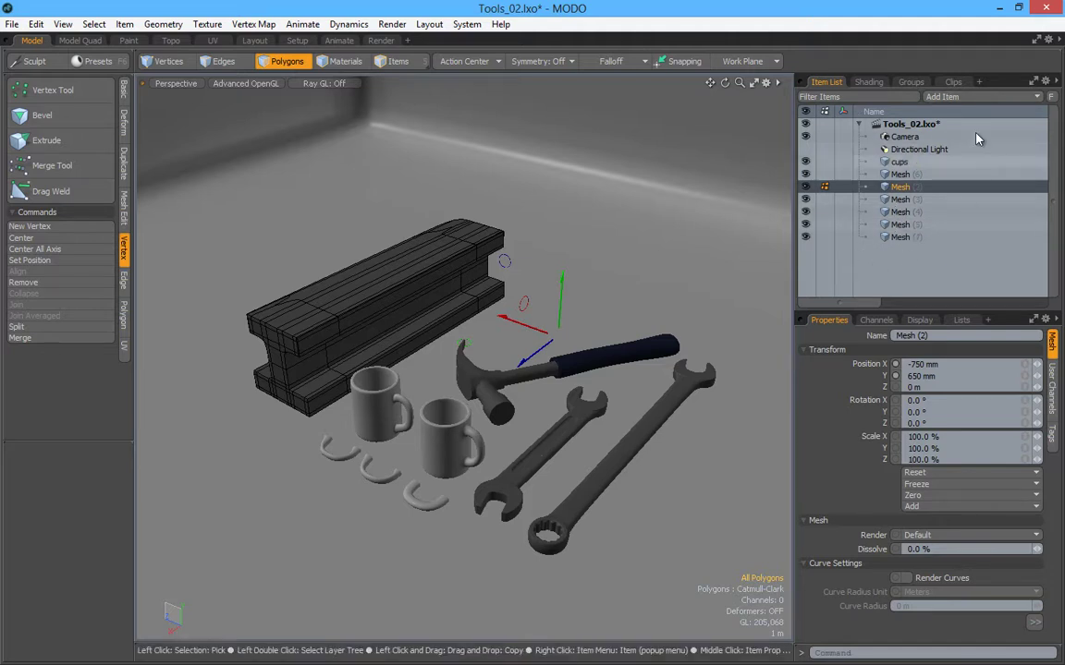
View the item types that can be added to the scene, including the Particles simulation category, without adding any
click(947, 97)
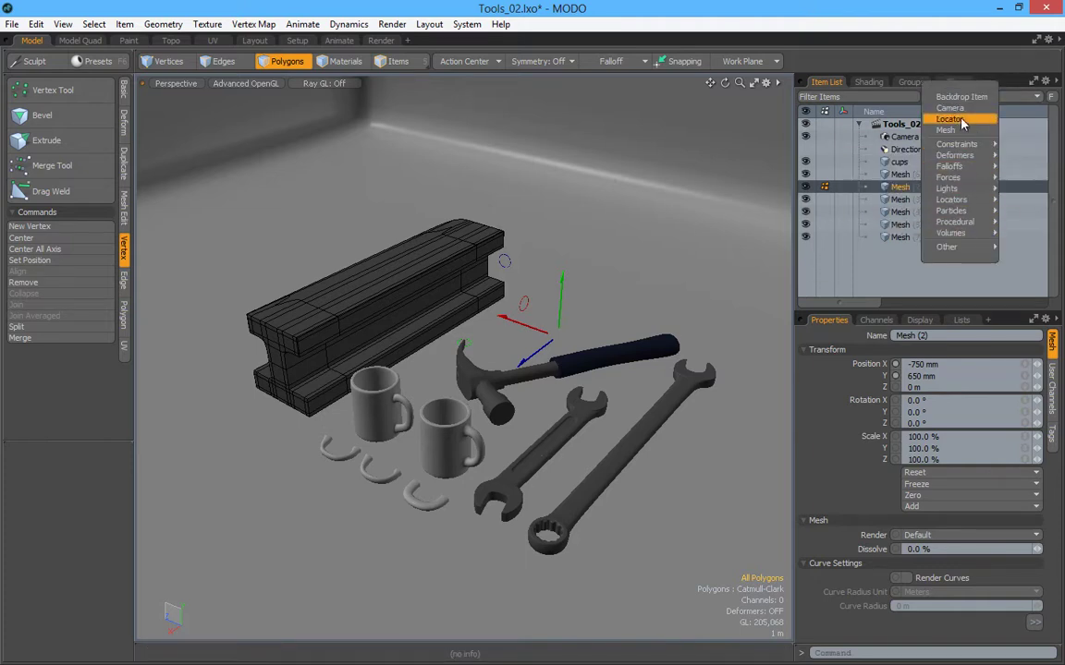
mouse_move(951, 211)
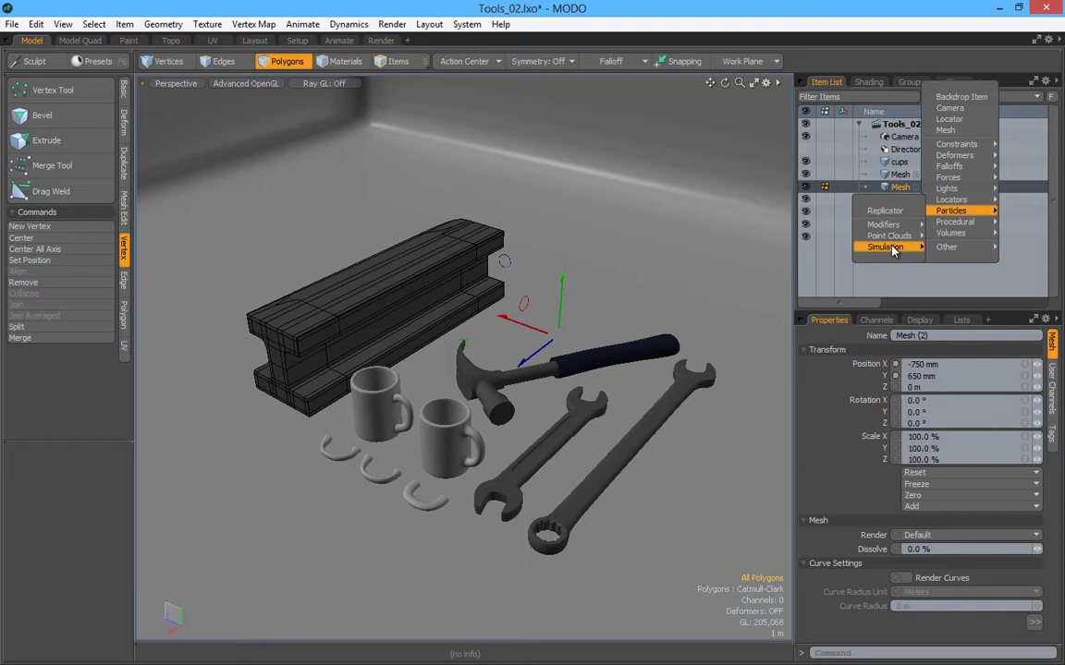
click(854, 278)
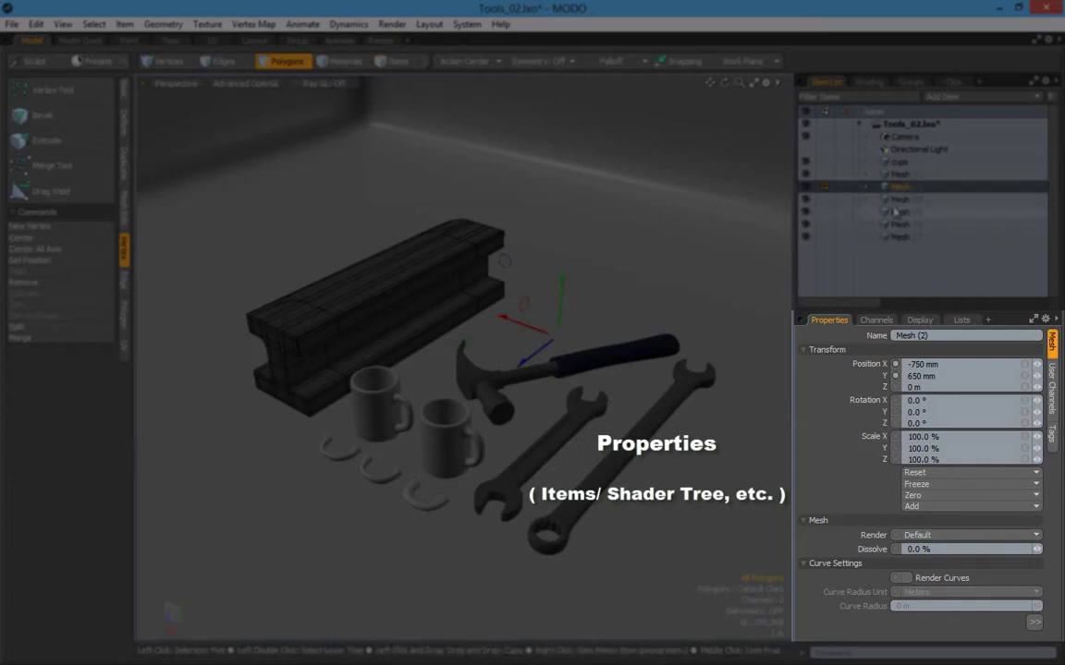
Select the Camera item and view its available projection types, keeping Perspective
click(903, 137)
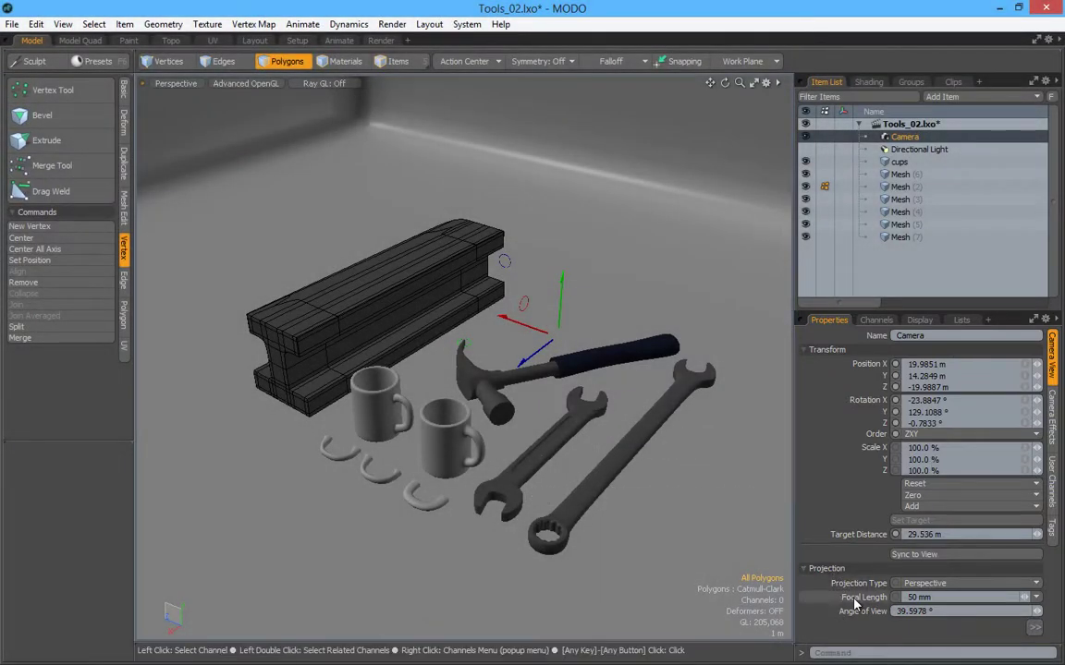
click(925, 585)
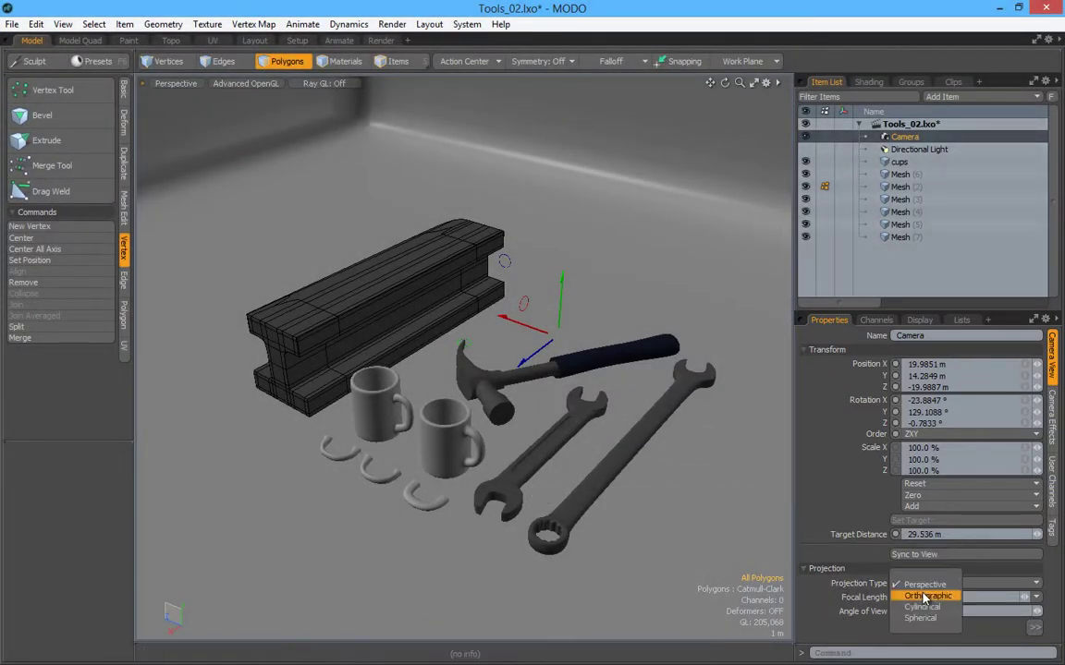
click(825, 597)
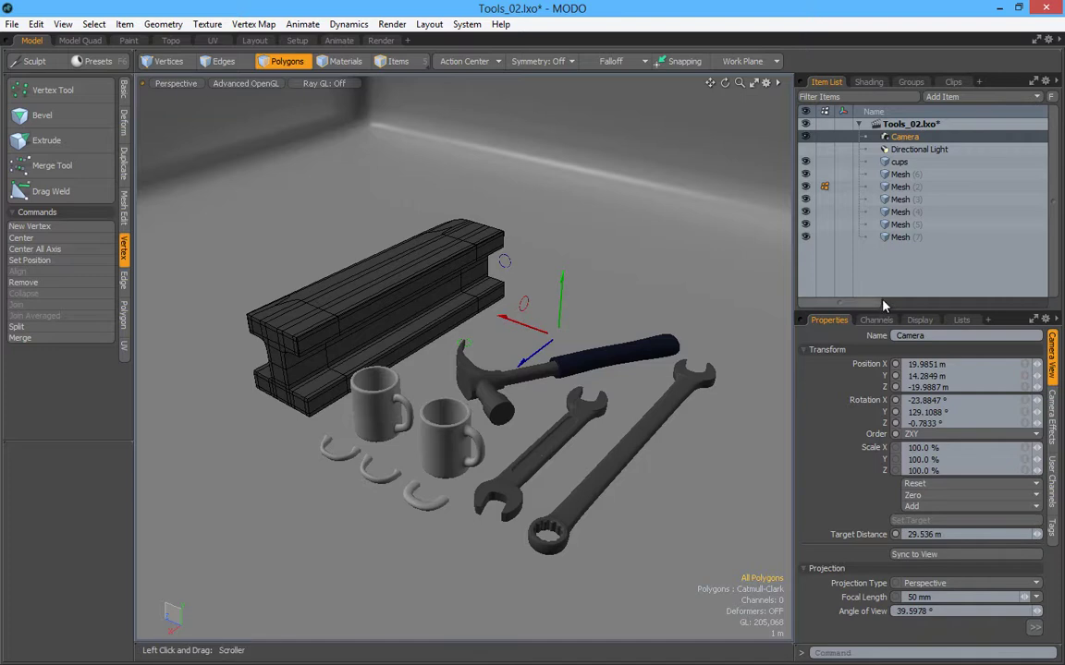
Resize the camera's Properties viewport against the Item List and reveal the projection and film back options hidden in the smaller viewport
drag(887, 229, 887, 215)
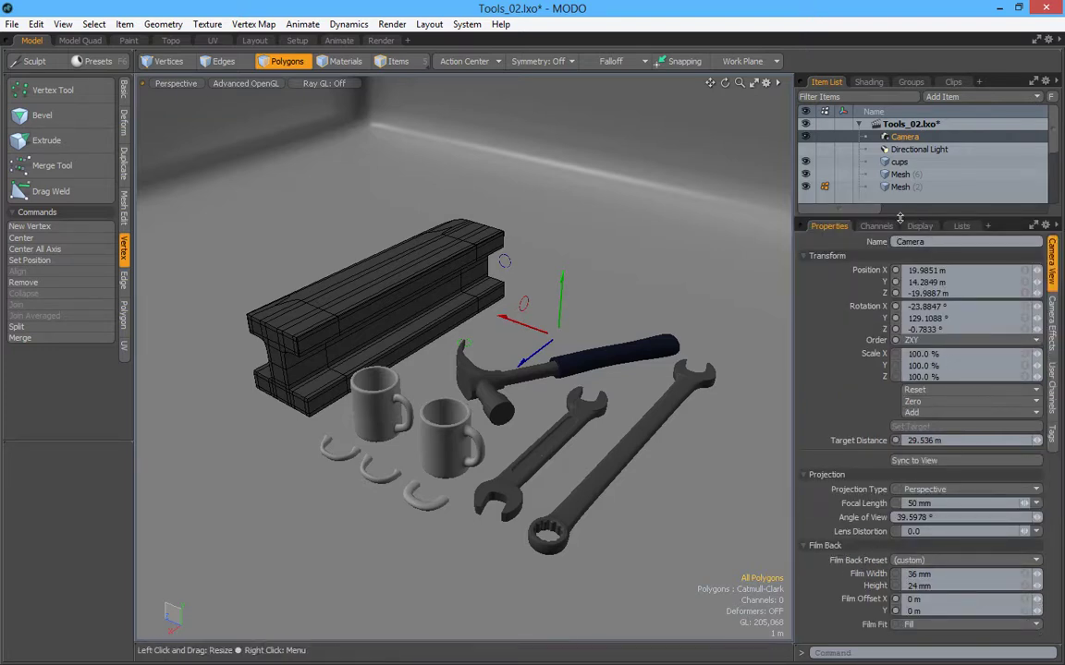
drag(896, 292, 895, 374)
mouse_move(1032, 637)
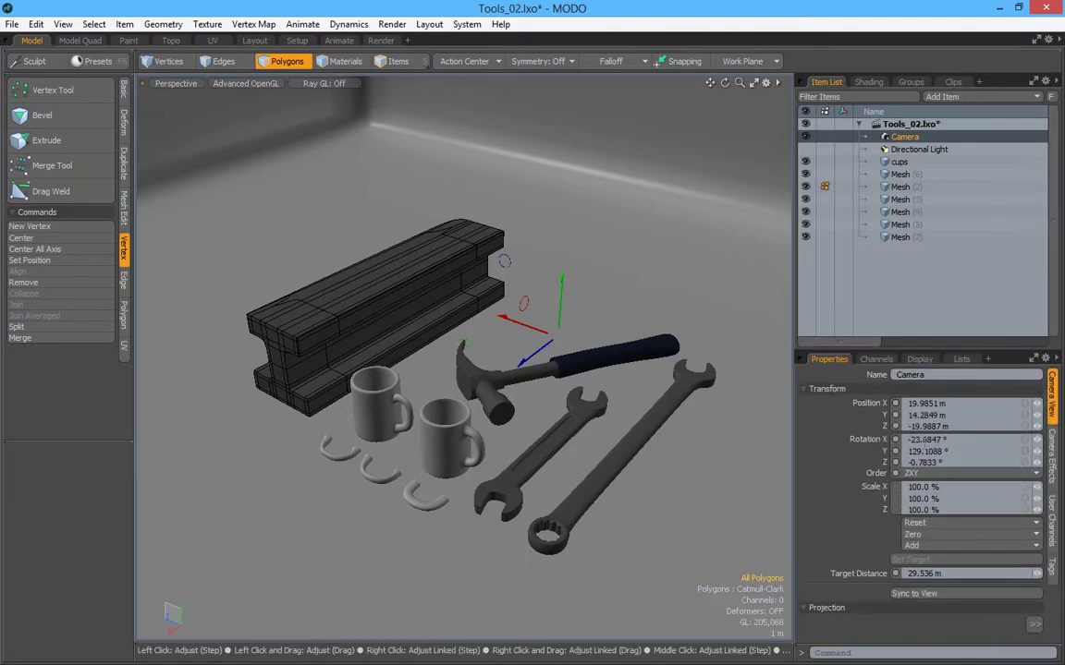
click(1034, 628)
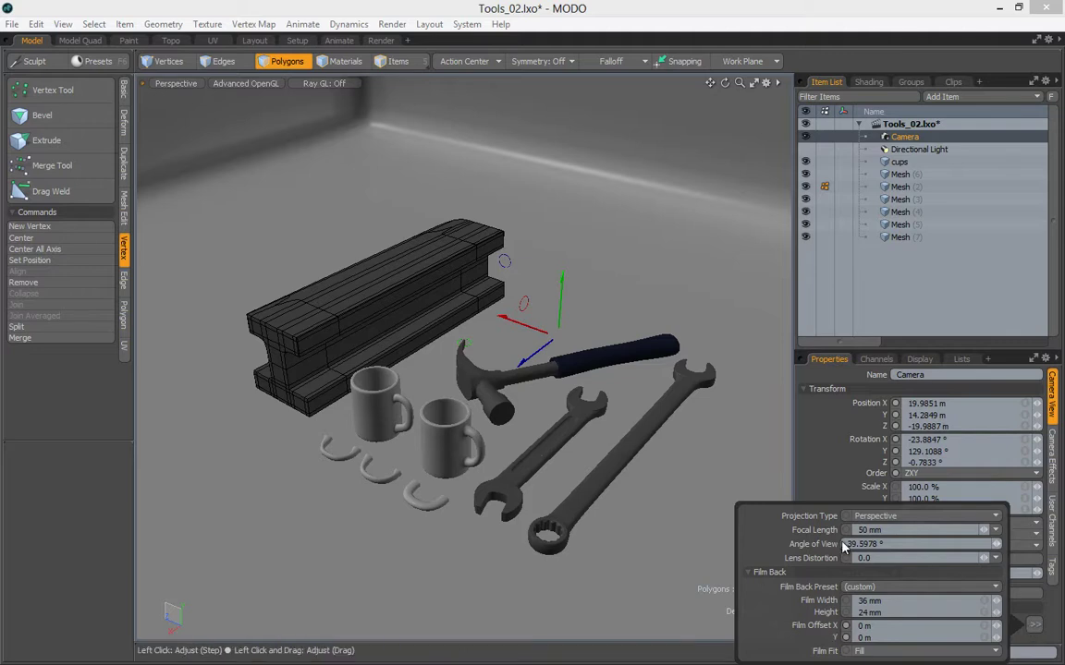
click(820, 415)
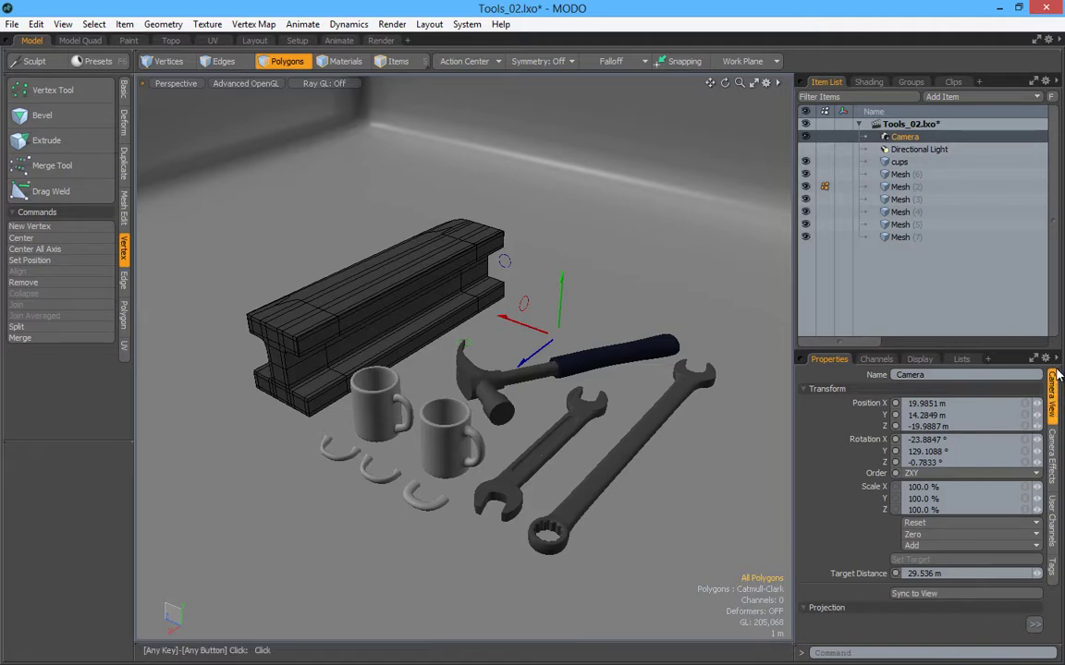
View the camera's effects, user channels and tags properties, and return to its Camera View properties
click(1054, 442)
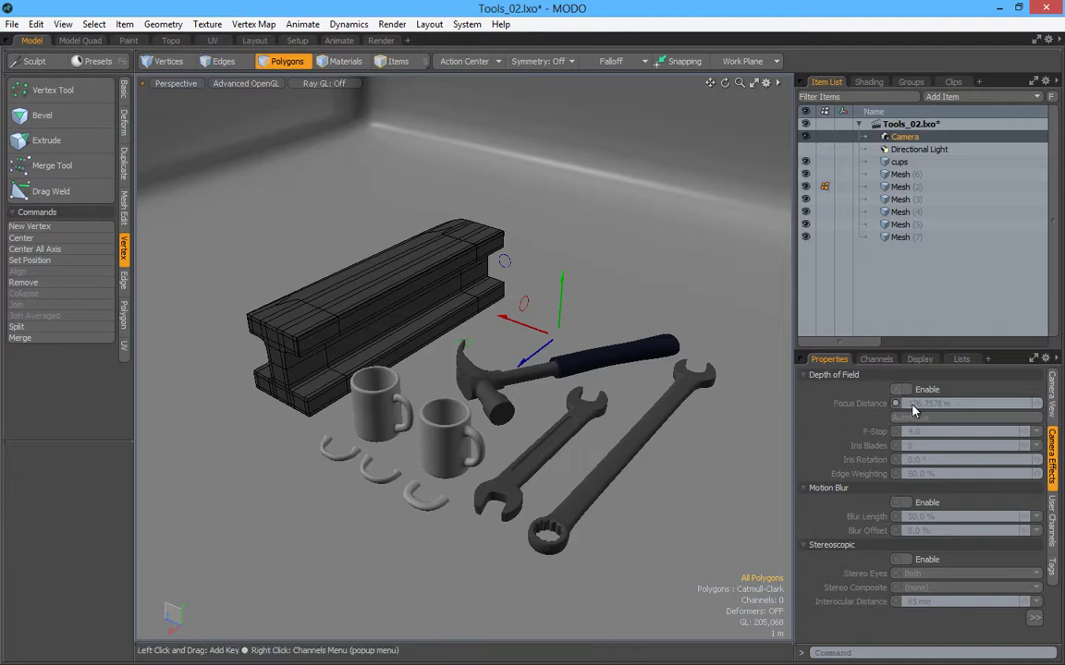
click(1054, 523)
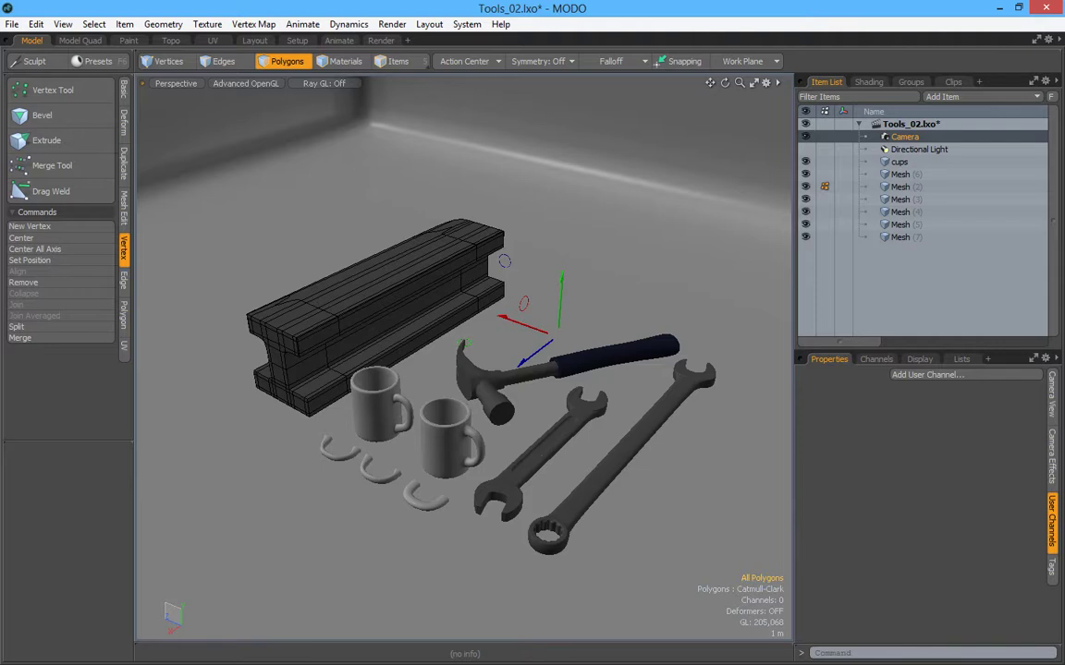
click(1053, 565)
click(1051, 388)
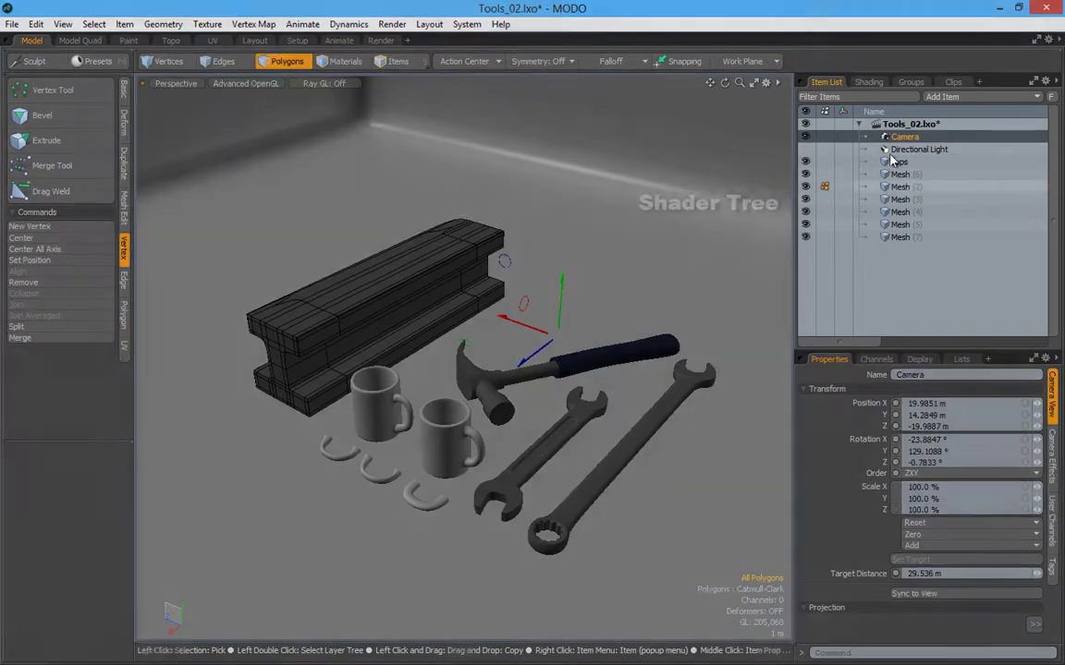
Show the Shader Tree and select the Render item to display its frame properties
click(869, 81)
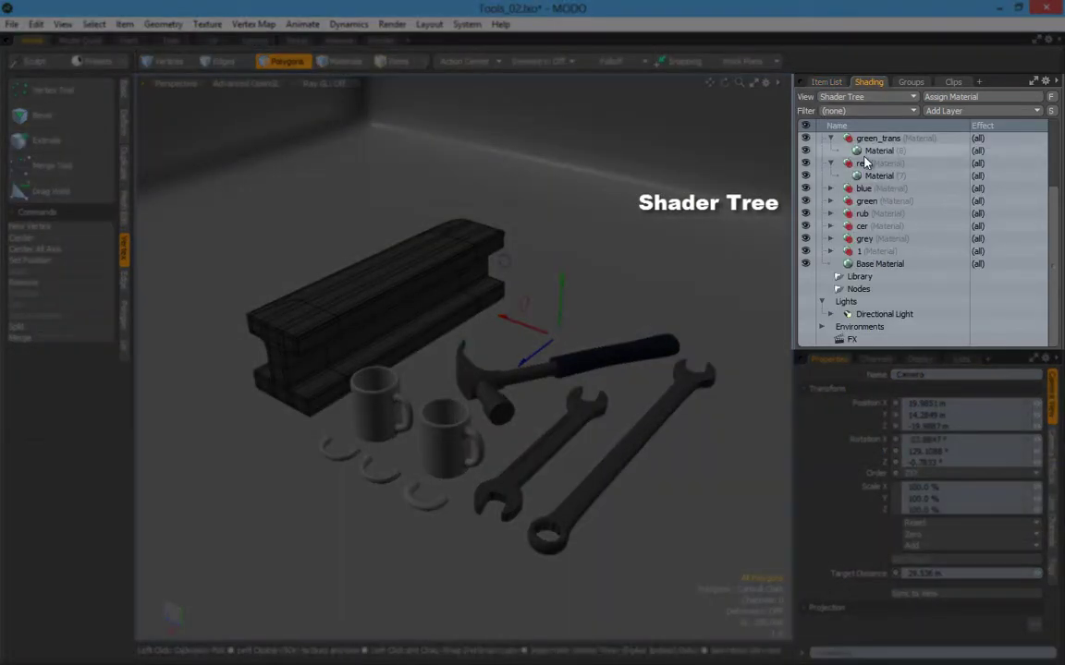
scroll(869, 176, up, 3)
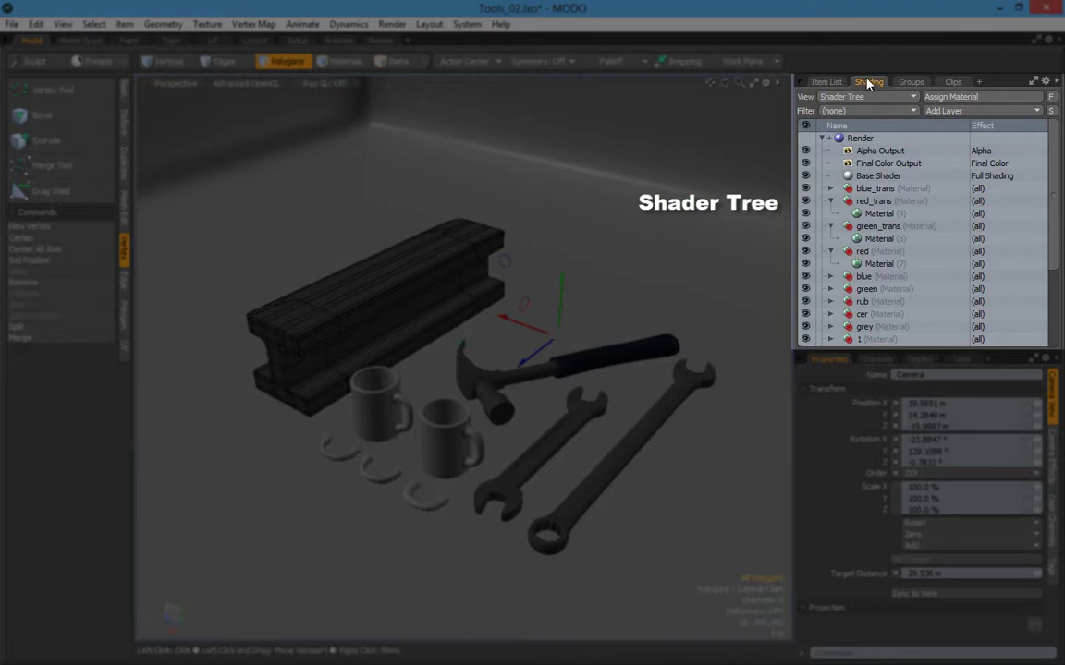
click(858, 139)
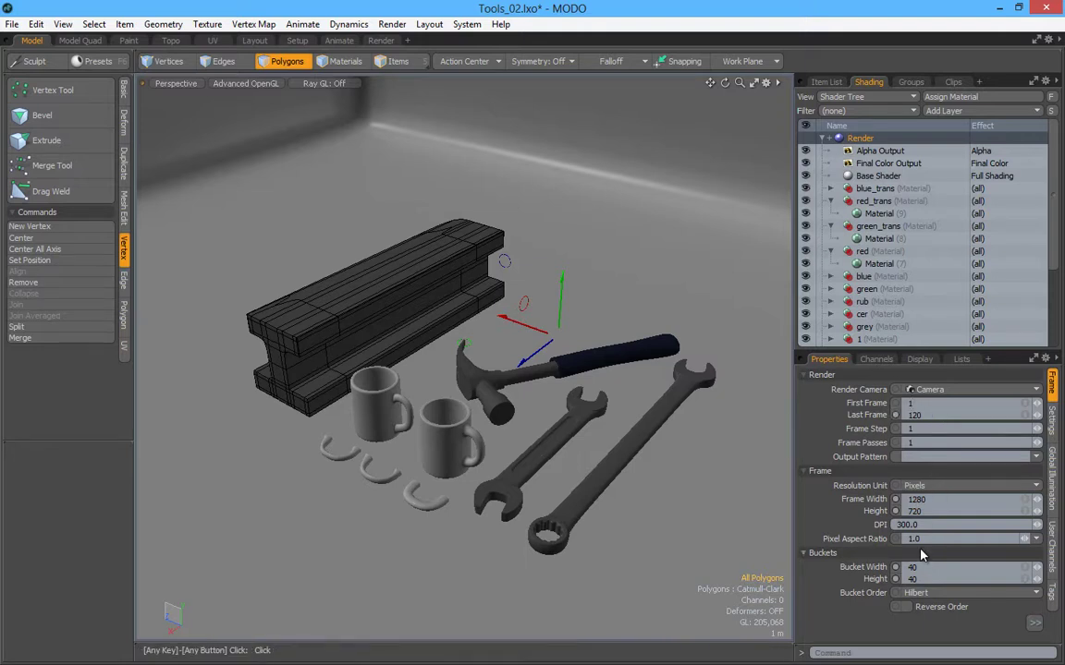
Examine the Render item's Settings, Global Illumination and User Channels properties, ending on Settings
click(1051, 421)
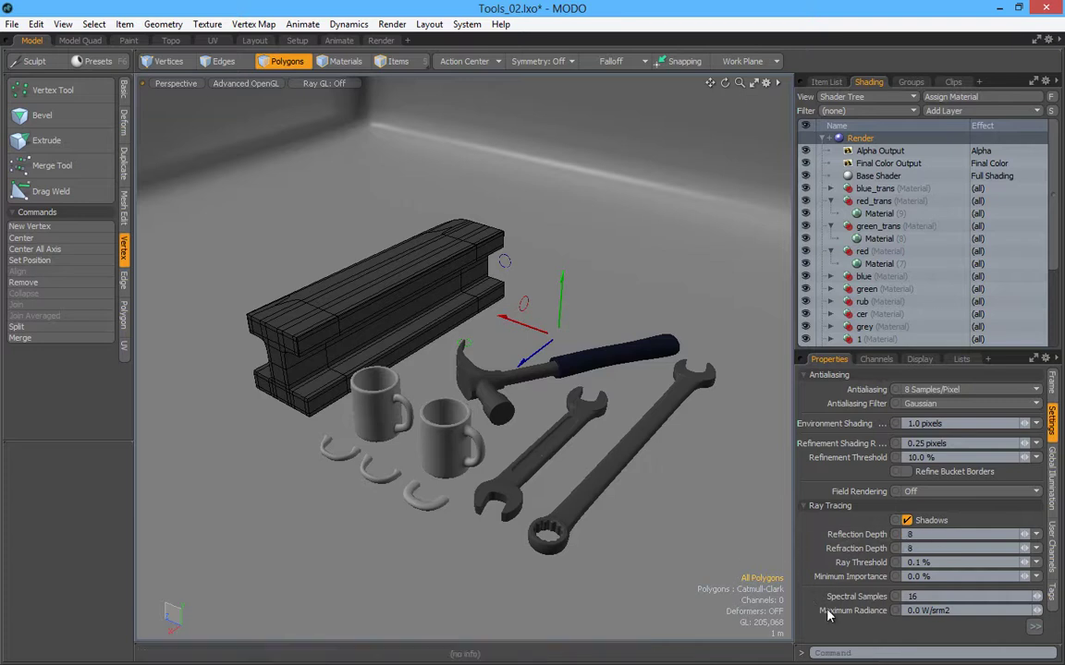
click(1052, 476)
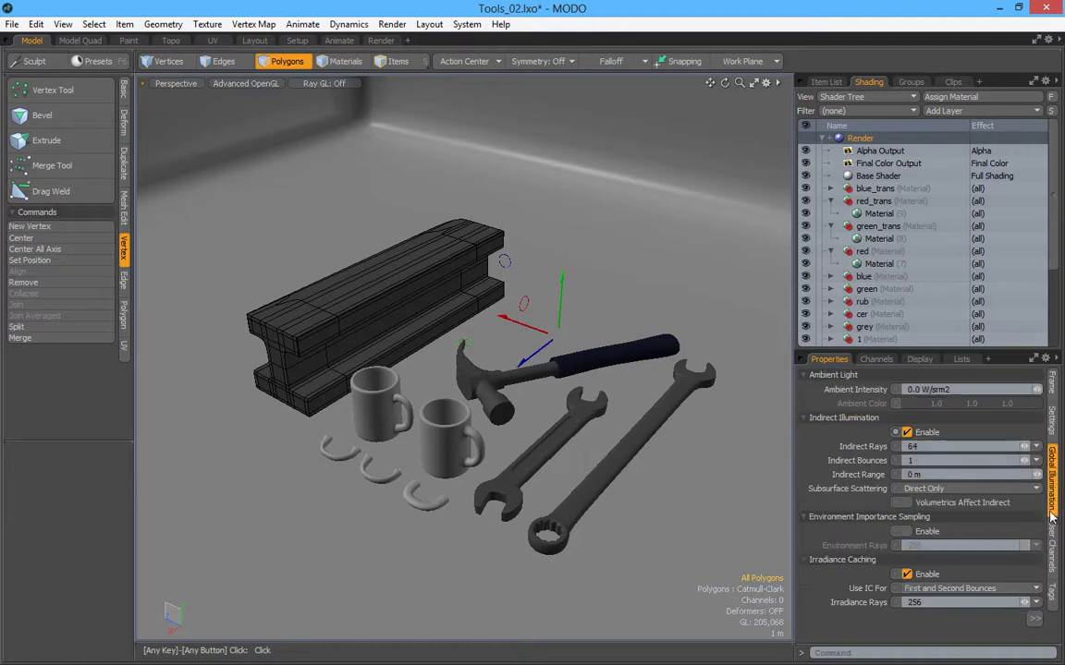
click(1052, 541)
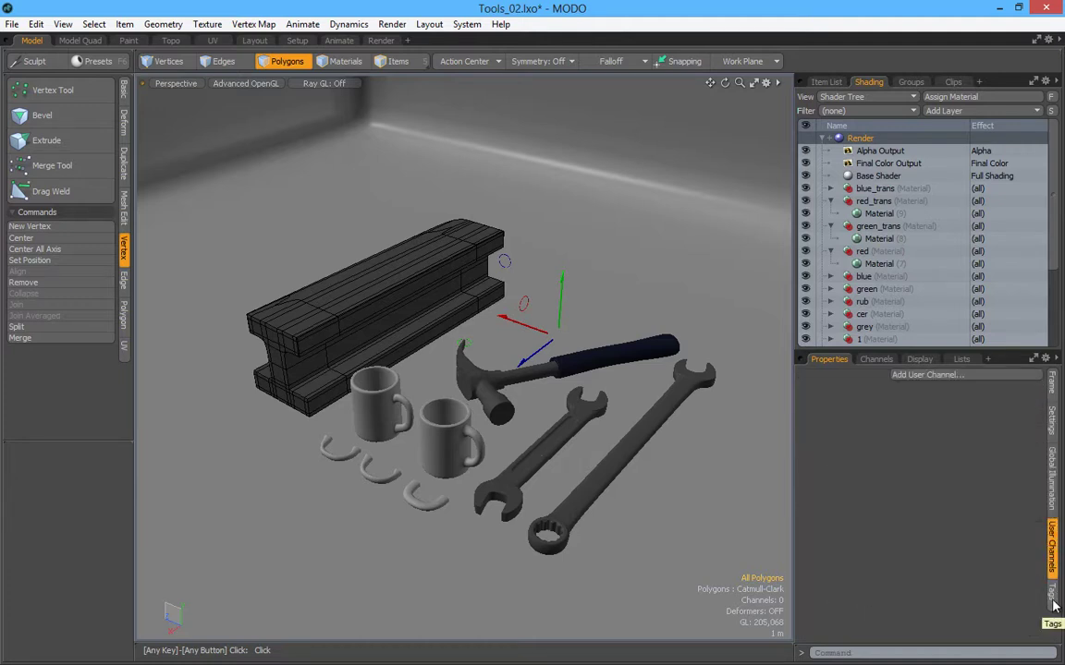
click(1052, 476)
click(1052, 416)
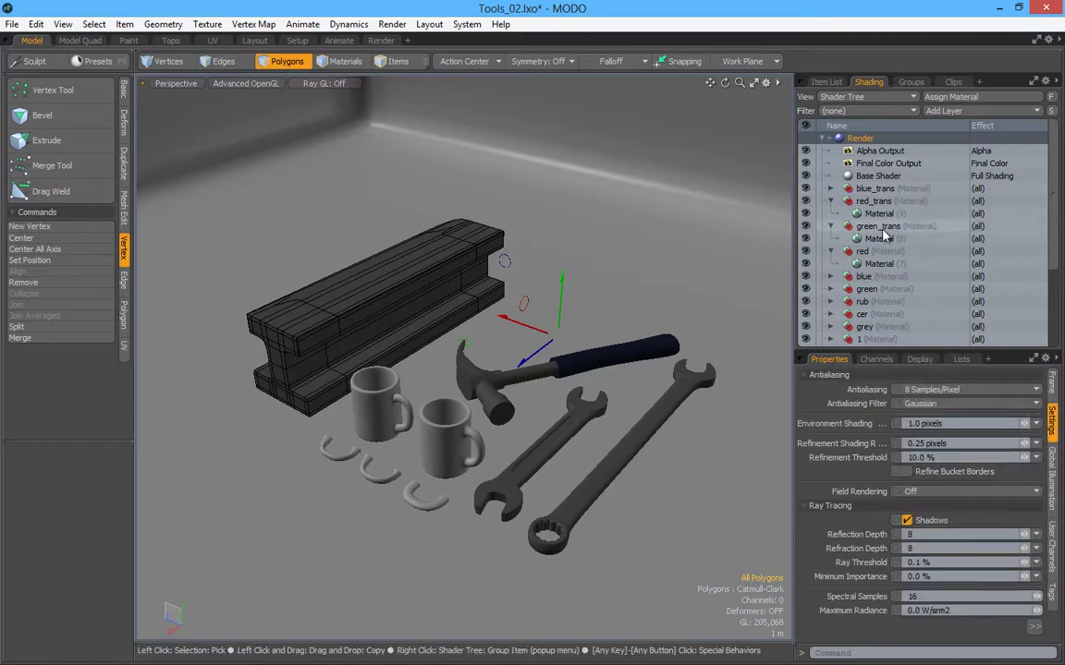
View the Groups and Clips lists, and look through the Render item's channels
click(911, 82)
click(952, 82)
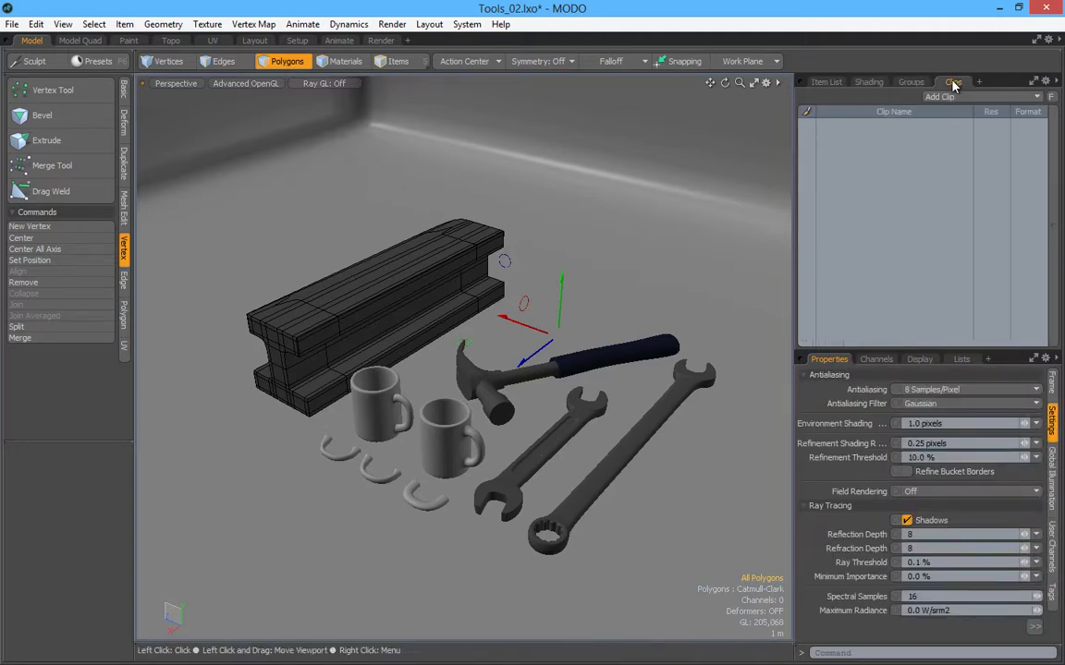
click(876, 361)
scroll(858, 483, down, 5)
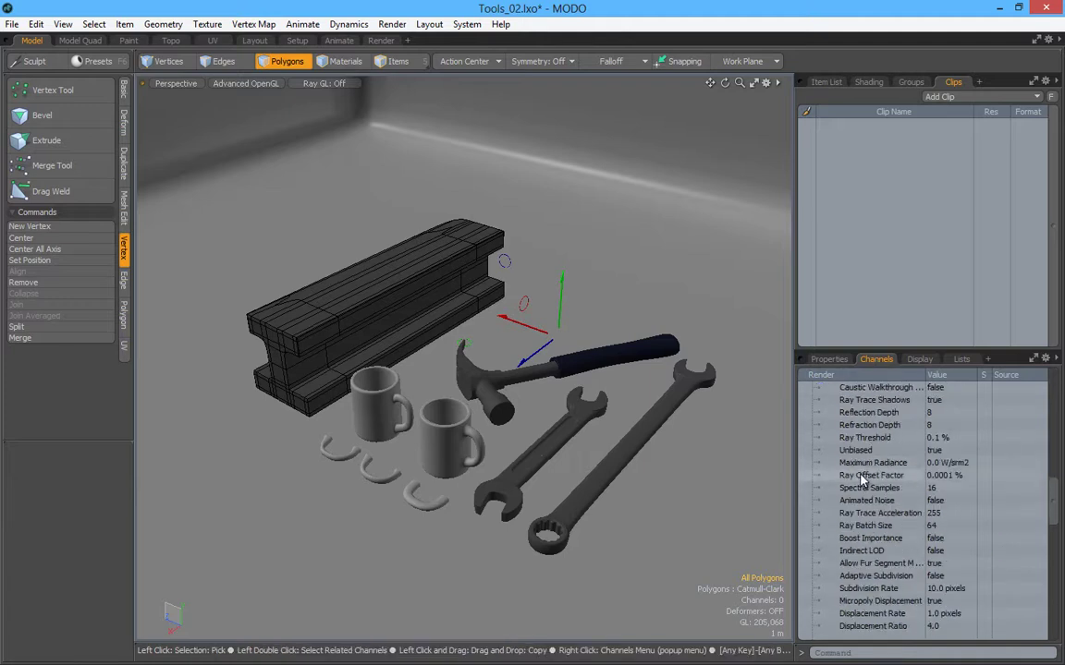
scroll(832, 476, up, 5)
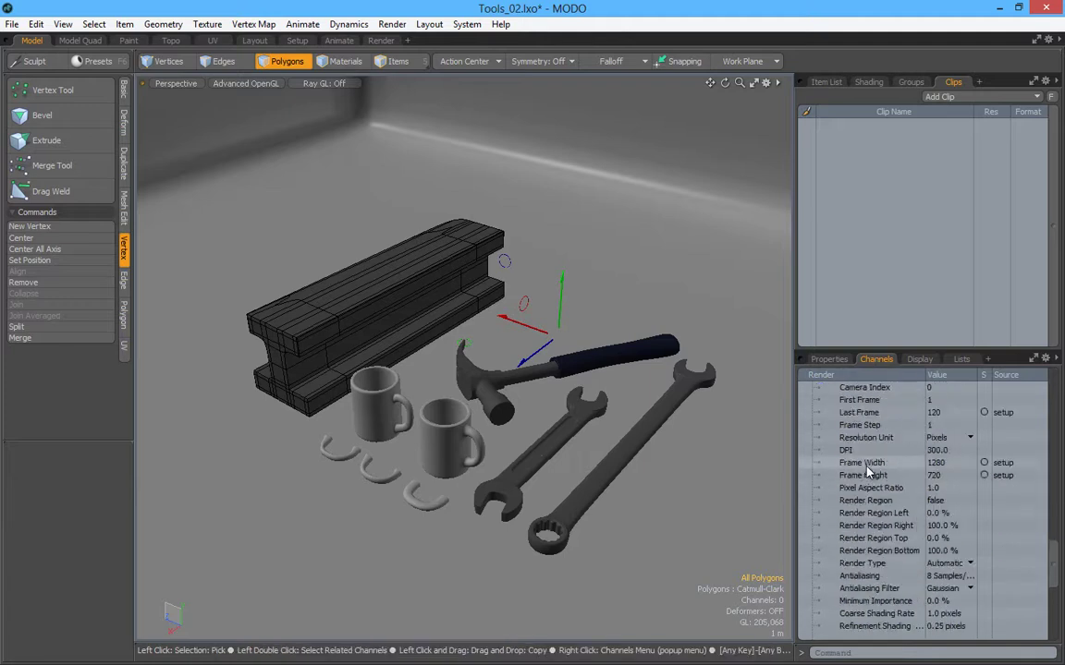
Show the Display properties and select the beam mesh and the hammer mesh in turn in the Item List
click(920, 361)
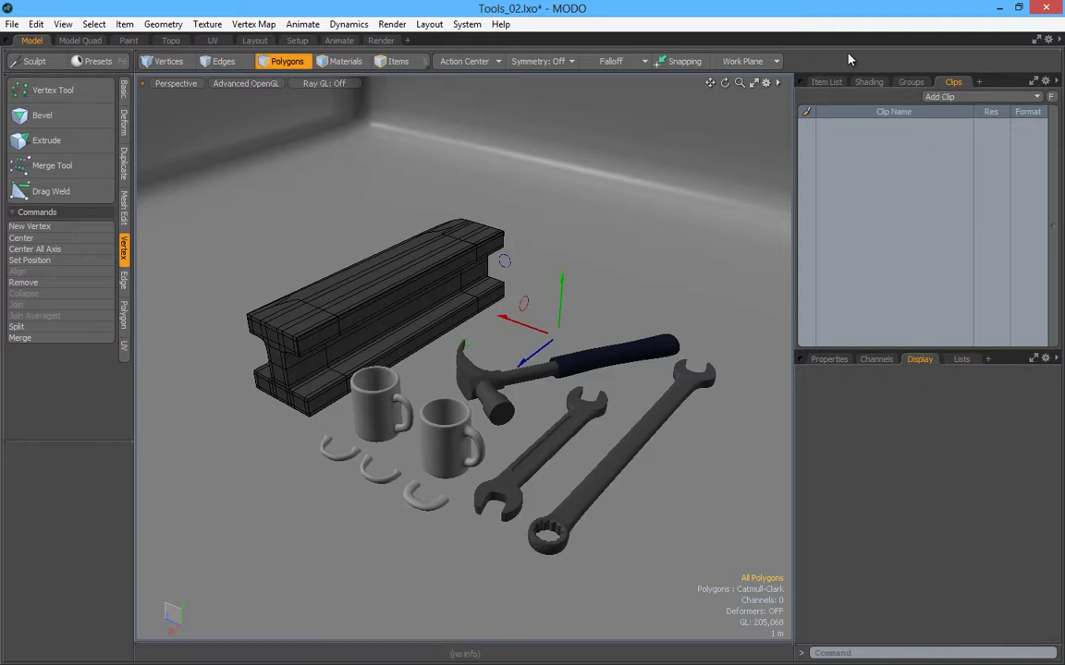
click(826, 81)
click(897, 189)
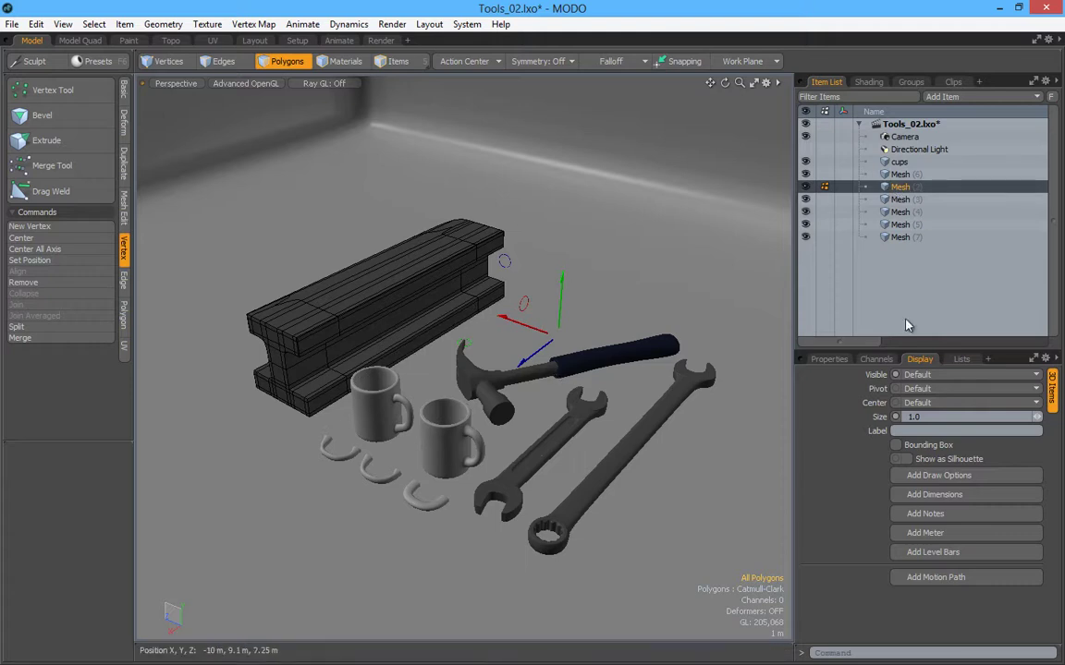
click(901, 175)
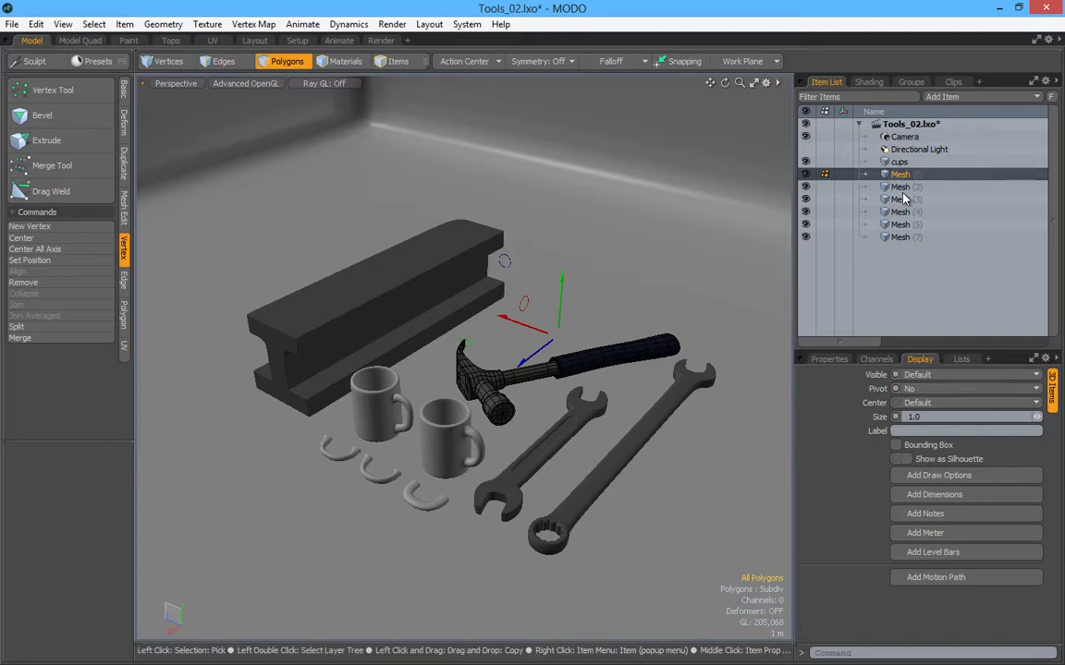
Switch the hammer mesh's Bounding Box display on and off several times to compare both displays, leaving it on
click(897, 447)
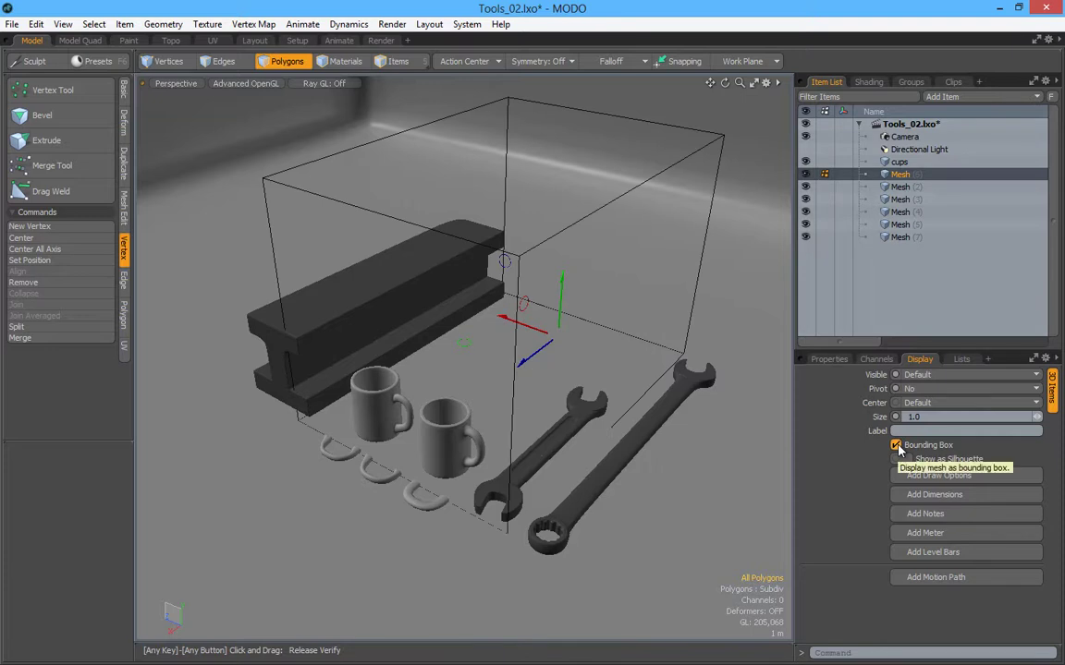
click(897, 447)
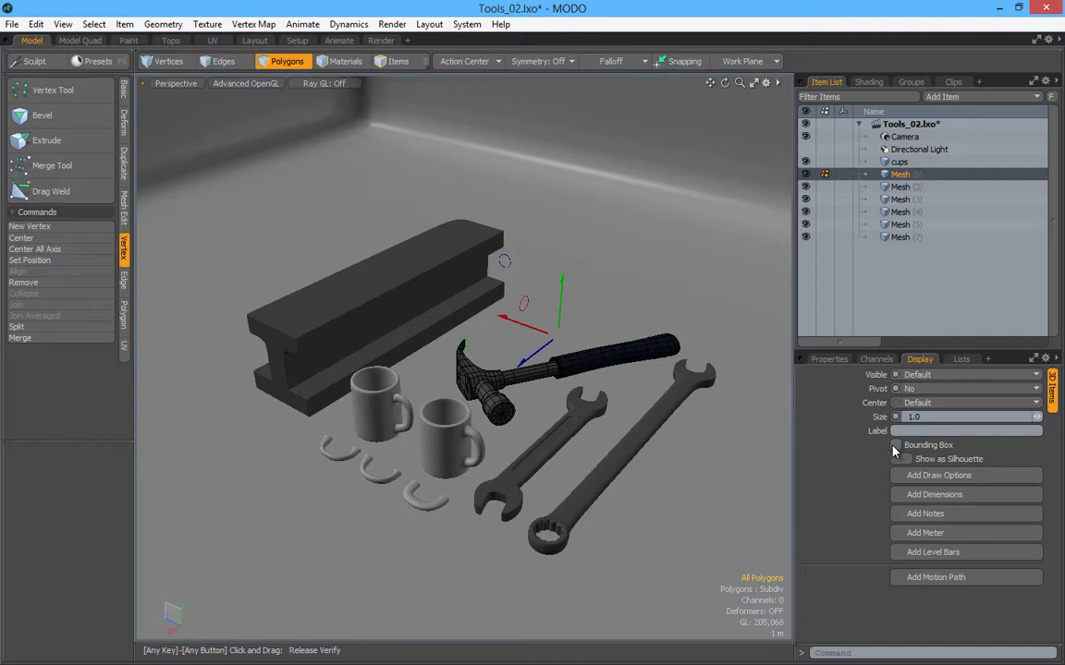
click(896, 447)
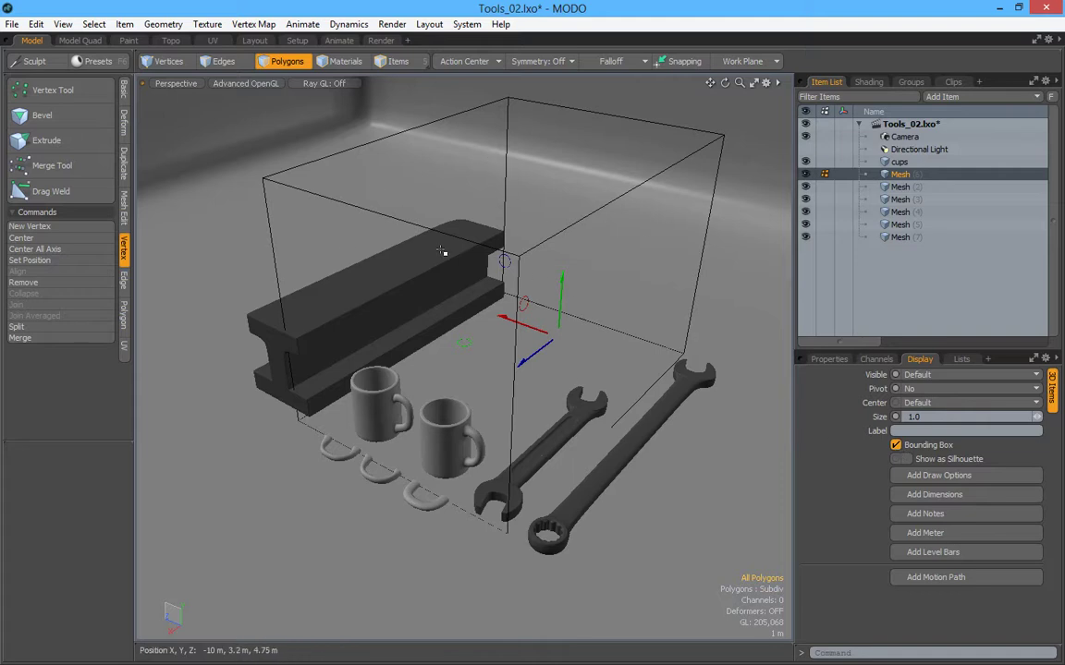
click(896, 447)
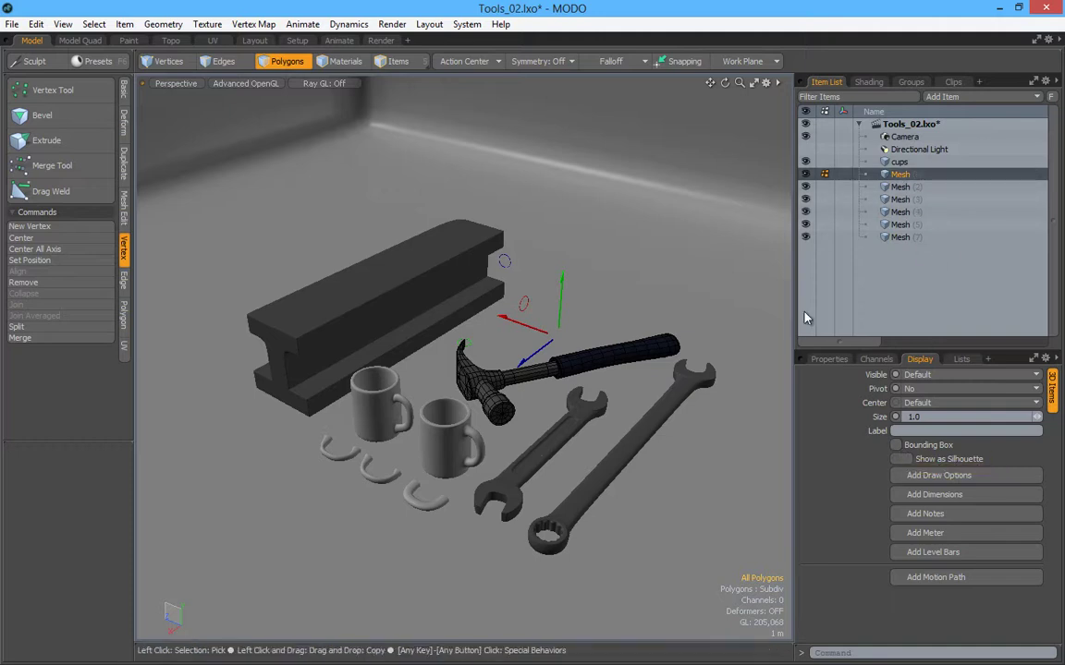
click(896, 445)
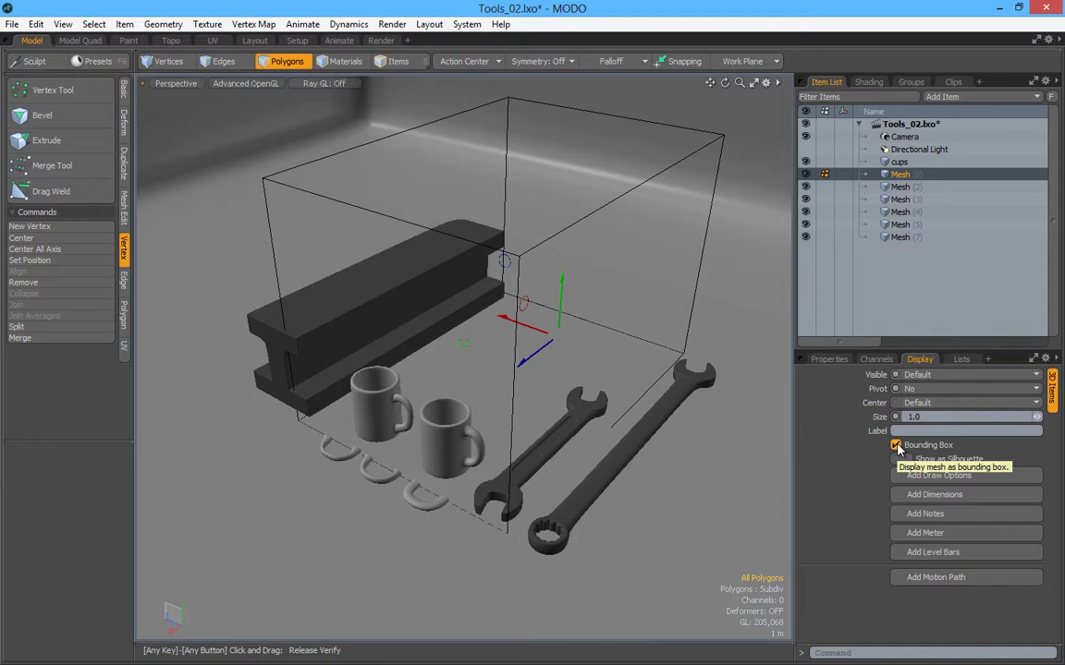
Preview the bounding-box scene with RayGL set to Full, and turn off RayGL and the hammer's Bounding Box option
click(319, 84)
click(322, 97)
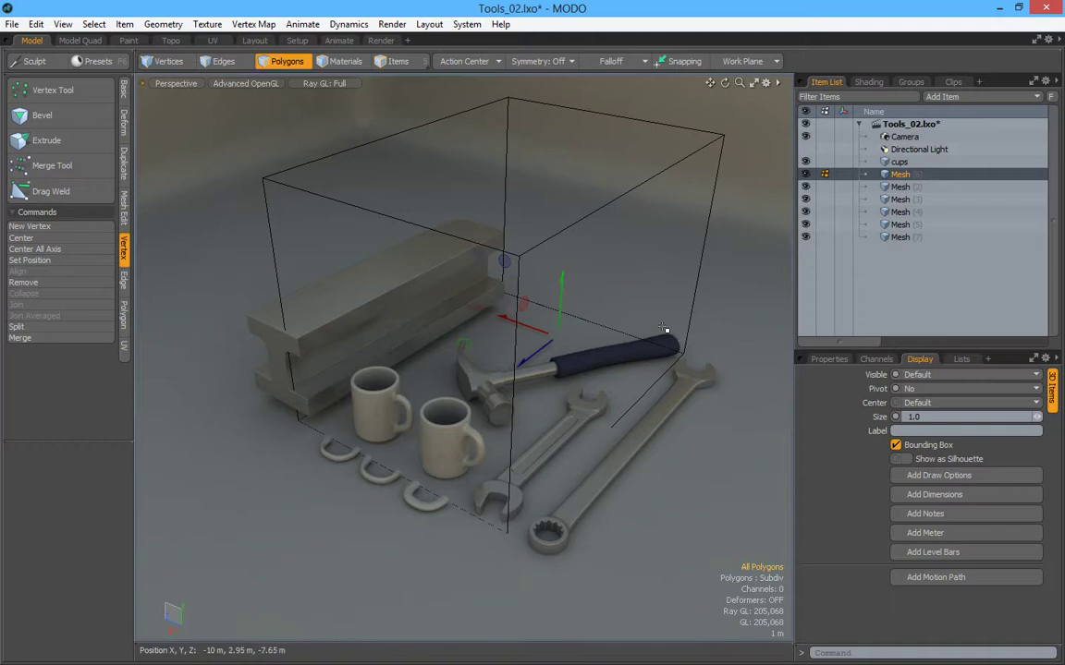
click(335, 83)
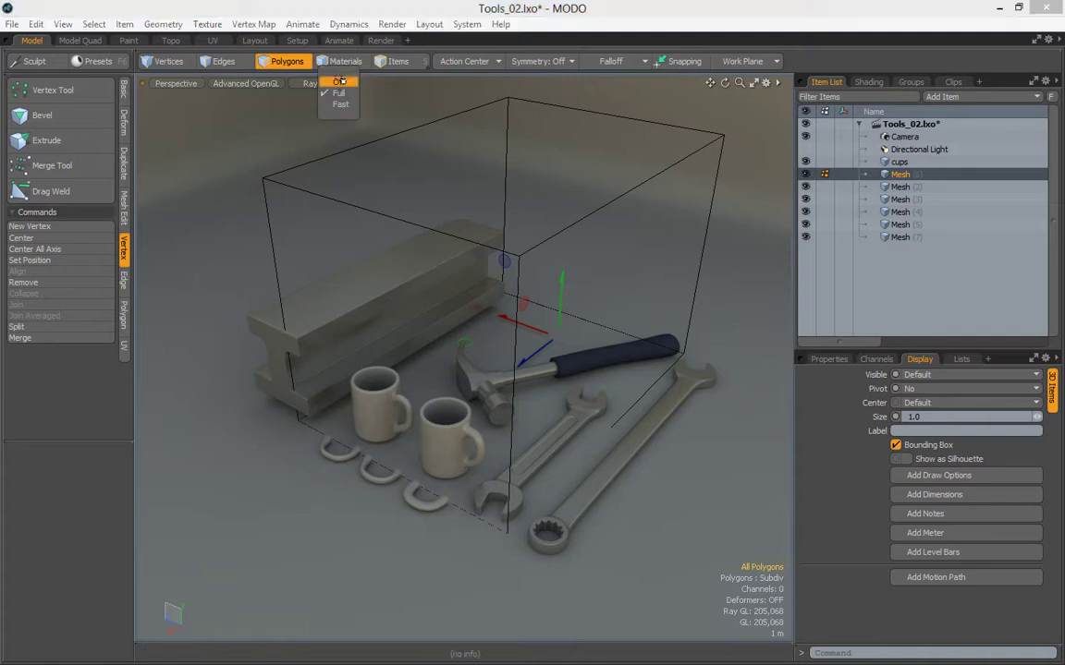
click(339, 102)
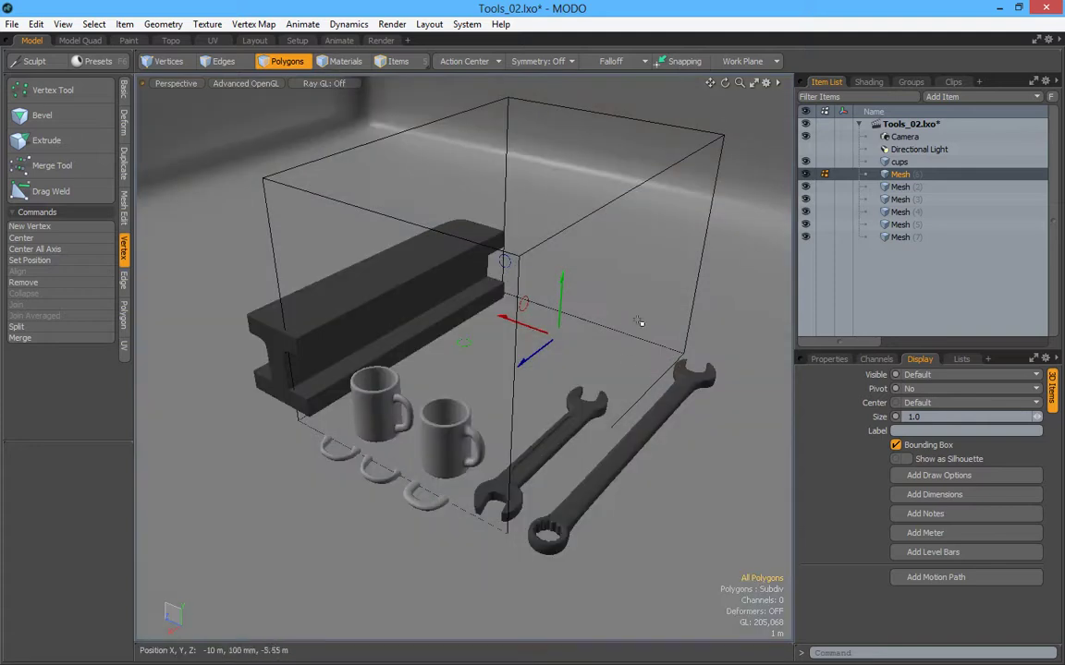
click(895, 445)
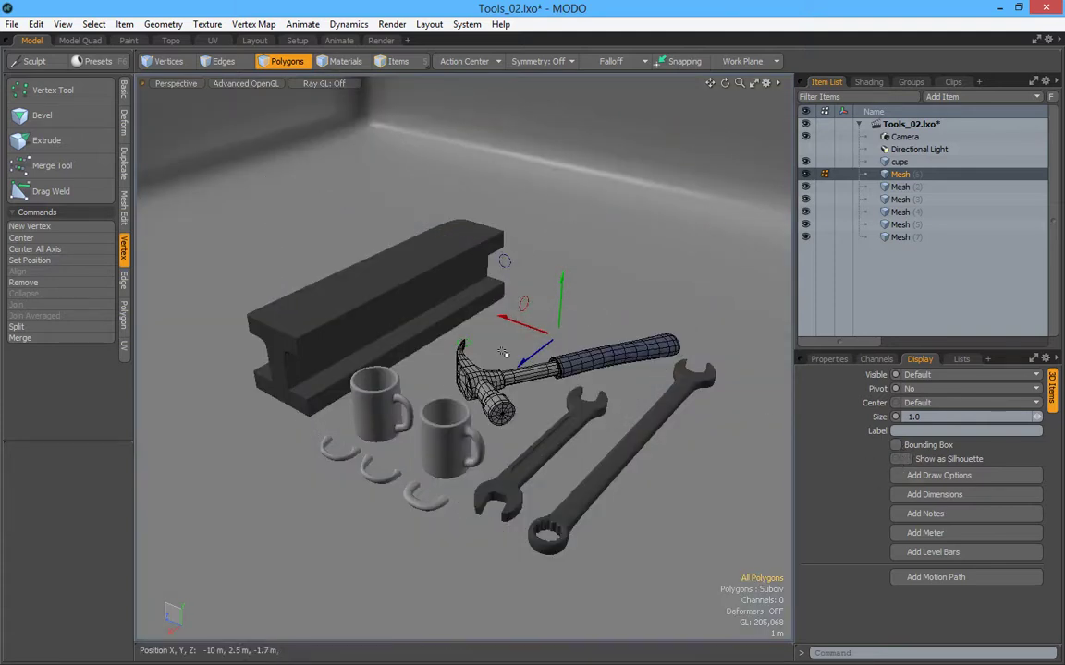
Show the Lists viewport and enlarge it and its vertex map list until the map types appear as a full tree
click(964, 364)
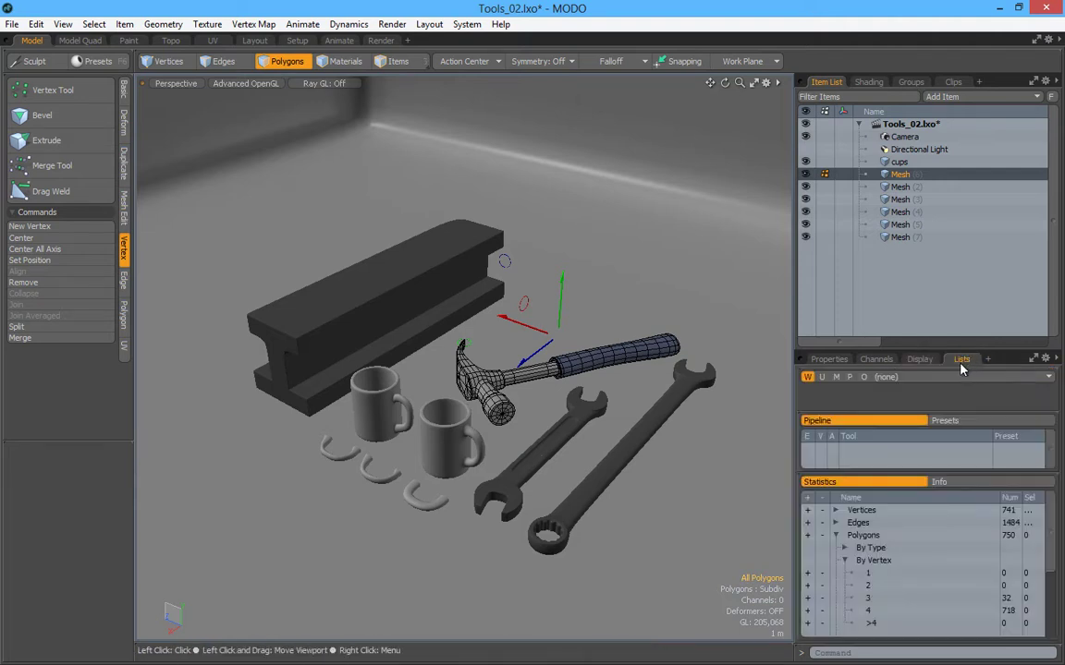
drag(884, 350, 887, 259)
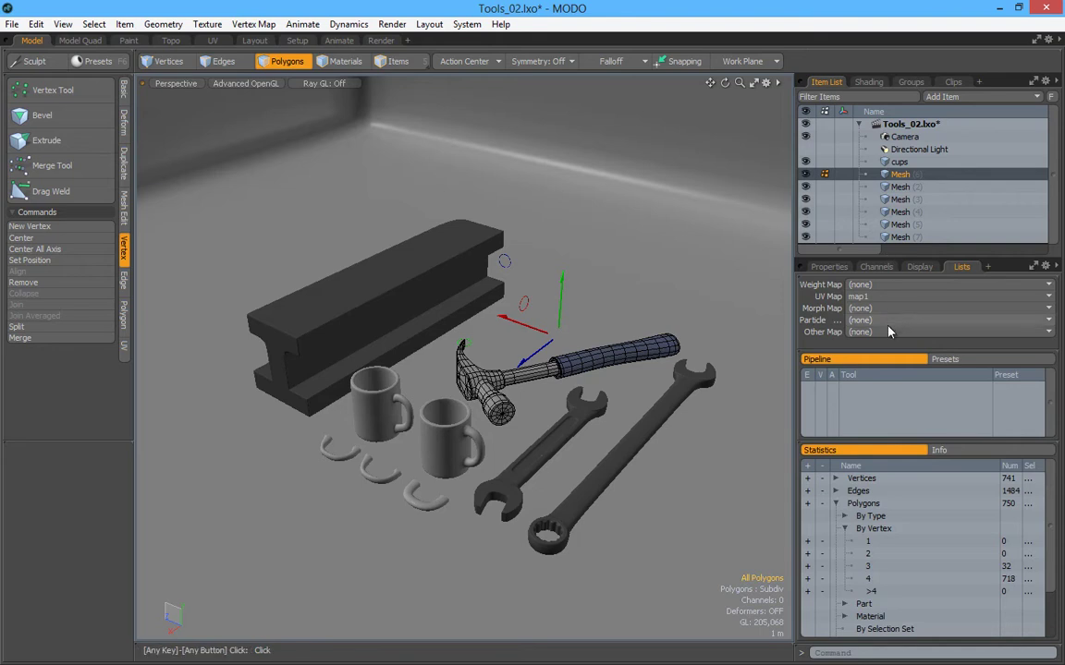
drag(884, 441, 884, 482)
drag(877, 351, 879, 421)
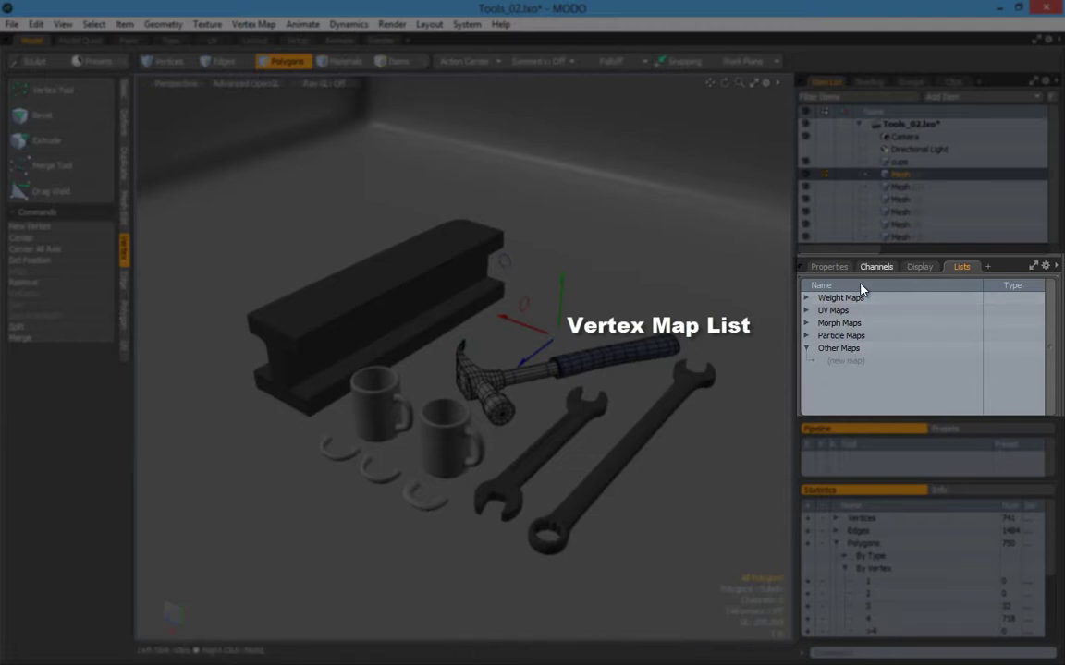
Look through the hammer mesh's Weight Maps group, collapse it again, and expand the UV Maps group
click(805, 297)
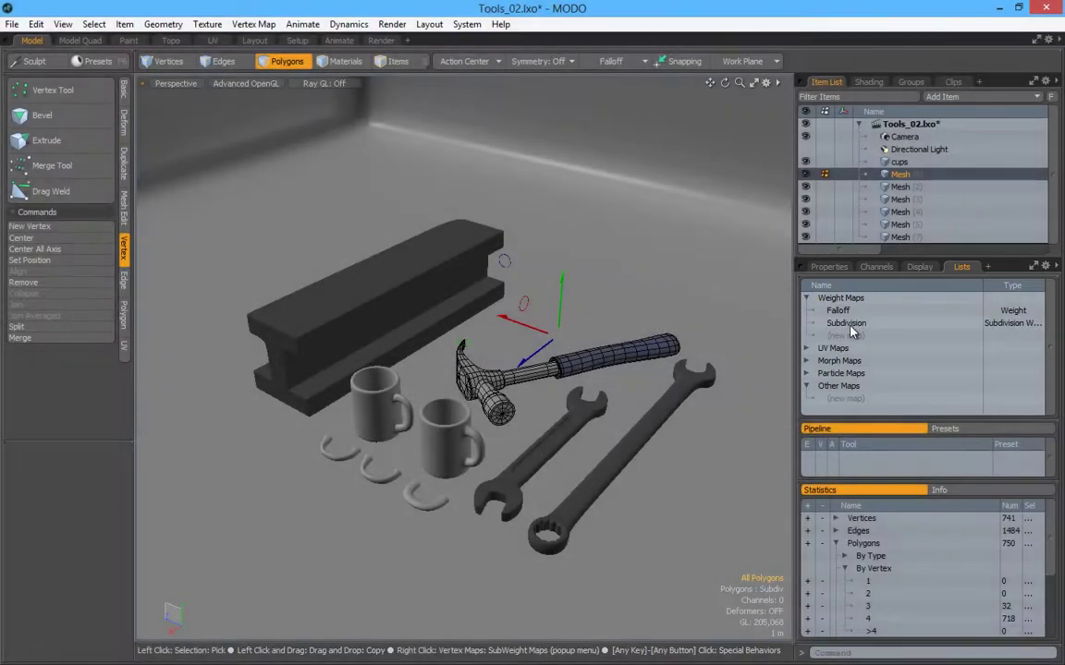
click(807, 299)
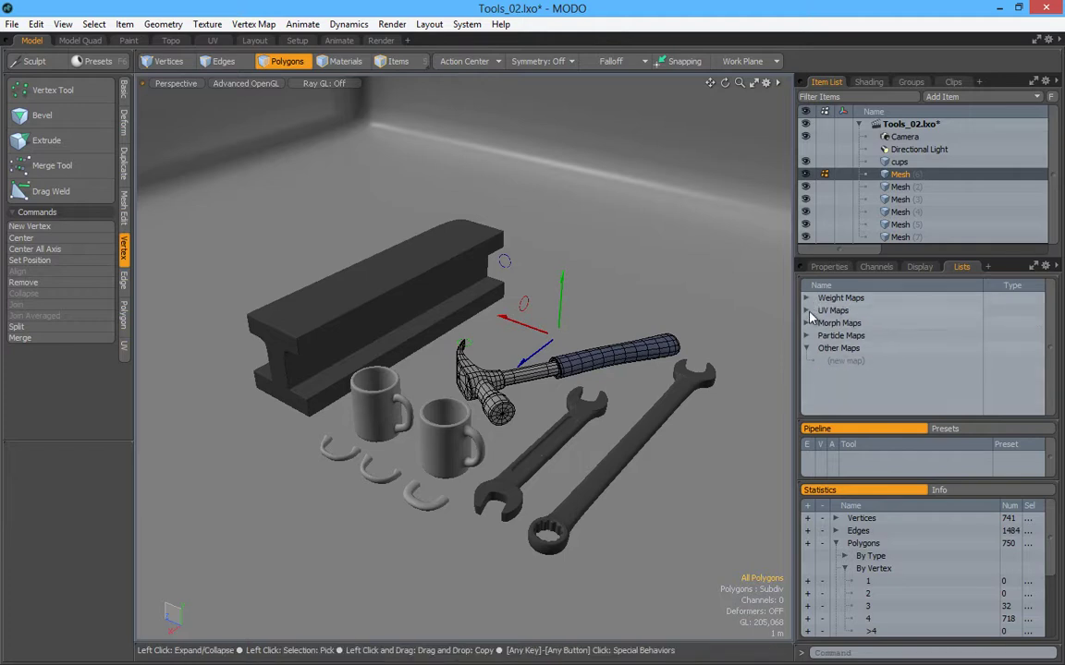
click(807, 311)
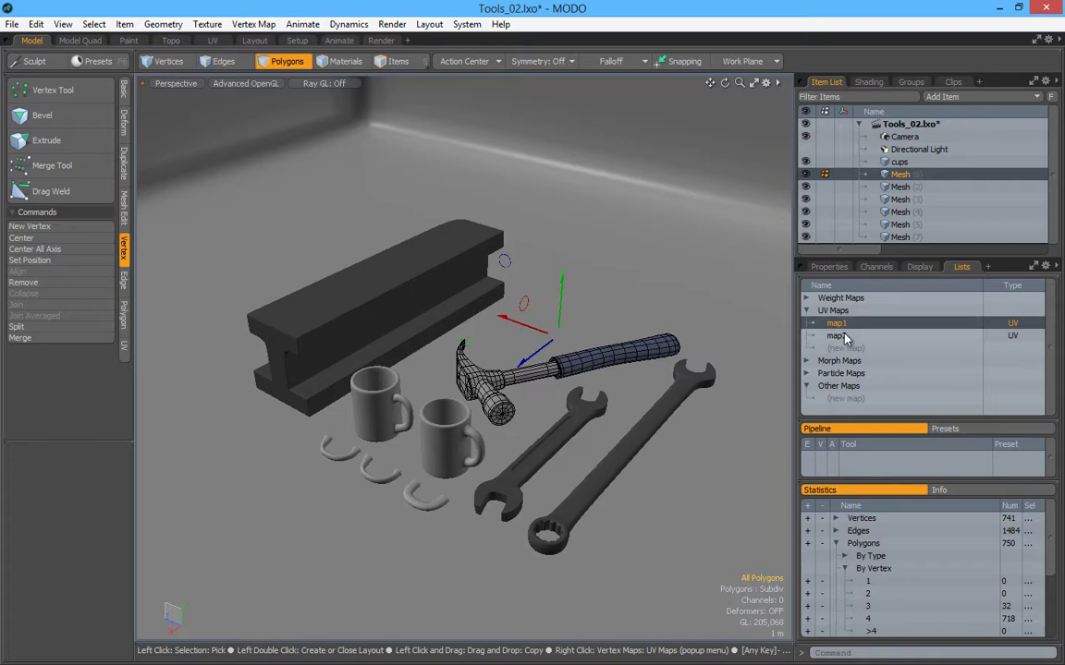
Select the UV map map2, switch to the UV layout to view it, and select map1 for comparison
click(854, 338)
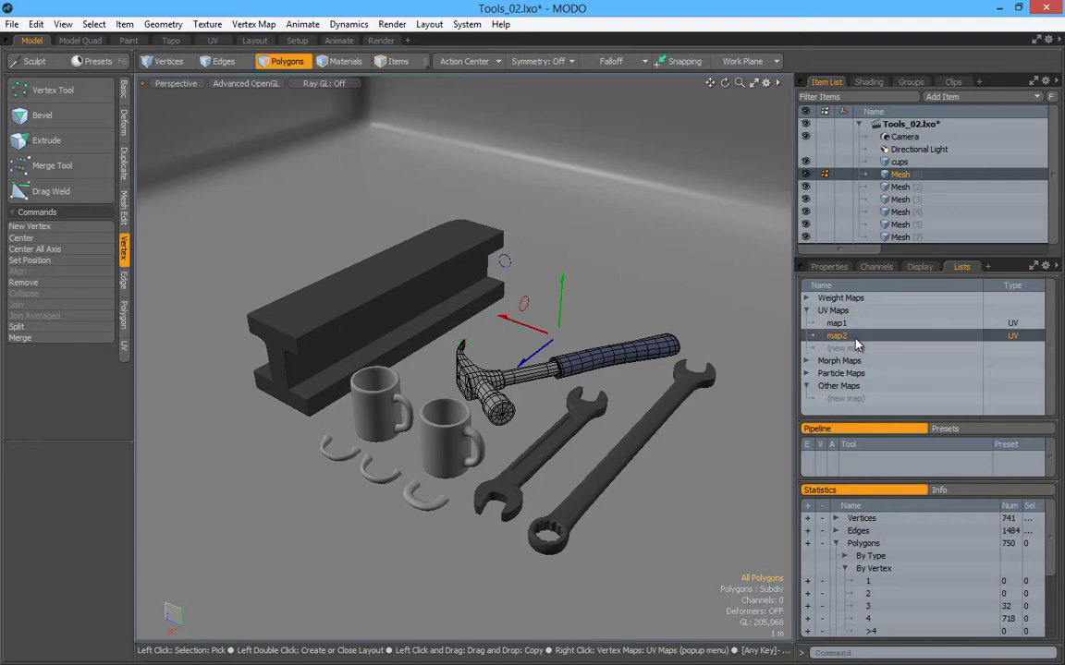
click(212, 40)
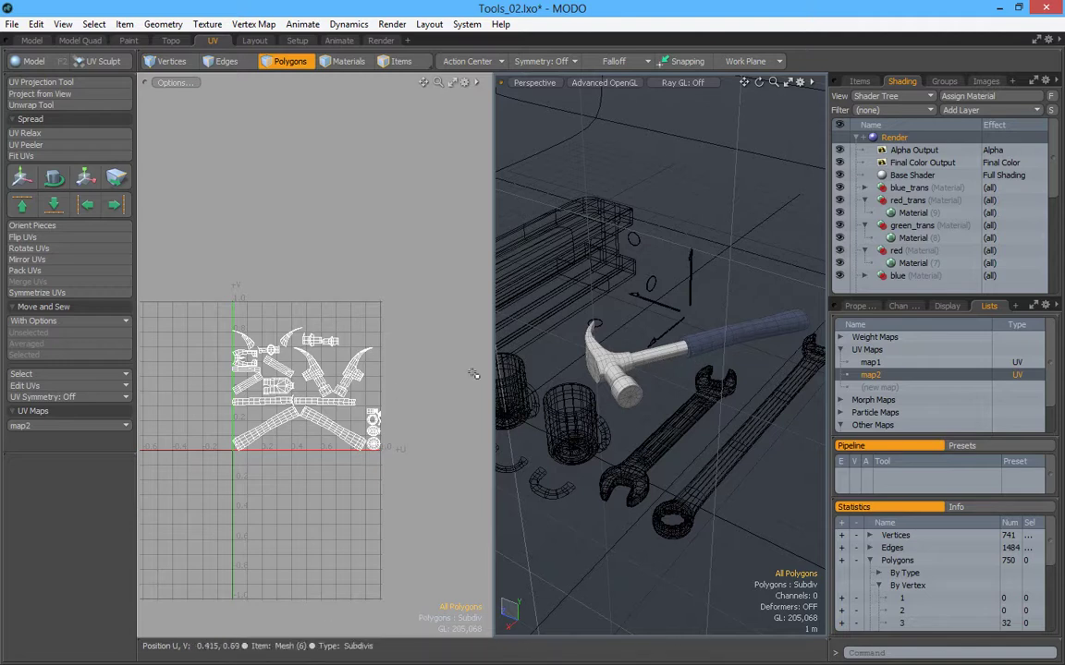
click(872, 363)
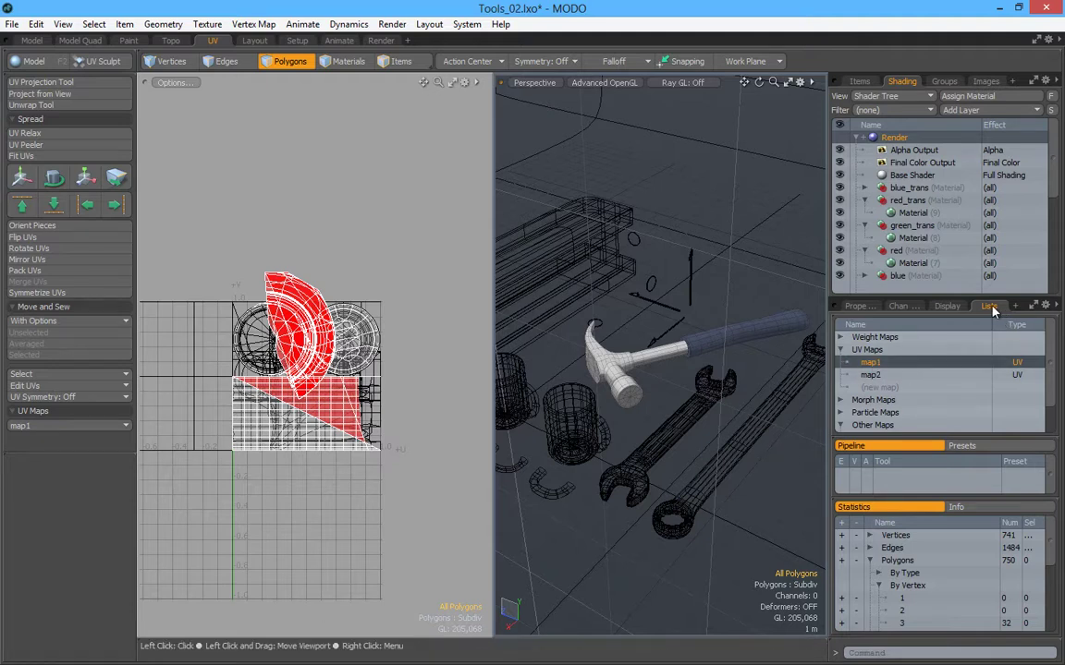
Delete the UV map map1 from the vertex map list and confirm the deletion
right_click(872, 364)
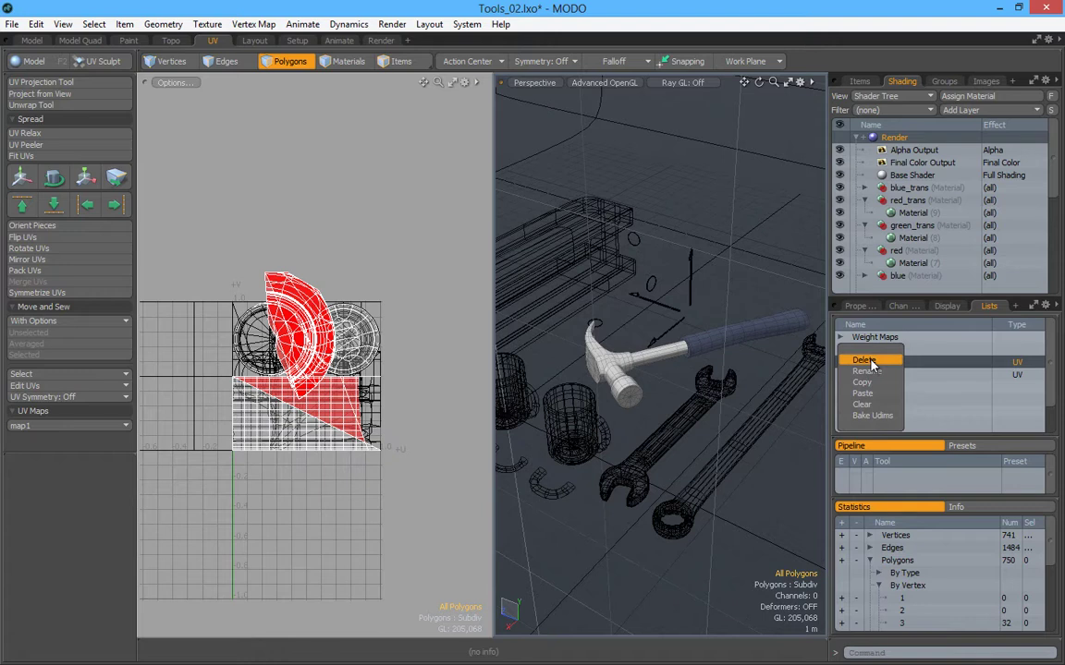
click(866, 361)
click(908, 429)
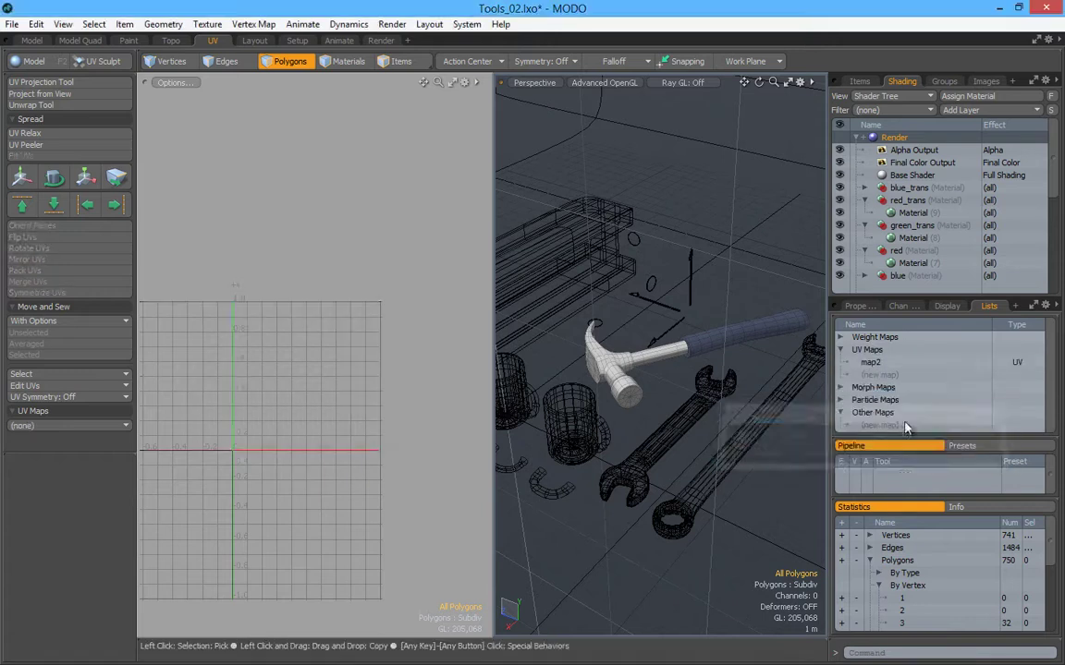
Rename the UV map map2 to "texture" and enlarge the Lists viewport upward
click(866, 362)
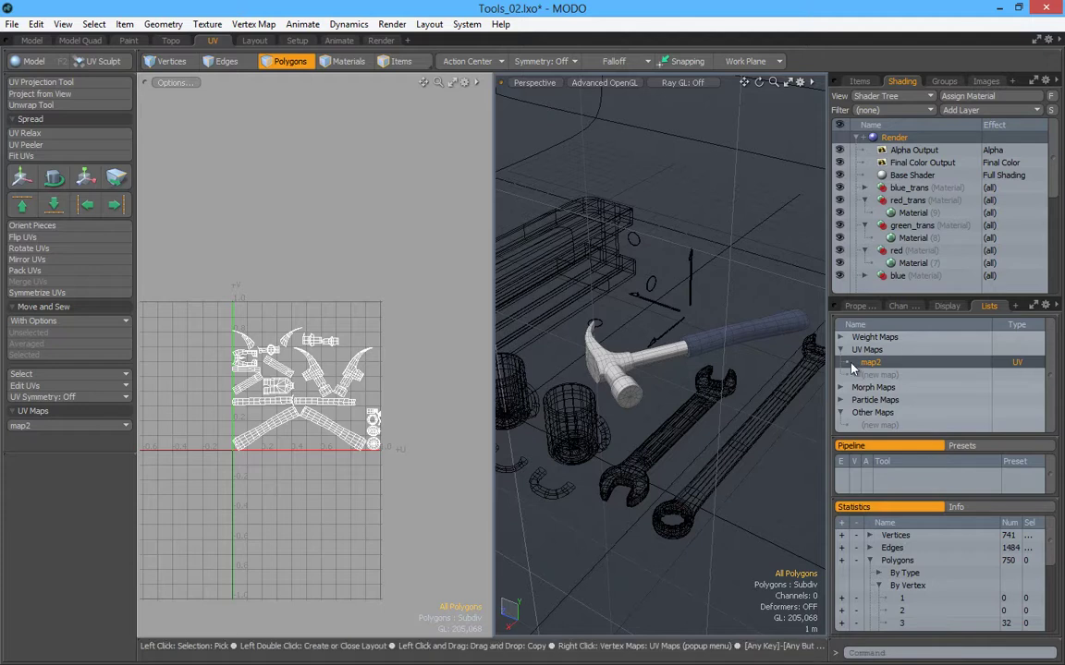
double_click(873, 363)
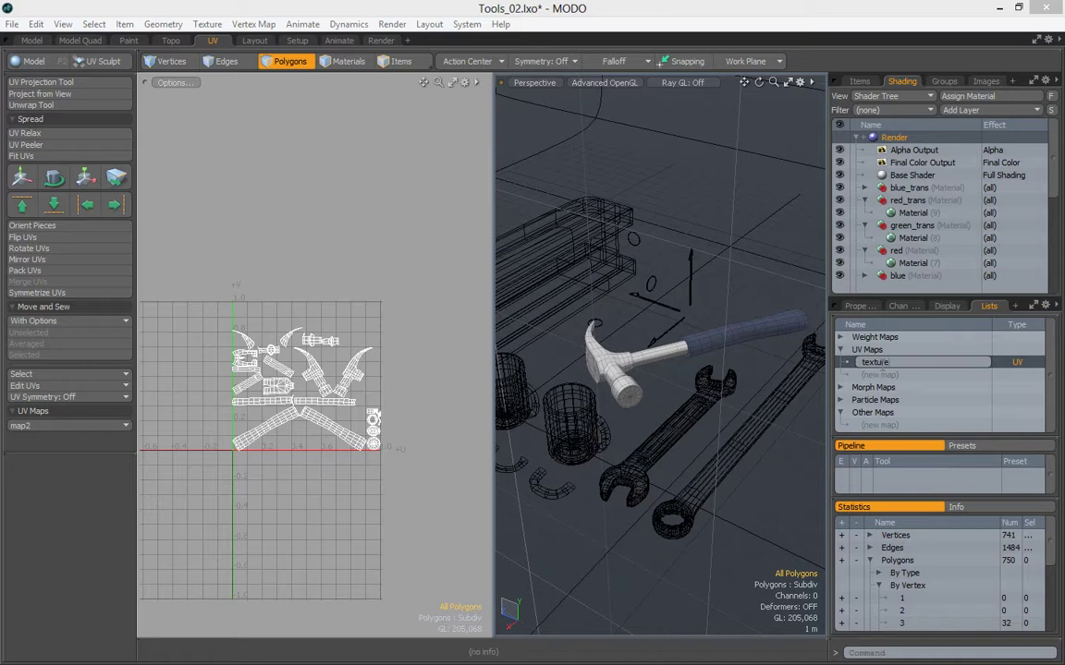
key(Return)
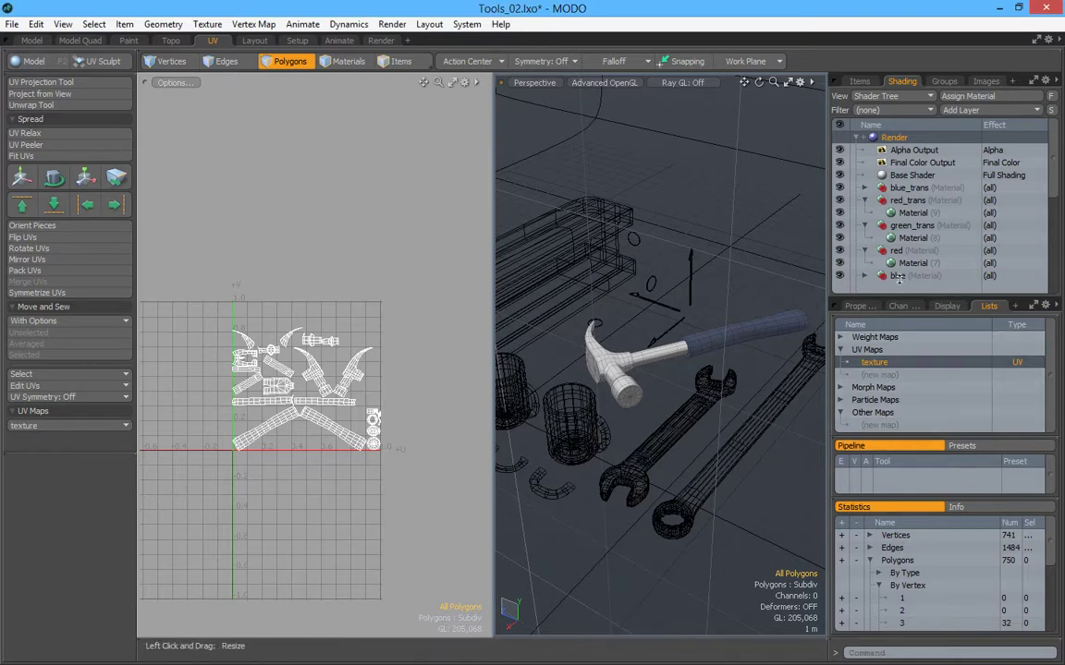
drag(902, 298, 901, 263)
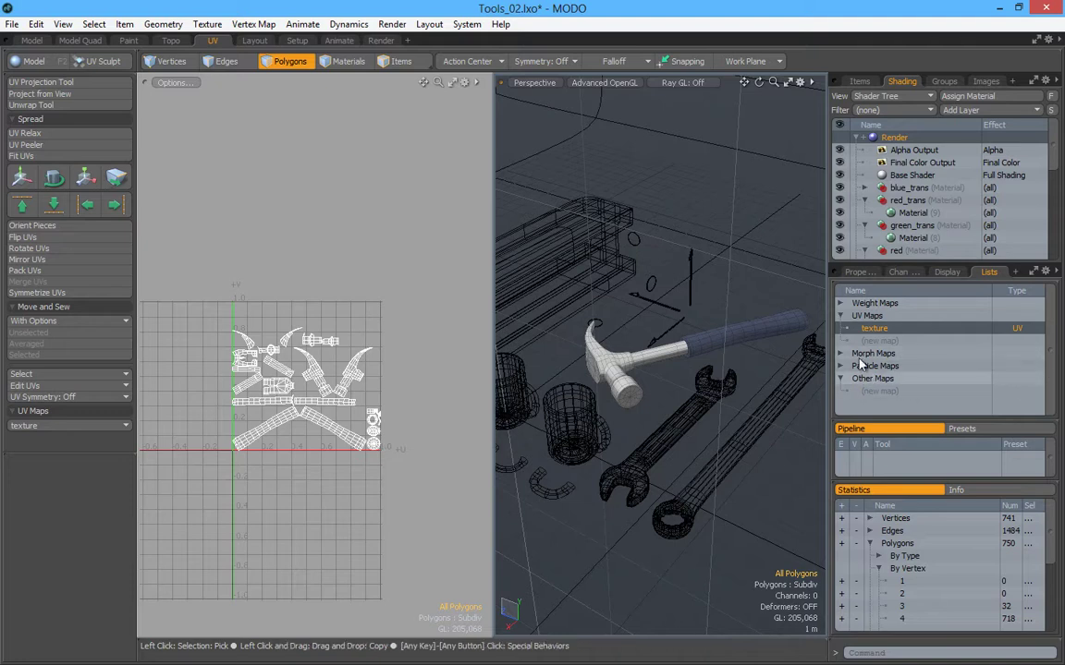
Create a new morph map named Morph with the type Relative Morph Map, and delete it again
click(874, 353)
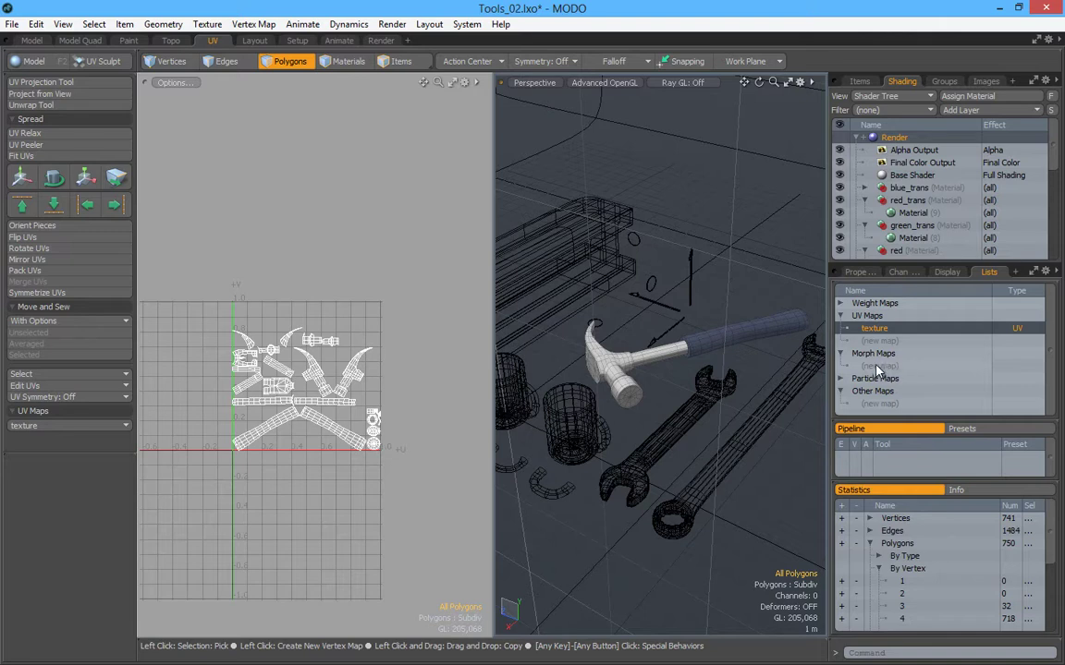
click(879, 368)
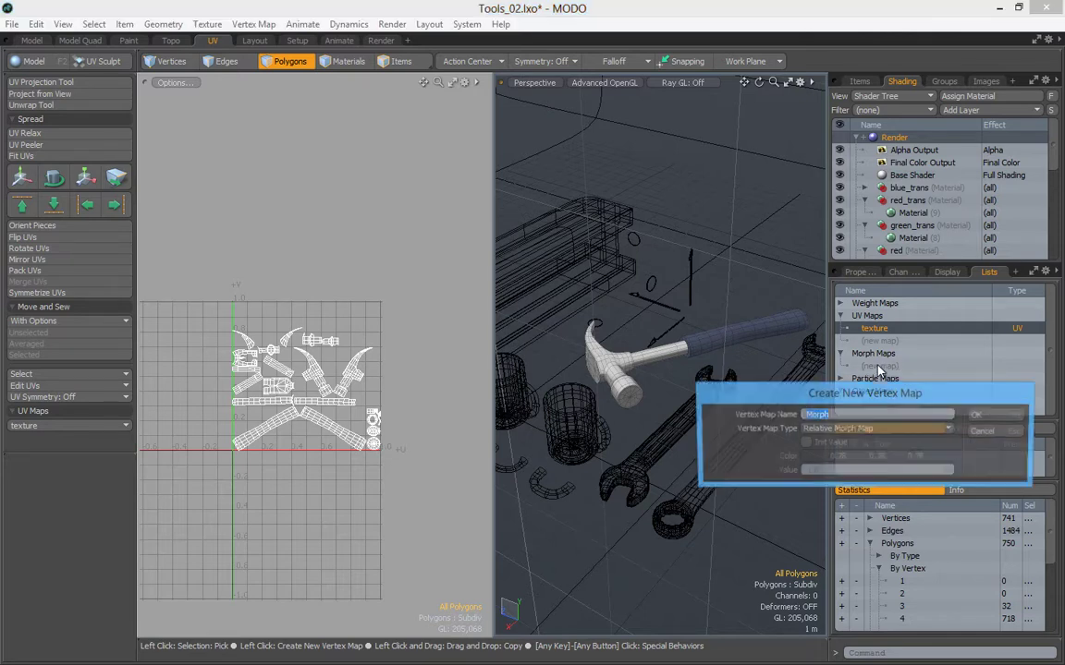
click(823, 430)
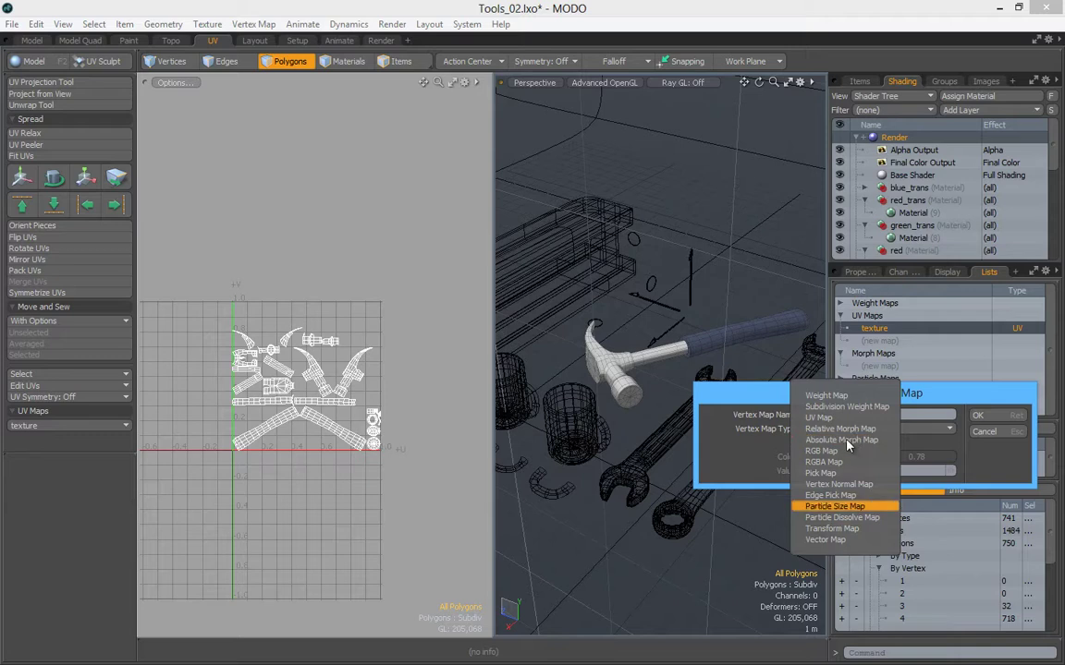
click(840, 430)
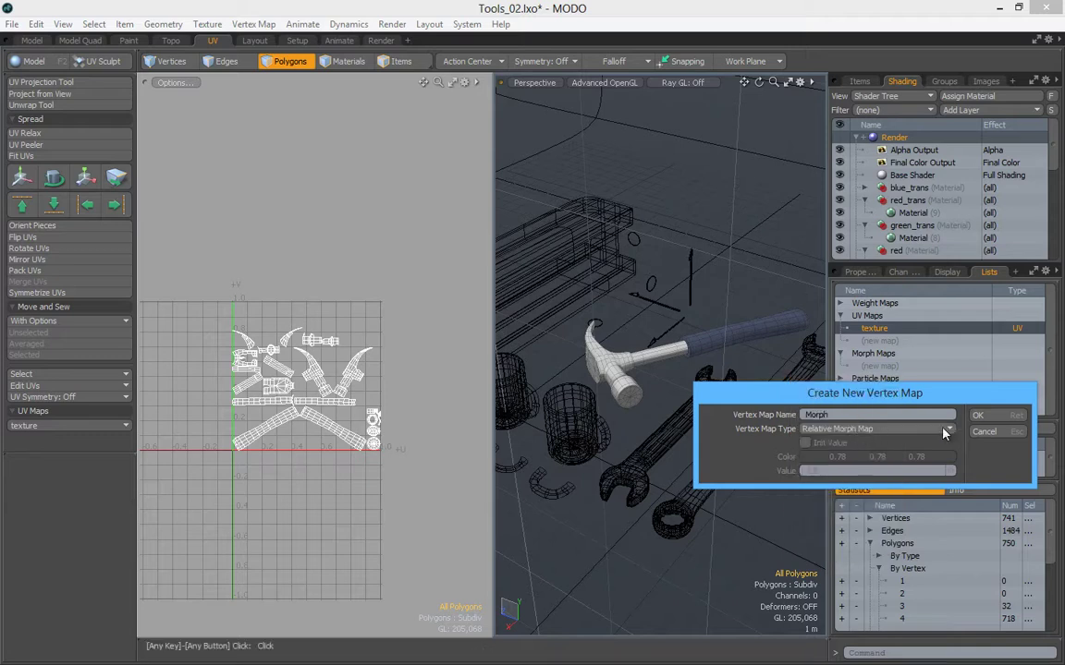
key(Return)
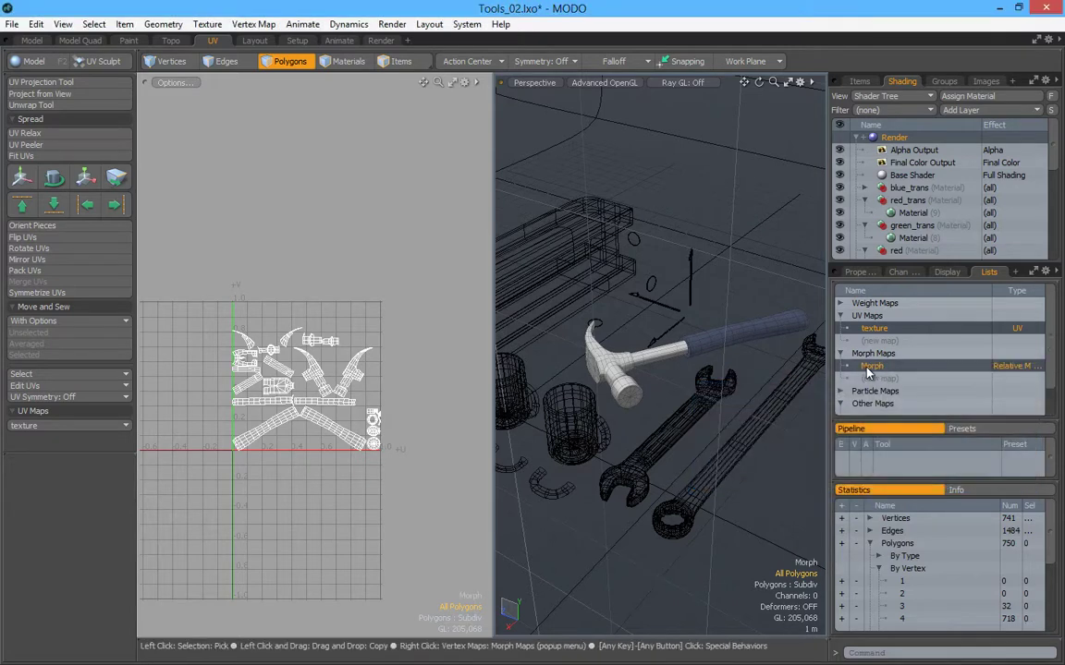
key(Delete)
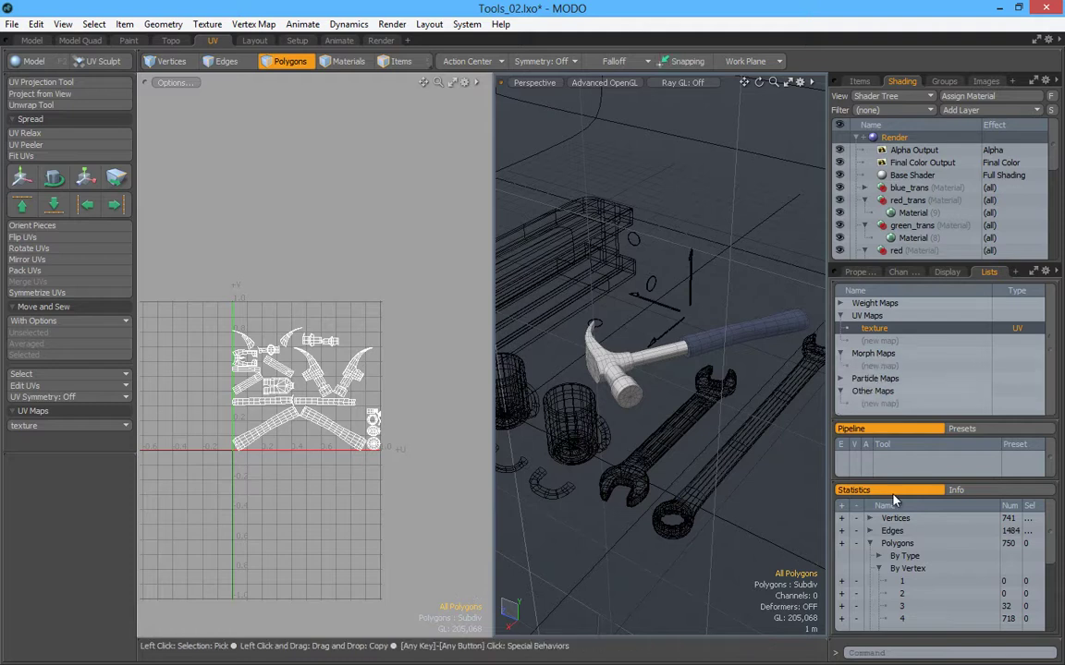
Enlarge the Pipeline list by shrinking the vertex map list, and activate the Element Move tool over a closer view of the hammer
drag(892, 417, 887, 342)
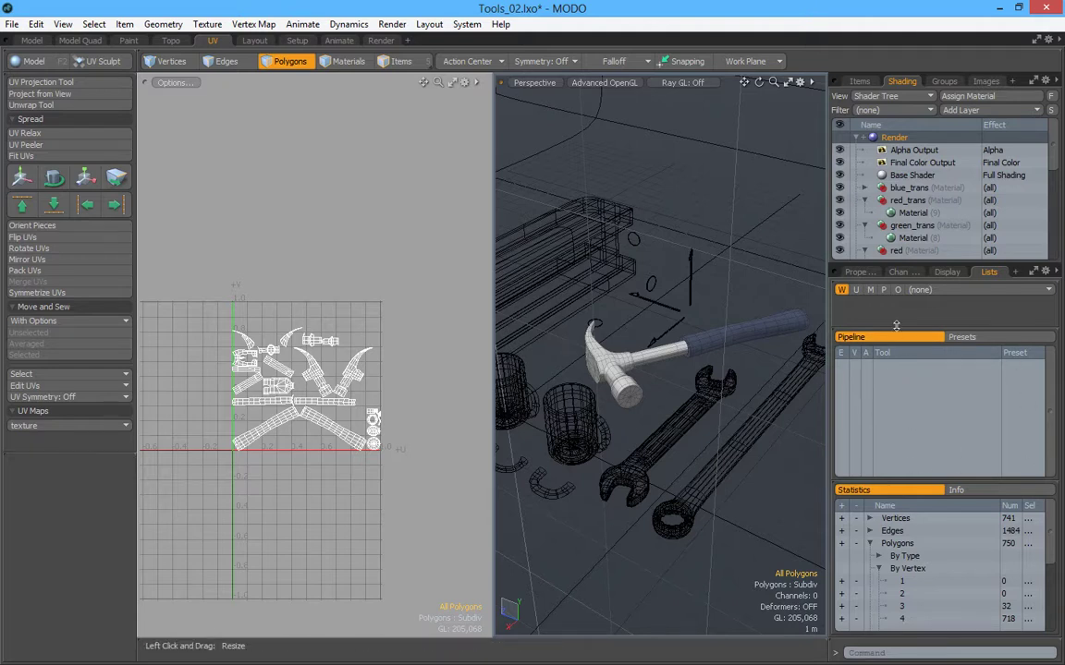
drag(890, 329, 899, 355)
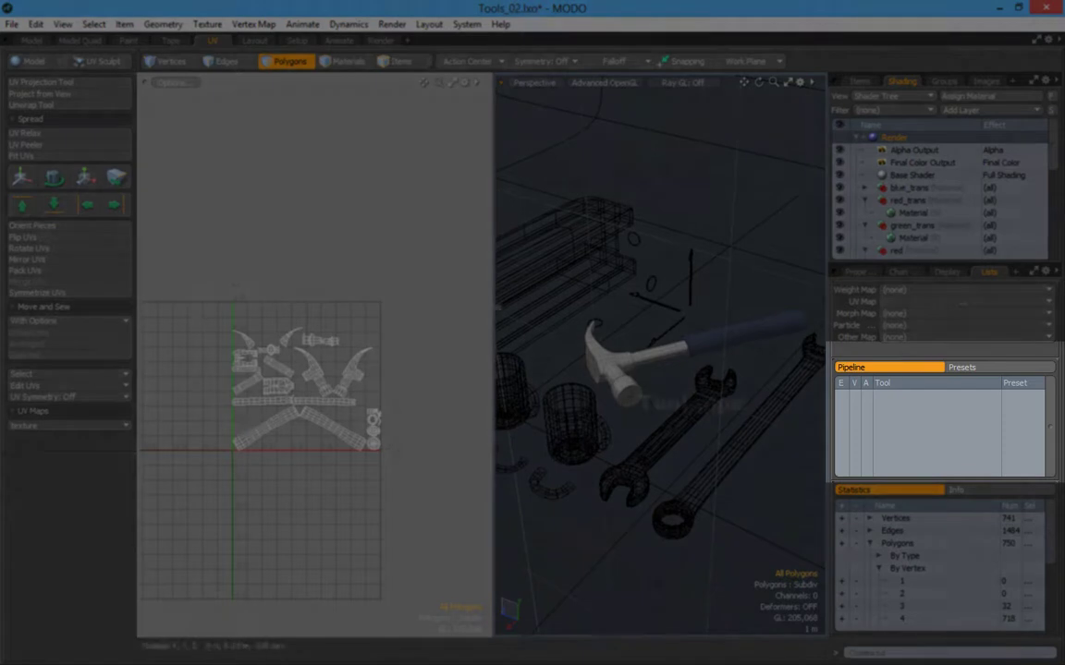
alt+right_drag(645, 375, 682, 353)
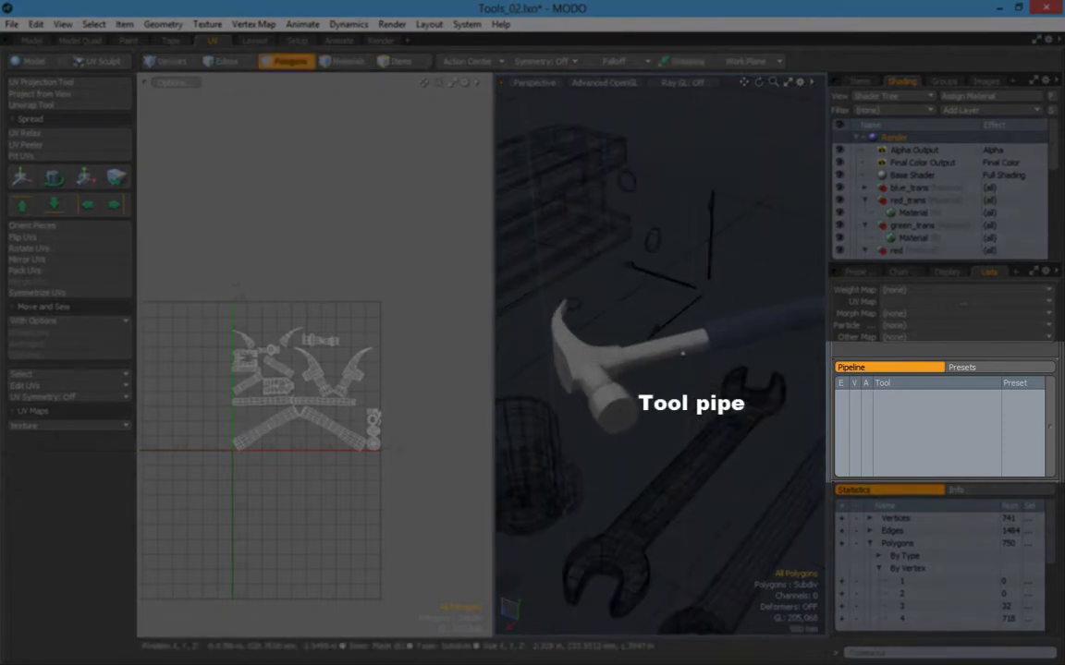
key(t)
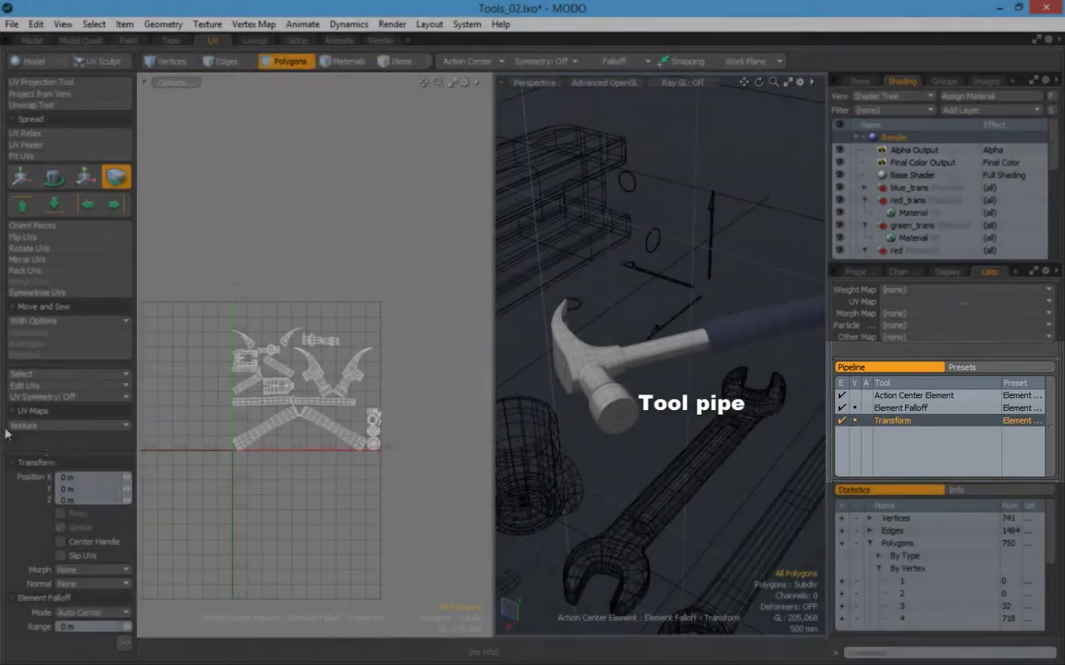
Set an element falloff range of about 3.42 m on the hammer head and move it about 1.84 m in Y and 560 mm in Z
right_drag(586, 356, 692, 364)
alt+middle_drag(632, 375, 687, 354)
drag(640, 333, 650, 276)
key(ctrl+z)
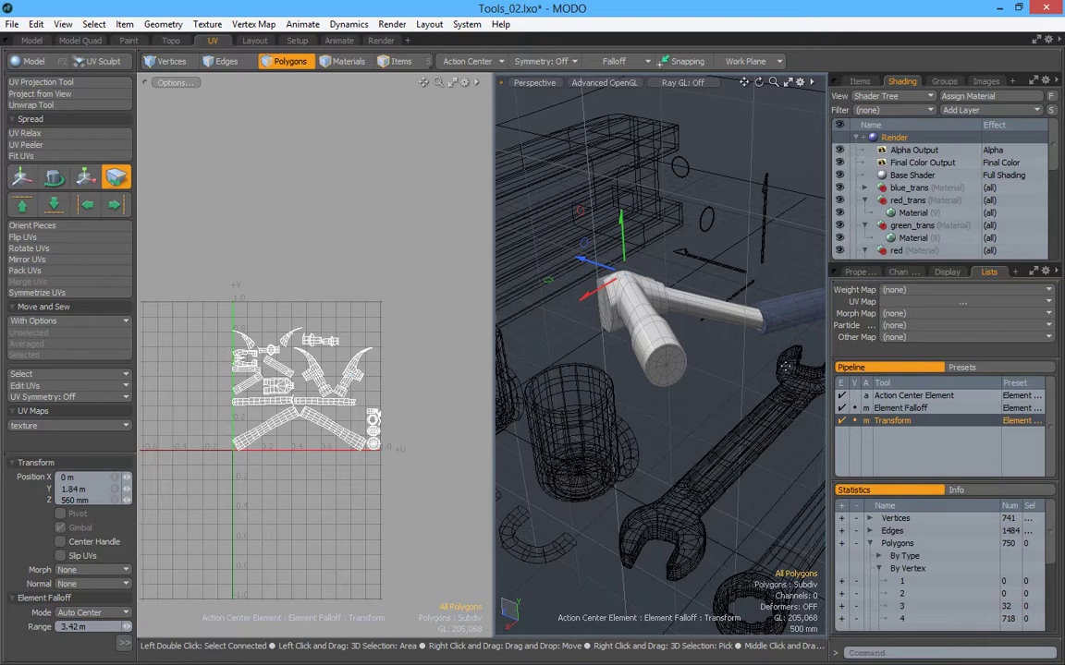
Hide and show the Transform tool's handles through its pipeline visibility, and undo the hammer head move
click(855, 420)
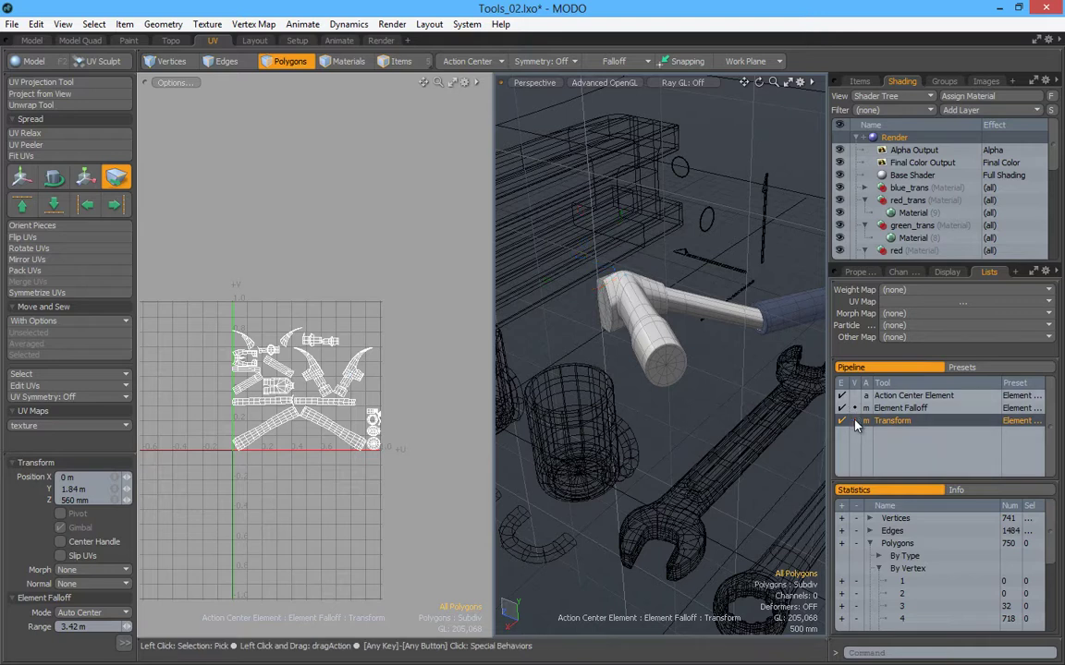
click(855, 420)
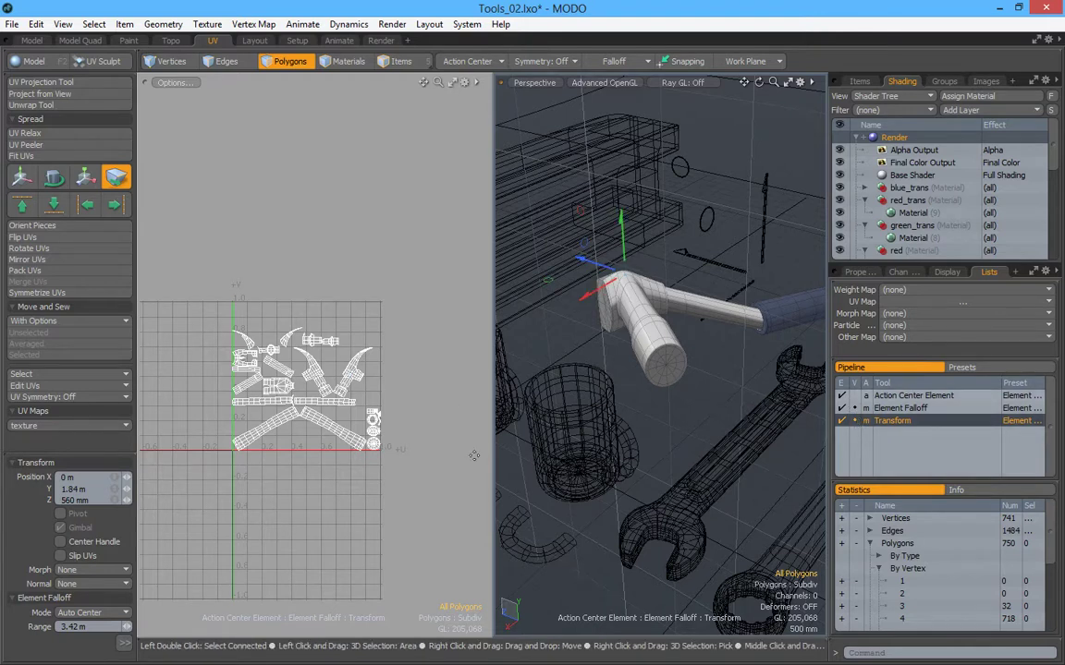
key(ctrl+z)
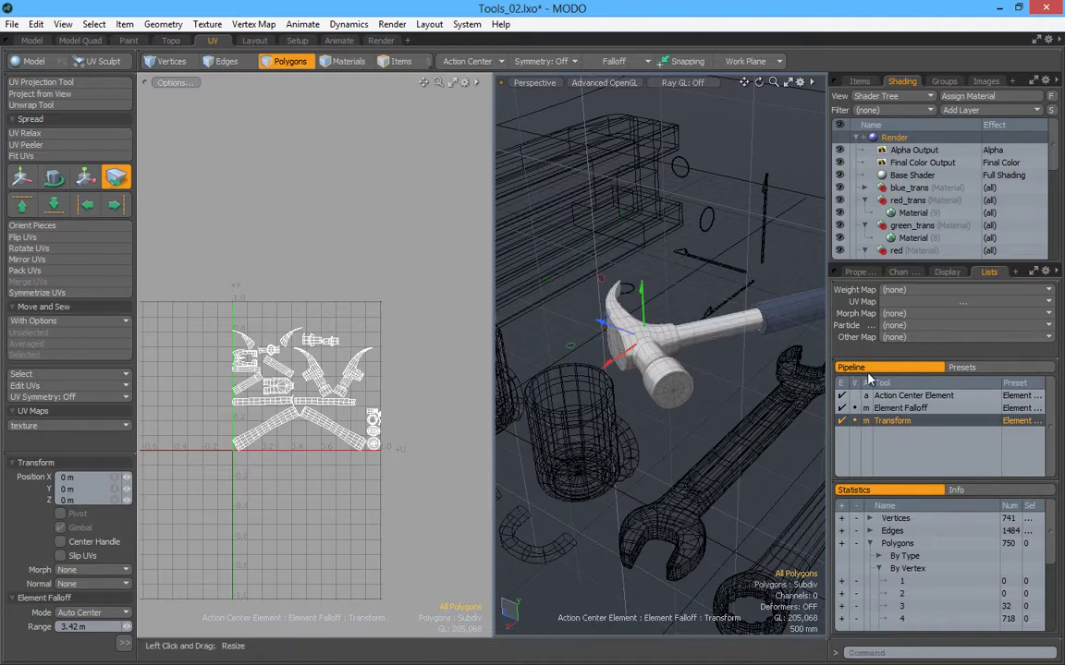
Hide the Transform handles, resize the falloff range to about 4.04 m, and move the hammer head about -560 mm in Y and 100 mm in Z
click(854, 422)
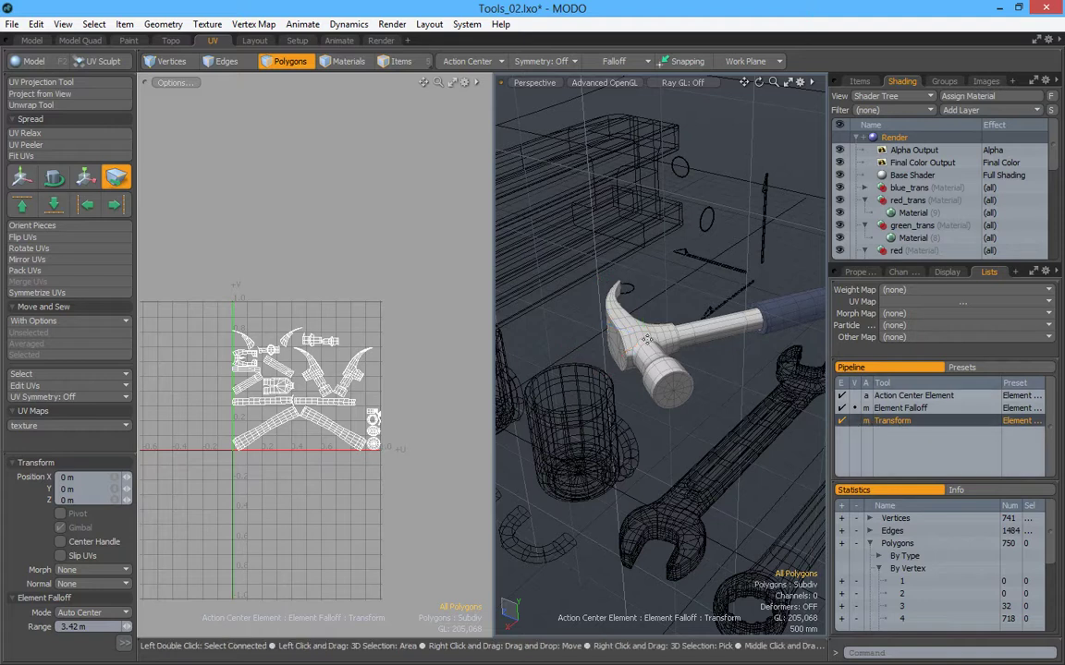
right_drag(631, 338, 753, 338)
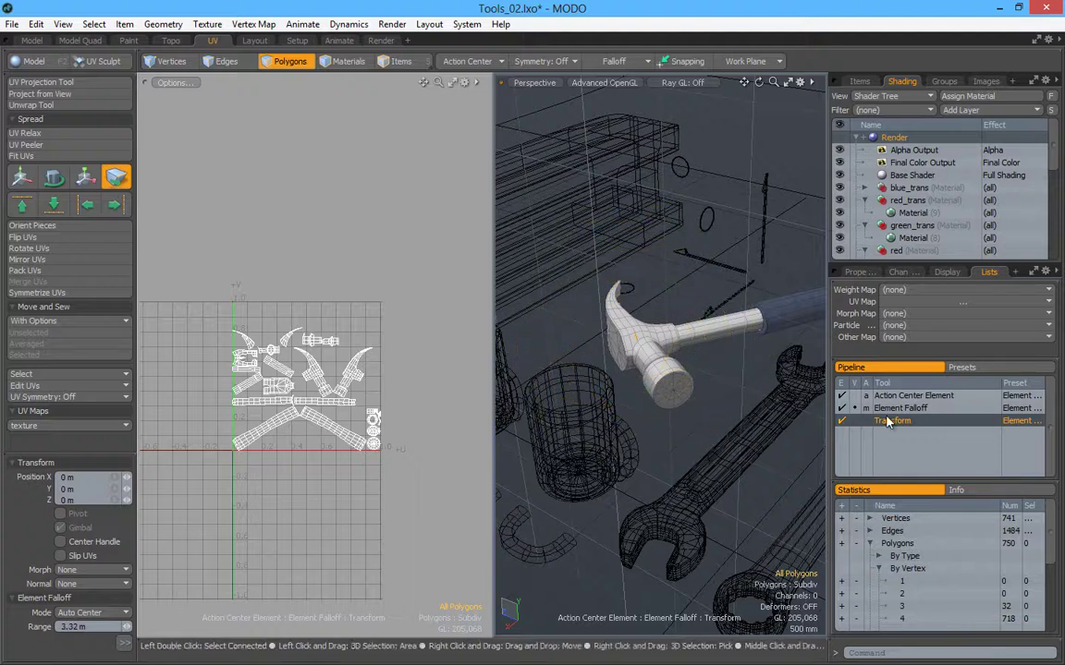
right_drag(623, 333, 765, 326)
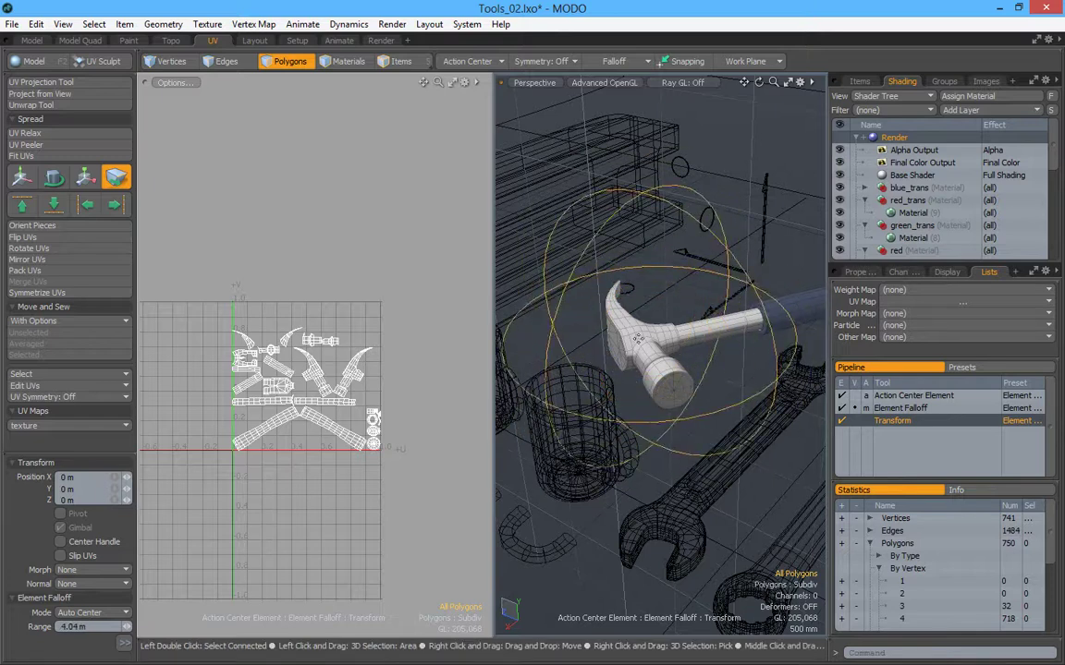
drag(643, 325, 596, 333)
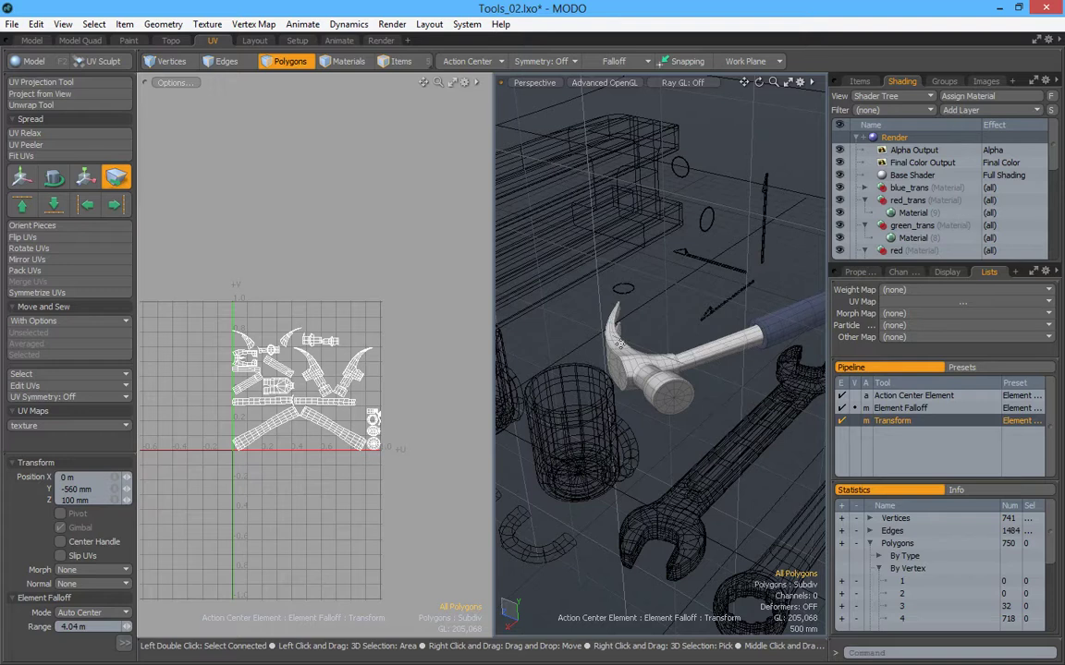
Undo the last hammer head move and the falloff range changes
key(ctrl+z)
key(ctrl+z)
key(ctrl+z)
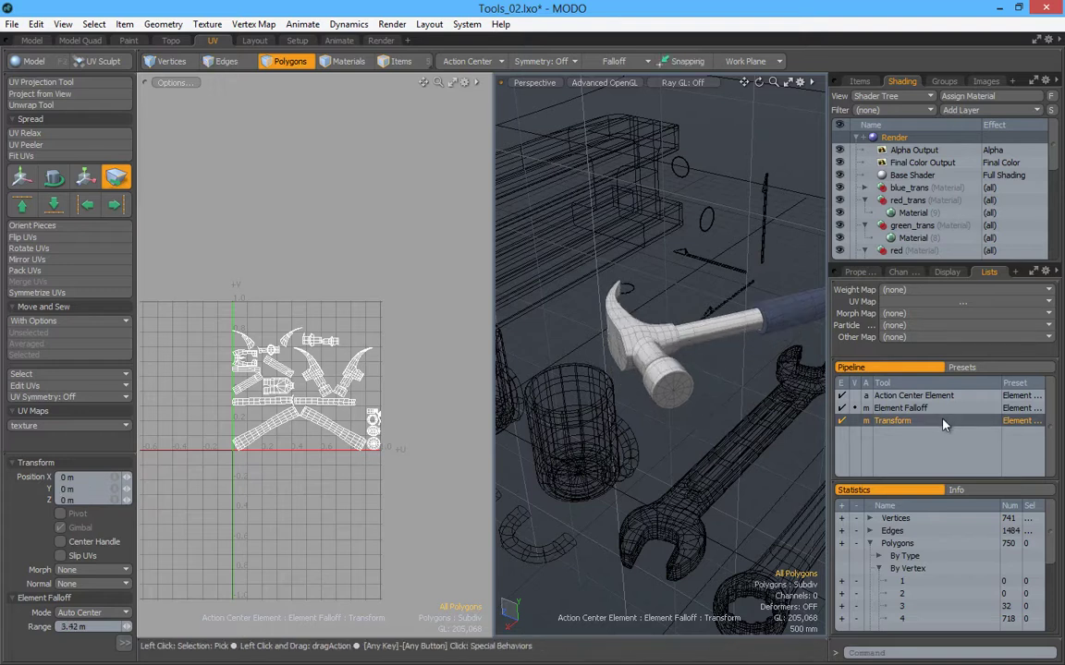
Disable the Transform tool in the pipeline, and in Statistics collapse By Vertex and close and reopen the Polygons group
click(844, 421)
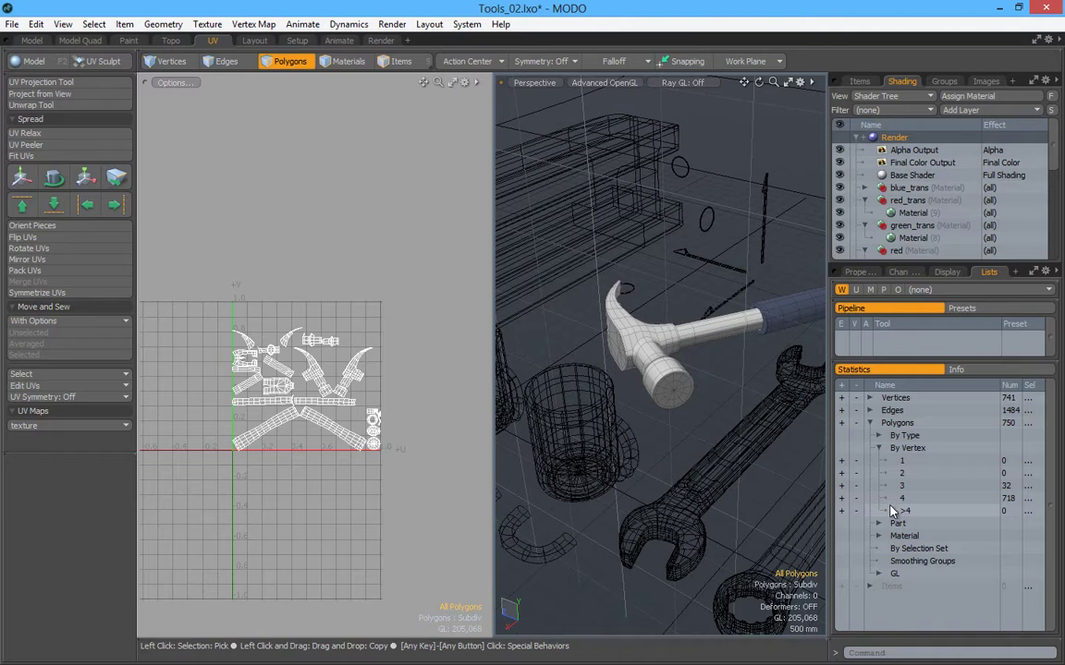
alt+drag(629, 313, 689, 257)
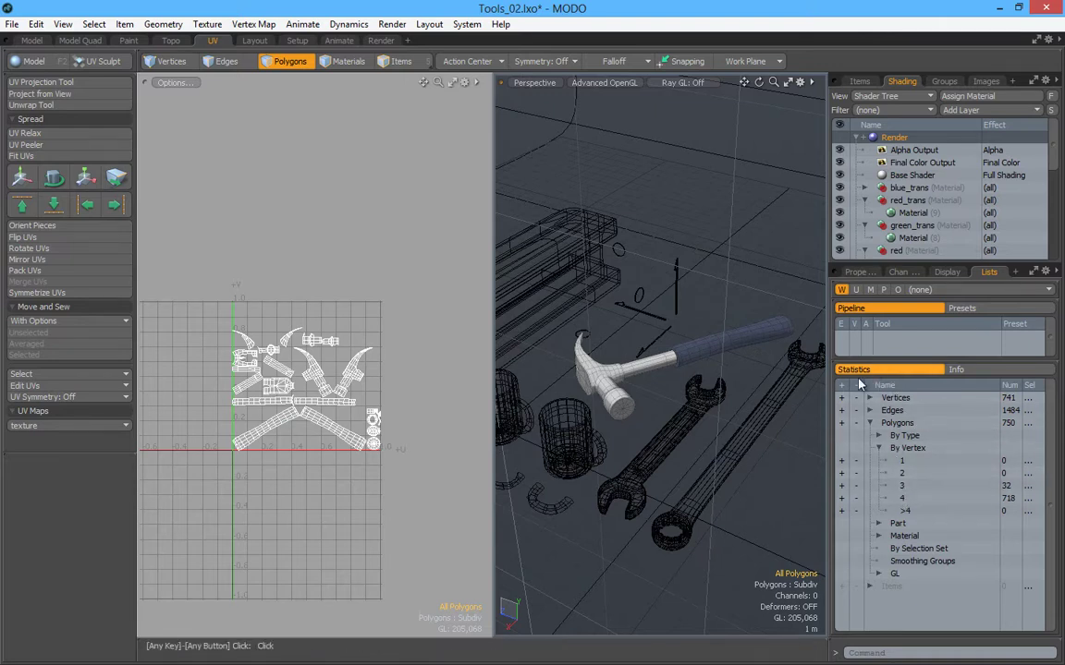
click(880, 449)
click(870, 423)
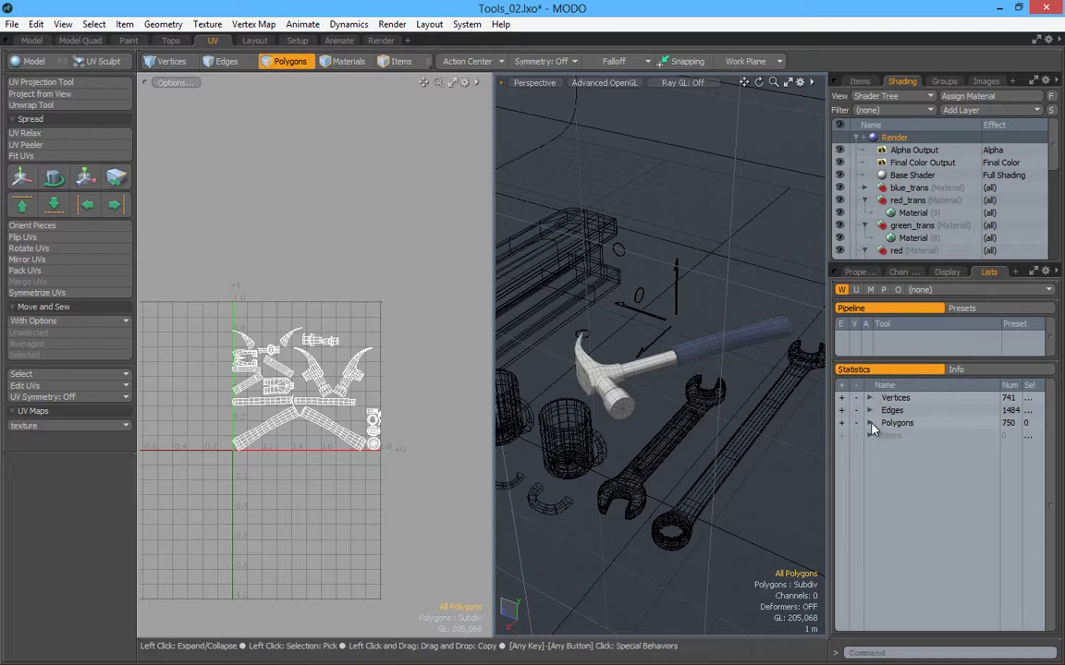
click(870, 424)
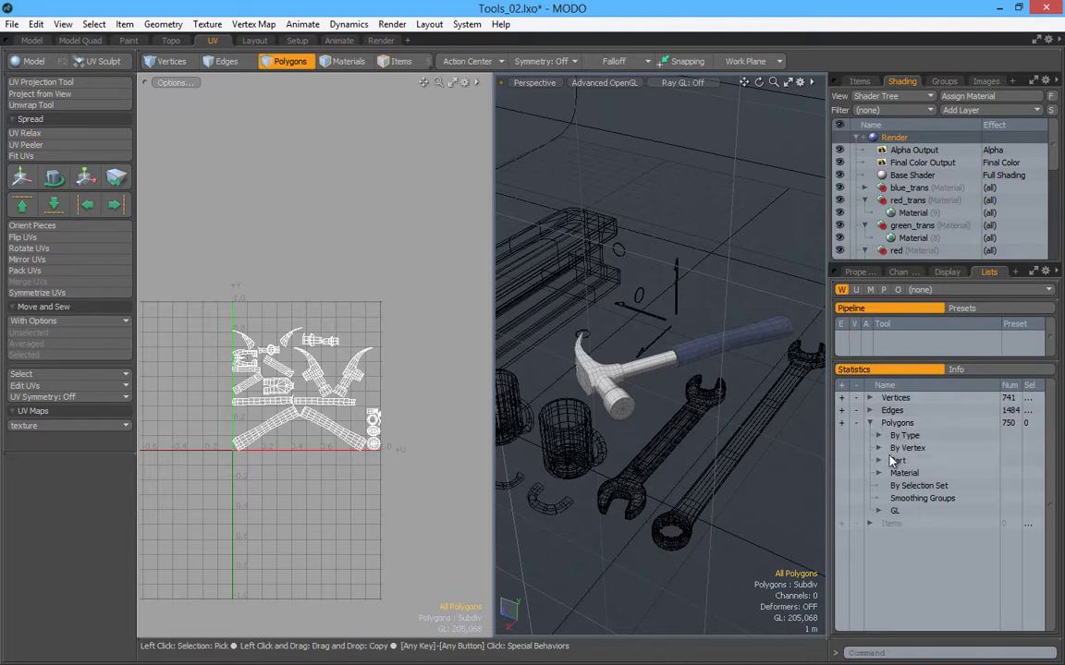
Through the By Vertex polygon statistics, select the hammer's three-vertex polygons, clear them, and select polygons with more than four vertices
click(879, 449)
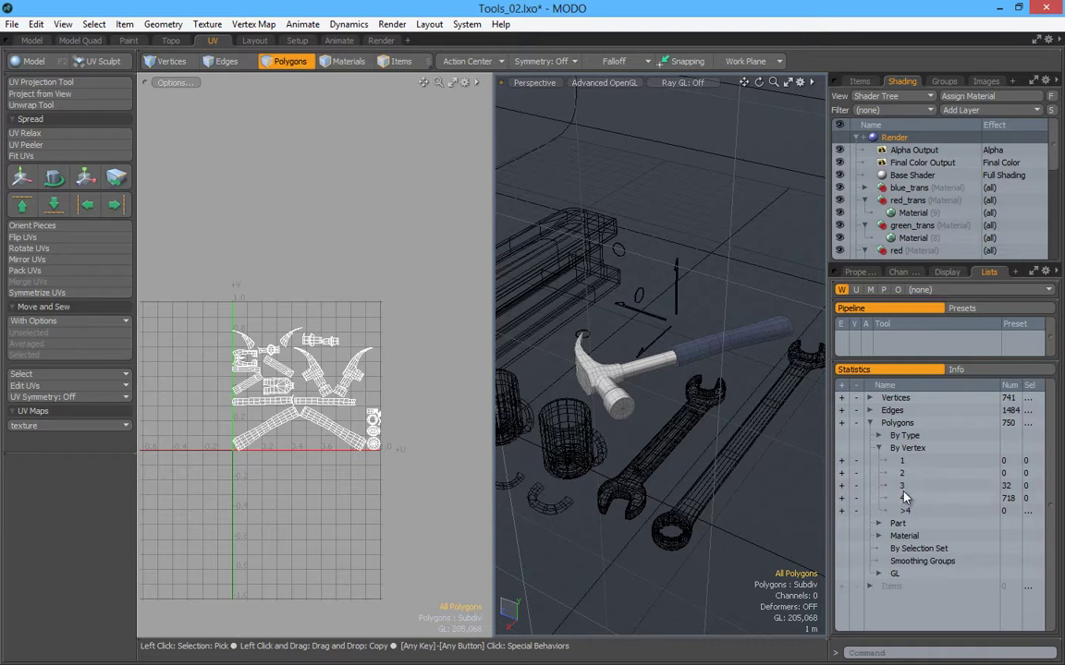
click(841, 486)
alt+drag(603, 372, 638, 449)
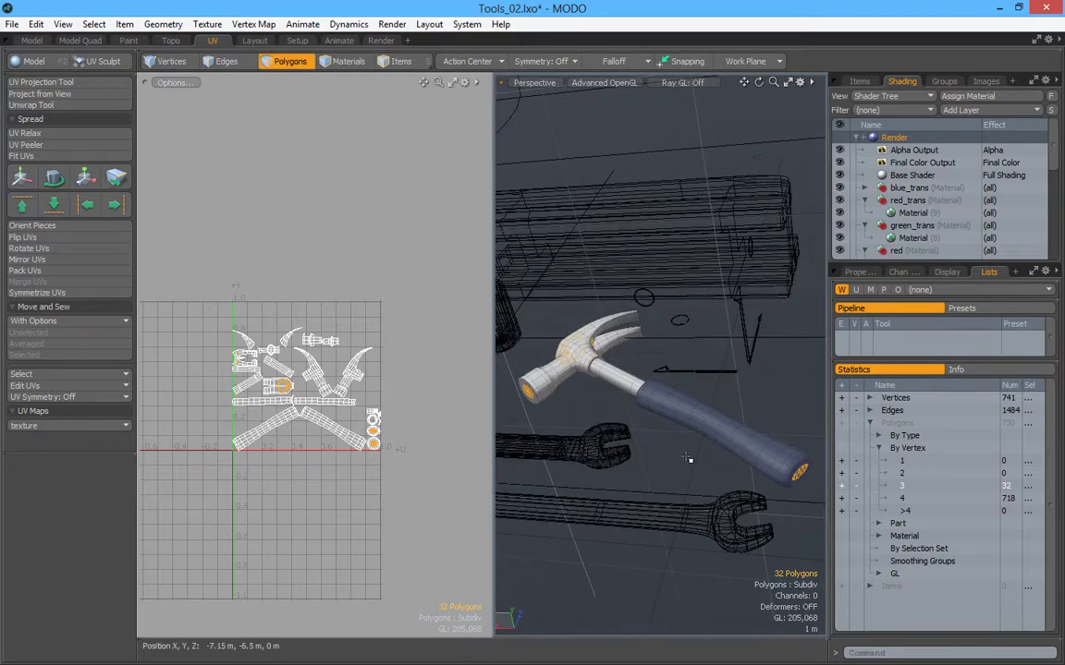
click(743, 350)
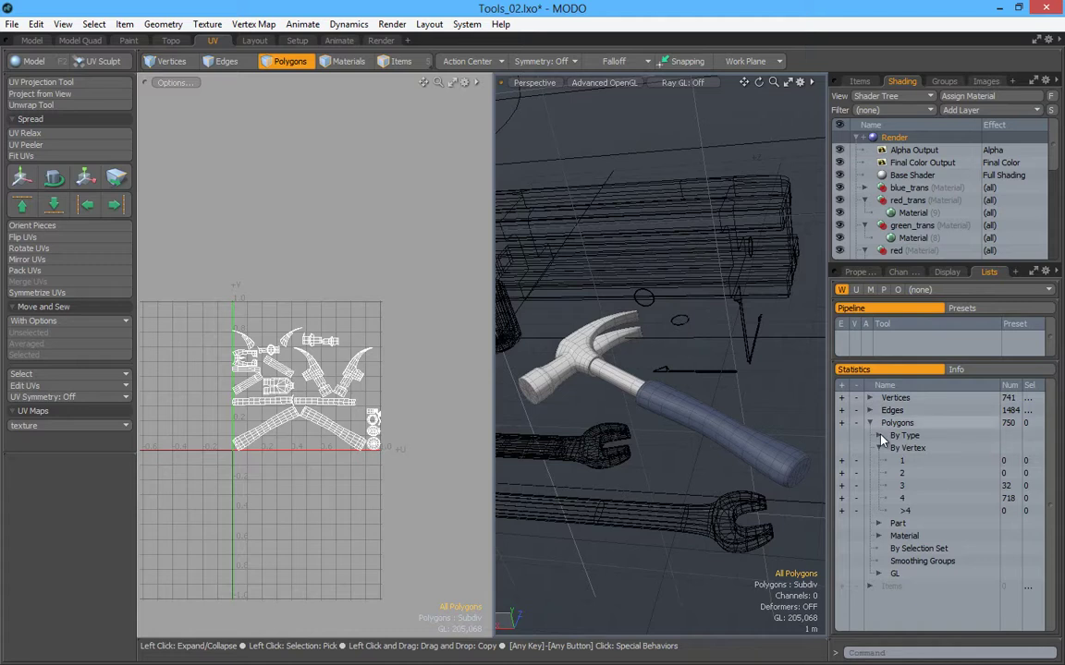
click(842, 511)
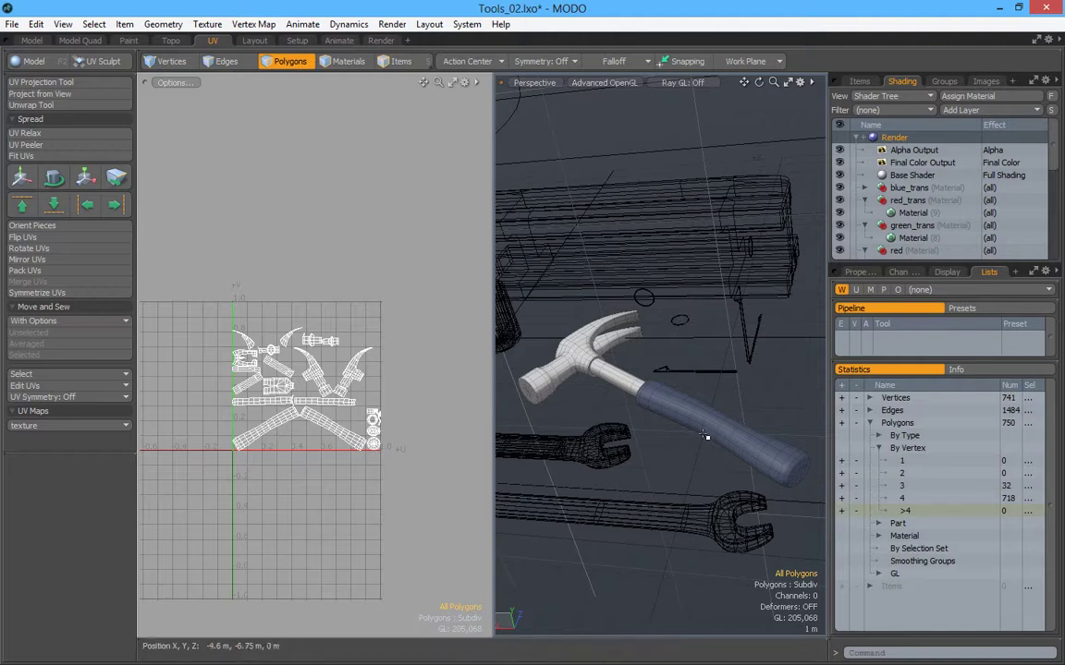
Loop Slice the selected hammer handle edges once at 50%, with Slice Selected on, and clear the selection
alt+scroll(681, 391, up, 5)
alt+drag(675, 423, 714, 417)
key(space)
key(space)
key(alt+c)
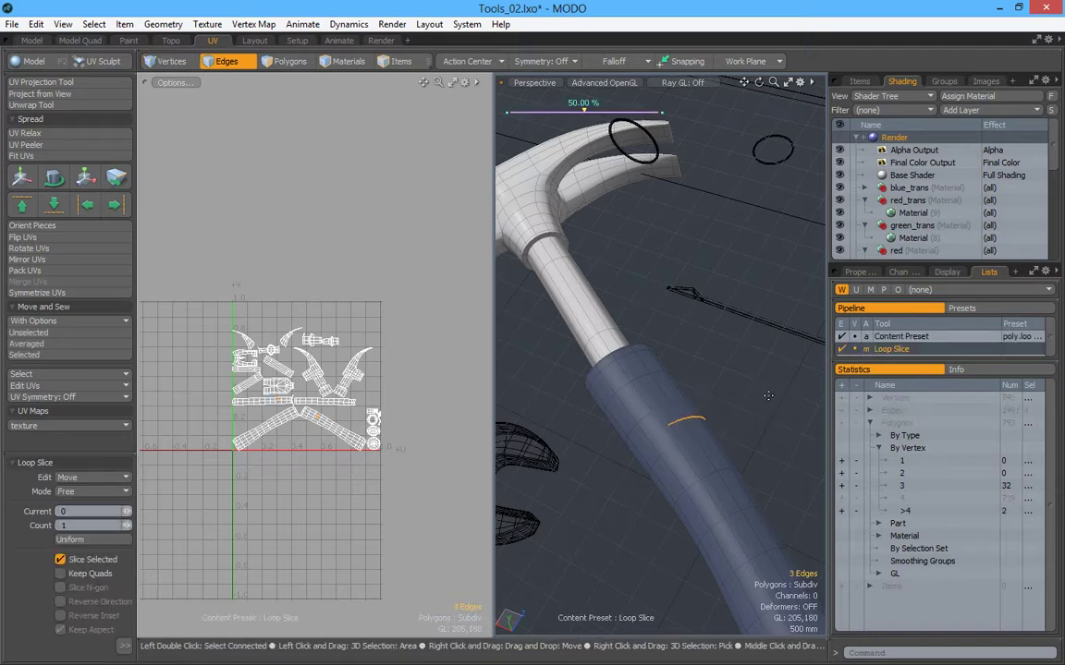
key(space)
click(739, 344)
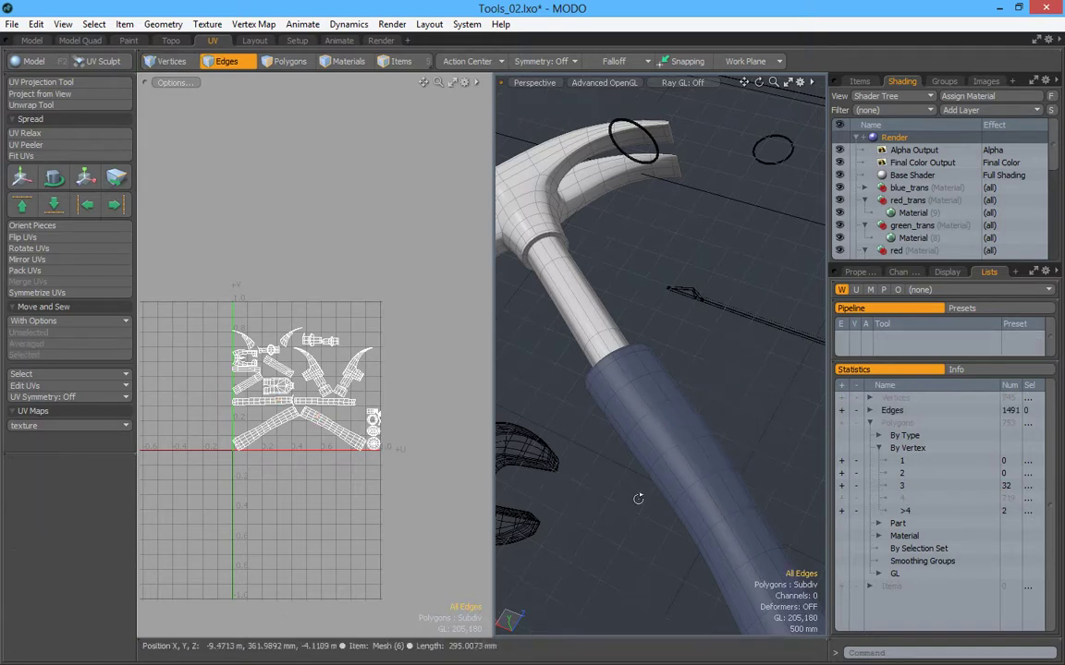
Select the six polygons around the new cut on the hammer handle and clear the selection
alt+drag(721, 444, 783, 466)
click(294, 62)
drag(693, 395, 726, 411)
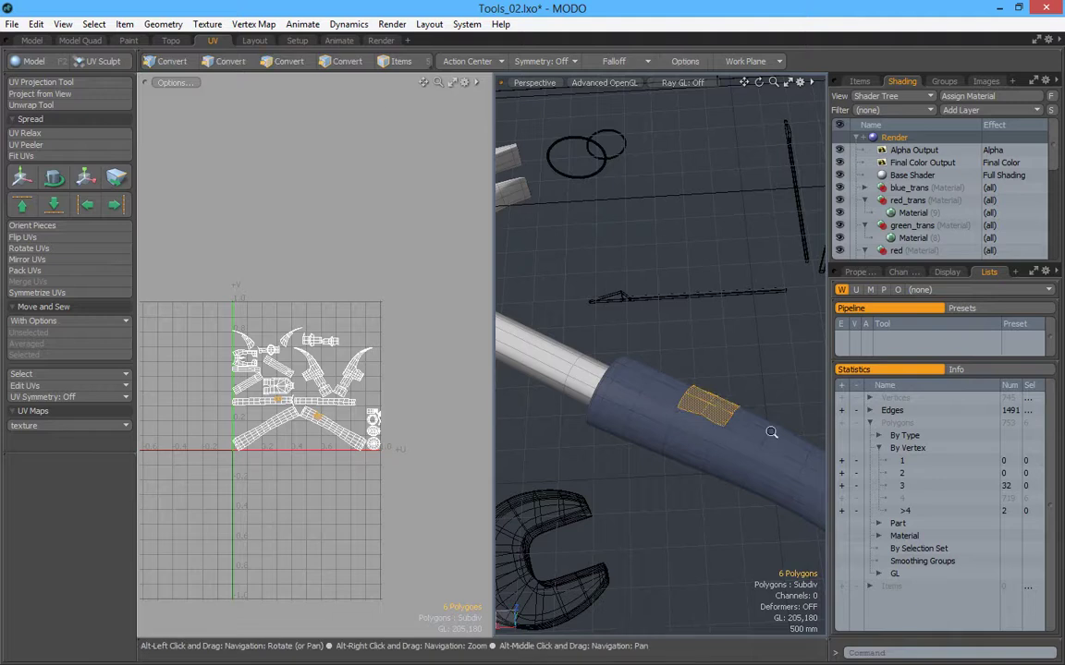
scroll(746, 435, up, 3)
alt+drag(644, 423, 661, 409)
click(740, 331)
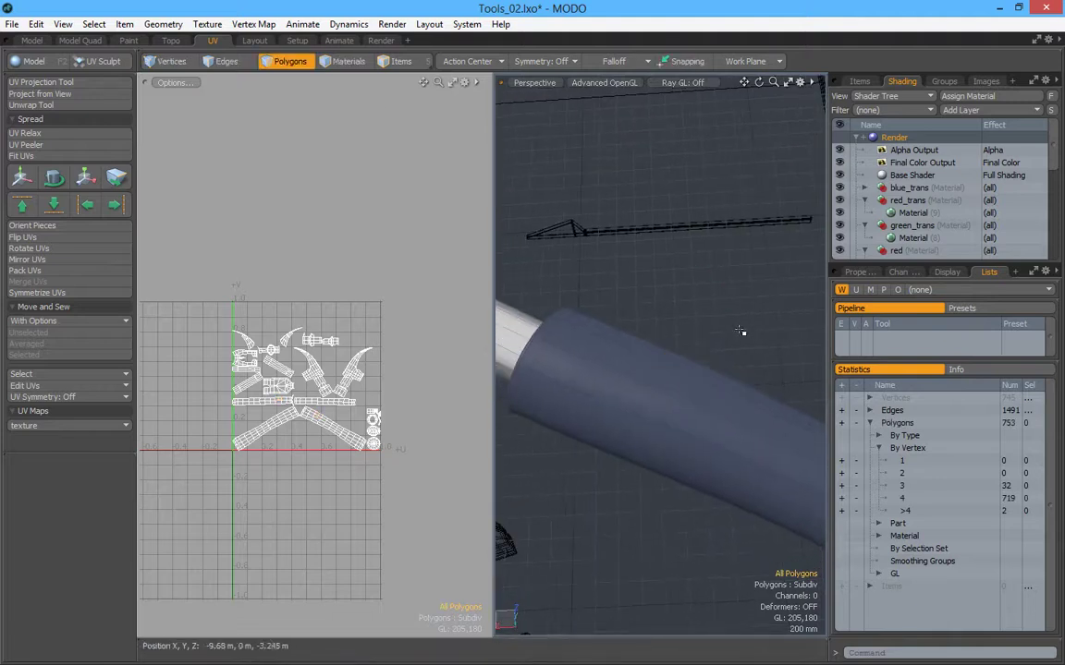
Switch to vertex selection, lasso the vertices around the handle's cut, and clear the selection
click(657, 397)
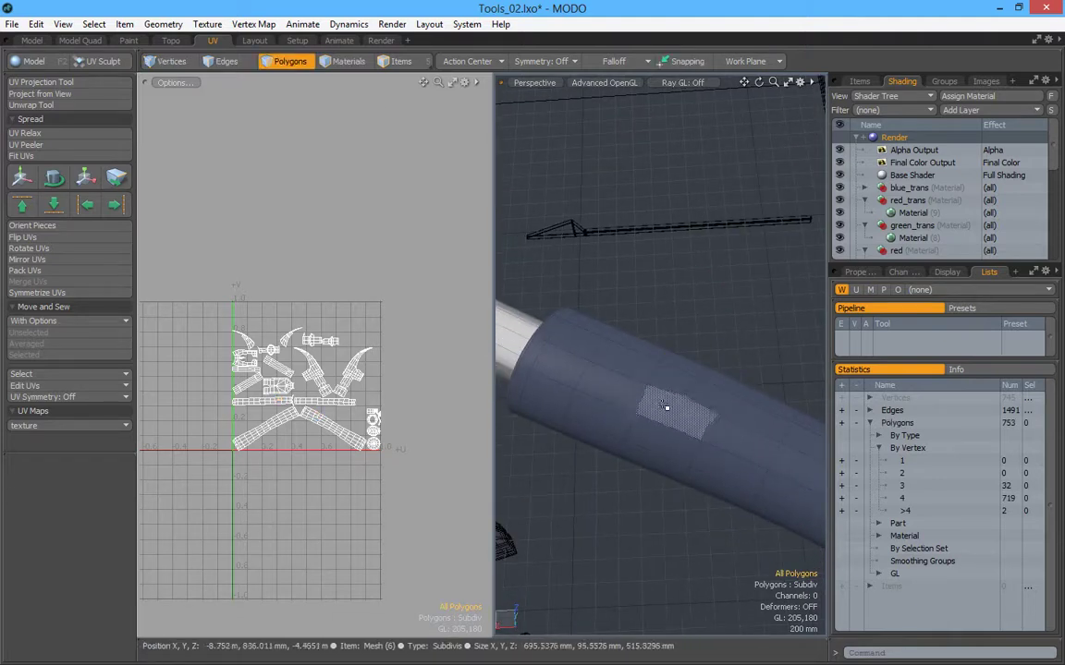
click(164, 61)
click(648, 379)
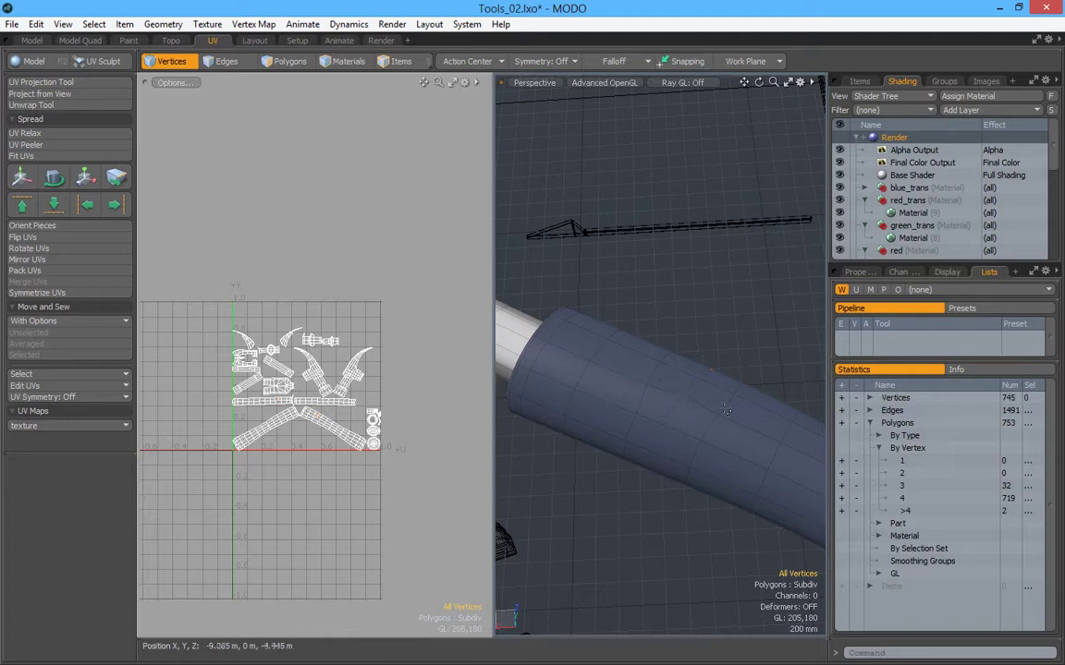
mouse_move(698, 446)
right_down()
mouse_move(689, 389)
mouse_move(642, 386)
right_up()
click(713, 291)
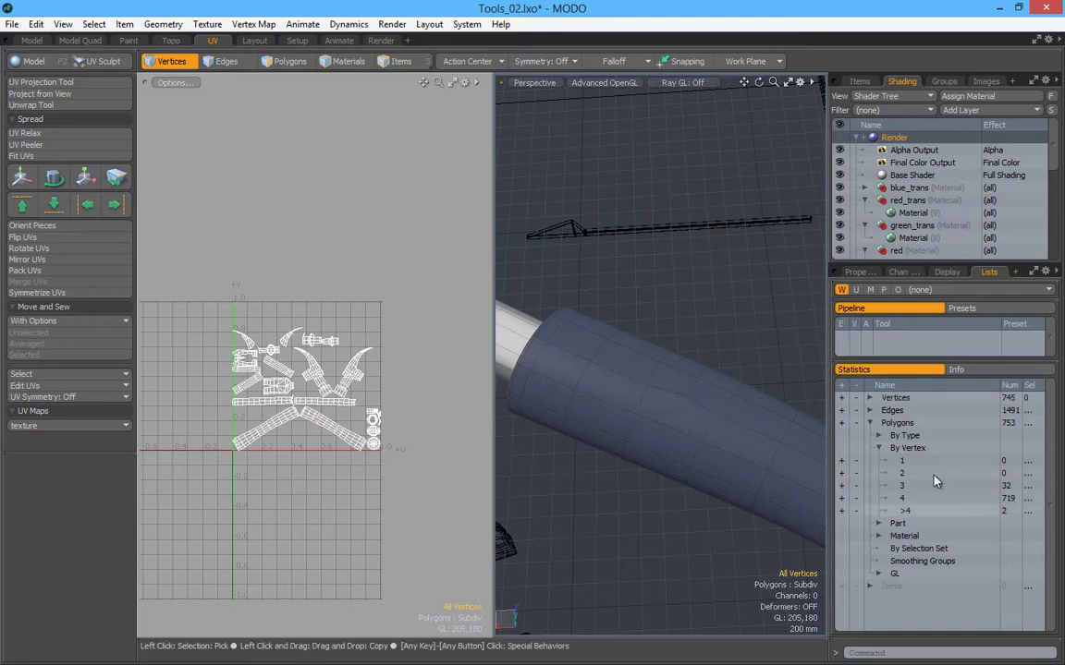
Try to toggle subdivision on the hammer and dismiss the script error dialog
mouse_move(691, 402)
alt+mouse_down()
mouse_move(684, 387)
mouse_move(700, 316)
mouse_move(634, 302)
mouse_move(603, 233)
mouse_move(568, 251)
mouse_move(579, 274)
mouse_move(592, 268)
mouse_move(651, 315)
mouse_move(687, 380)
mouse_move(677, 423)
mouse_move(751, 441)
mouse_move(675, 399)
alt+mouse_up()
alt+middle_drag(675, 399, 650, 379)
key(Tab)
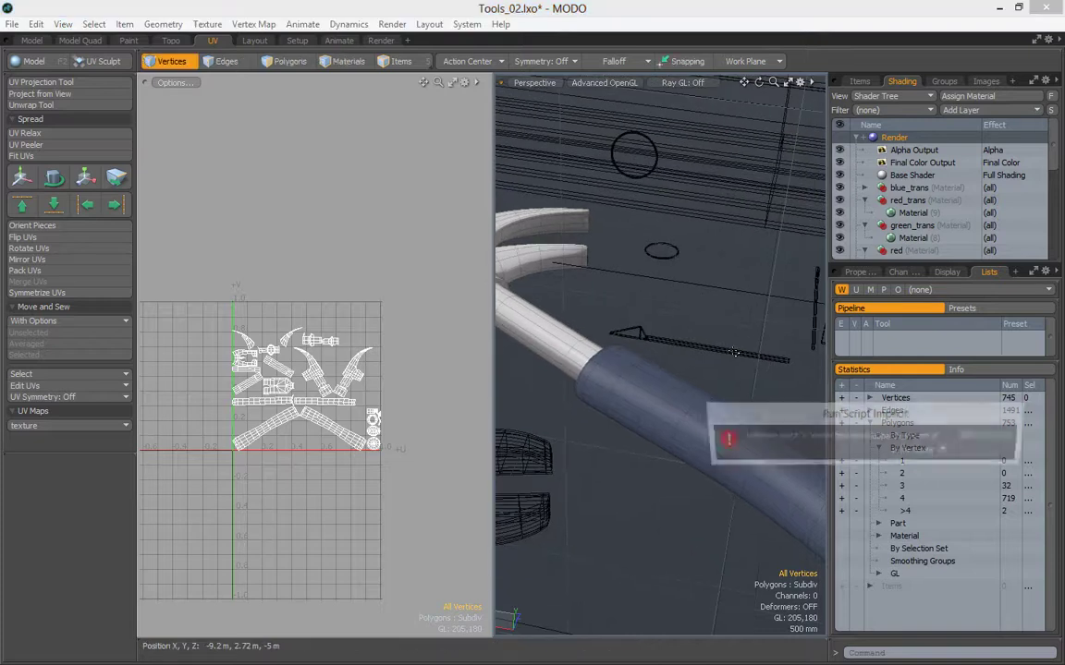
click(977, 437)
alt+right_drag(660, 338, 618, 368)
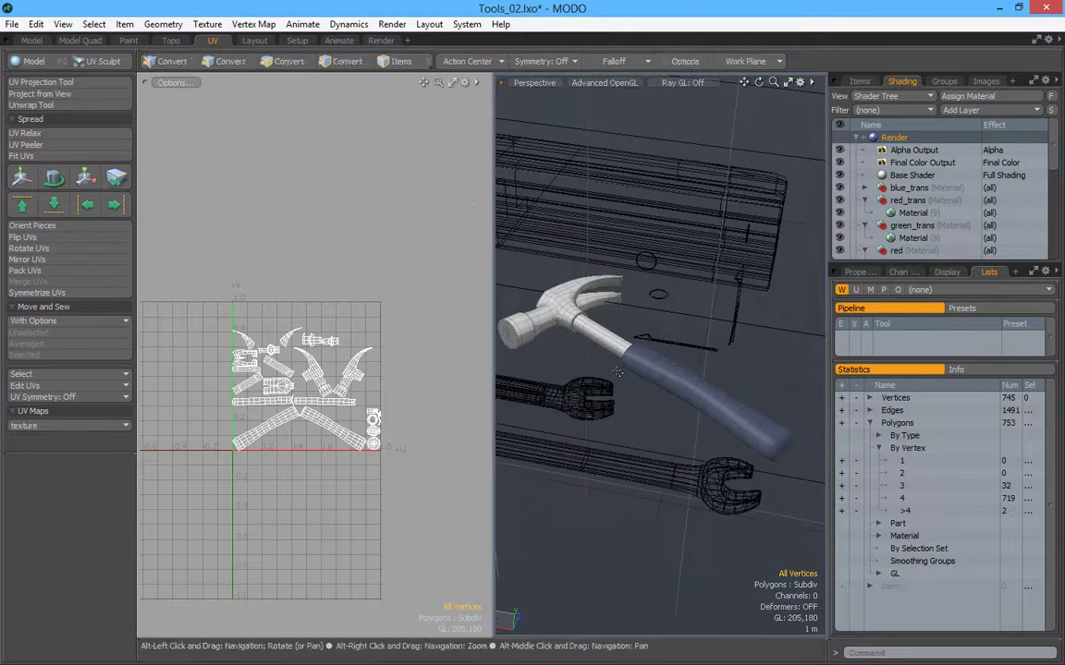
In polygon selection, pick the two handle polygons at the ends of the cut and clear the selection
click(306, 68)
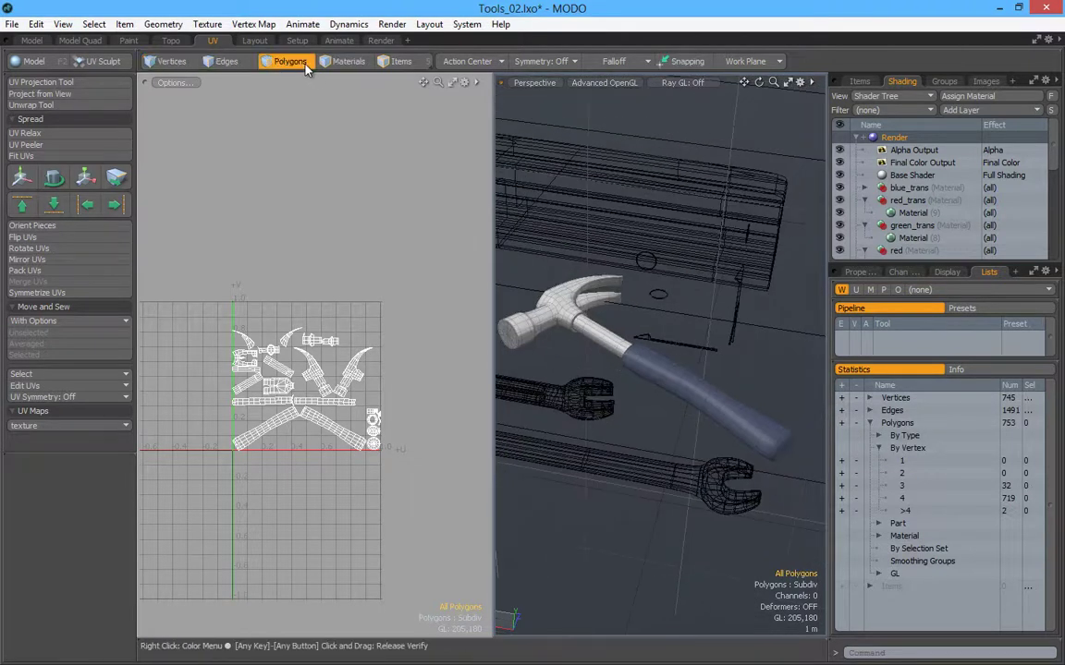
click(658, 364)
alt+drag(639, 364, 627, 373)
alt+right_drag(627, 373, 792, 360)
shift+click(750, 436)
alt+drag(528, 373, 782, 402)
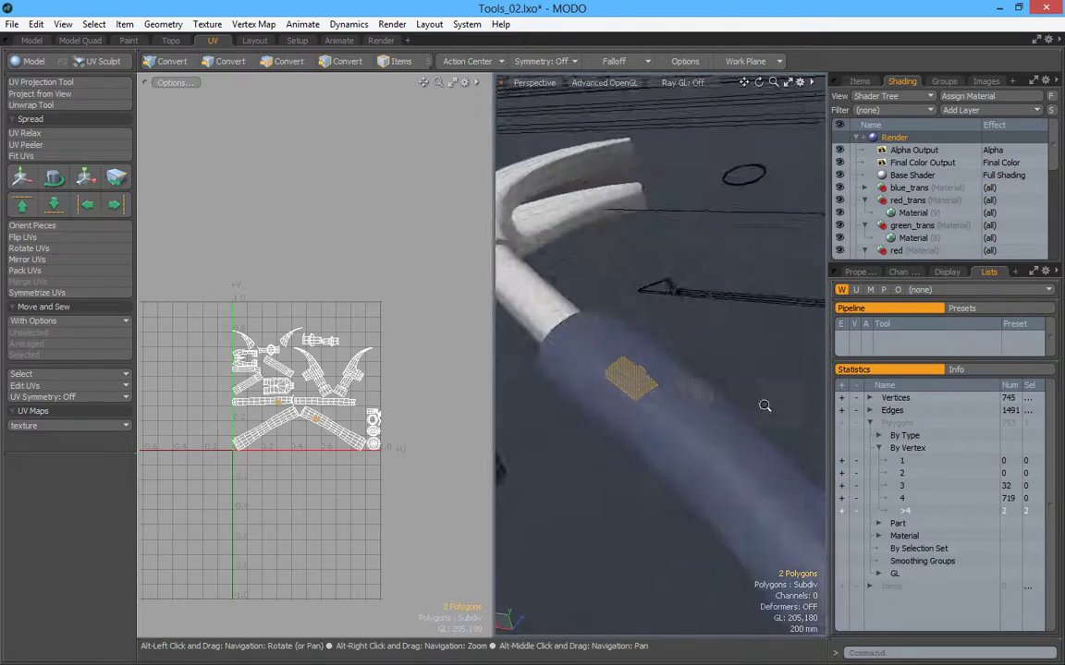
alt+right_drag(782, 402, 761, 423)
click(772, 329)
alt+drag(760, 423, 706, 337)
alt+right_drag(706, 337, 661, 345)
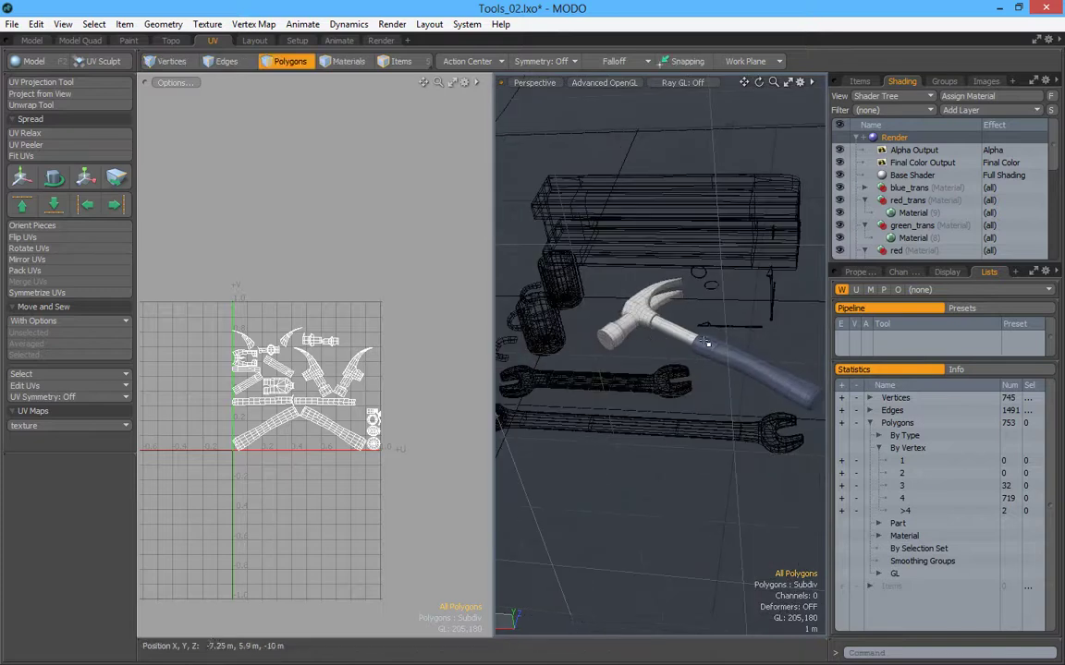
Select the hammer's polygons with more than four vertices through the By Vertex statistics and examine them up close
alt+drag(660, 345, 716, 350)
alt+right_drag(716, 349, 689, 355)
alt+drag(689, 355, 699, 371)
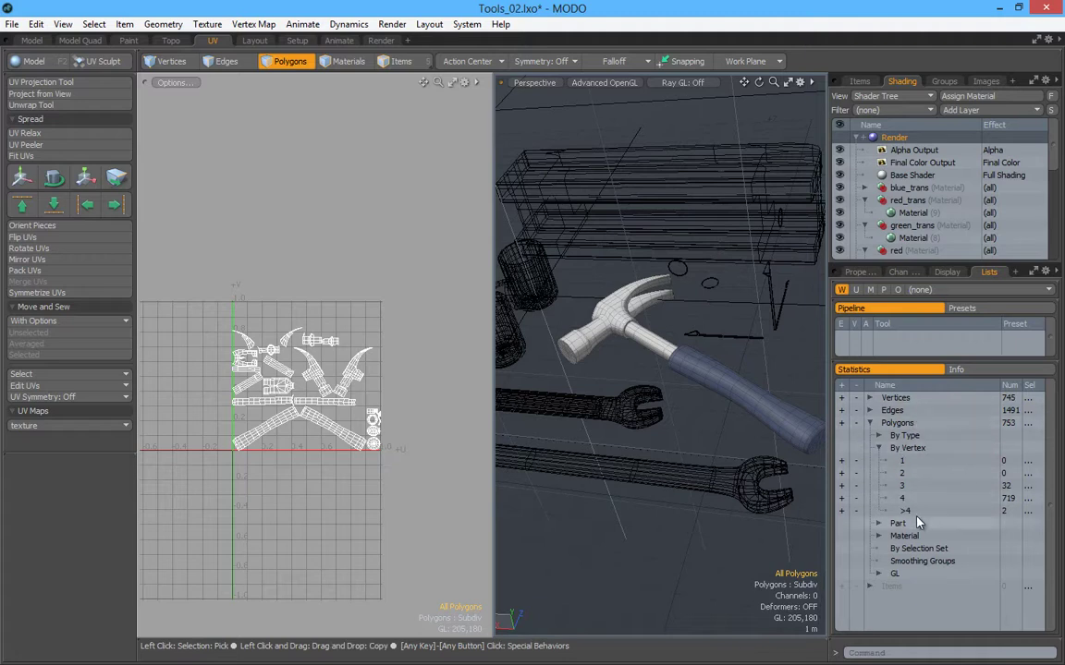
click(842, 513)
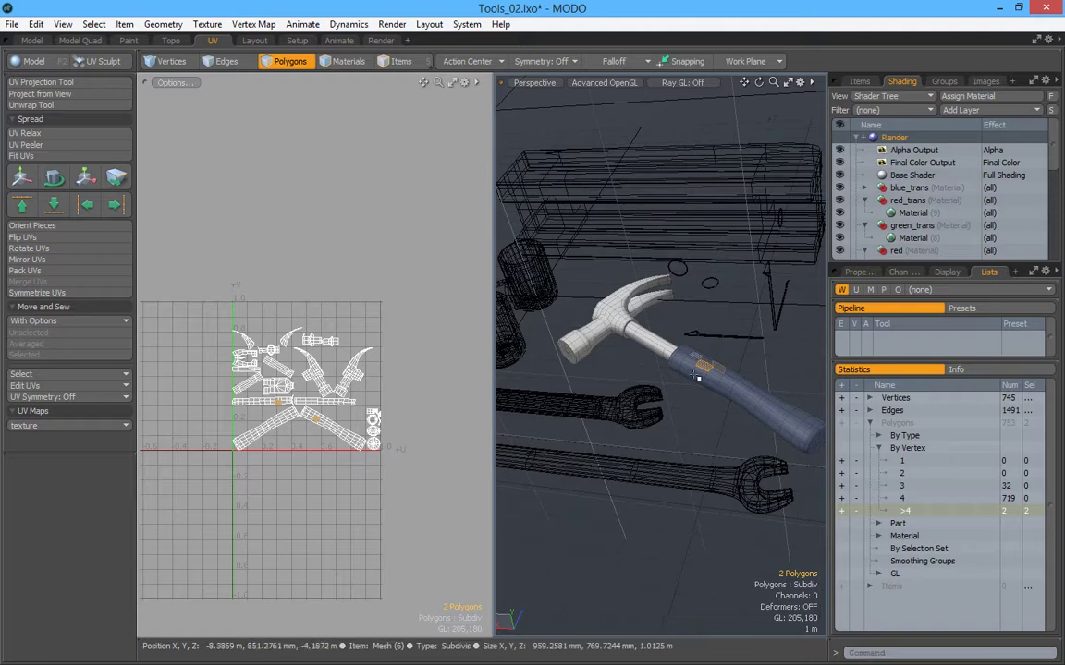
alt+drag(688, 380, 536, 455)
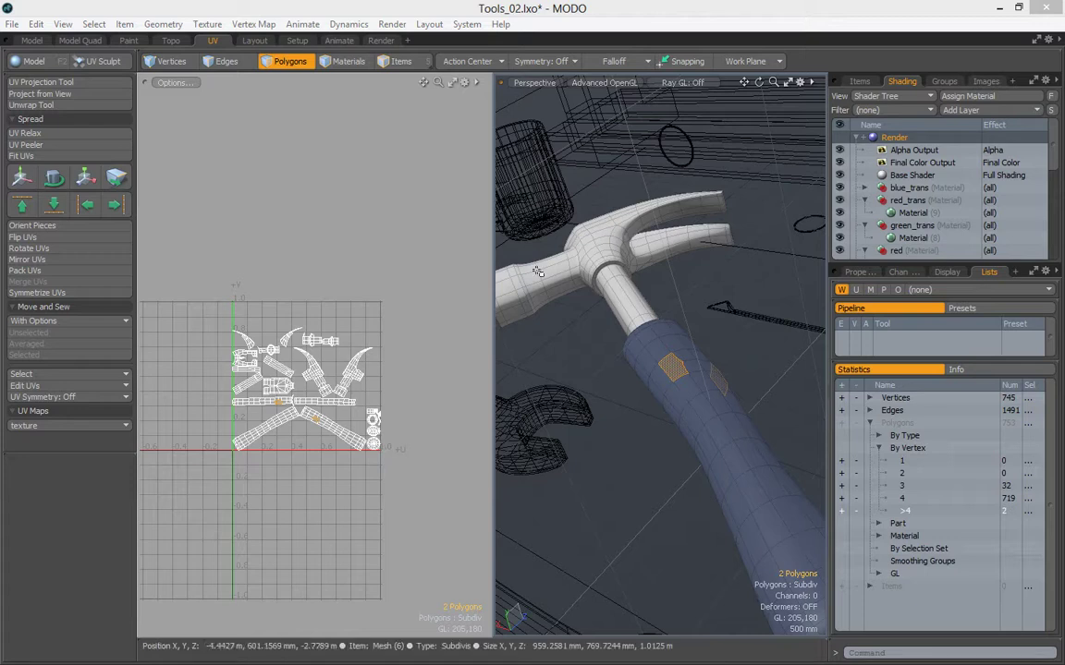
Switch to the Model layout, expand the Command History above the command line, and show its Undos list
click(32, 41)
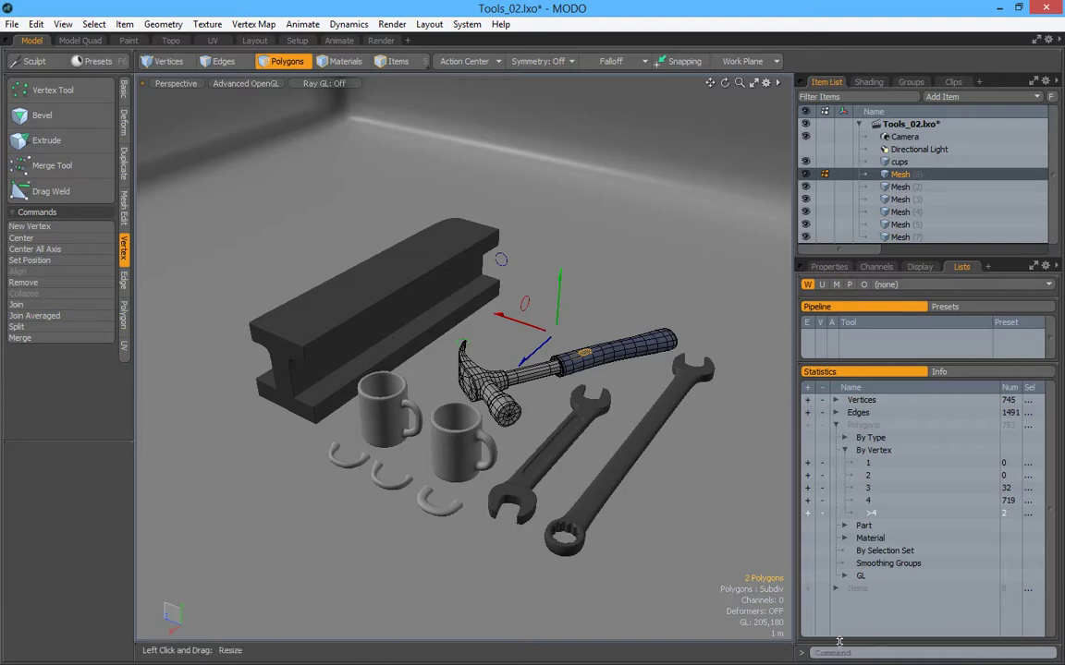
drag(840, 601, 874, 500)
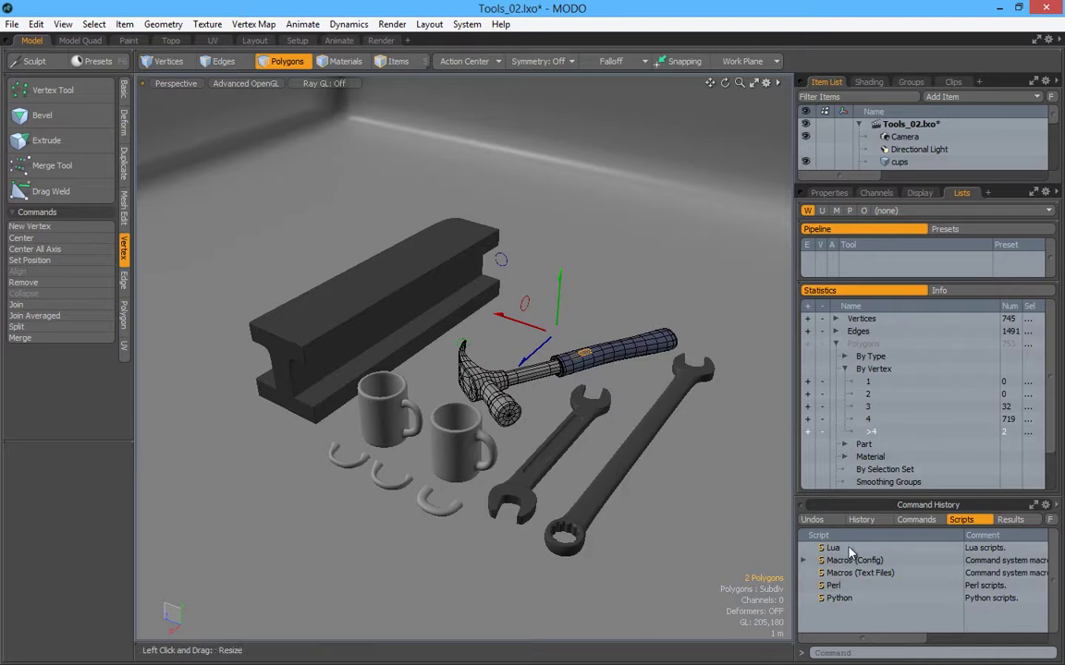
drag(840, 499, 924, 643)
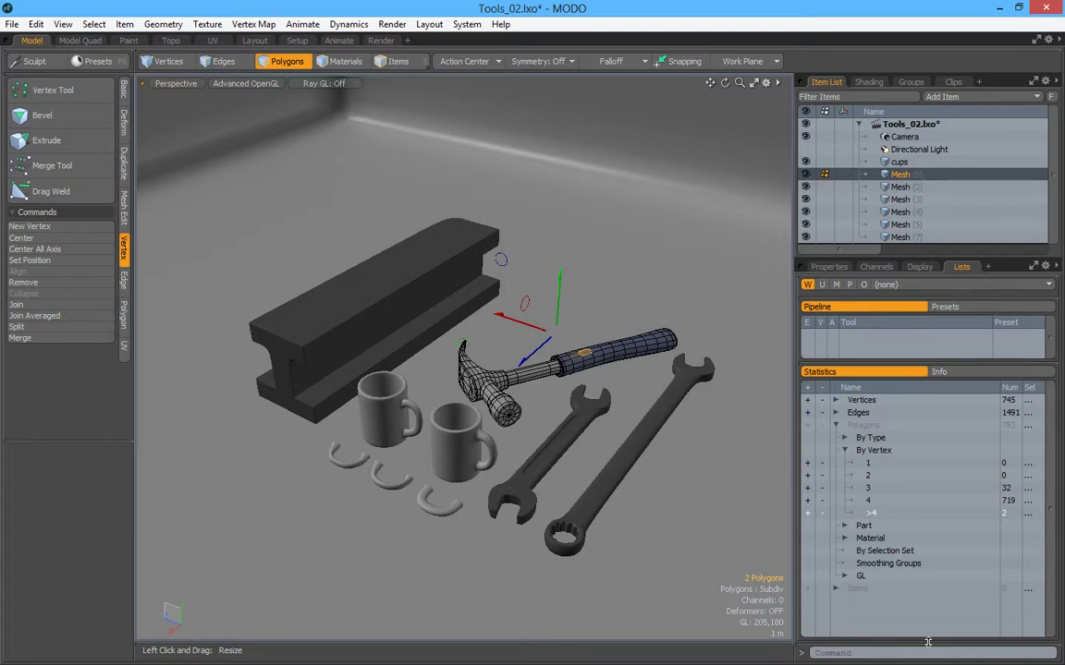
drag(925, 528, 911, 437)
click(811, 454)
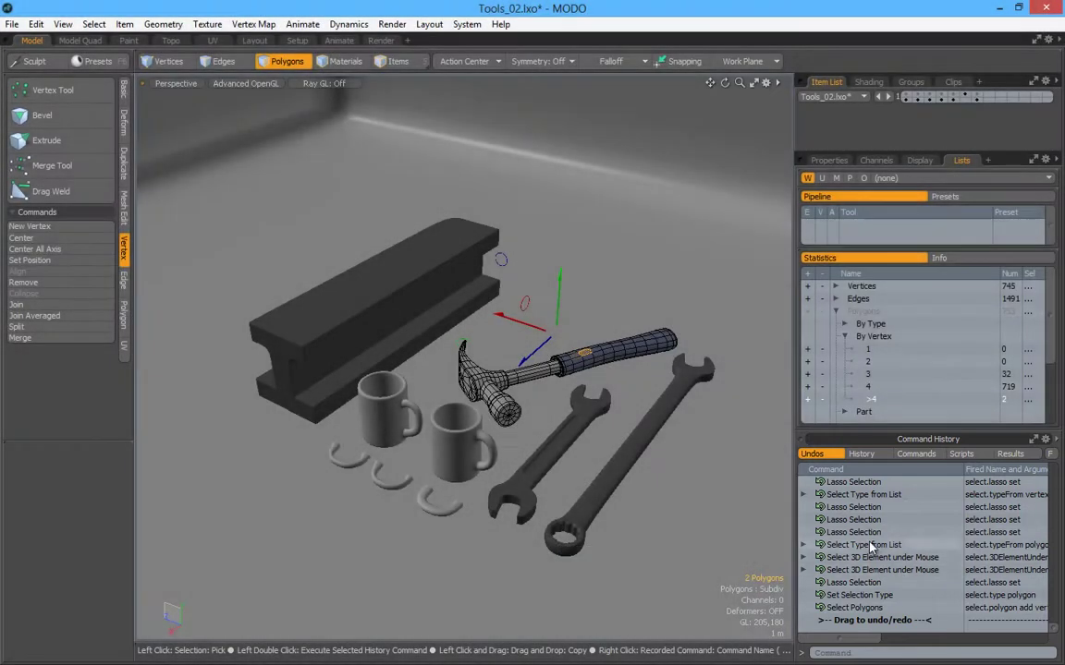
Inspect the command text and sub-commands of the Select Type from List and Select 3D Element under Mouse history entries
click(870, 547)
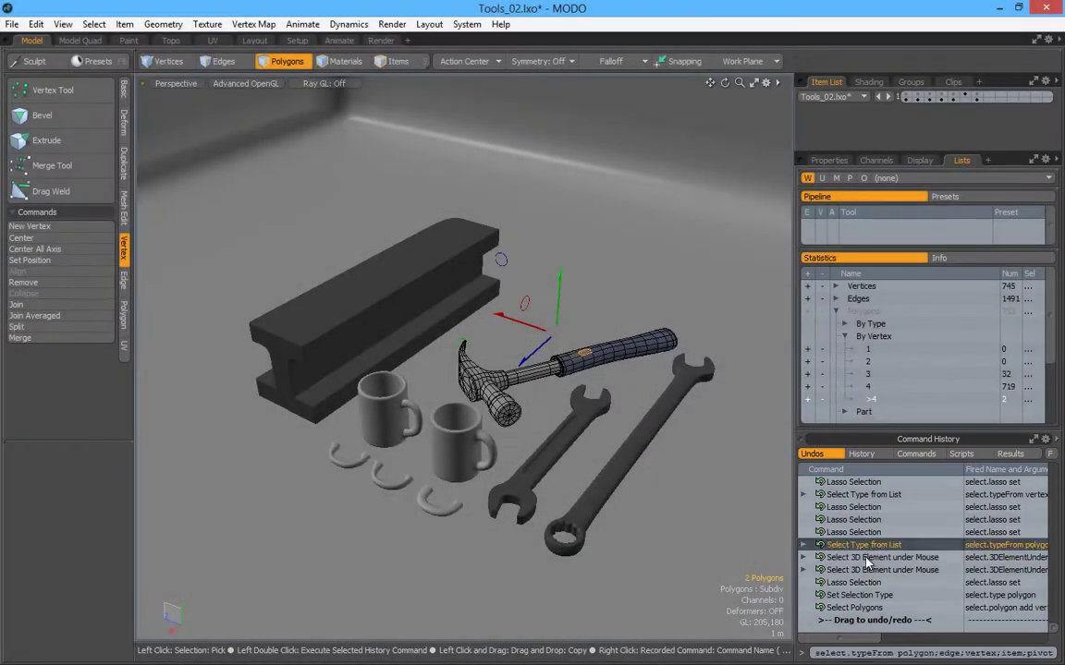
click(803, 546)
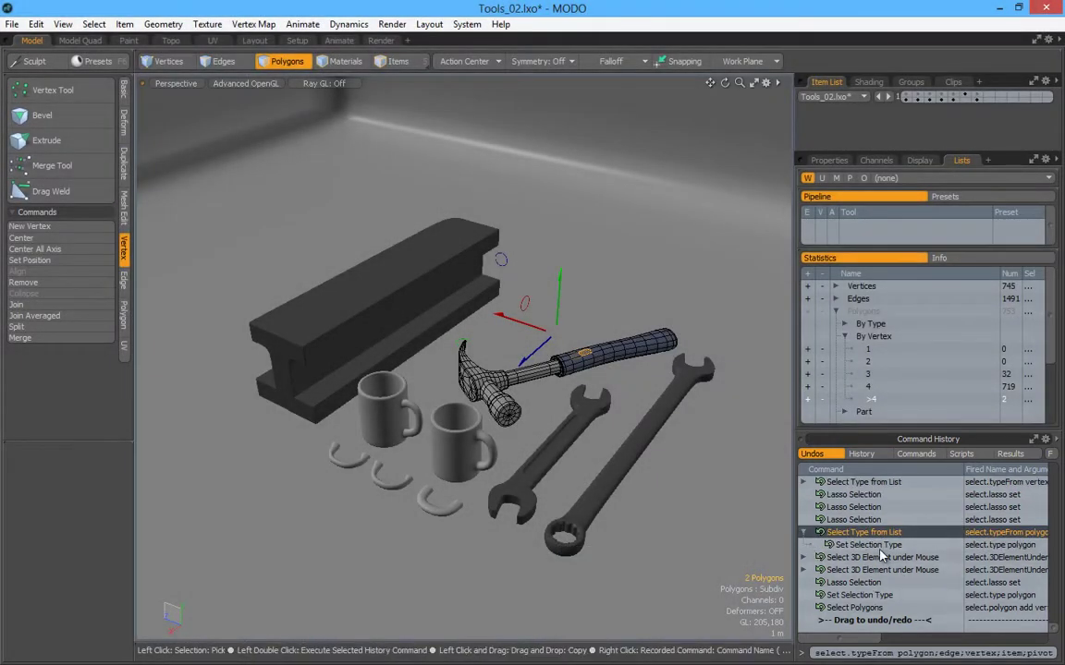
click(830, 653)
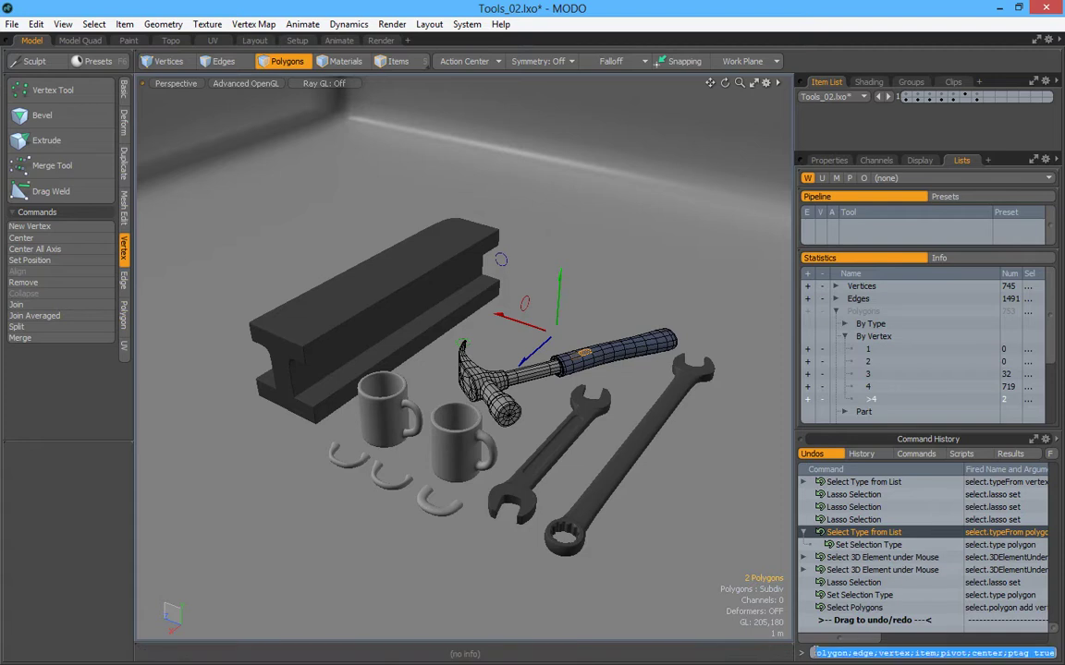
click(957, 652)
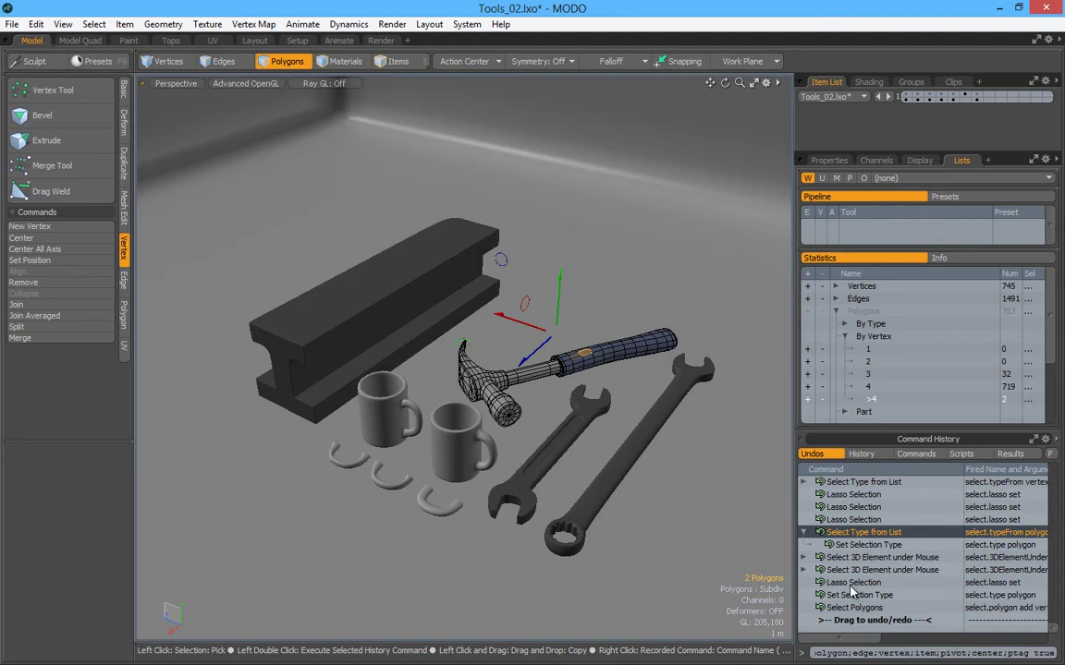
click(804, 558)
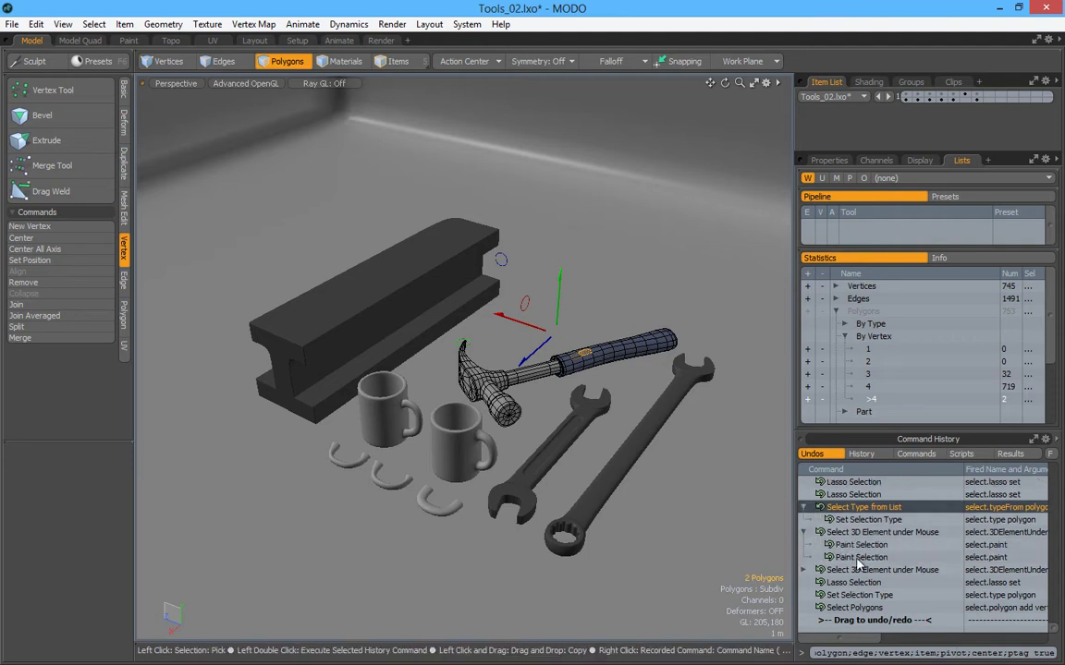
click(803, 532)
click(803, 532)
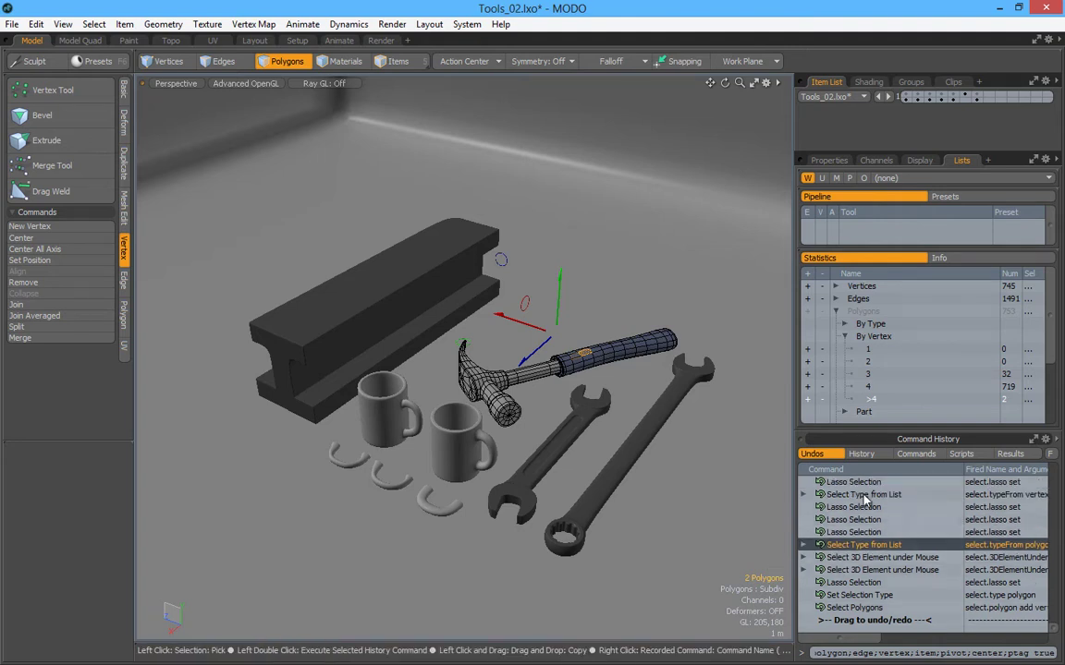
Open the key assignment dialog for the recorded Lasso Selection command and cancel it
right_click(855, 584)
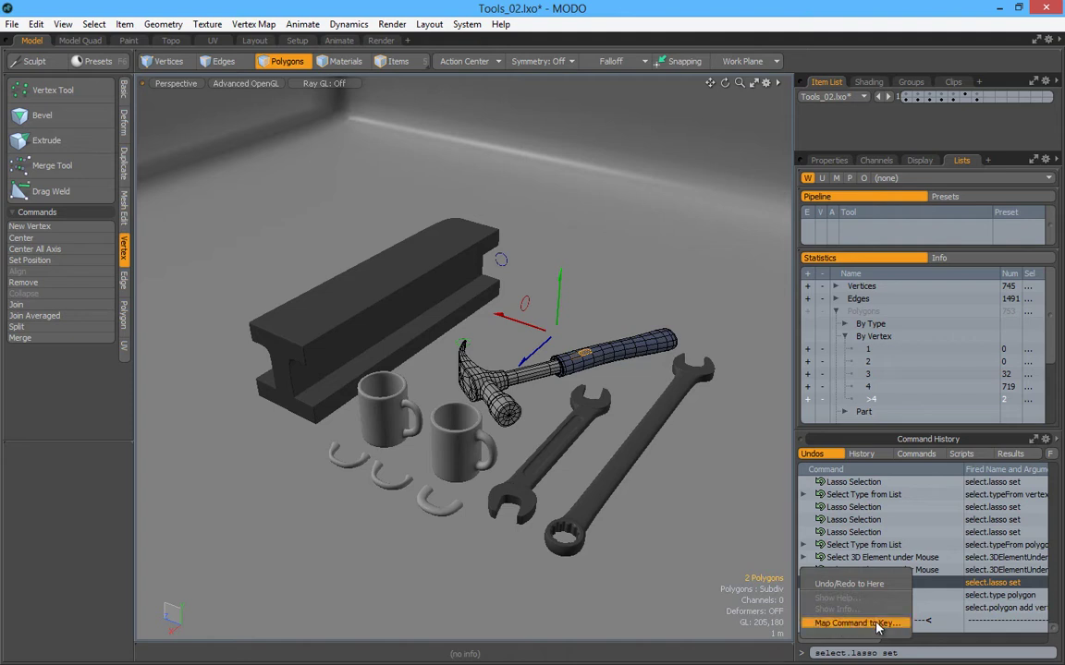
click(876, 624)
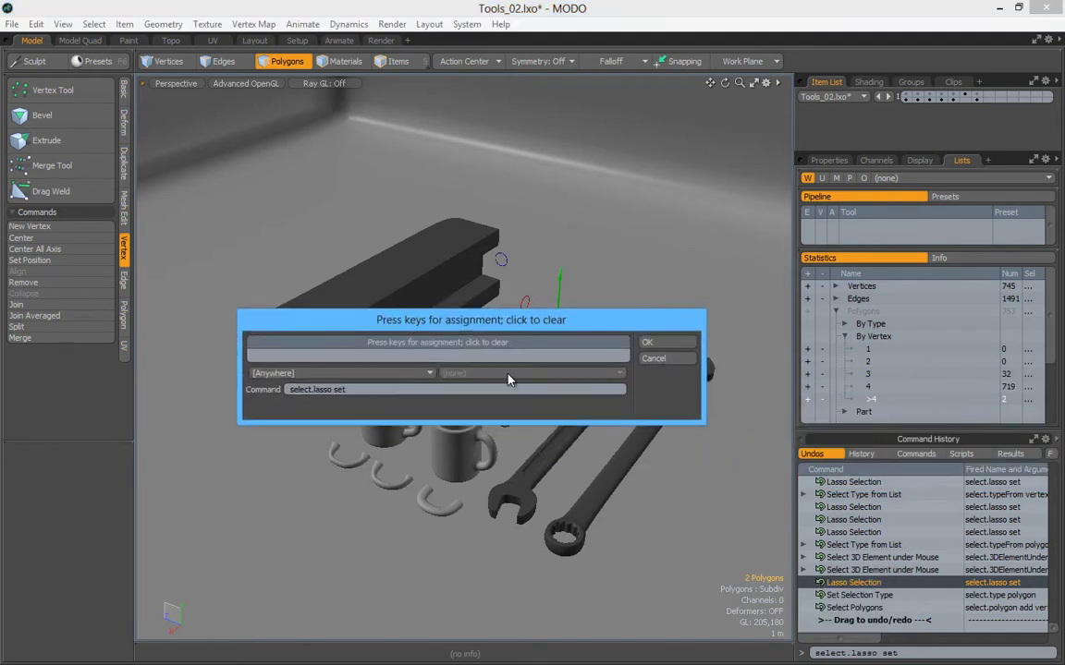
click(664, 368)
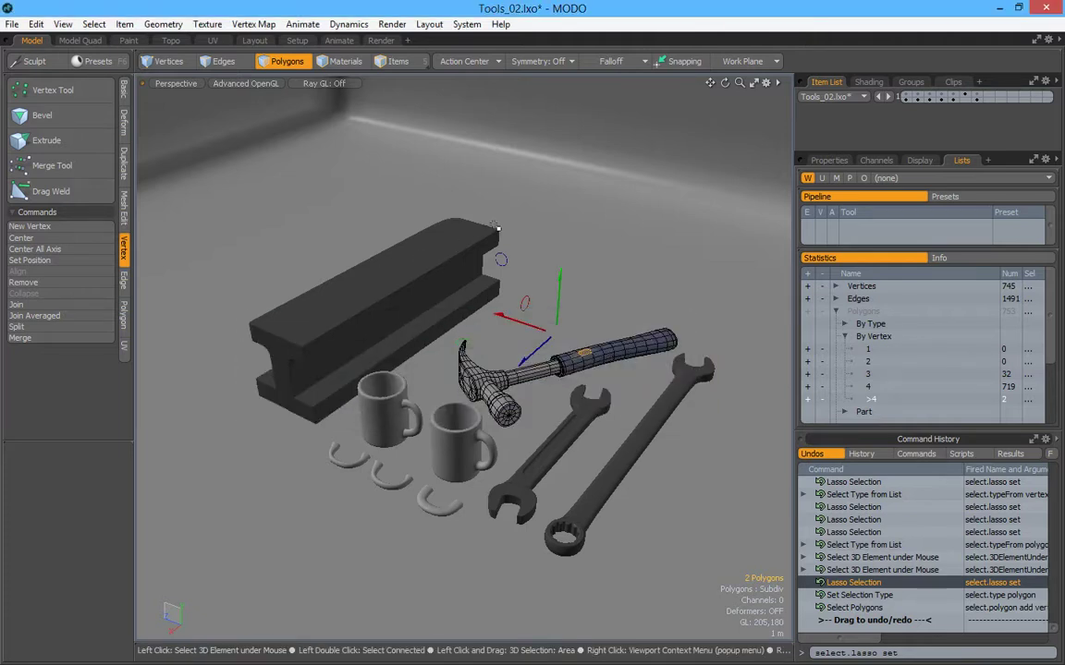
Clear the polygon selection, and draw a flat cube primitive about 3.6 by 8.1 m and a flat sphere about 3.5 m in radius behind the tools
click(678, 233)
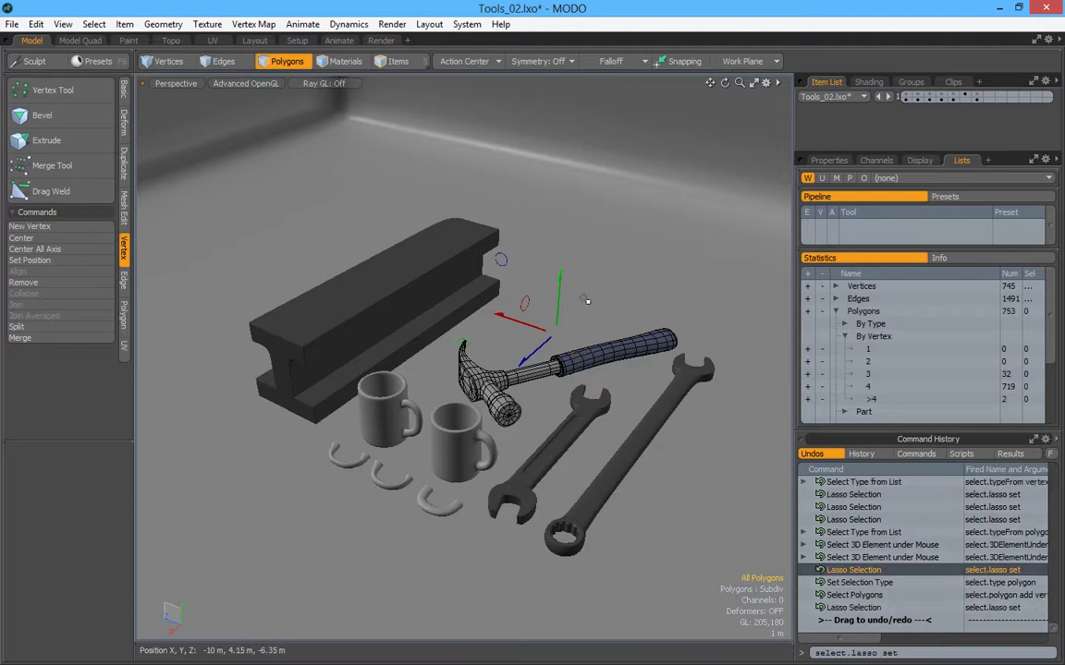
click(124, 90)
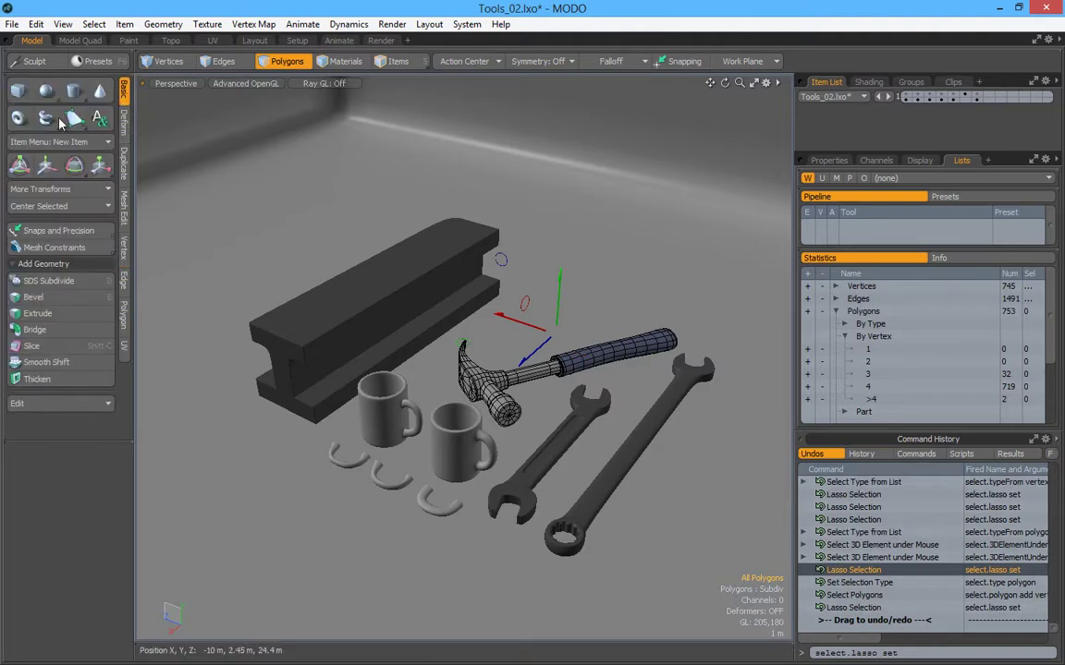
click(19, 90)
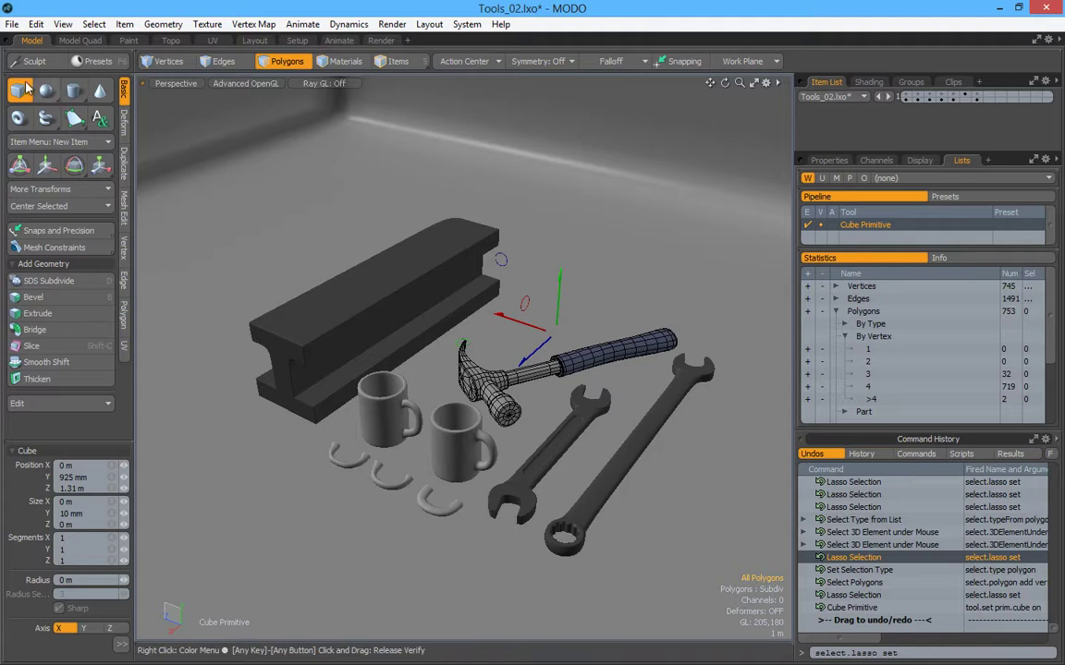
drag(370, 133, 506, 234)
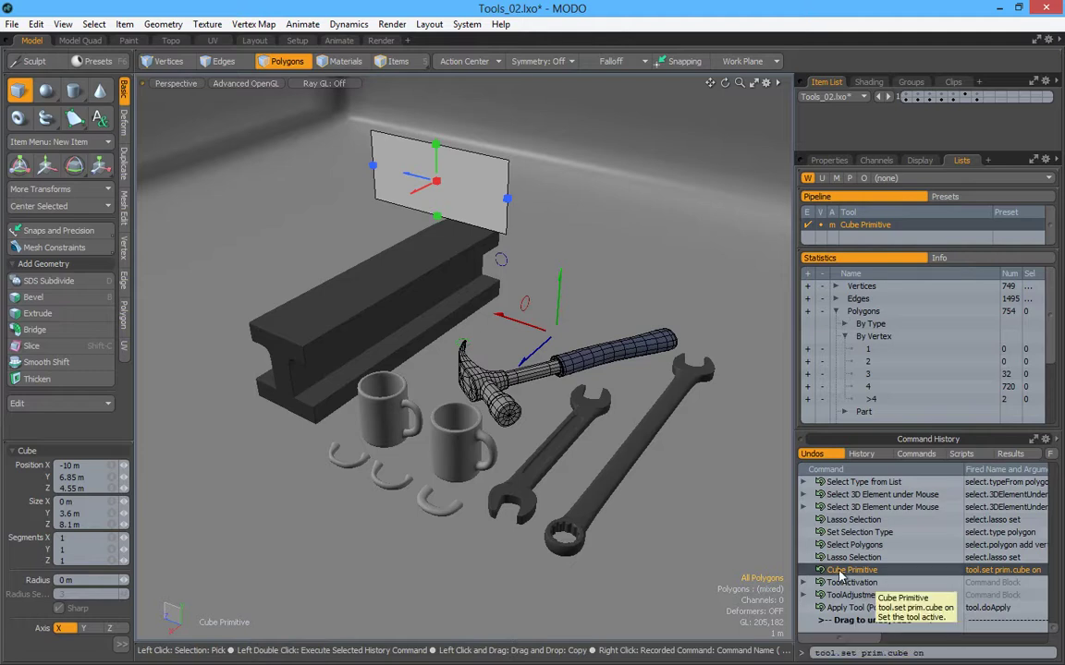
click(47, 91)
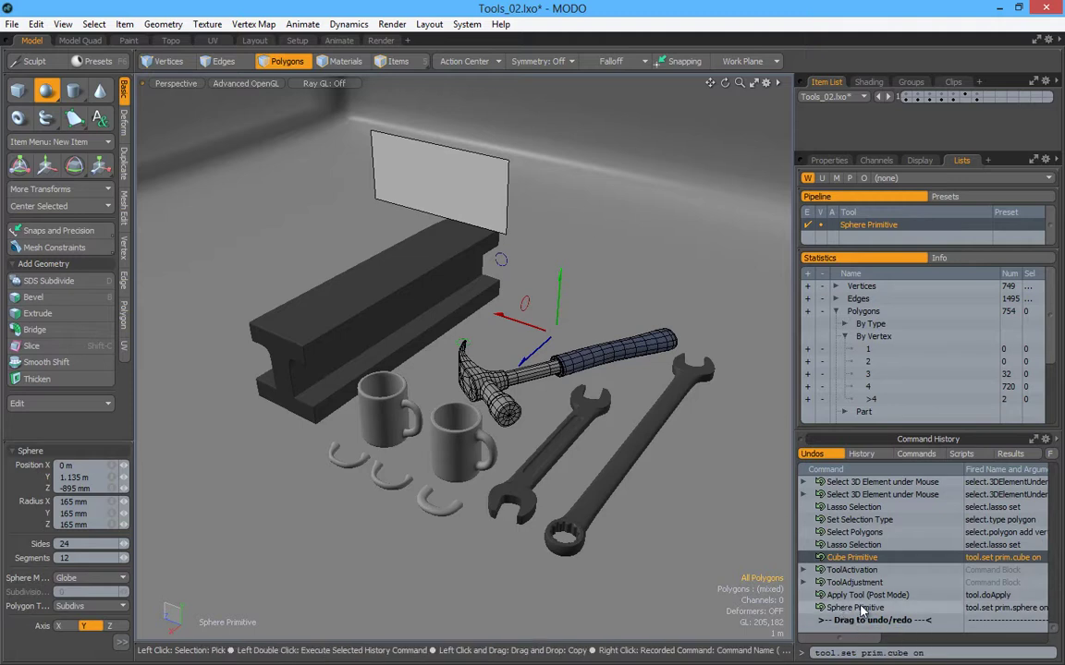
drag(579, 170, 651, 222)
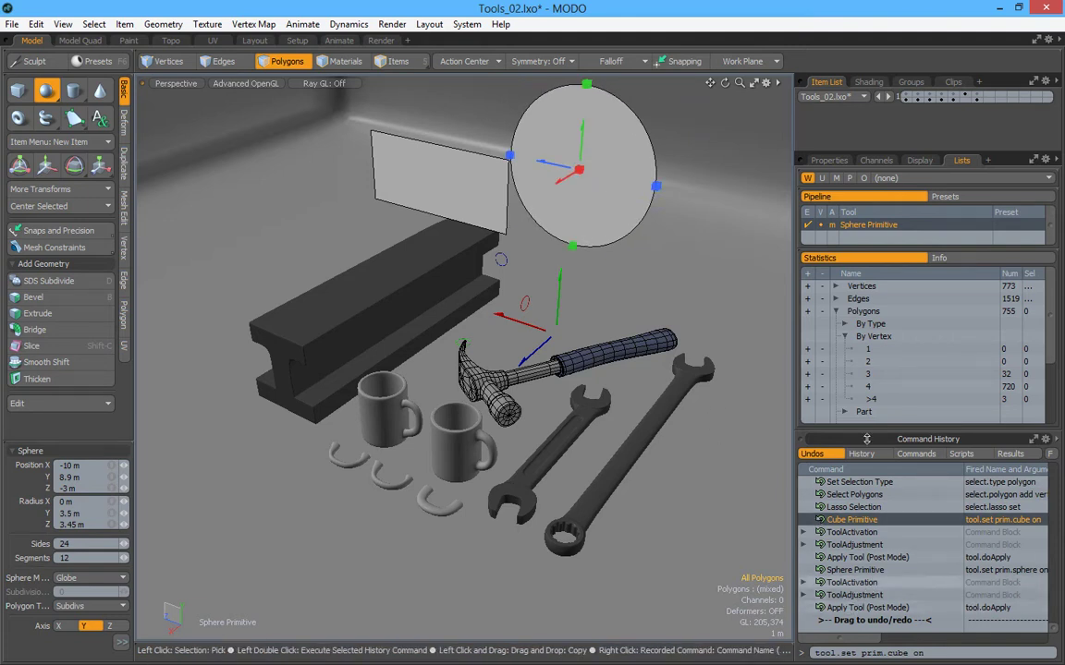
Undo the newly drawn cube and sphere primitives
key(ctrl+z)
key(ctrl+z)
key(ctrl+z)
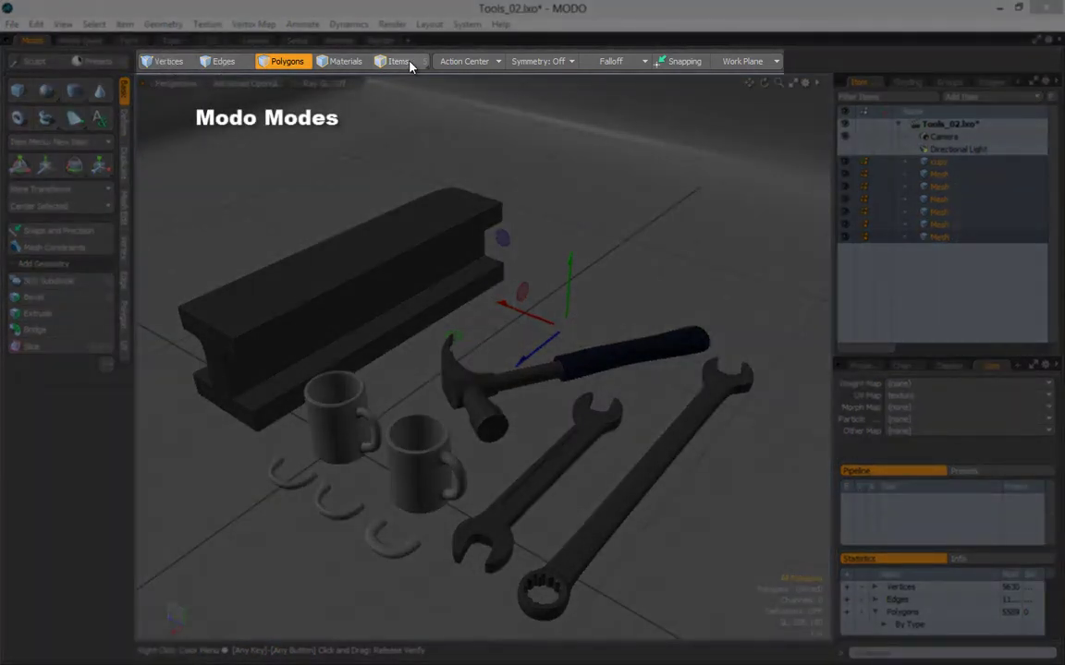
Switch the selection mode through Vertices, Edges, Polygons and Materials, ending in Items mode
click(164, 62)
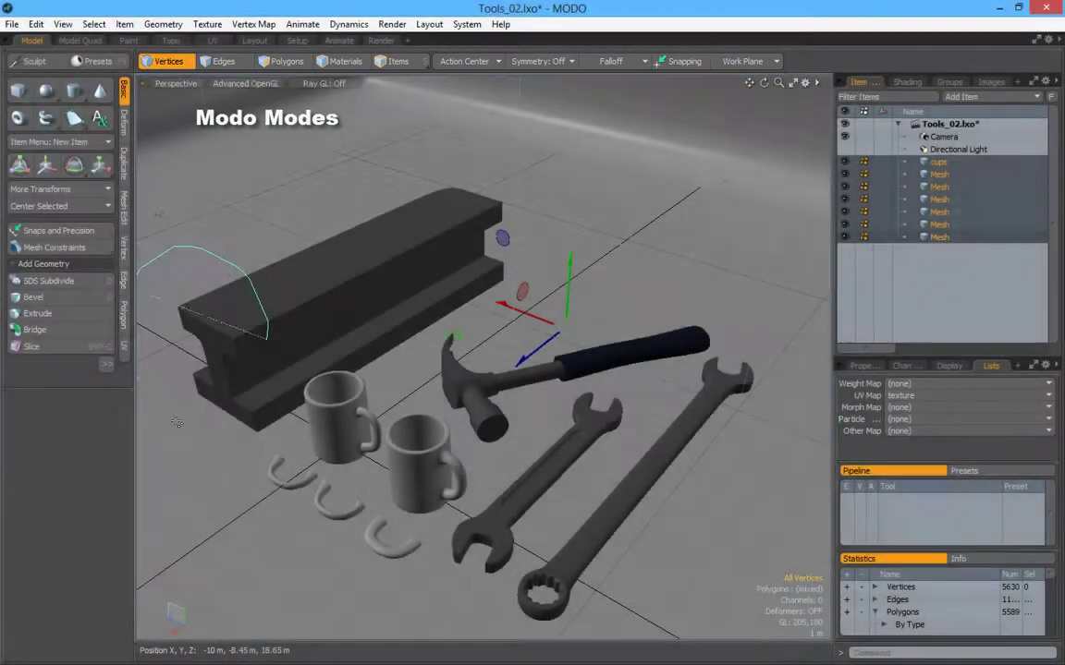
click(219, 61)
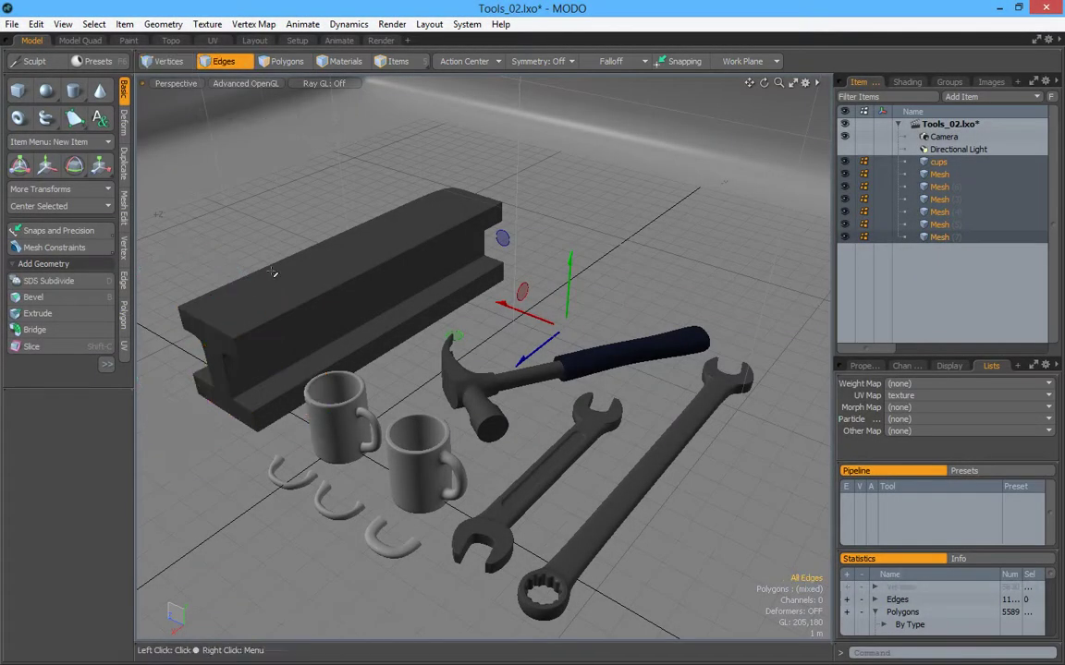
click(286, 61)
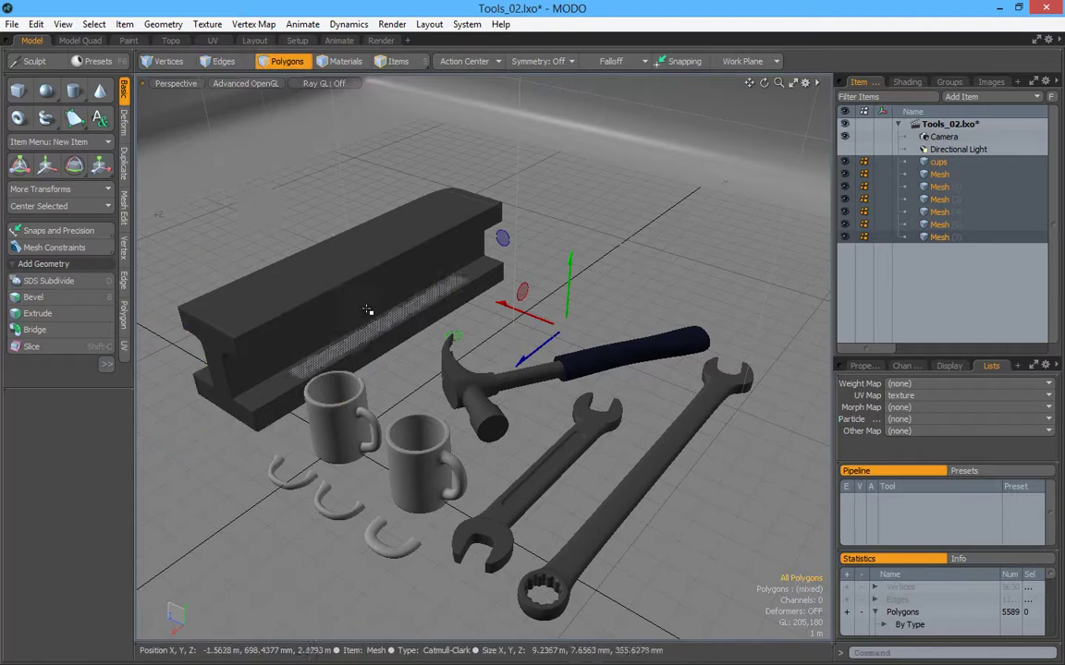
click(343, 61)
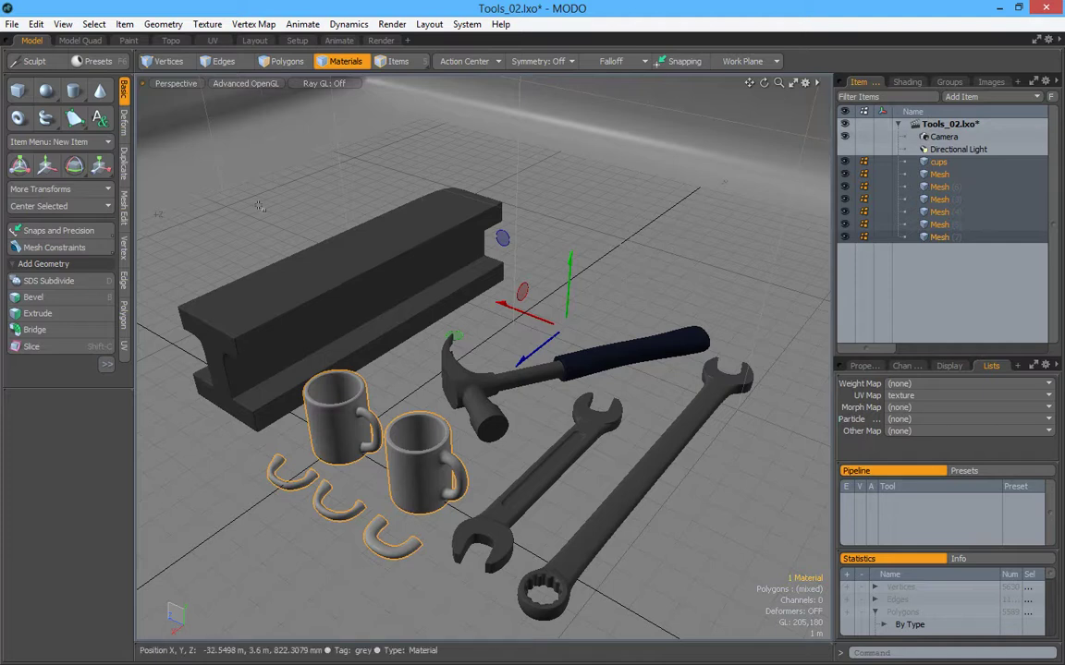
click(398, 63)
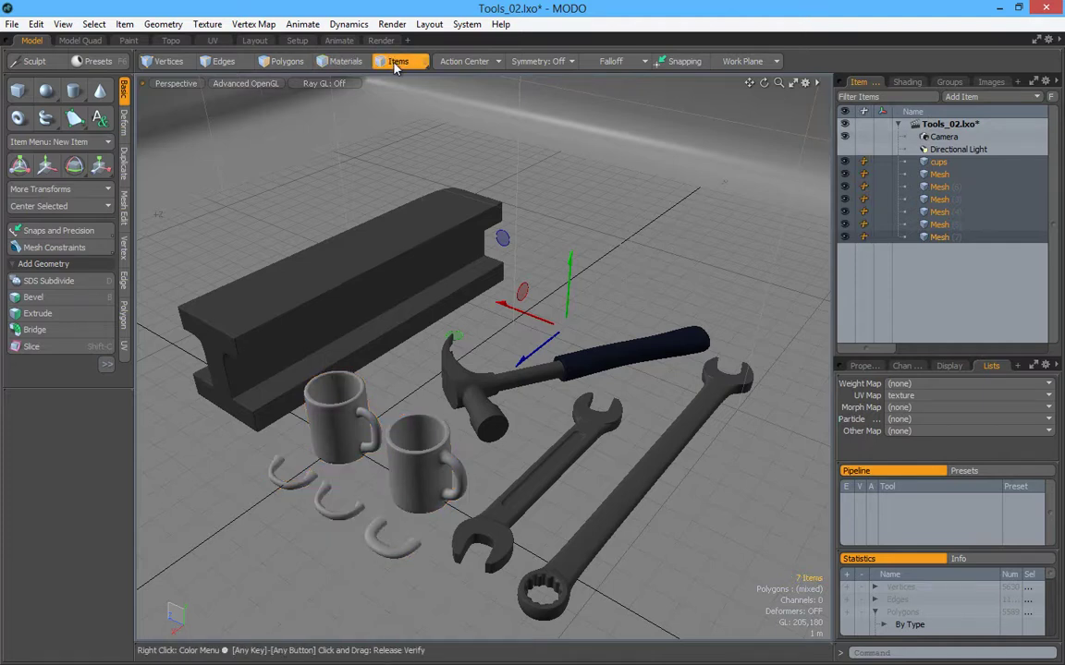
Select the beam, hammer and wrenches in turn as whole items, ending with the cups item selected
click(348, 269)
click(494, 428)
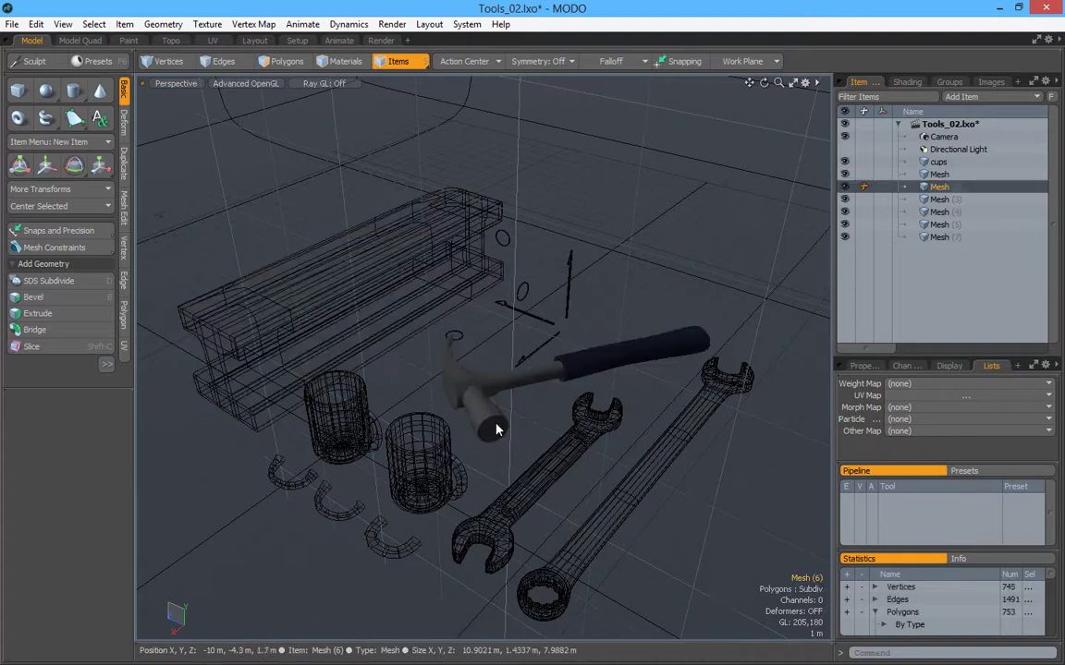
click(530, 475)
click(617, 511)
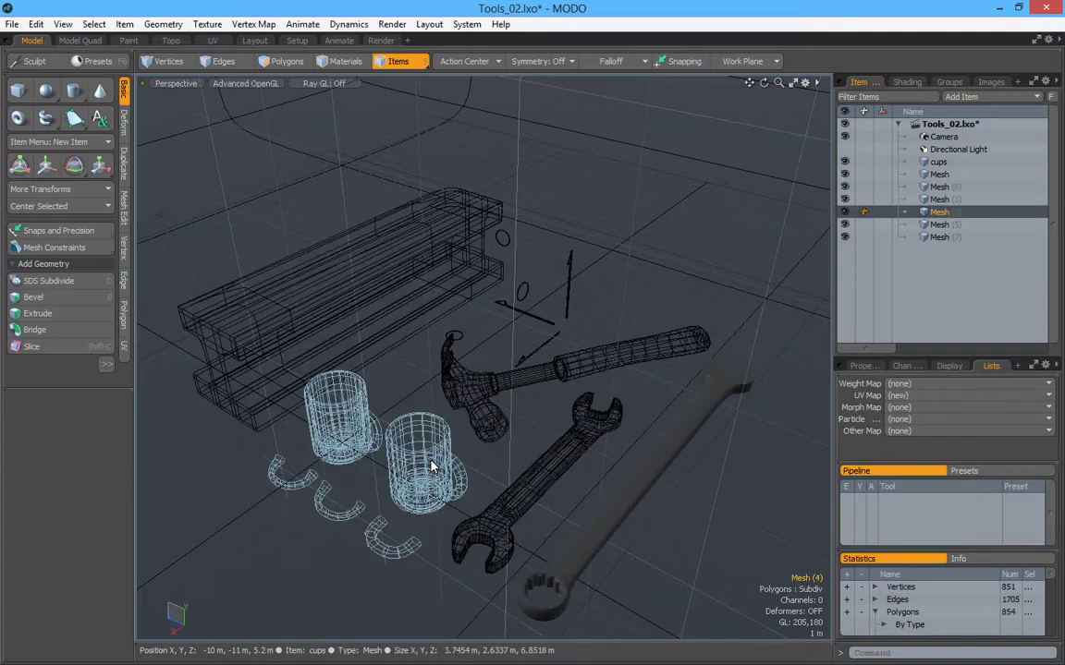
click(374, 411)
click(335, 343)
click(340, 411)
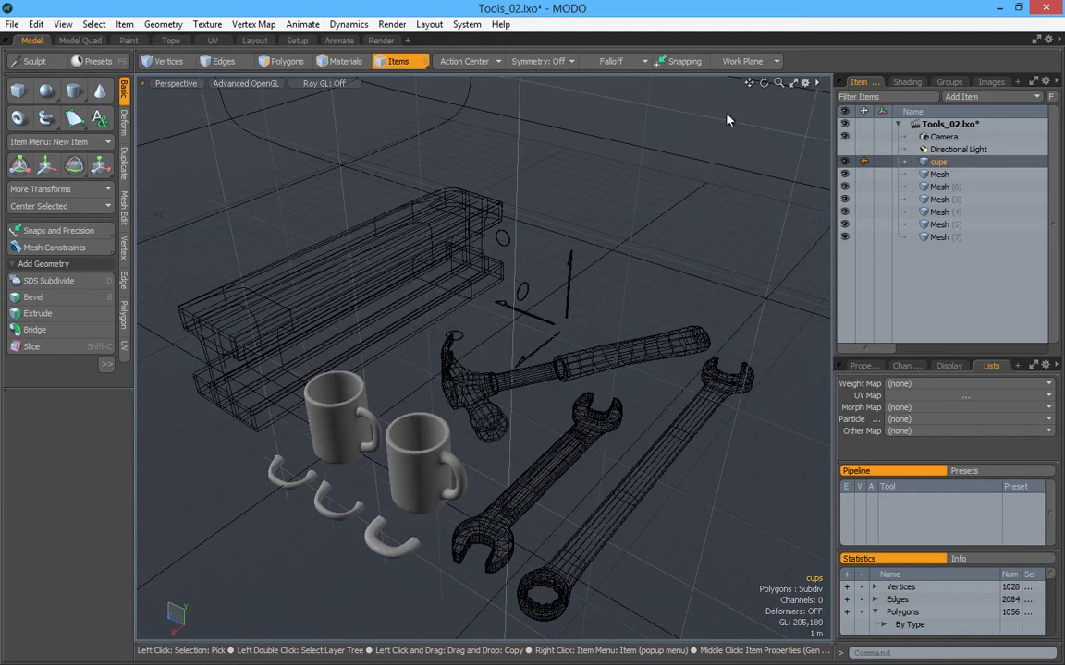
Set the action center to Automatic and try raising the first cup's polygons by 1.25 m in Y with the Move tool
click(471, 62)
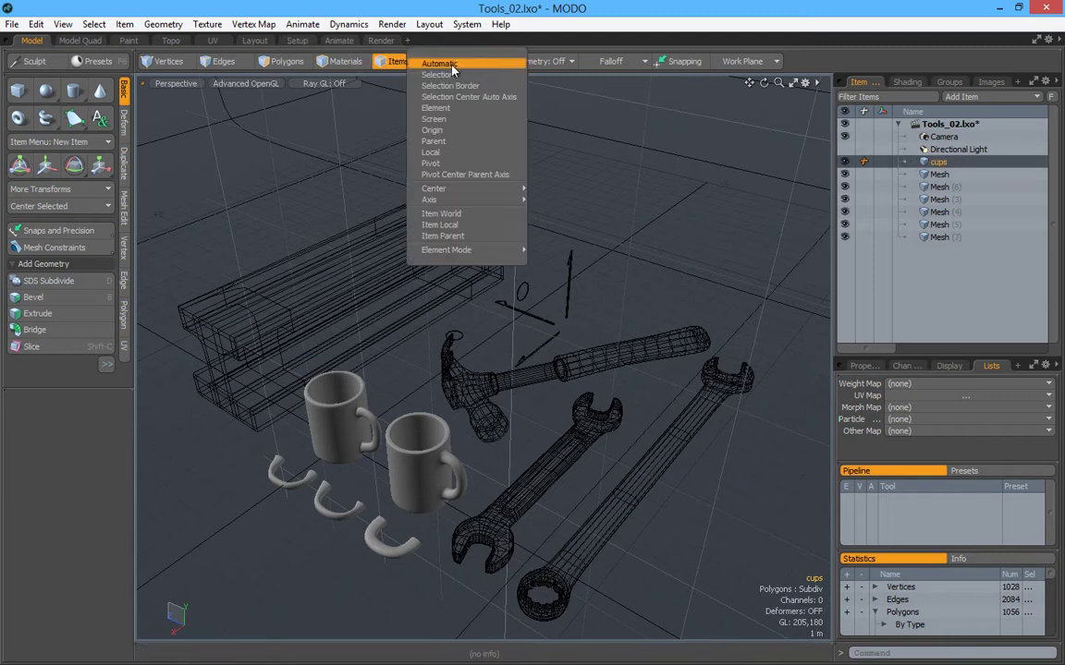
click(451, 64)
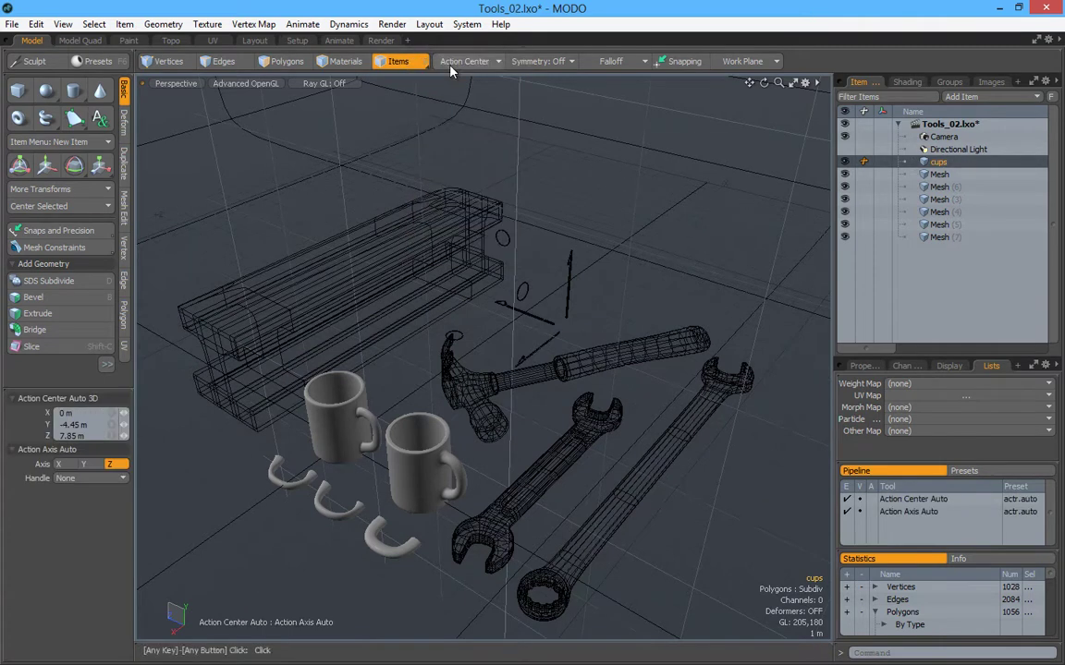
click(301, 63)
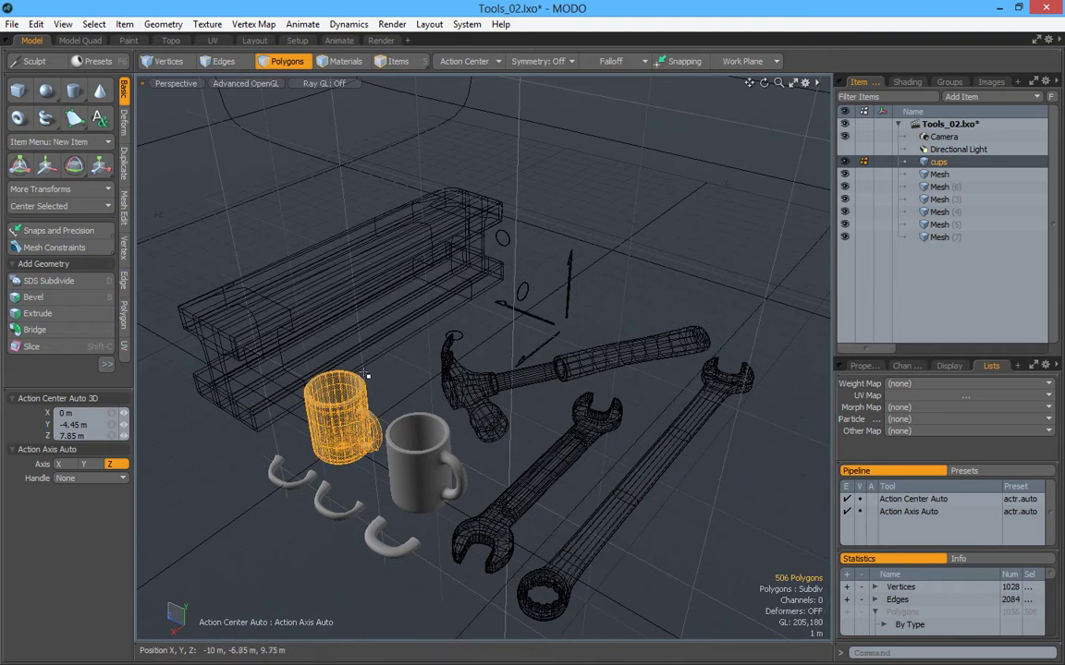
key(w)
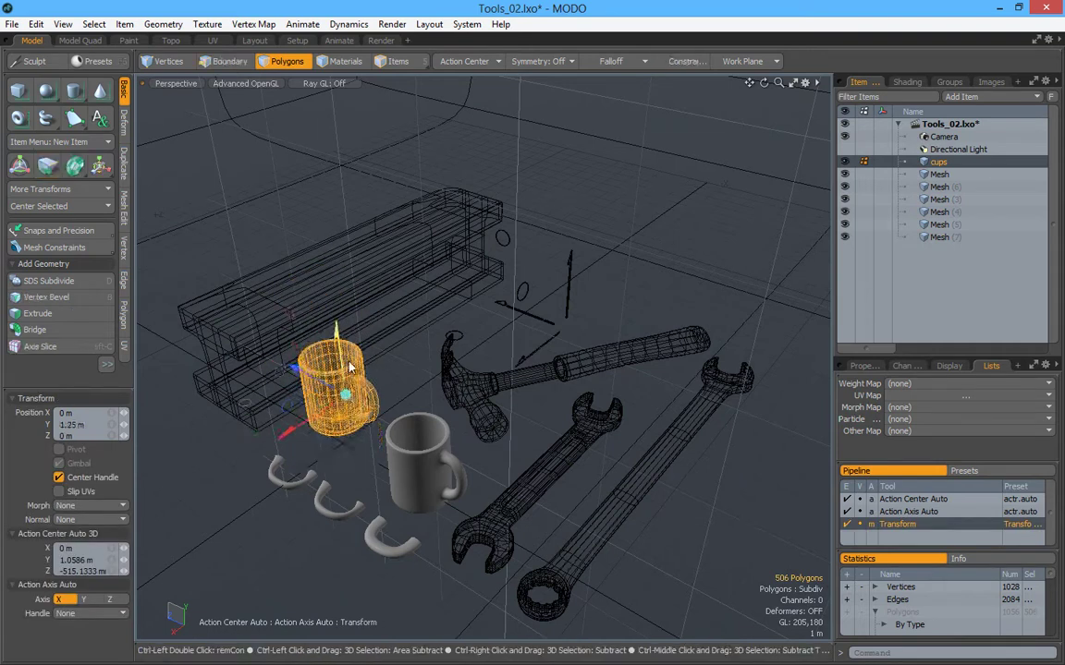
Select all polygons of the second cup, examine its Move handles and drop the tool
double_click(420, 467)
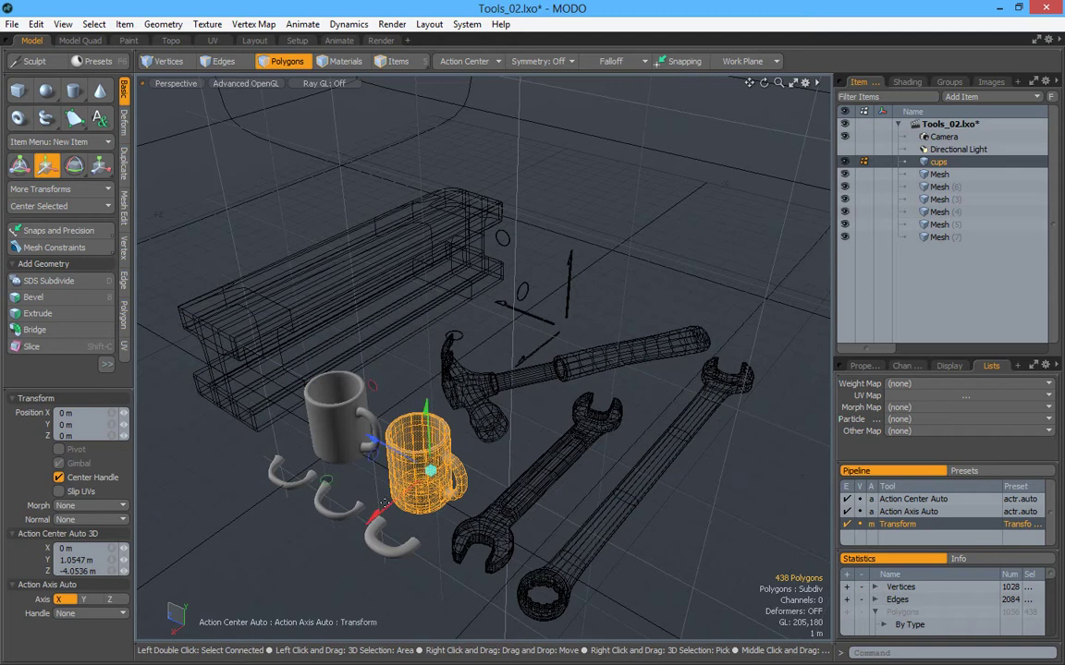
mouse_move(377, 515)
mouse_down()
mouse_move(342, 549)
mouse_move(375, 517)
mouse_up()
key(q)
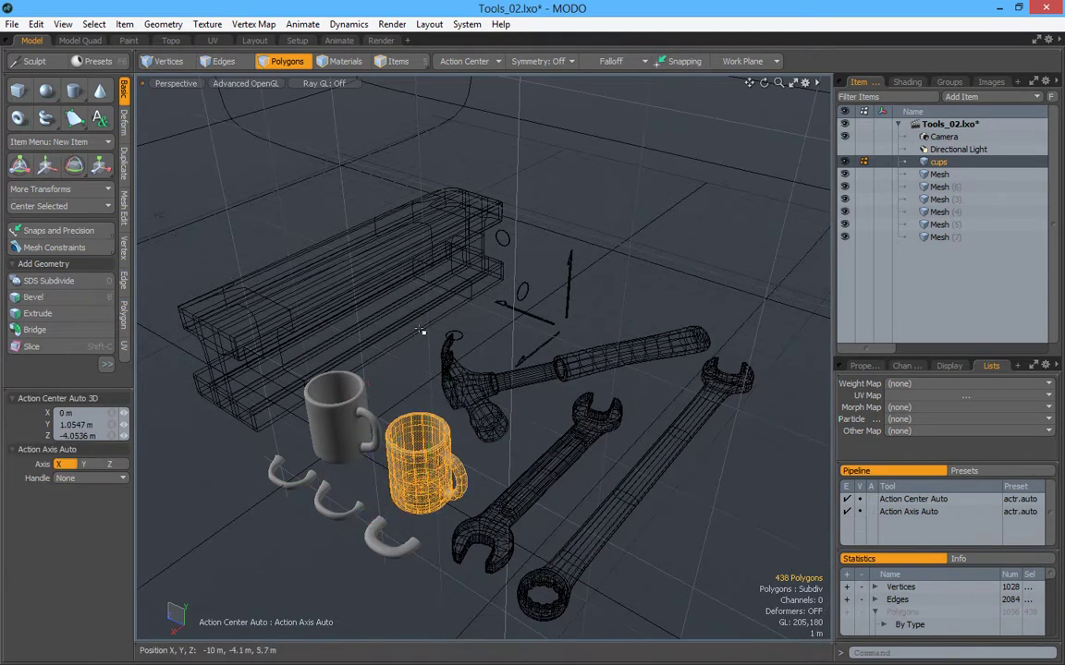
Set the action center to Origin and display the Move handles for the second cup's polygons
click(468, 63)
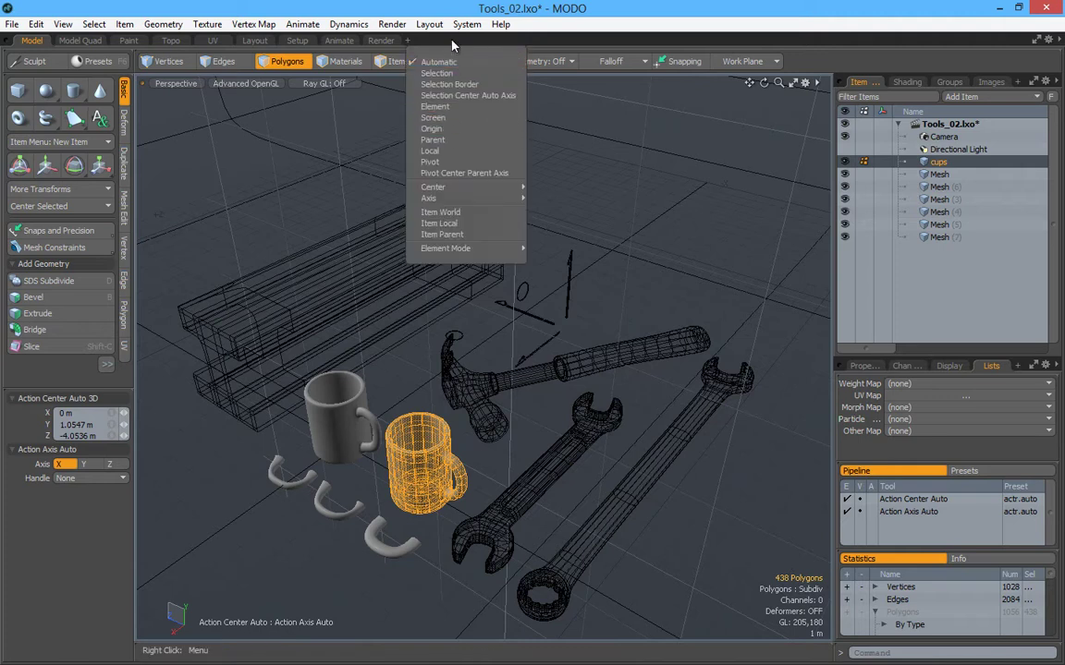
click(443, 129)
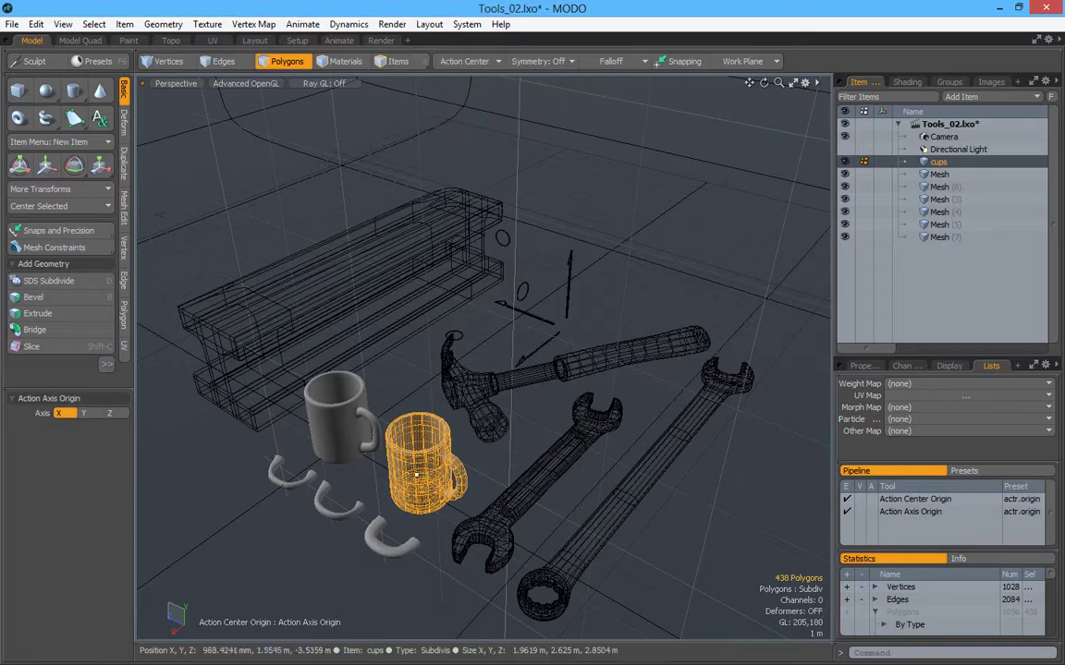
key(w)
key(space)
click(42, 164)
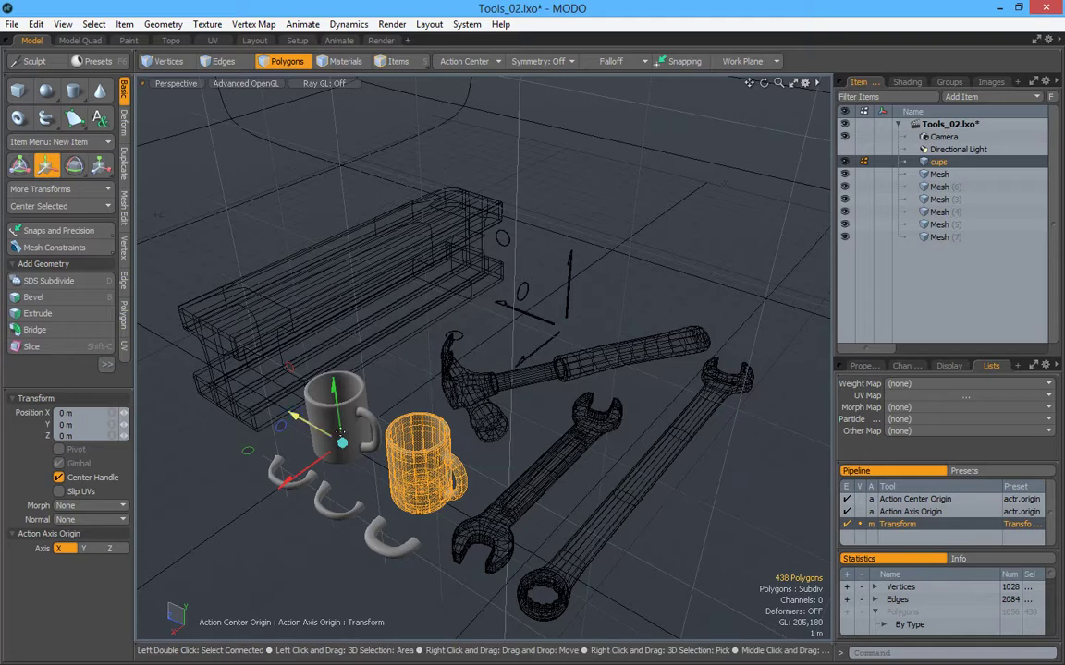
alt+drag(348, 463, 454, 536)
key(space)
Check the Transform handle position for the nearest and the middle loose cup handle with the Origin action center
click(452, 534)
key(y)
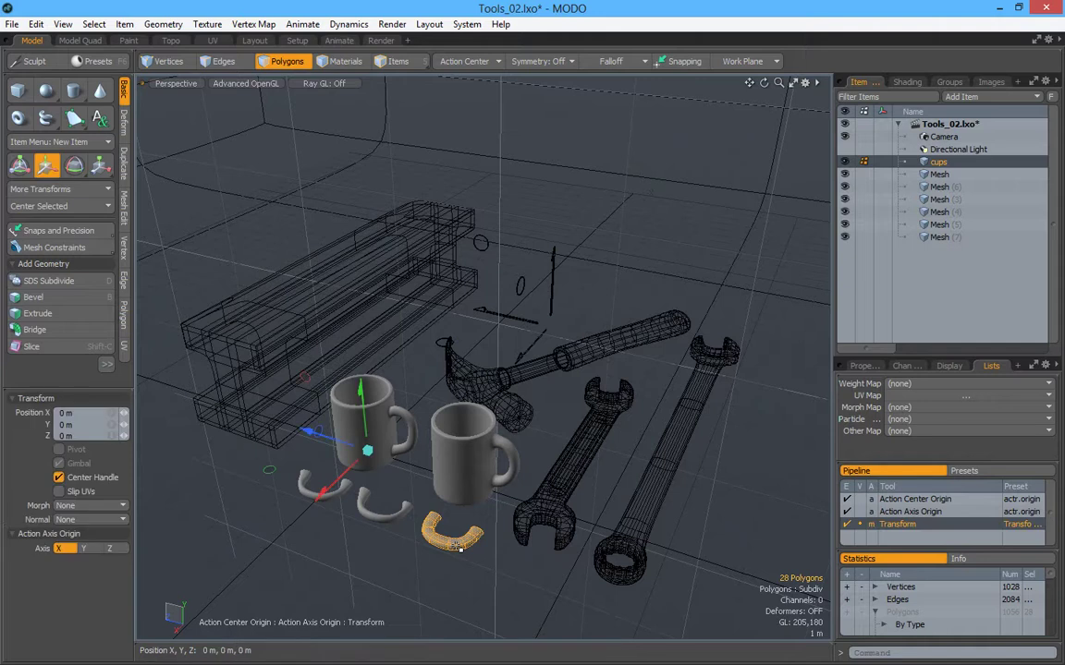
key(space)
click(383, 507)
key(y)
key(space)
Set the action center back to Automatic and check the Transform handle on the middle loose cup handle
click(453, 60)
click(419, 52)
key(y)
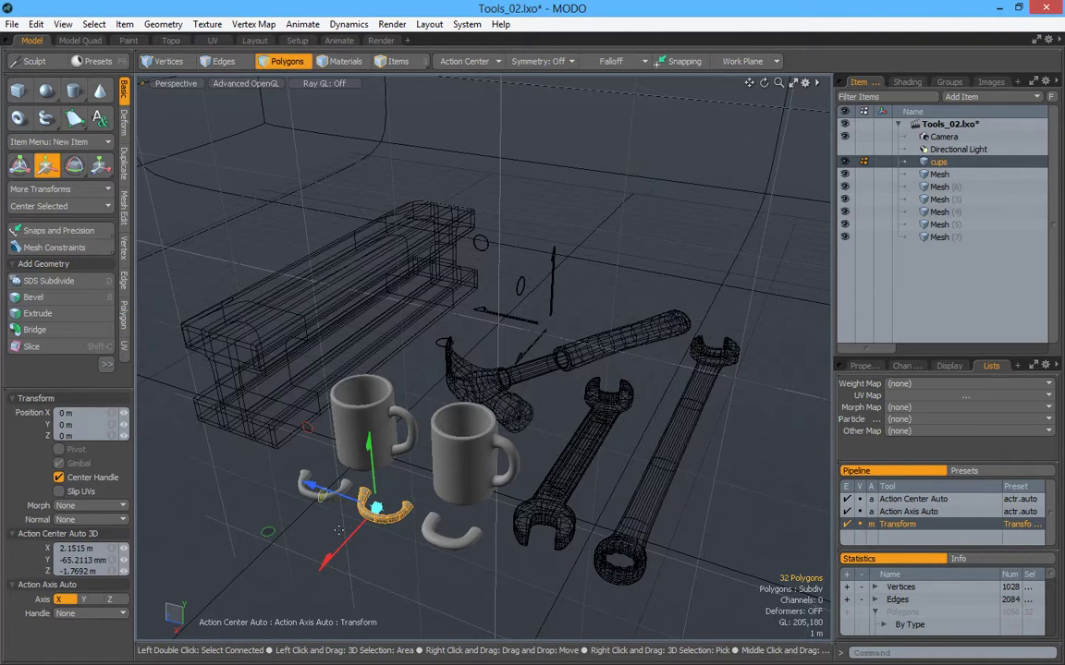
key(space)
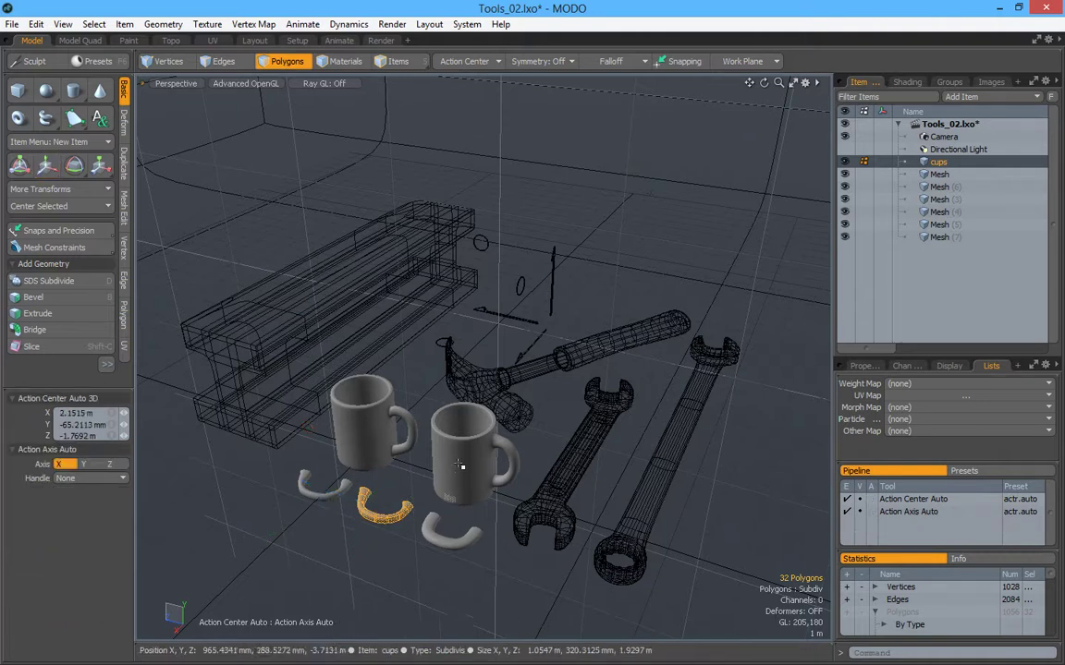
Check where the Transform handle sits on the second cup and the first cup with the Automatic action center
double_click(461, 472)
key(y)
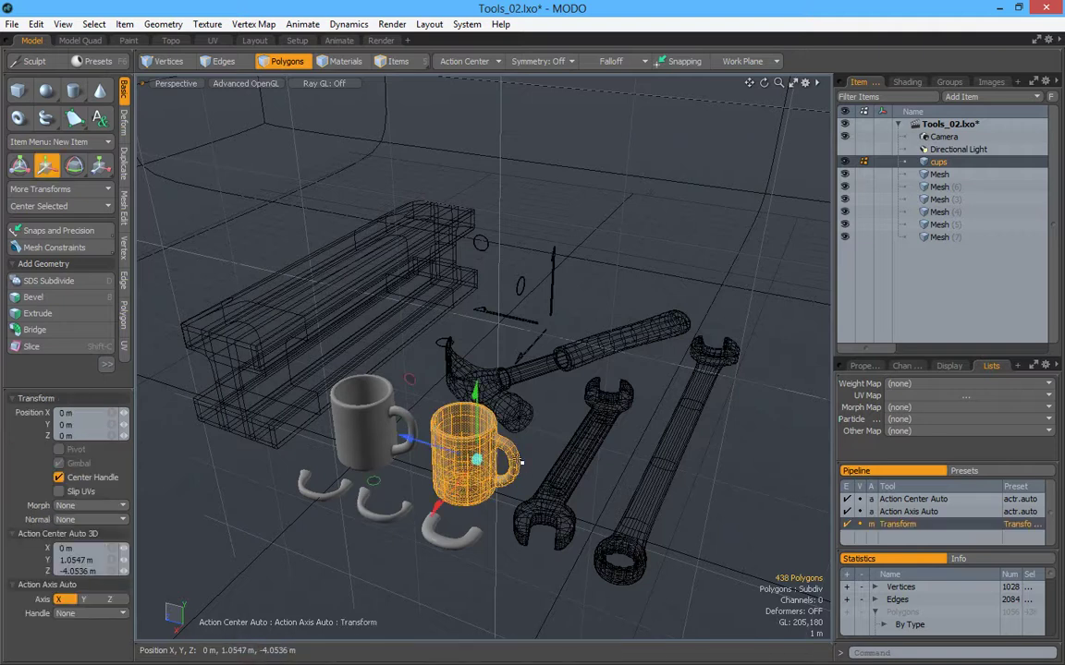
key(space)
double_click(343, 418)
key(y)
key(space)
Select two polygons at the upper bend of the second cup's handle and examine their Transform handle up close
click(527, 473)
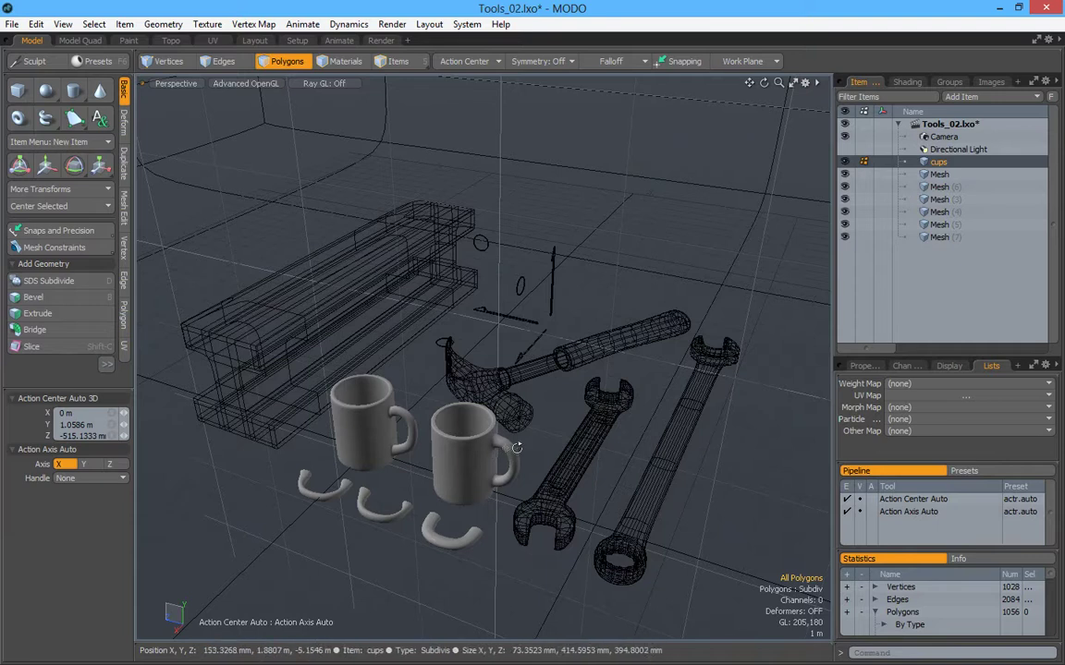
alt+right_drag(518, 452, 642, 454)
alt+middle_drag(642, 454, 548, 331)
alt+right_drag(564, 304, 558, 373)
alt+middle_drag(554, 240, 540, 350)
alt+drag(540, 349, 508, 316)
key(y)
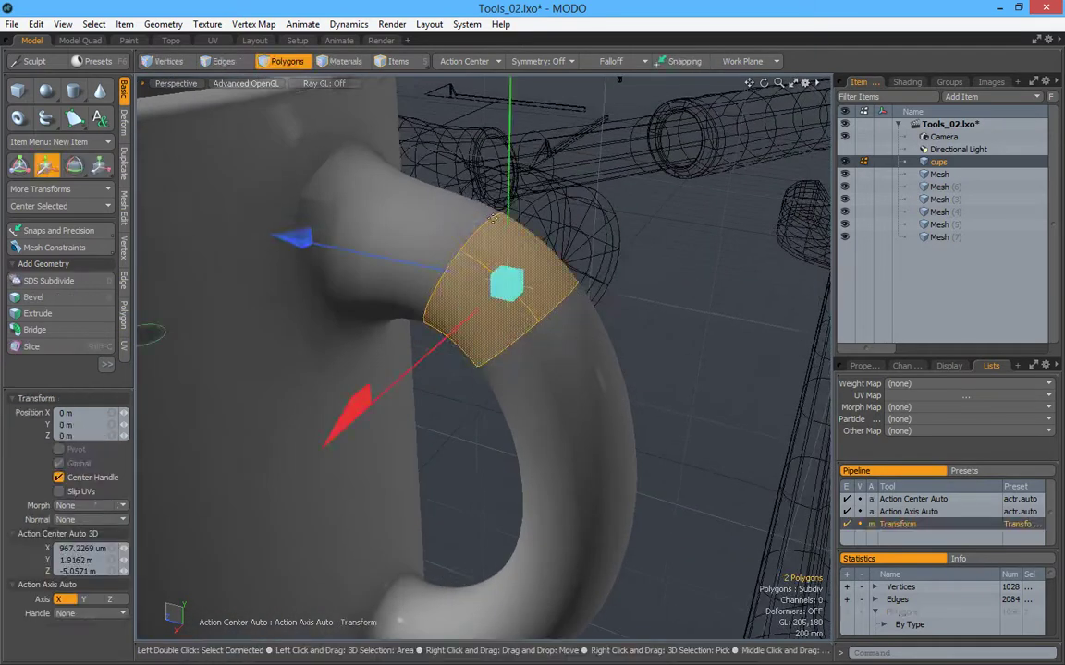
alt+right_drag(482, 257, 407, 343)
alt+drag(546, 304, 441, 319)
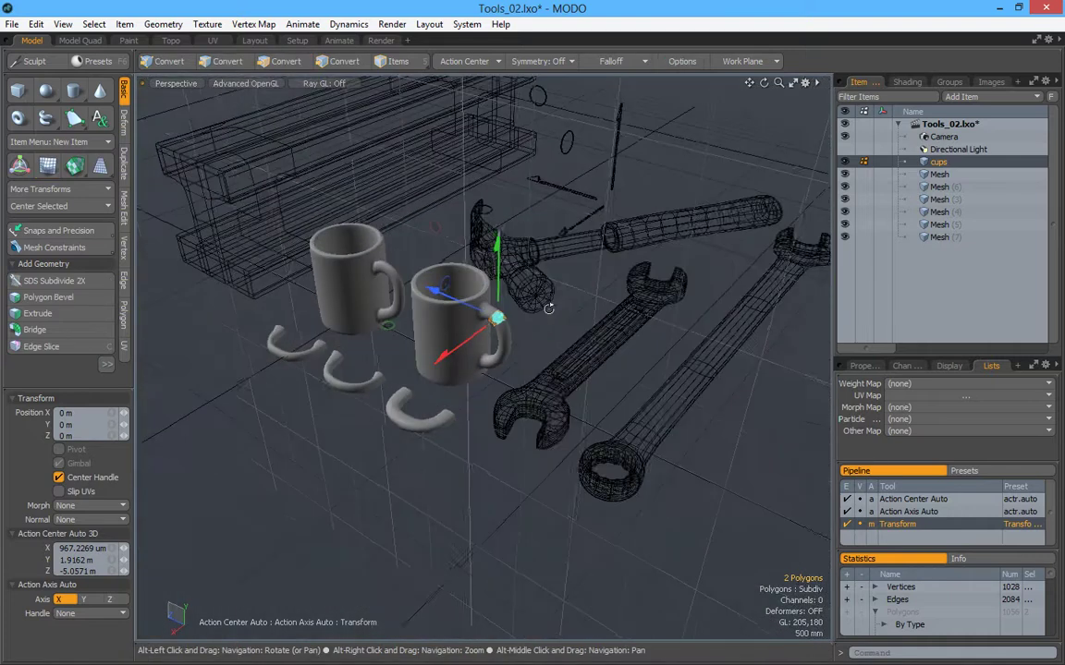
Drop the Transform tool and clear the polygon selection on the cup's handle
alt+middle_drag(442, 319, 412, 406)
alt+drag(413, 406, 463, 414)
alt+right_drag(463, 414, 557, 409)
alt+middle_drag(557, 410, 574, 376)
key(Escape)
key(Escape)
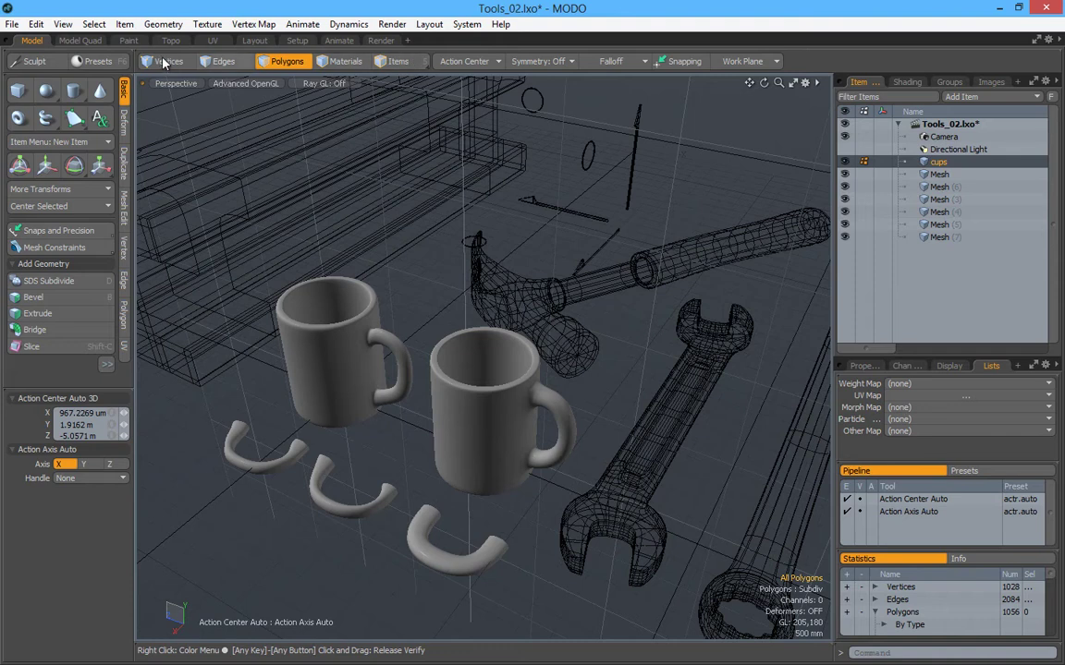
Review the Symmetry axis options and hide every mesh item except the cups
click(544, 63)
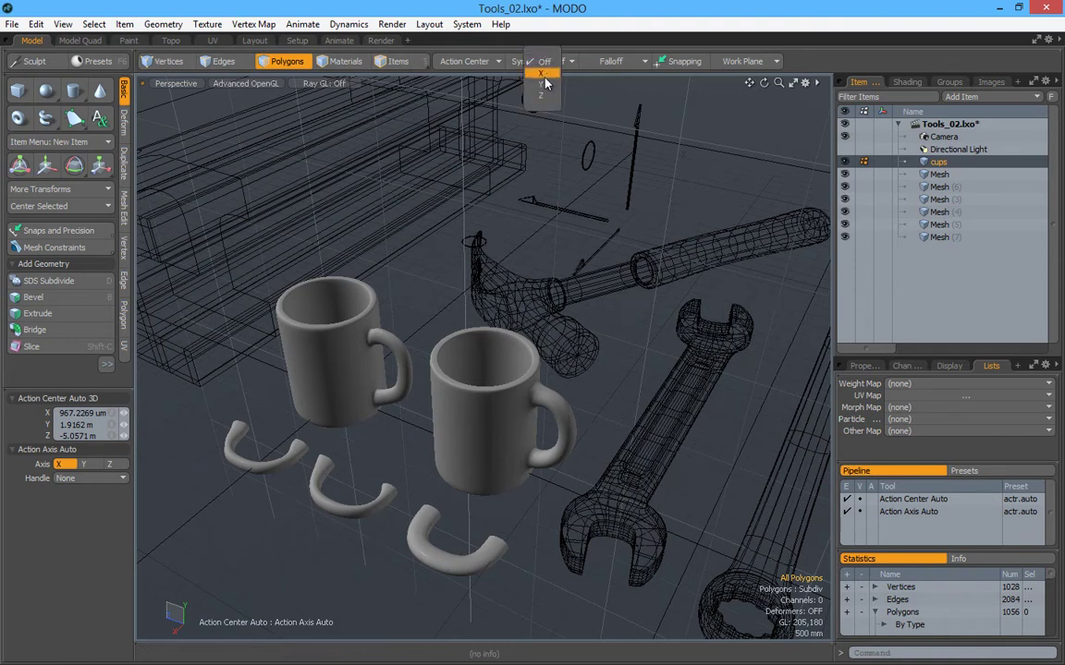
click(494, 267)
ctrl+alt+drag(499, 210, 462, 212)
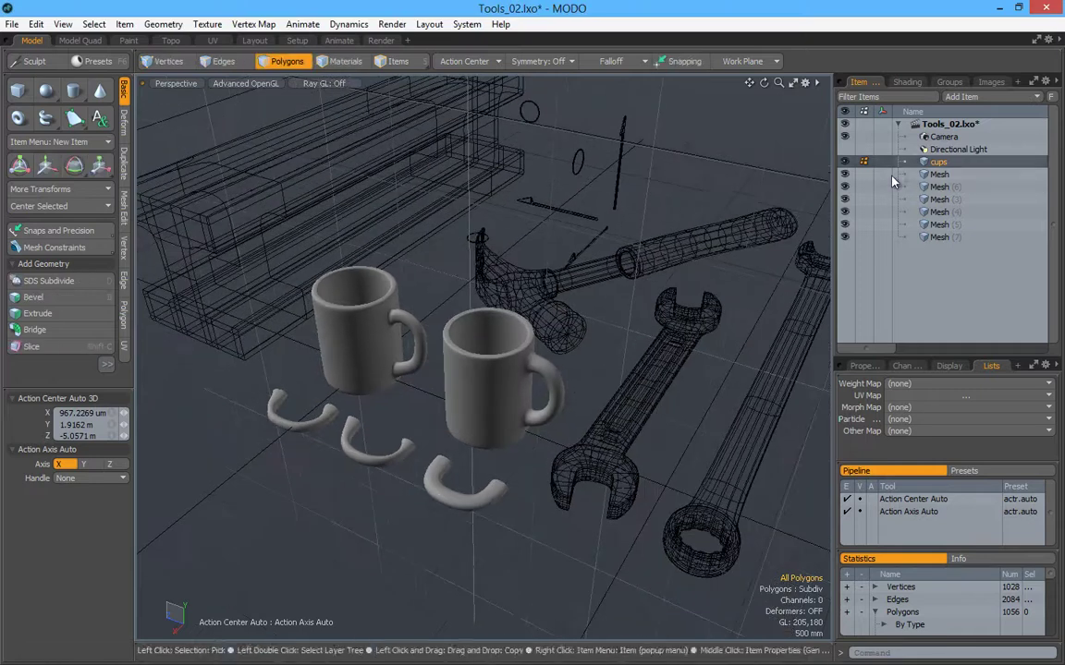
drag(845, 174, 845, 238)
alt+scroll(545, 319, down, 3)
alt+drag(530, 326, 566, 372)
alt+shift+drag(430, 366, 481, 363)
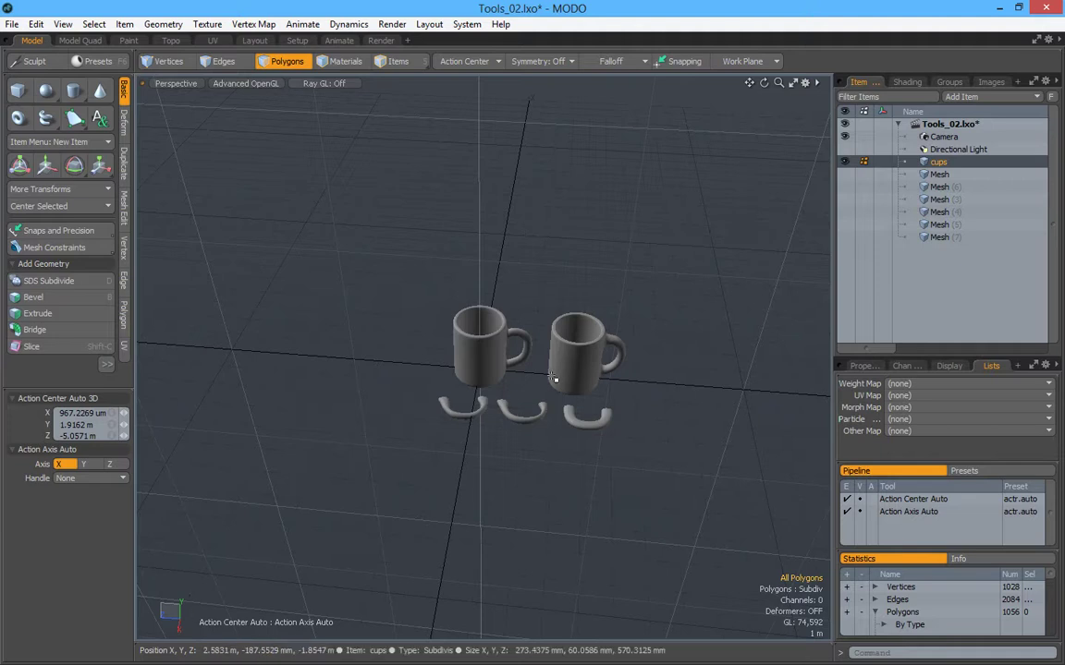
Try X symmetry with a polygon selection on the front cup's side, clear the selection and switch Symmetry back off
alt+drag(528, 442, 423, 360)
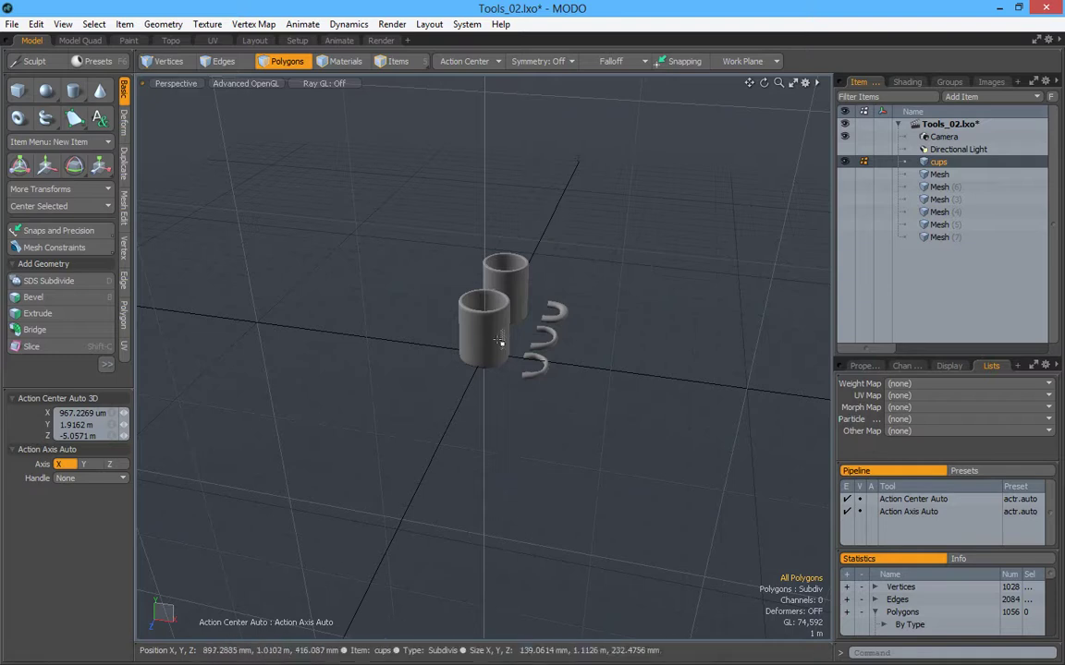
alt+drag(481, 357, 315, 349)
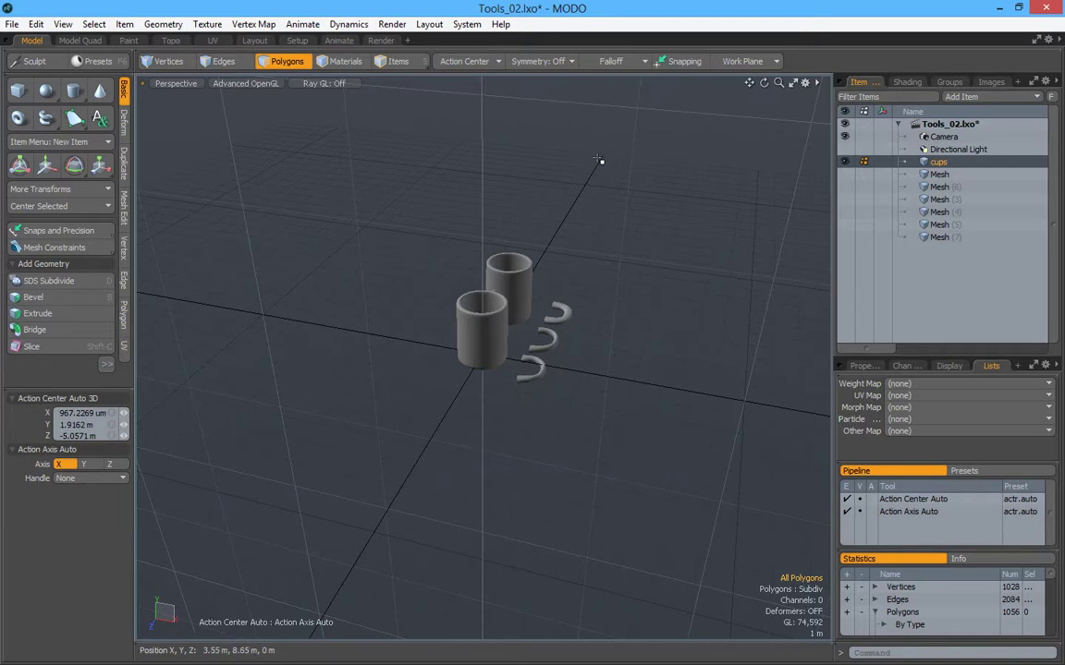
alt+drag(513, 478, 169, 445)
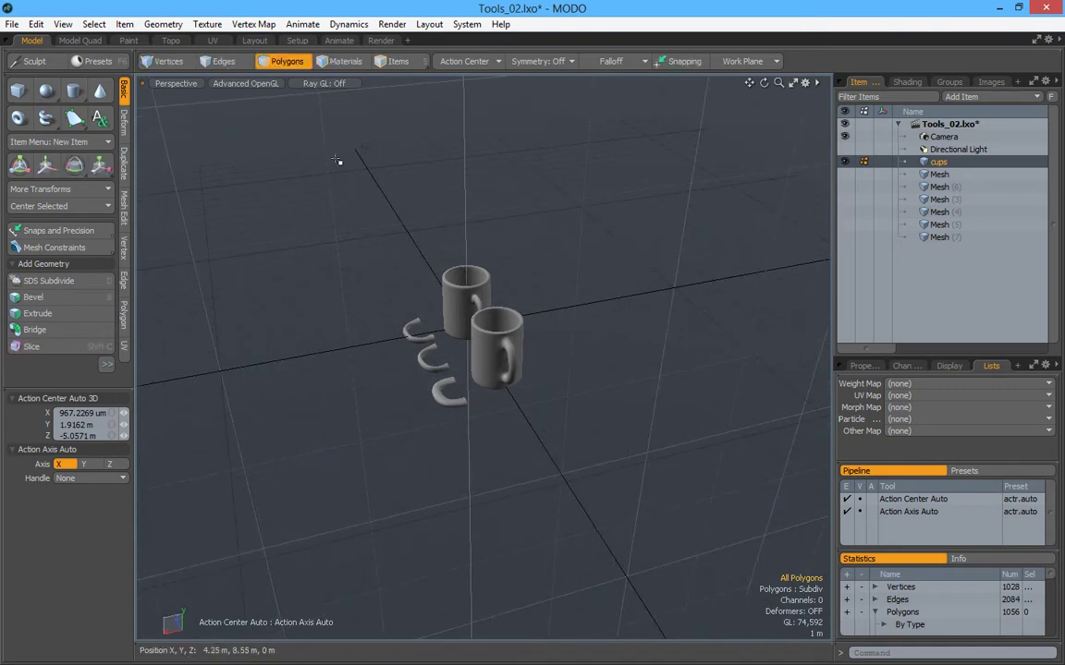
alt+drag(444, 278, 532, 353)
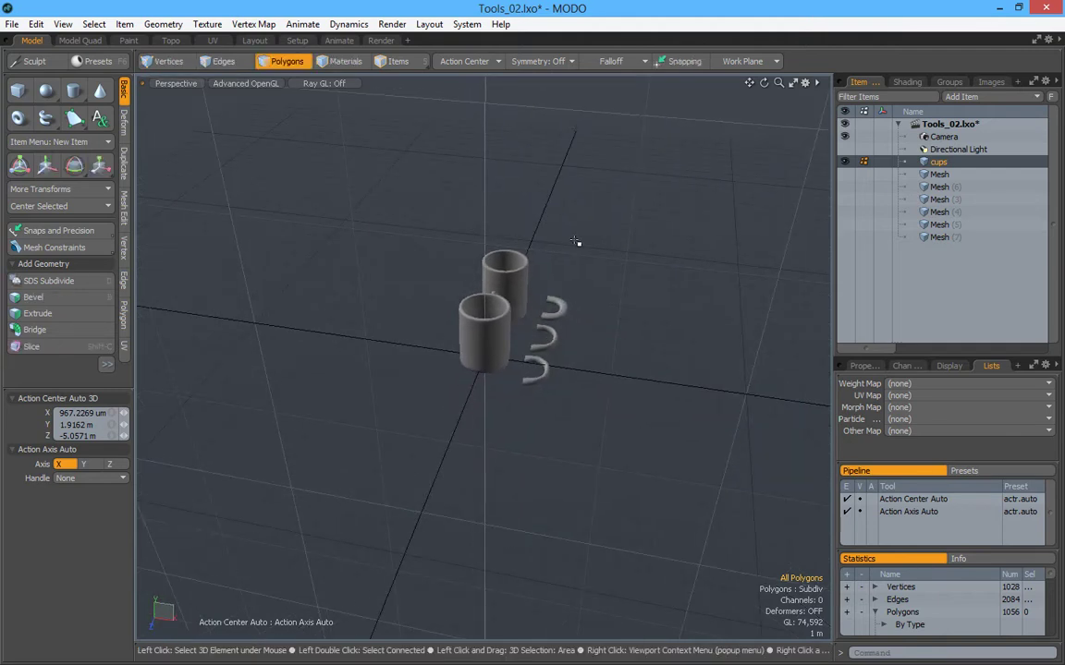
alt+drag(553, 302, 593, 343)
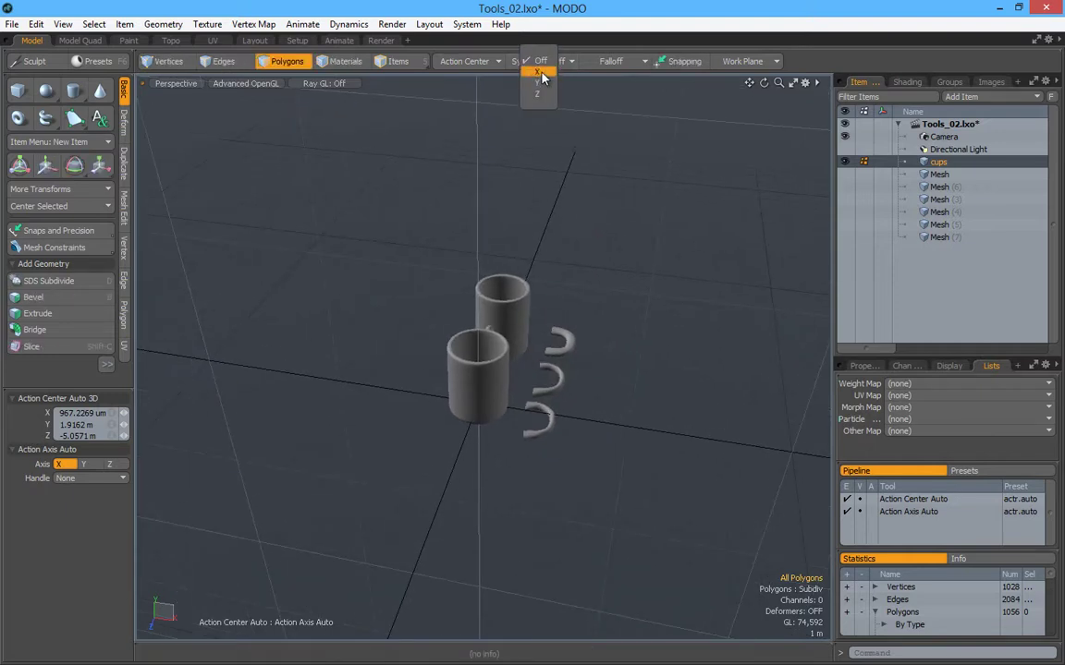
click(539, 72)
mouse_move(558, 382)
alt+mouse_down()
mouse_move(575, 382)
mouse_move(474, 397)
mouse_move(501, 395)
alt+mouse_up()
scroll(545, 379, up, 2)
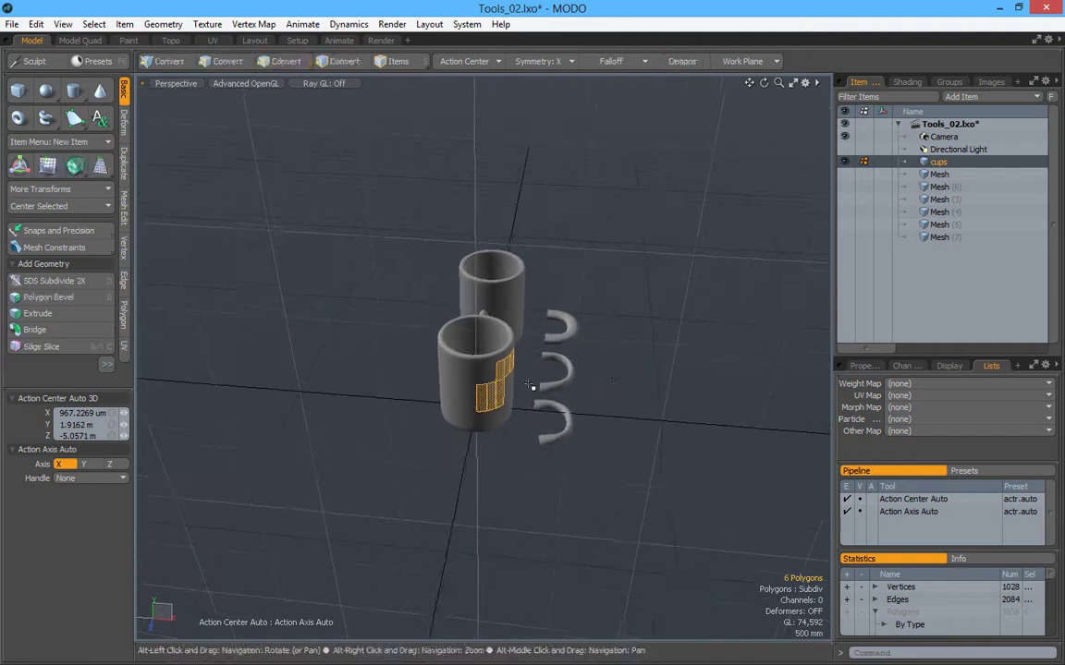
click(596, 378)
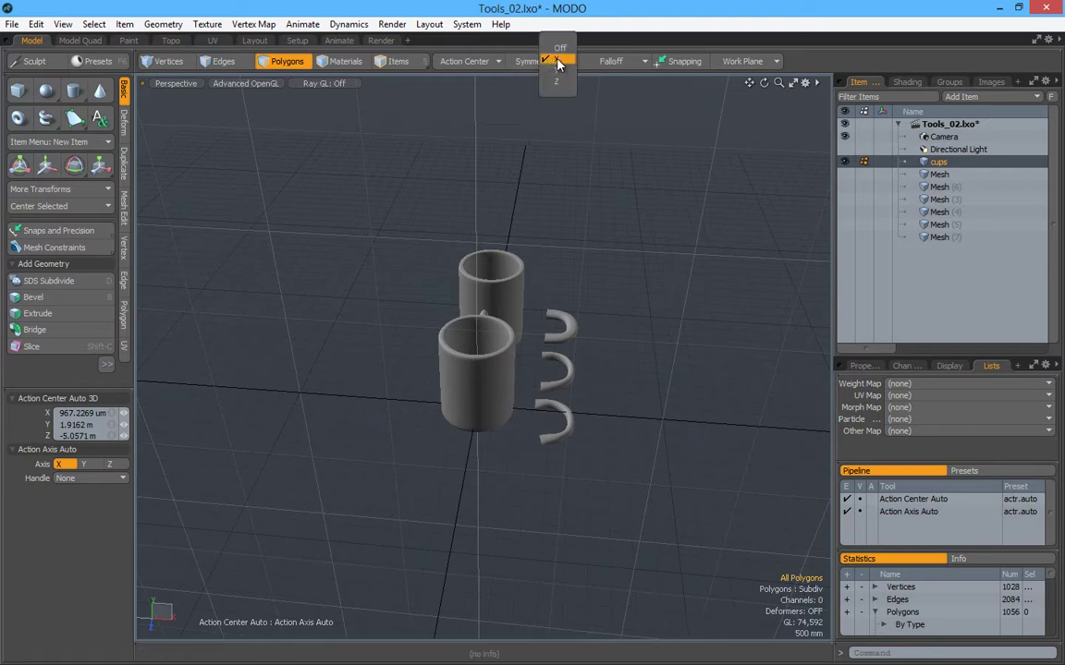
click(554, 63)
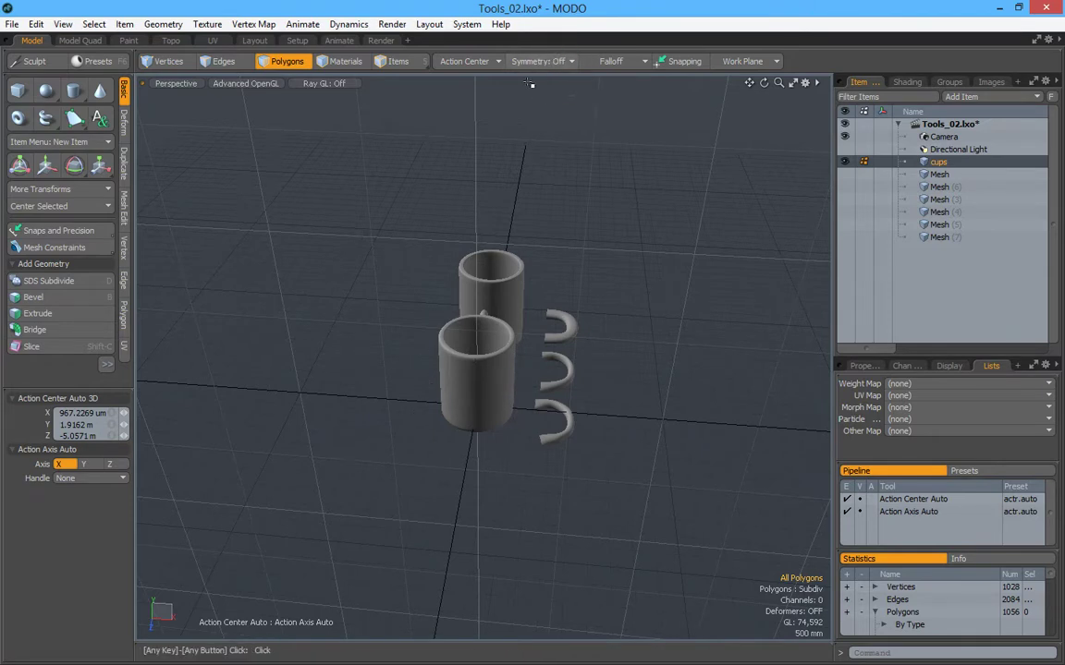
Add a Linear falloff, check it with the Transform tool on the cups and review the other falloff types
click(614, 62)
click(601, 71)
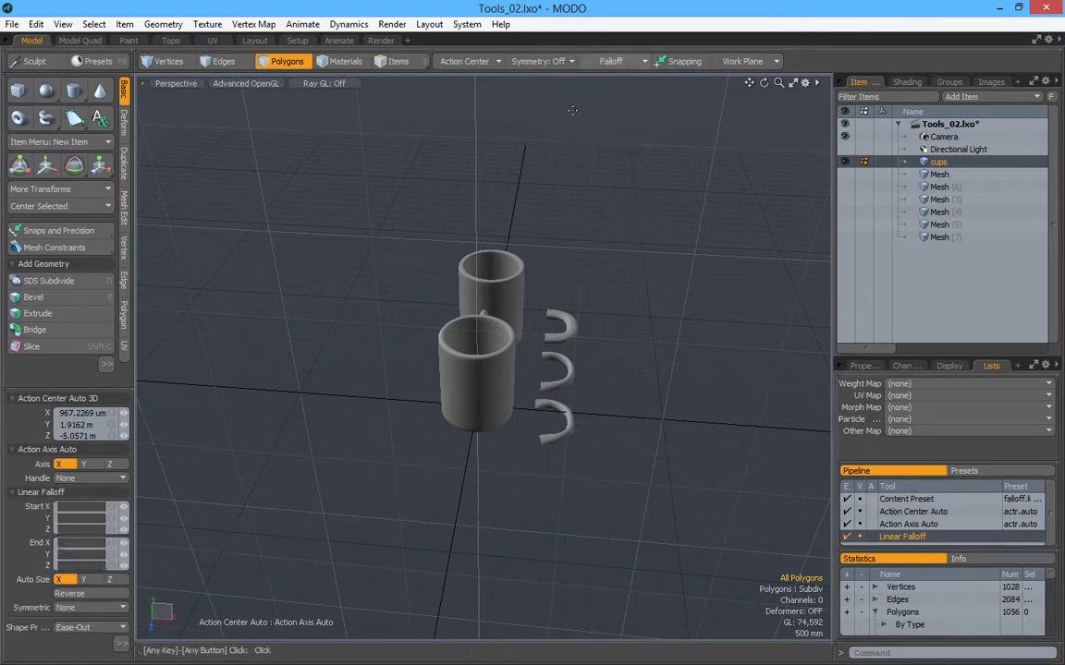
alt+drag(485, 368, 464, 314)
alt+drag(471, 460, 473, 424)
key(w)
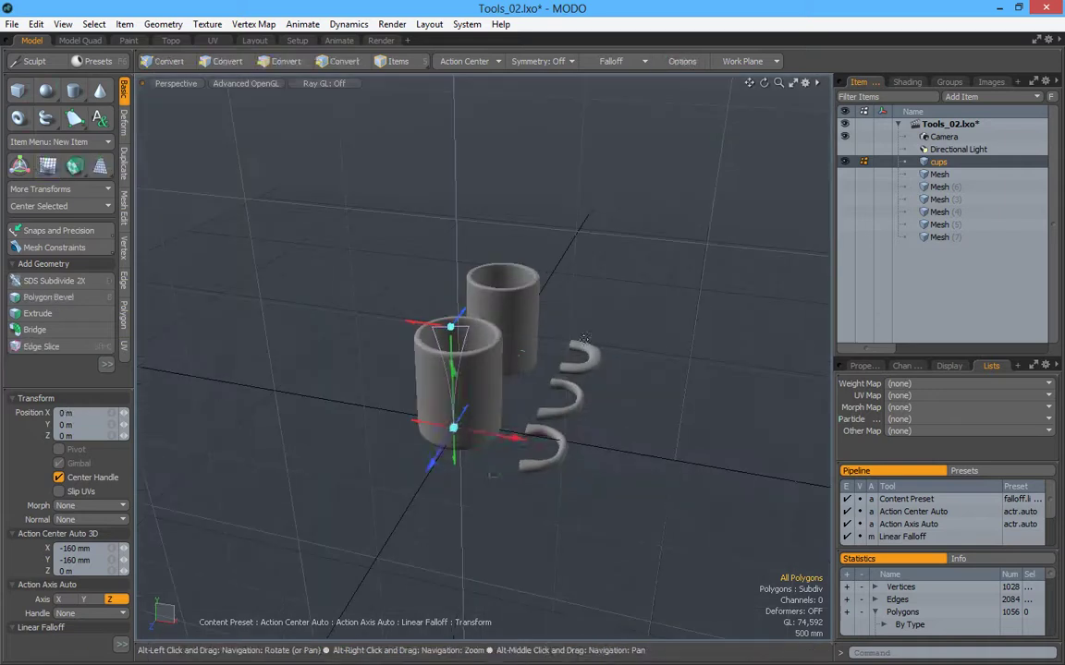
key(space)
click(621, 61)
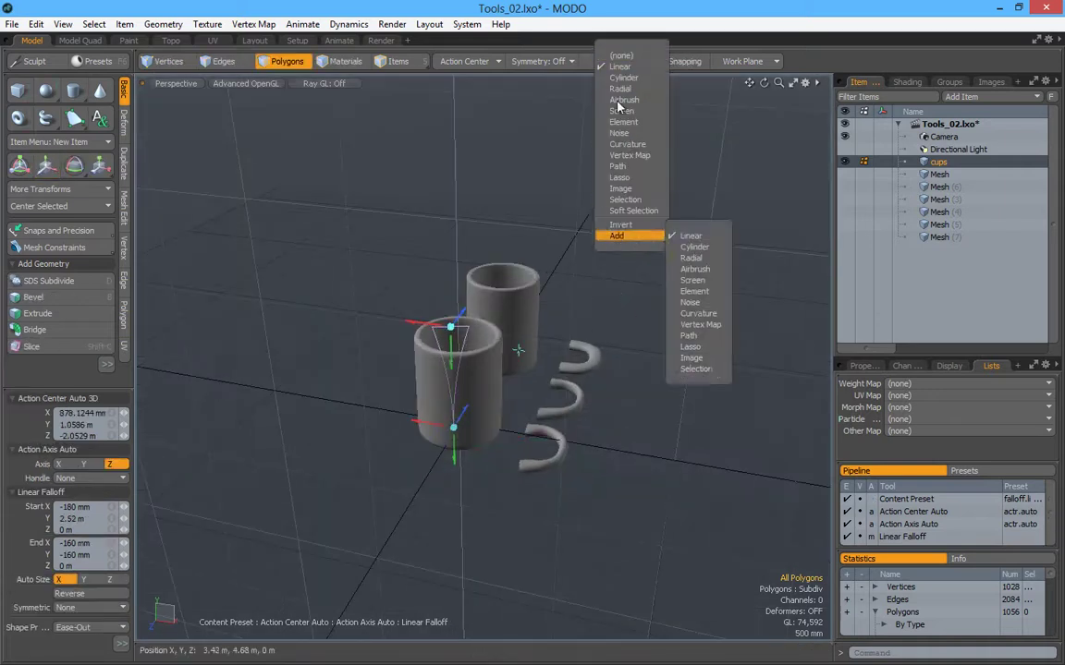
click(614, 63)
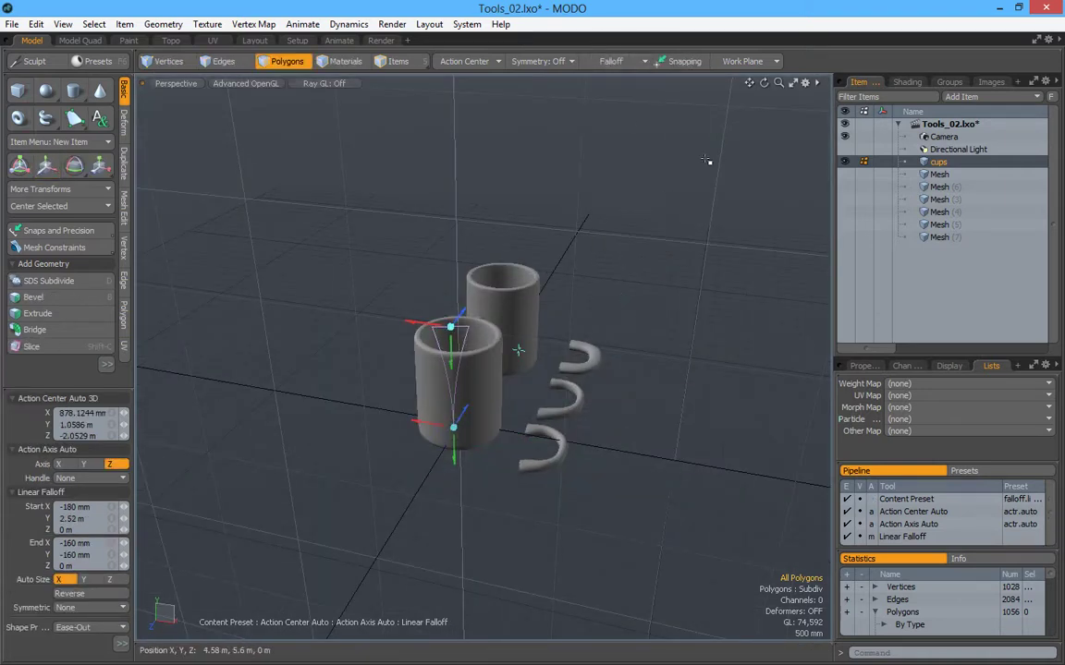
Toggle Snapping on and back off and review the Work Plane options
click(686, 61)
alt+drag(591, 231, 610, 242)
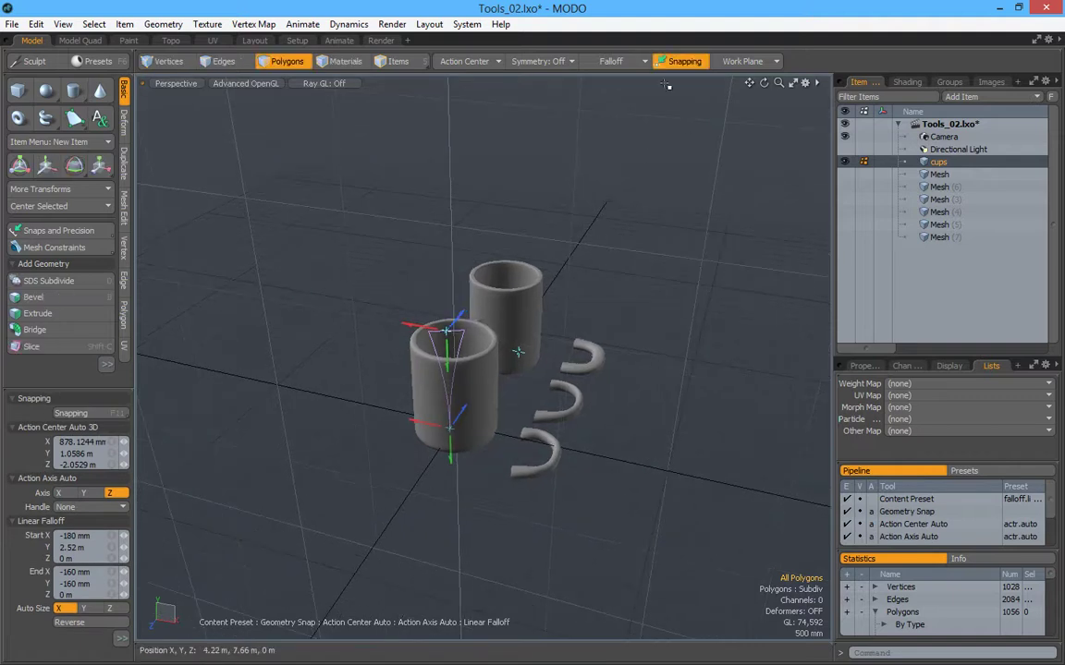
click(685, 61)
click(684, 65)
alt+drag(559, 268, 528, 356)
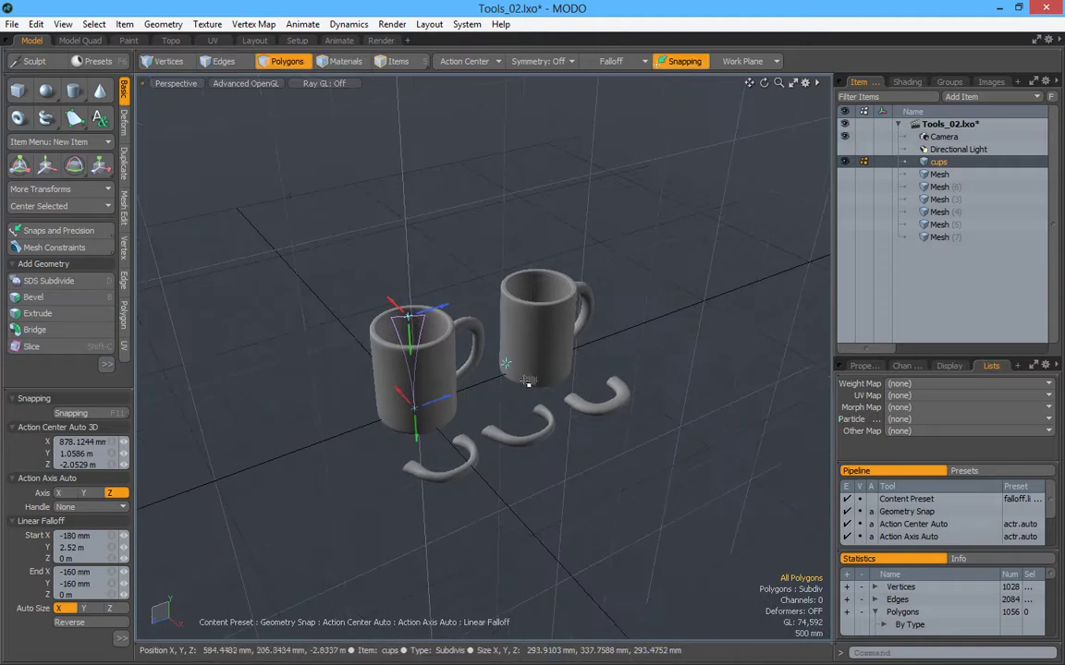
alt+drag(450, 330, 519, 389)
click(684, 61)
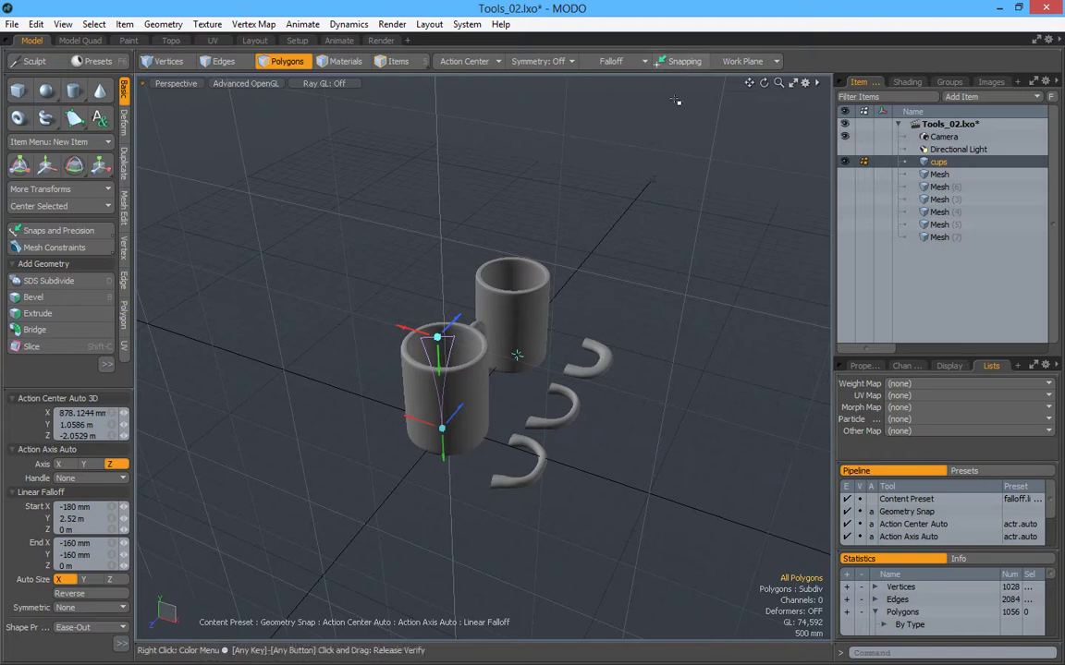
click(740, 63)
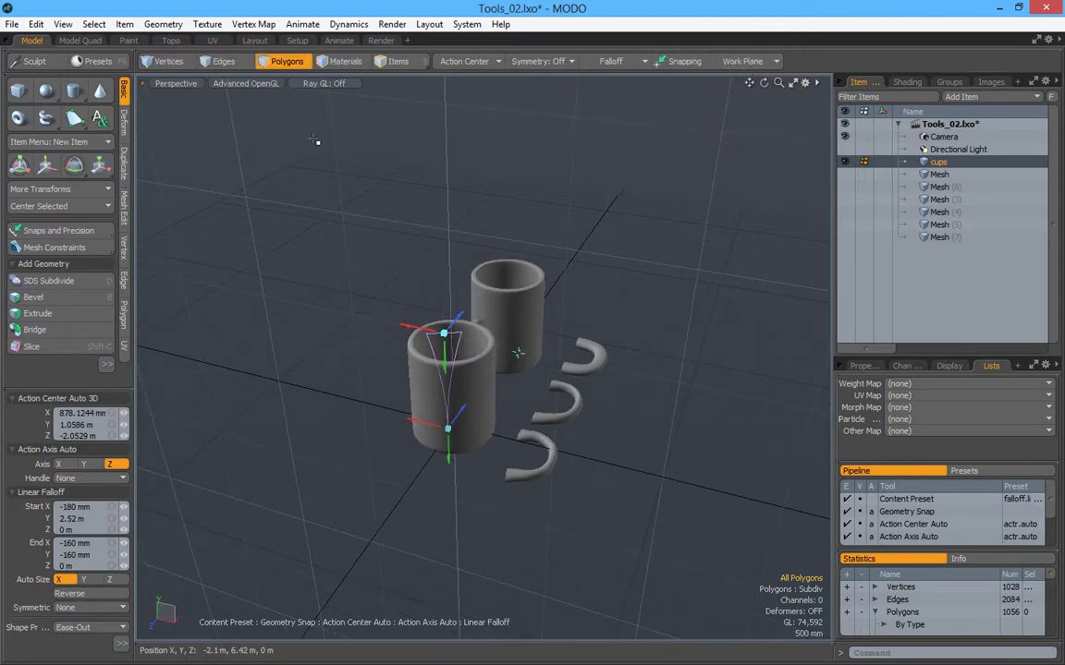
Switch the cups mesh from subdivision surfaces to plain faces
ctrl+alt+drag(613, 419, 445, 359)
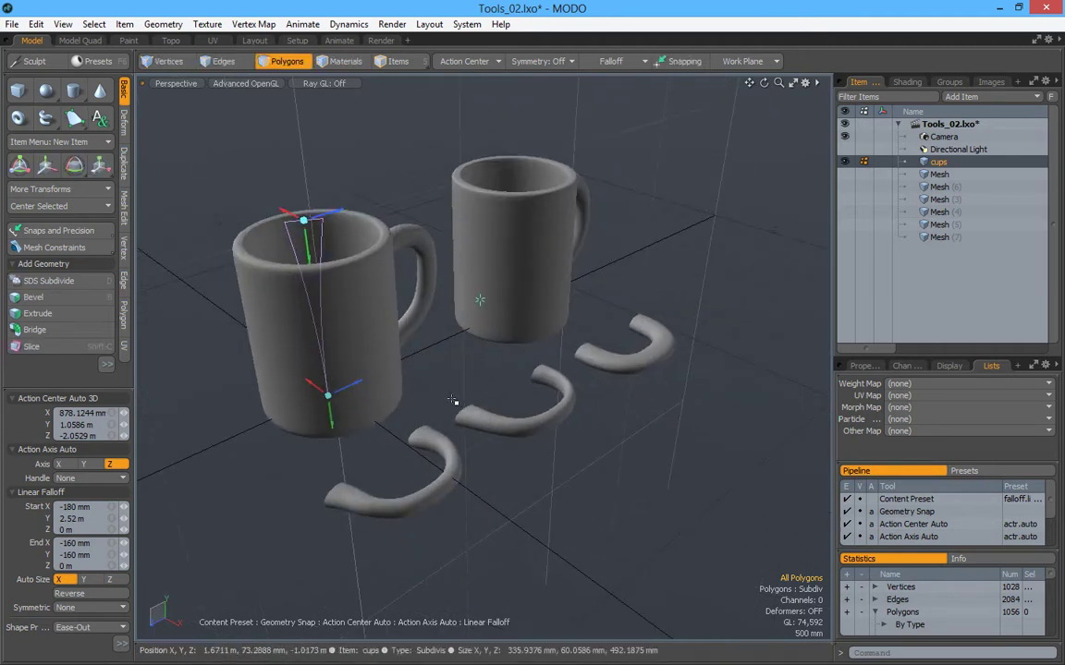
key(Tab)
alt+drag(444, 415, 519, 338)
Select the edge loop at the upper bend of the cup's handle, move it down along Y and clear the selection
key(2)
double_click(431, 368)
alt+drag(514, 357, 510, 338)
key(w)
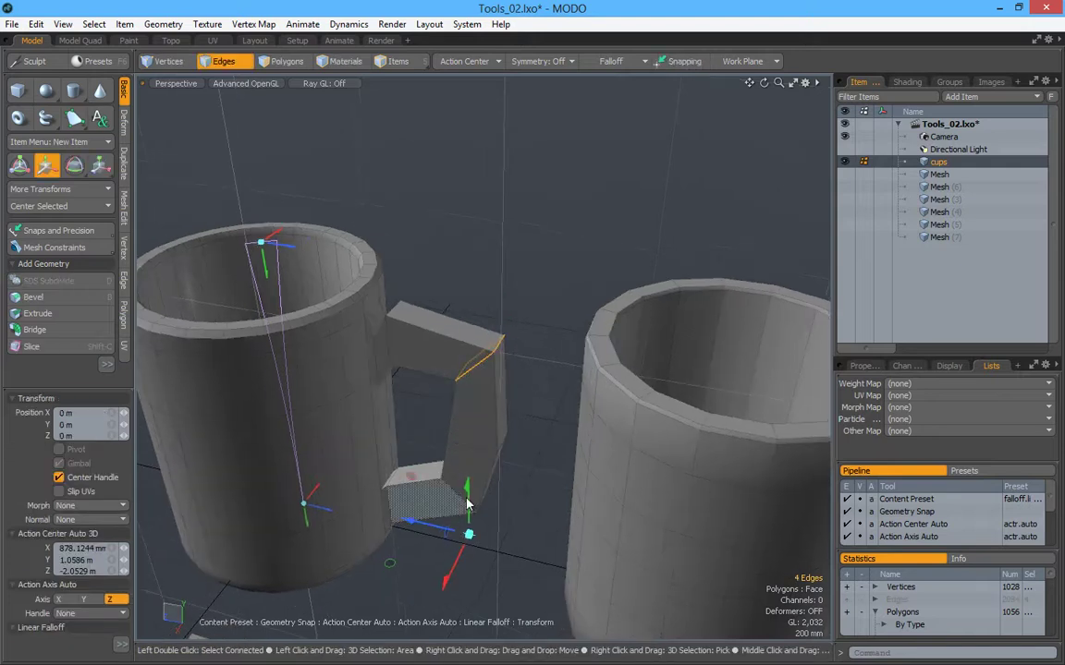
drag(468, 495, 467, 563)
key(q)
click(558, 285)
alt+drag(559, 286, 484, 325)
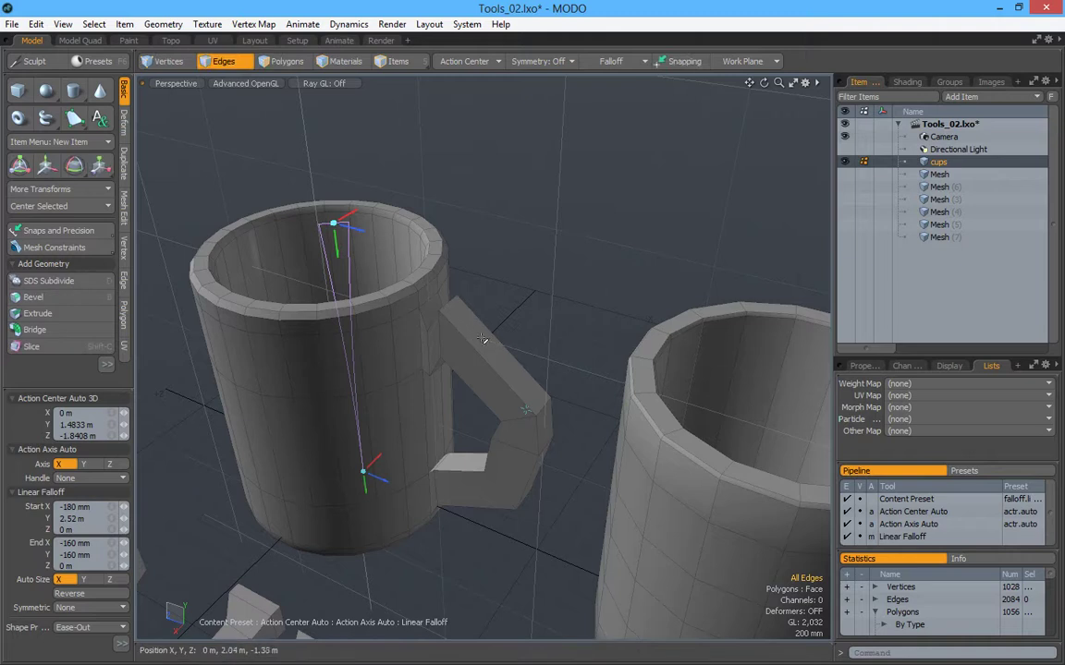
mouse_move(499, 352)
alt+mouse_down()
mouse_move(467, 342)
mouse_move(482, 363)
alt+mouse_up()
Align the work plane to a polygon on the handle's upper arm and remove the Linear falloff
click(281, 63)
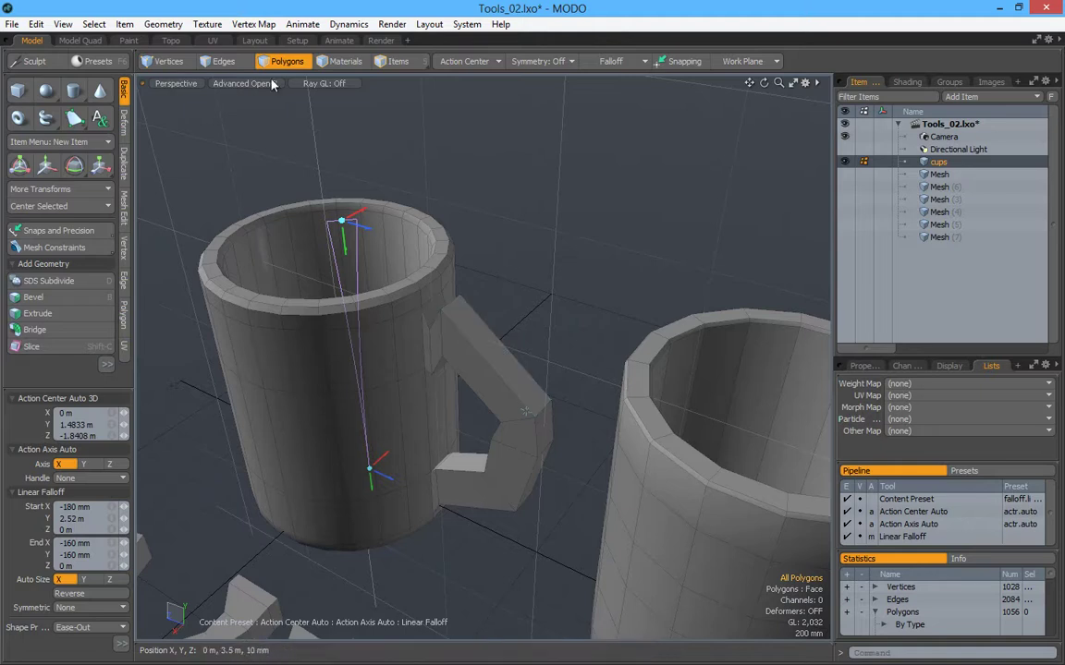
click(492, 360)
mouse_move(492, 361)
alt+mouse_down()
mouse_move(560, 351)
mouse_move(498, 347)
alt+mouse_up()
click(612, 61)
click(621, 63)
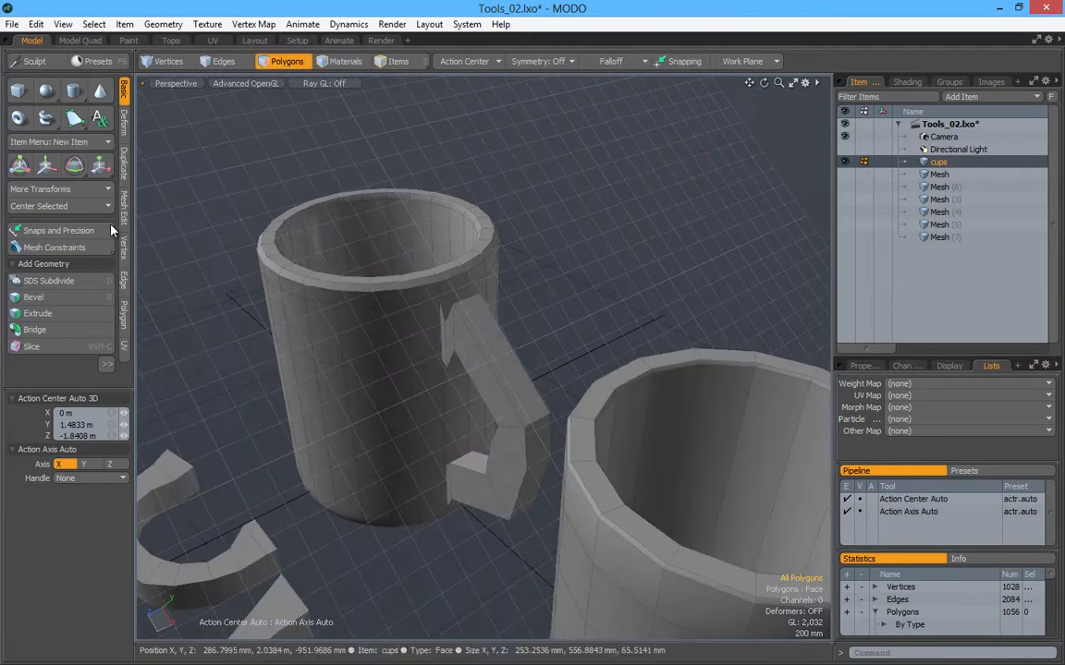
Draw a cube primitive on the work plane aligned to the cup's handle
click(18, 92)
drag(475, 322, 443, 318)
drag(515, 329, 529, 314)
key(space)
alt+drag(584, 272, 578, 321)
Clear the action center and delete the cube on the cup's handle
click(475, 61)
click(477, 61)
mouse_move(511, 146)
alt+mouse_down()
mouse_move(557, 320)
mouse_move(482, 333)
mouse_move(487, 319)
mouse_move(394, 357)
mouse_move(476, 357)
mouse_move(556, 377)
mouse_move(646, 288)
mouse_move(503, 351)
alt+mouse_up()
double_click(485, 359)
key(Delete)
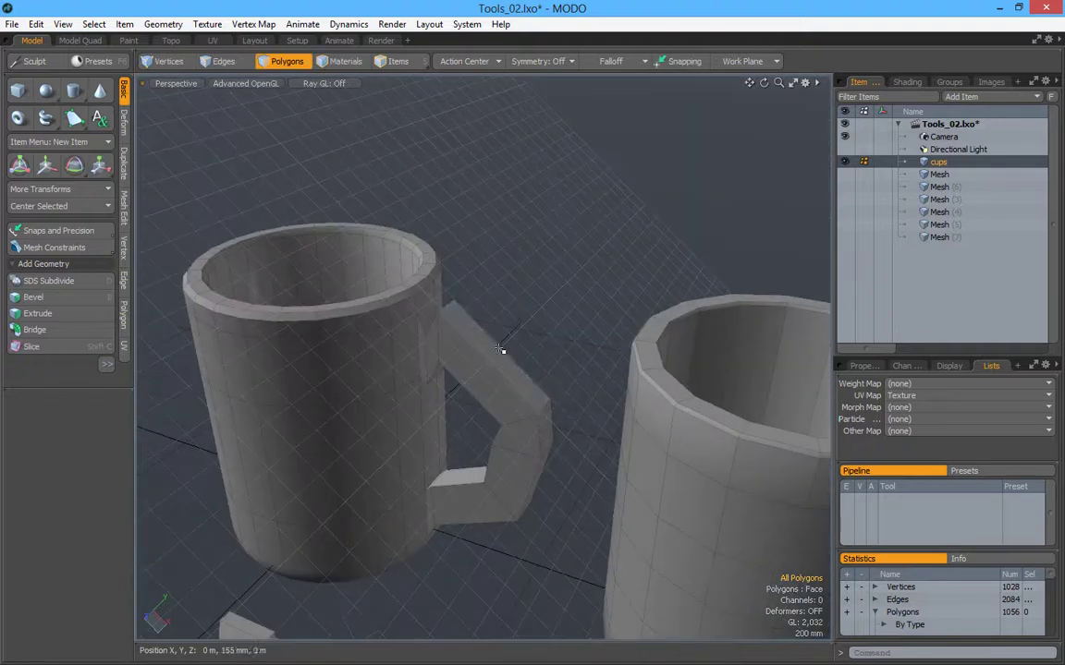
Reset the work plane to its default orientation and view the cups from another angle
click(499, 349)
key(End)
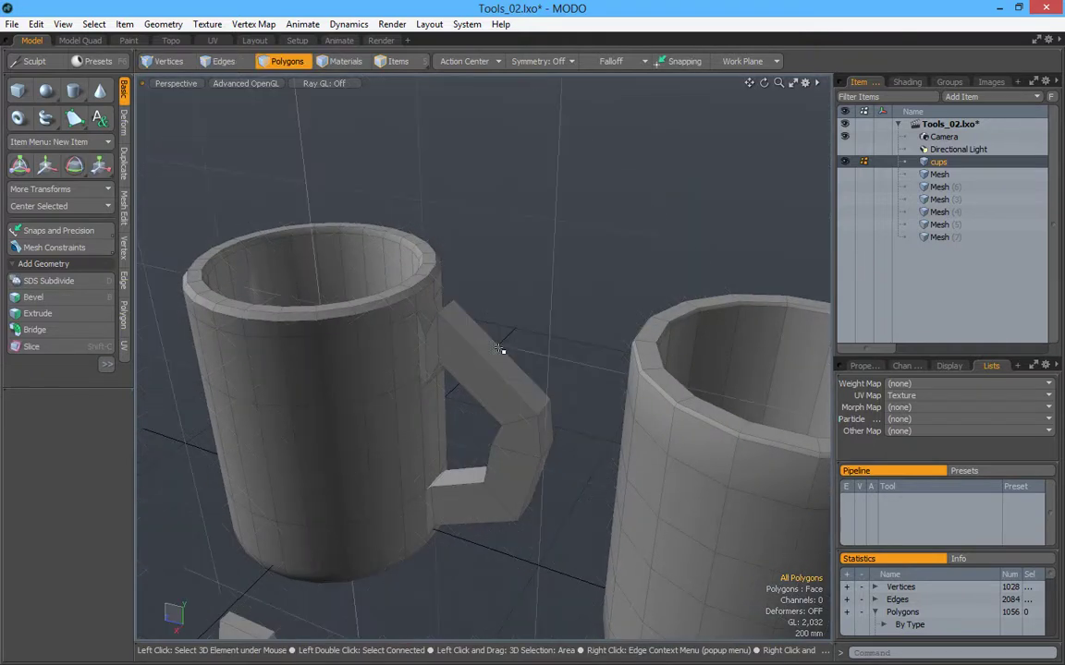
alt+right_drag(505, 345, 386, 407)
alt+drag(386, 406, 508, 446)
alt+right_drag(508, 446, 475, 415)
alt+drag(475, 416, 451, 396)
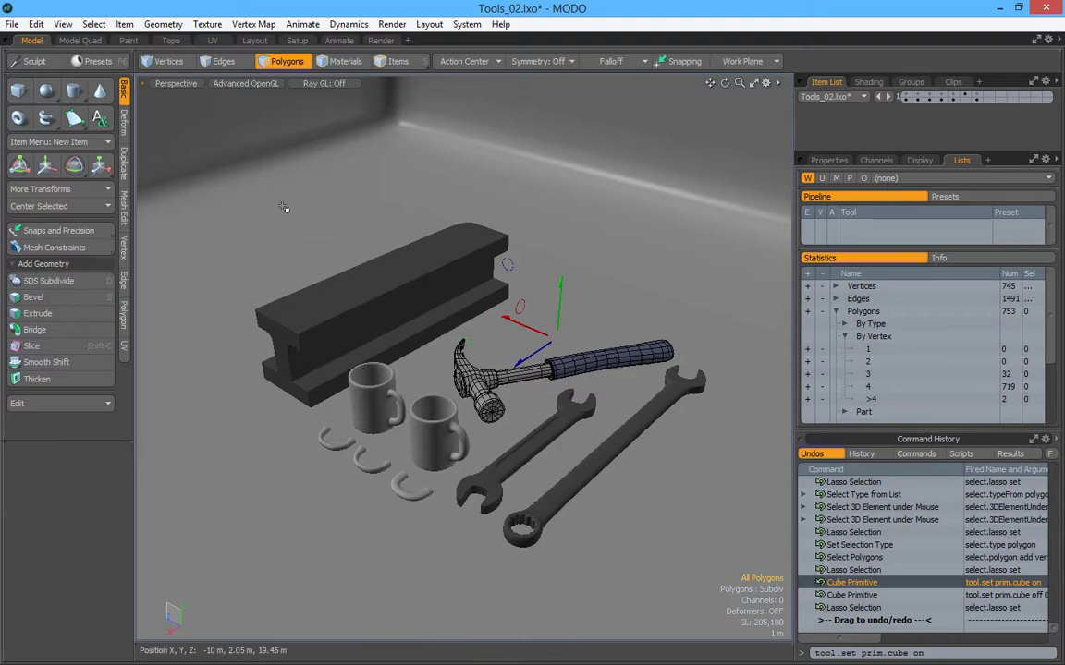
Switch to the Paint layout and browse the sculpt brush presets
click(130, 41)
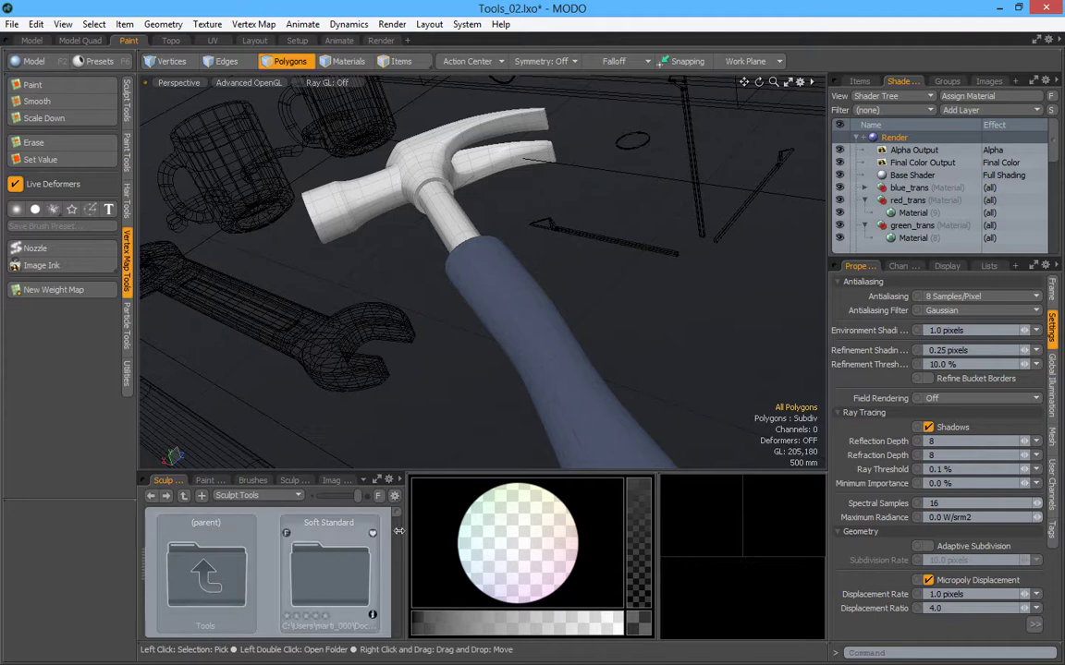
scroll(394, 579, down, 5)
scroll(389, 577, down, 5)
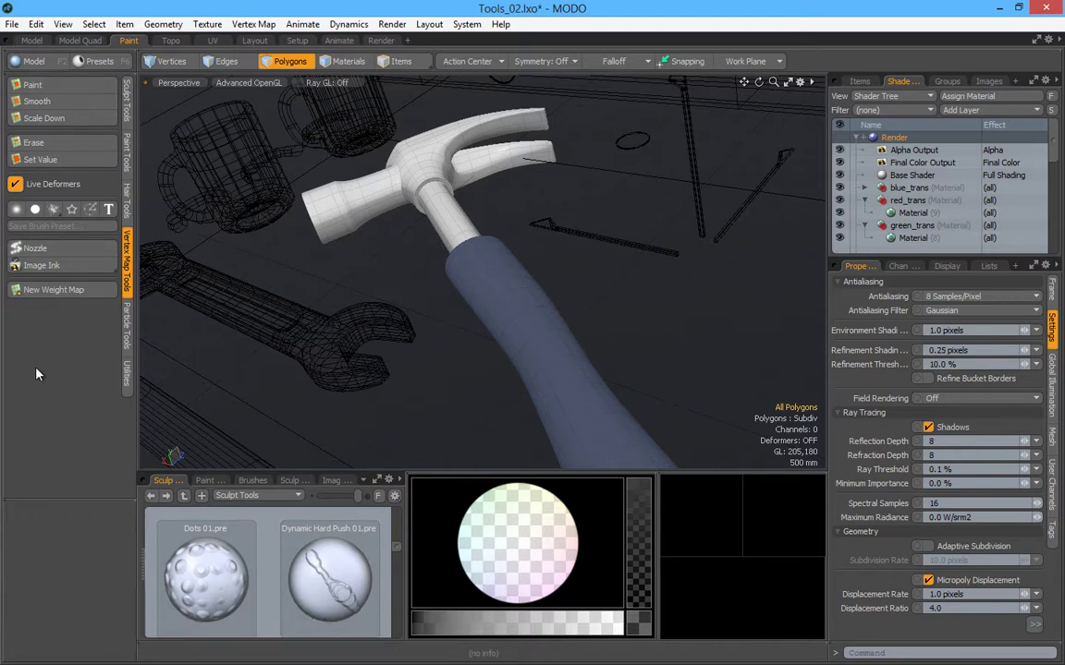
Review the Sculpt, Paint, Hair, Vertex Map and Particle tool sets, ending on the Sculpt tools
click(123, 96)
click(128, 157)
click(128, 201)
click(127, 262)
click(127, 328)
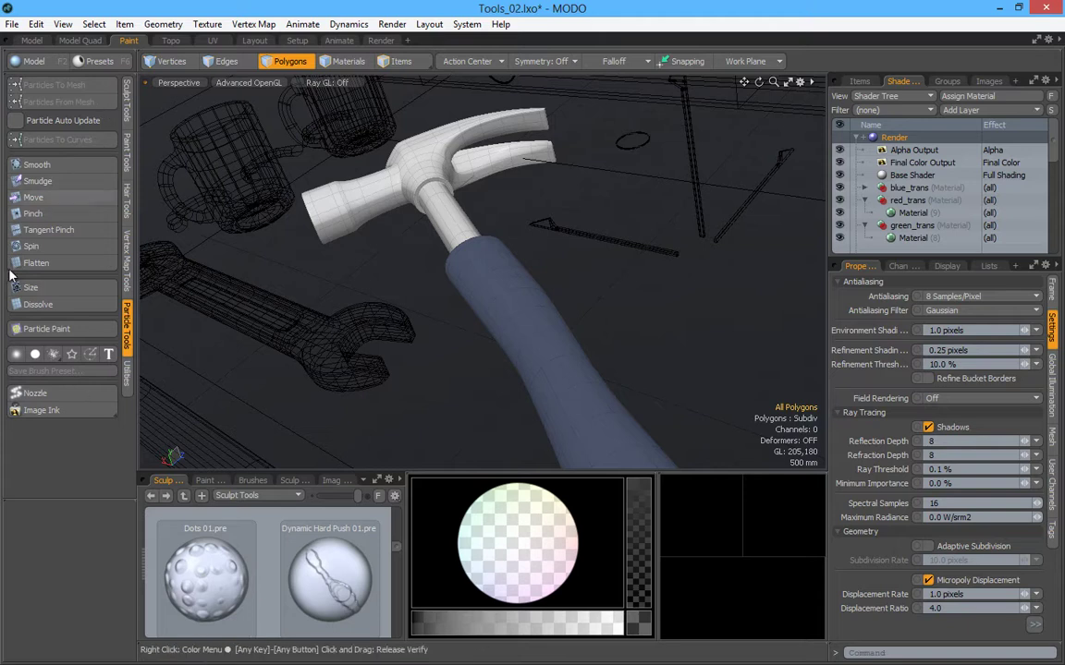
click(127, 97)
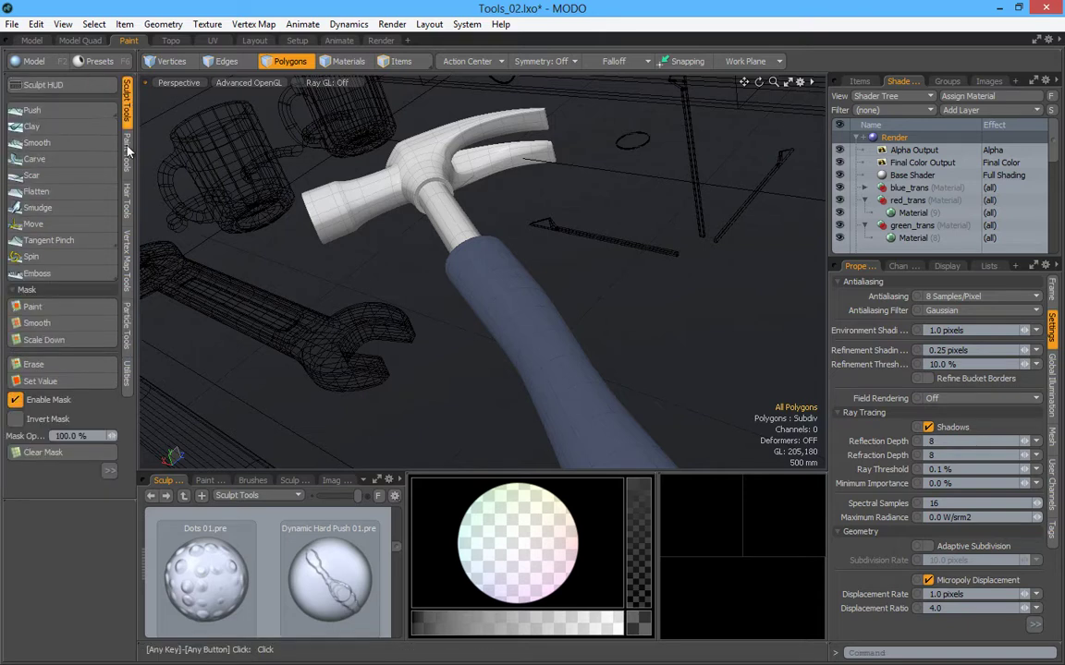
Return to the Model layout and look at the floating Sculpt palette, closing it again
click(32, 40)
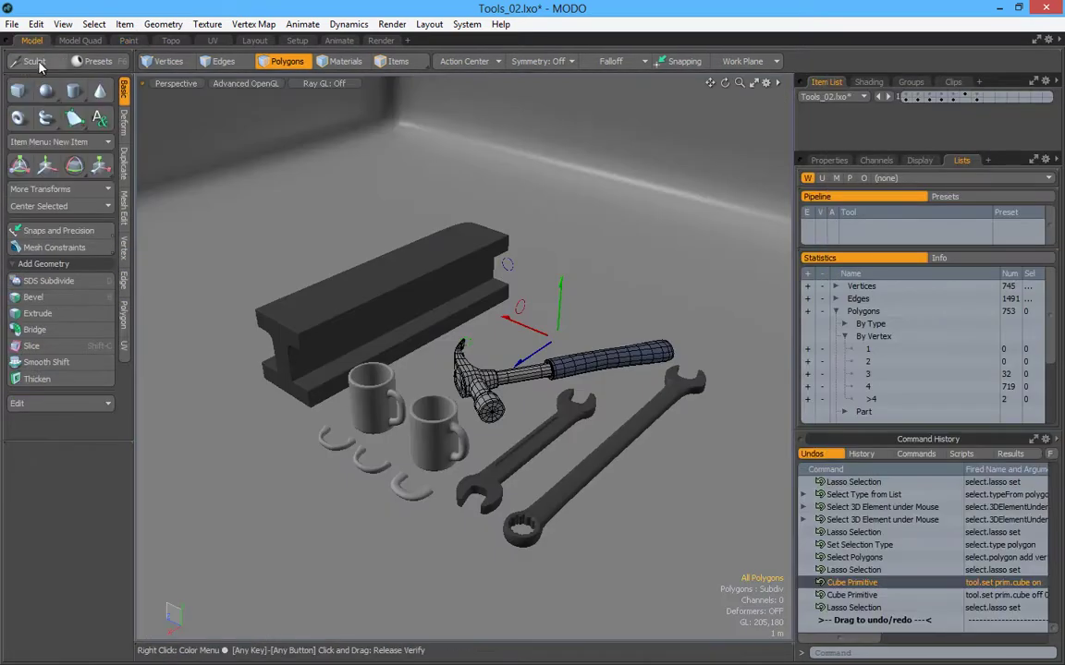
click(39, 62)
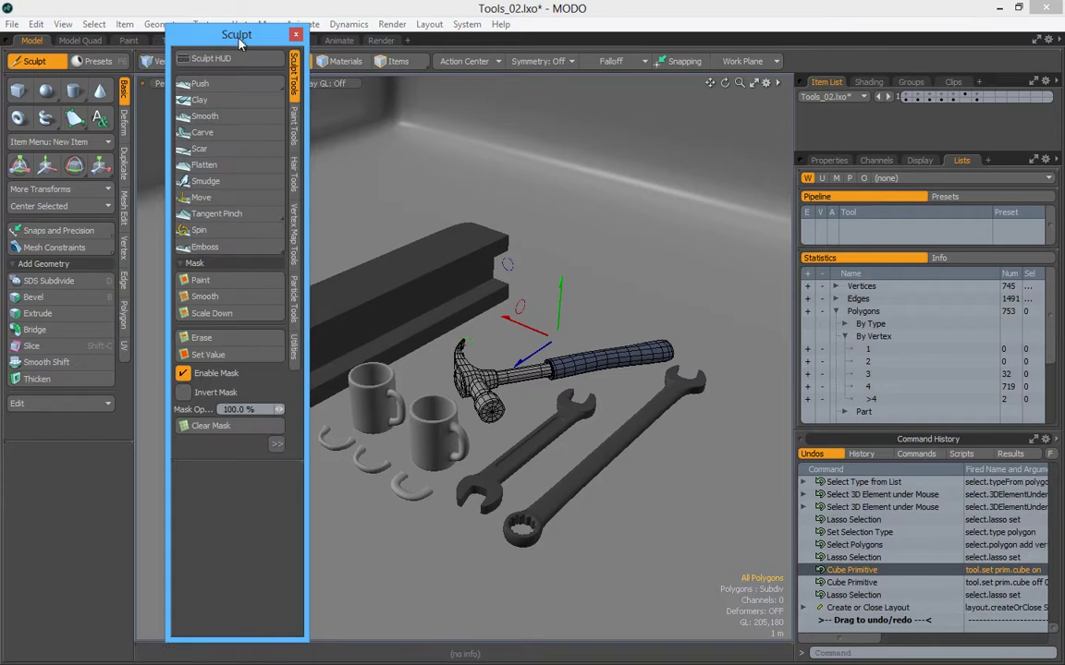
mouse_move(272, 64)
mouse_down()
mouse_move(326, 33)
mouse_move(263, 45)
mouse_up()
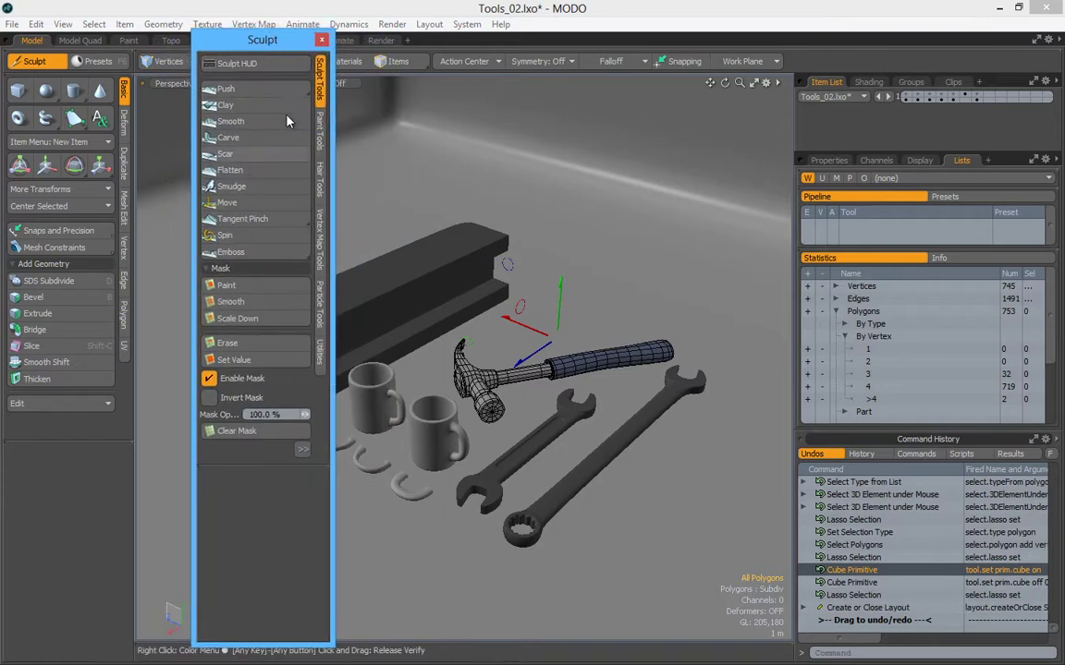
click(321, 41)
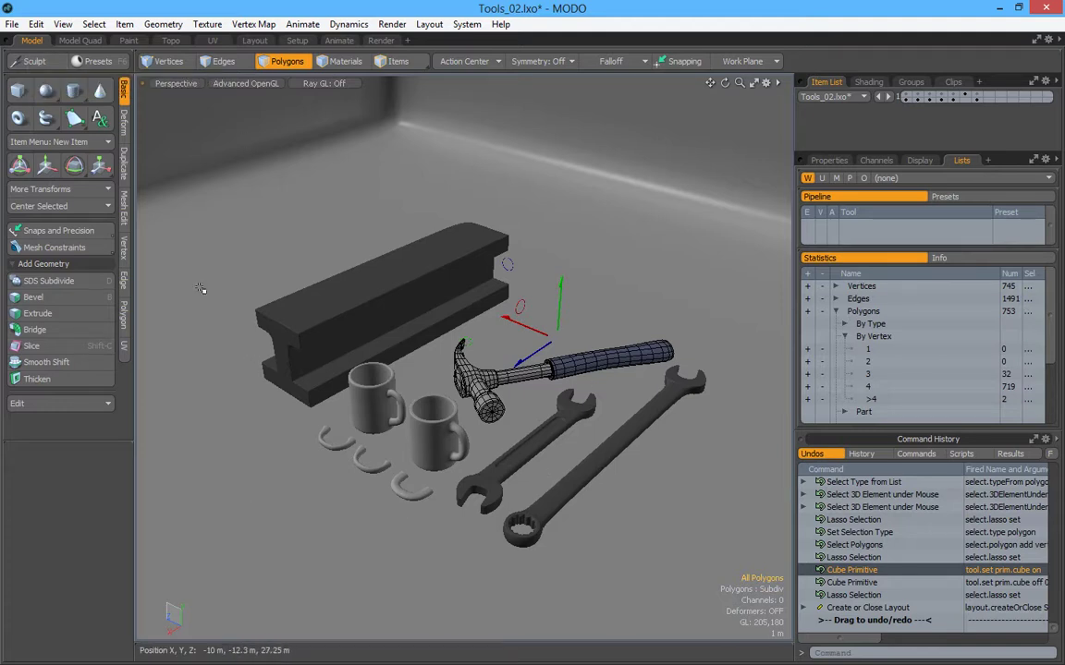
Reopen and close the floating Sculpt palette, and switch to the Paint layout
click(32, 61)
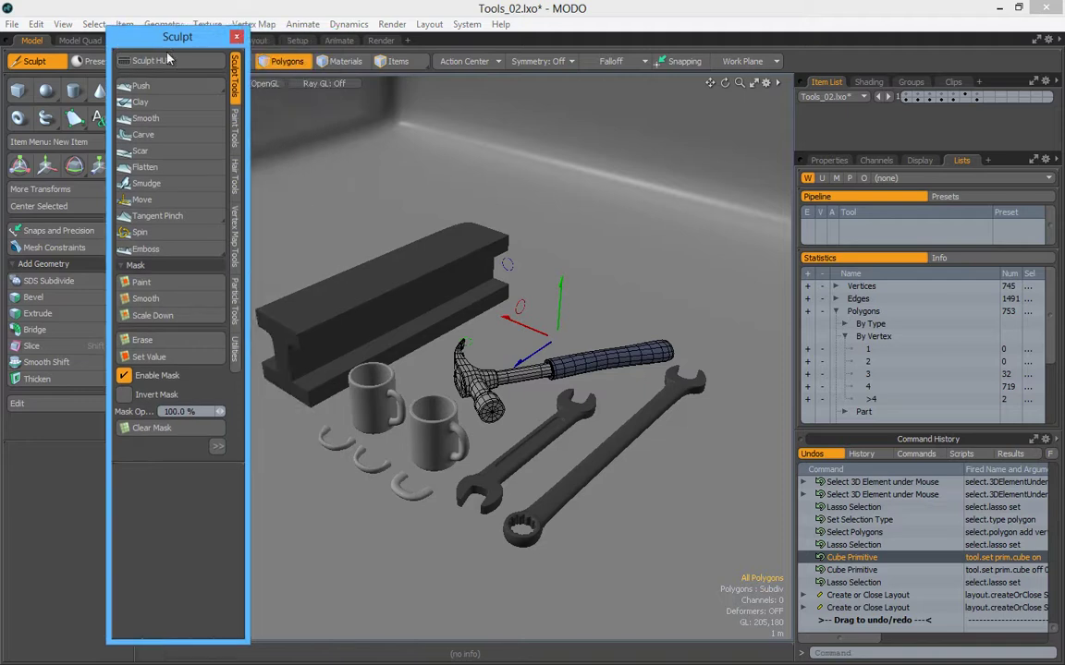
drag(222, 43, 262, 48)
click(276, 42)
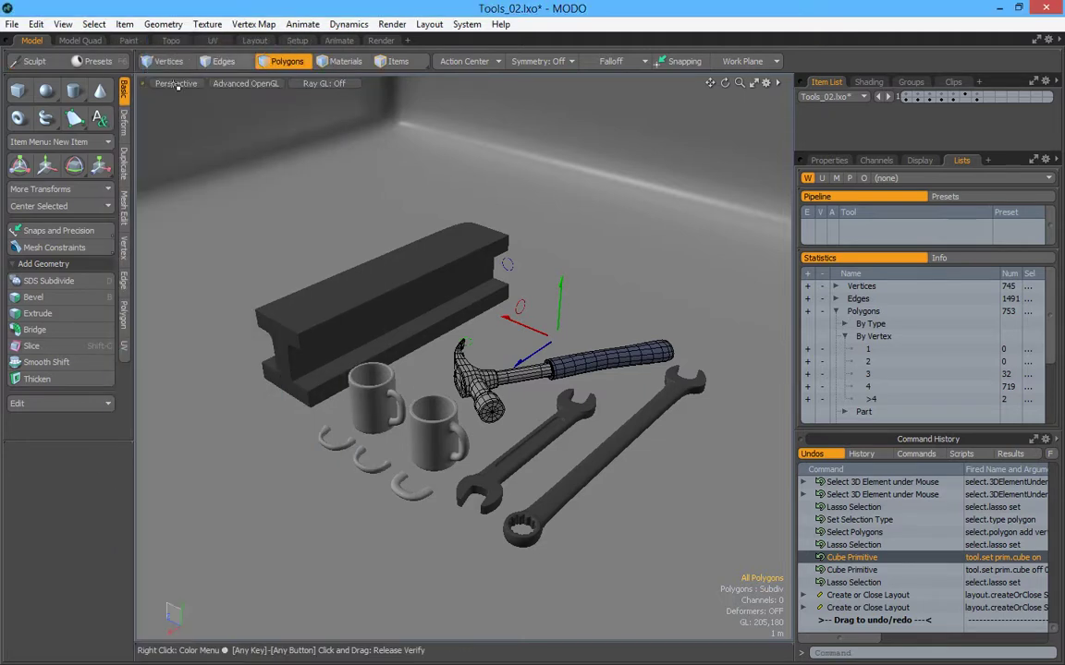
click(129, 41)
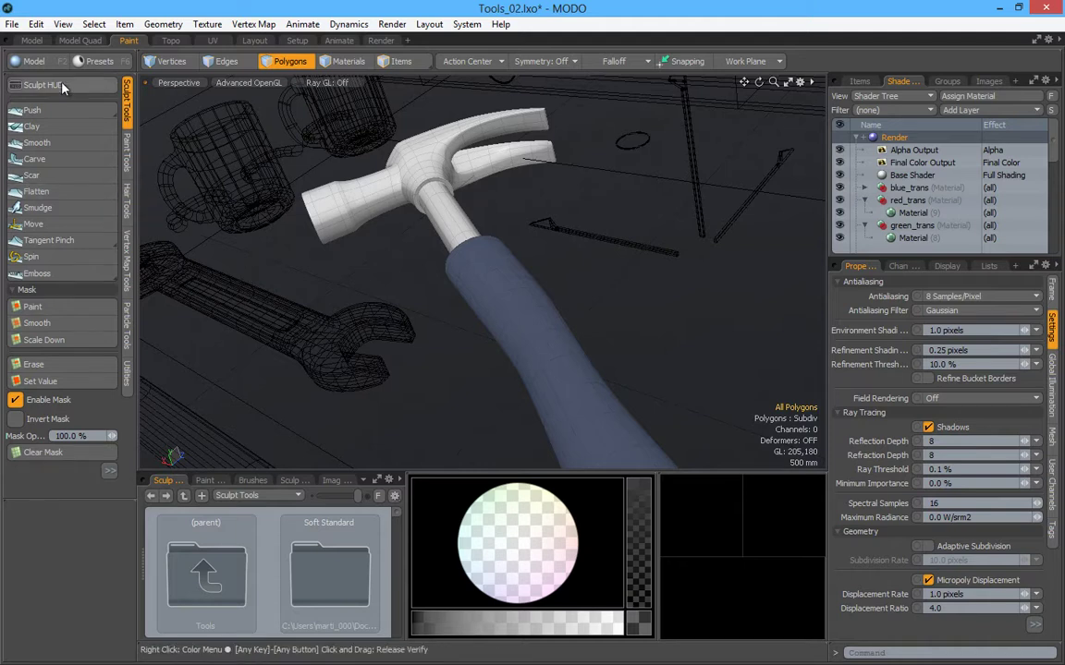
Look over the floating Model palette and the Presets browser, closing each one again
click(34, 61)
drag(531, 60, 238, 71)
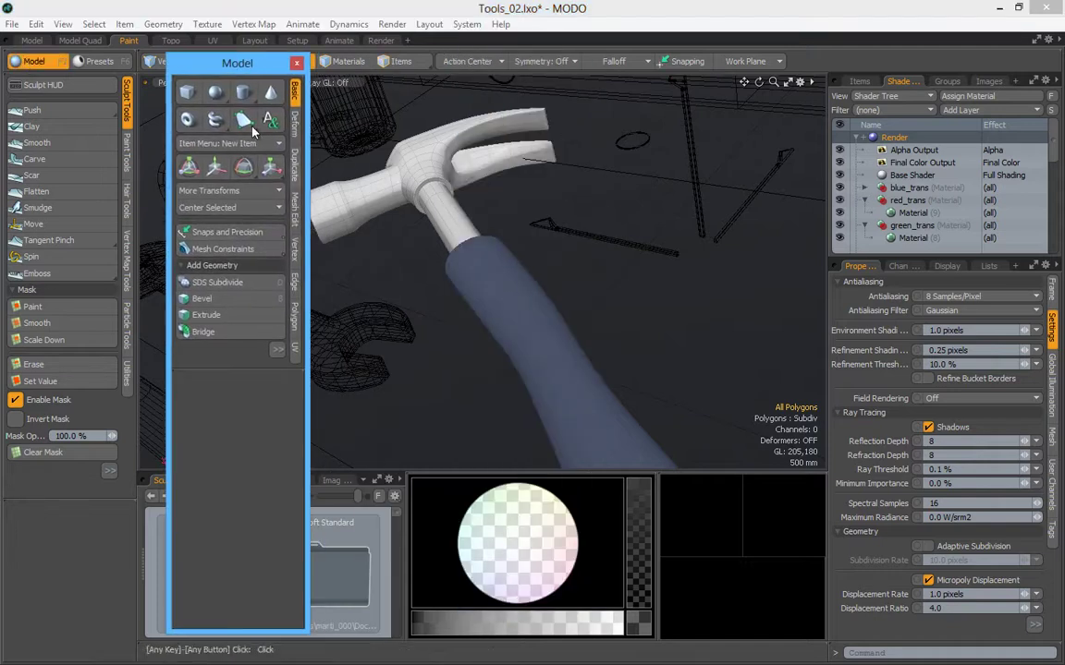
click(298, 65)
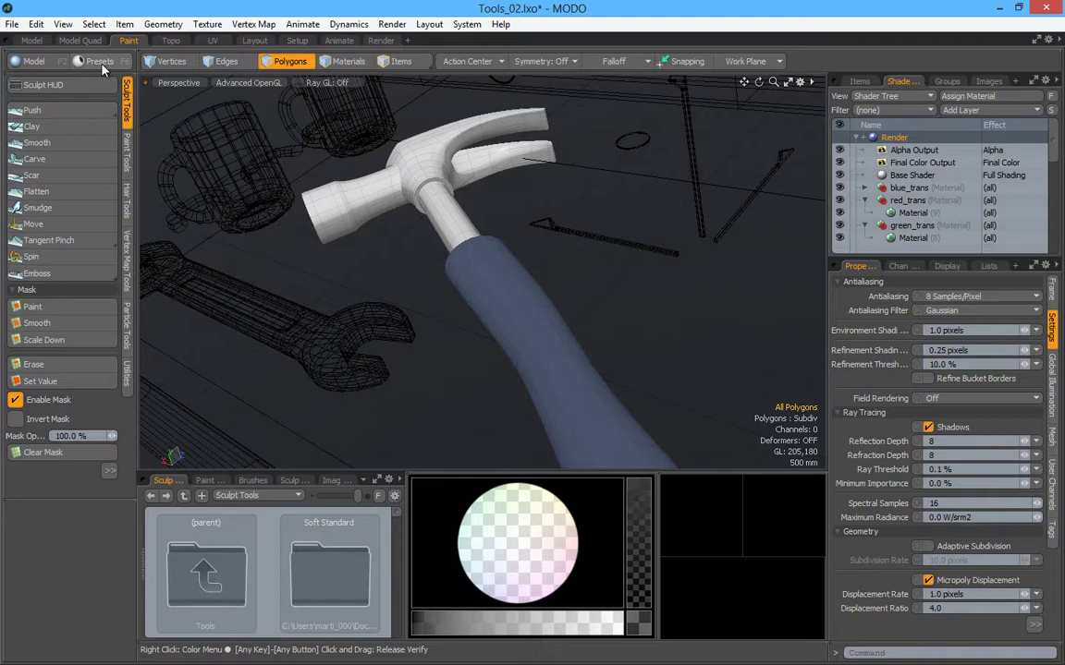
click(89, 59)
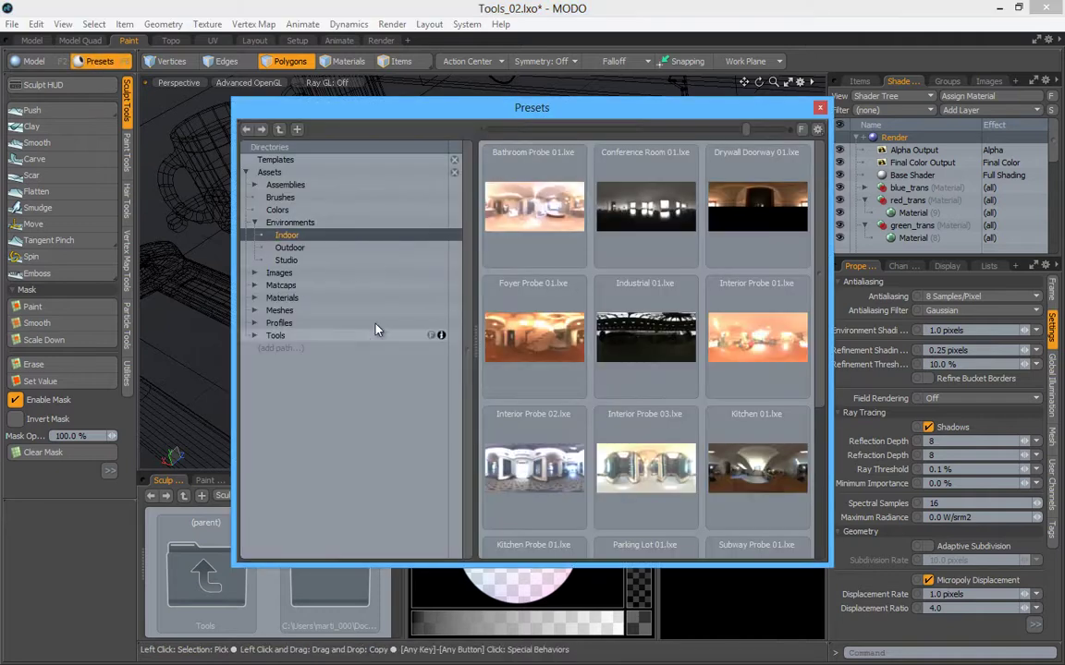
click(818, 110)
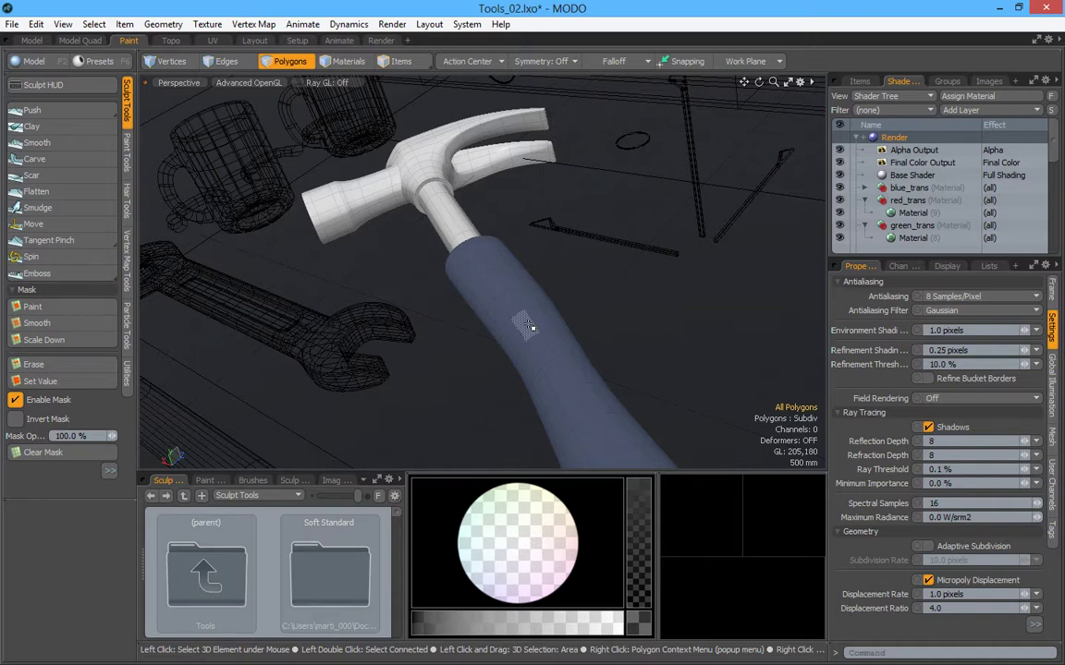
Switch to the Topo layout and examine the mugs and hammer up close
click(170, 41)
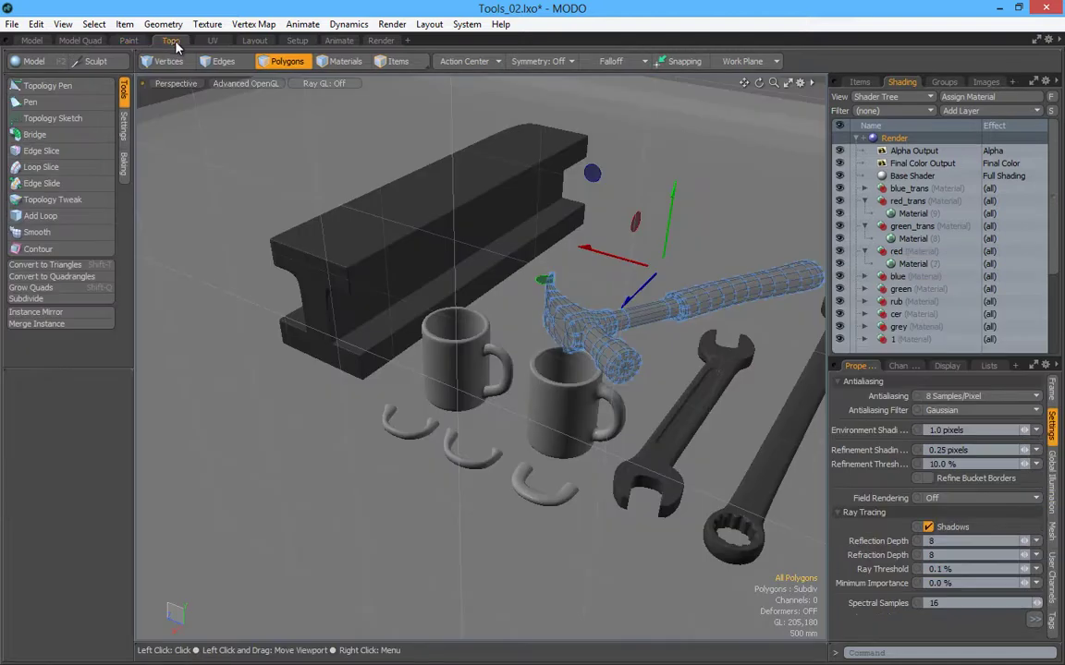
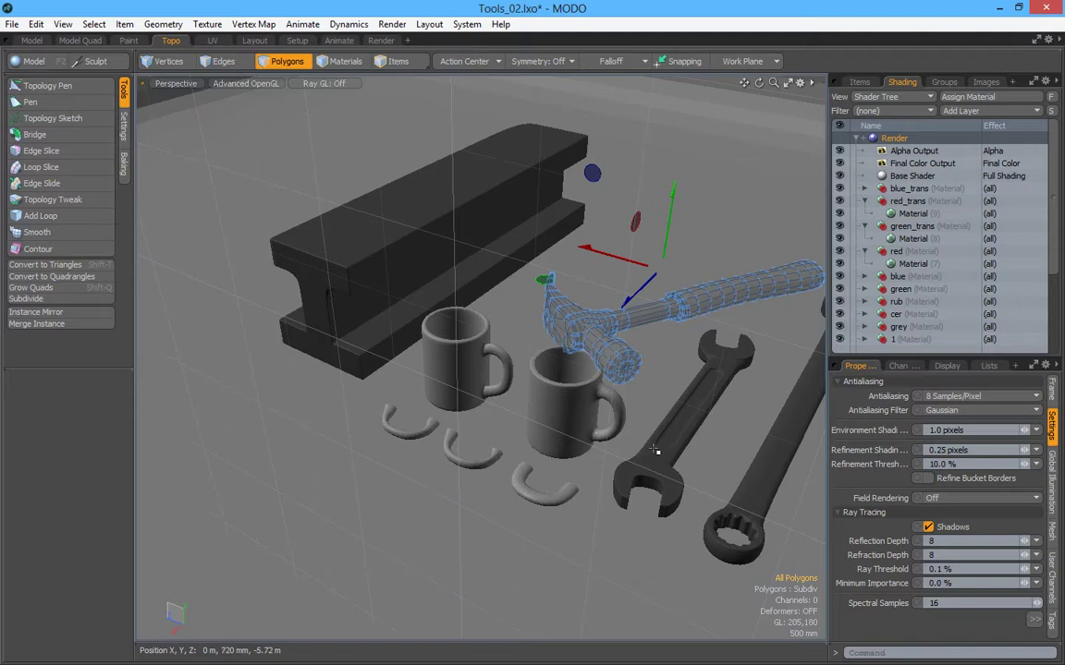
alt+drag(632, 450, 658, 418)
alt+right_drag(592, 399, 670, 393)
mouse_move(570, 381)
alt+mouse_down()
mouse_move(623, 347)
mouse_move(605, 387)
mouse_move(592, 381)
alt+mouse_up()
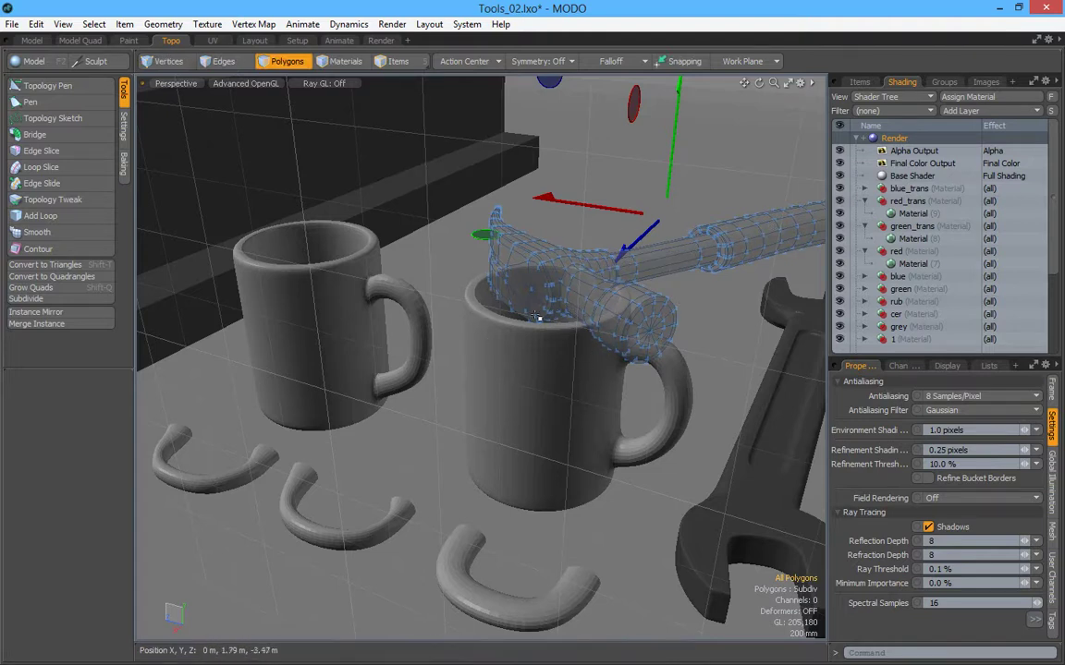
Compare how the mugs and hammer display in the Model layout and the Topo layout
click(28, 41)
alt+scroll(592, 403, up, 5)
alt+drag(592, 404, 527, 421)
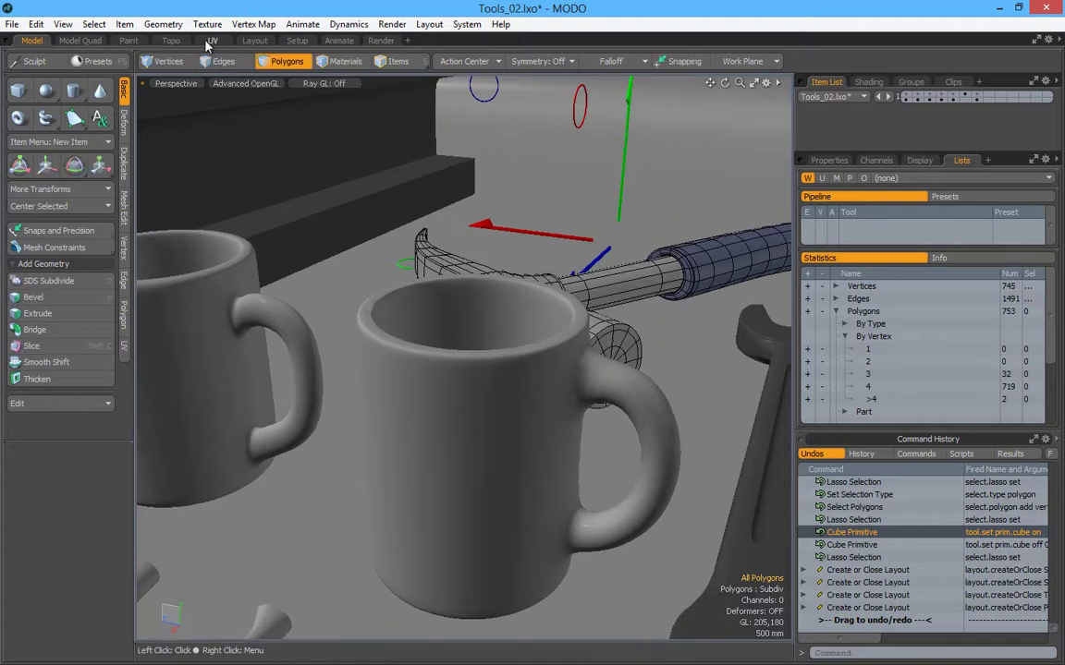
click(154, 42)
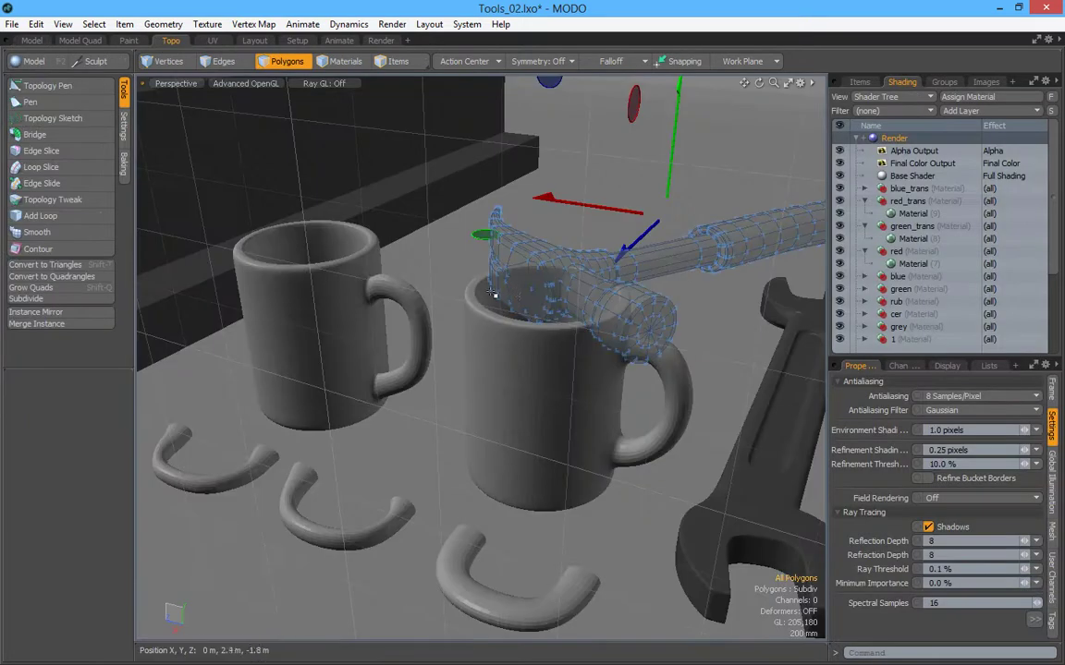
alt+drag(554, 411, 527, 407)
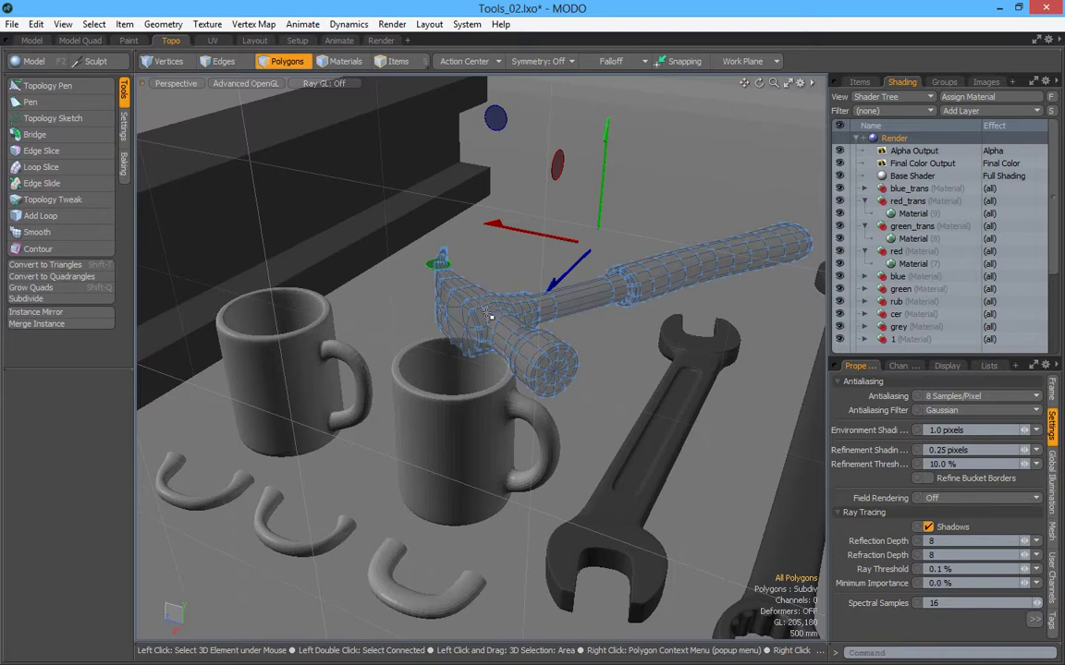
Switch to the UV layout and examine the hammer's UV map alongside its 3D view
click(211, 41)
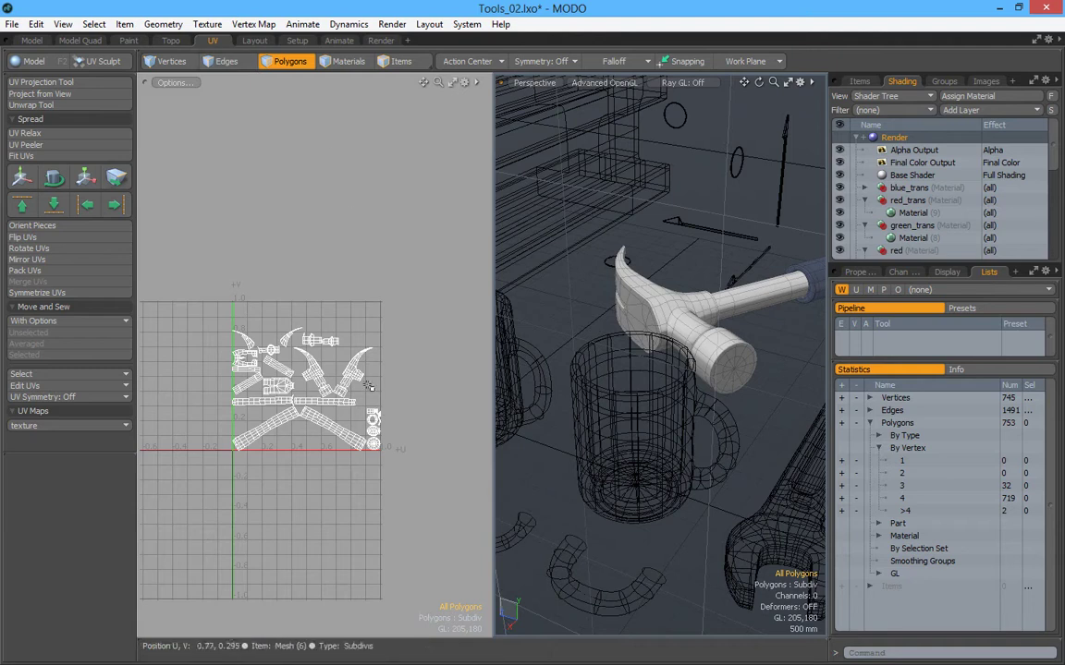
alt+drag(629, 274, 628, 330)
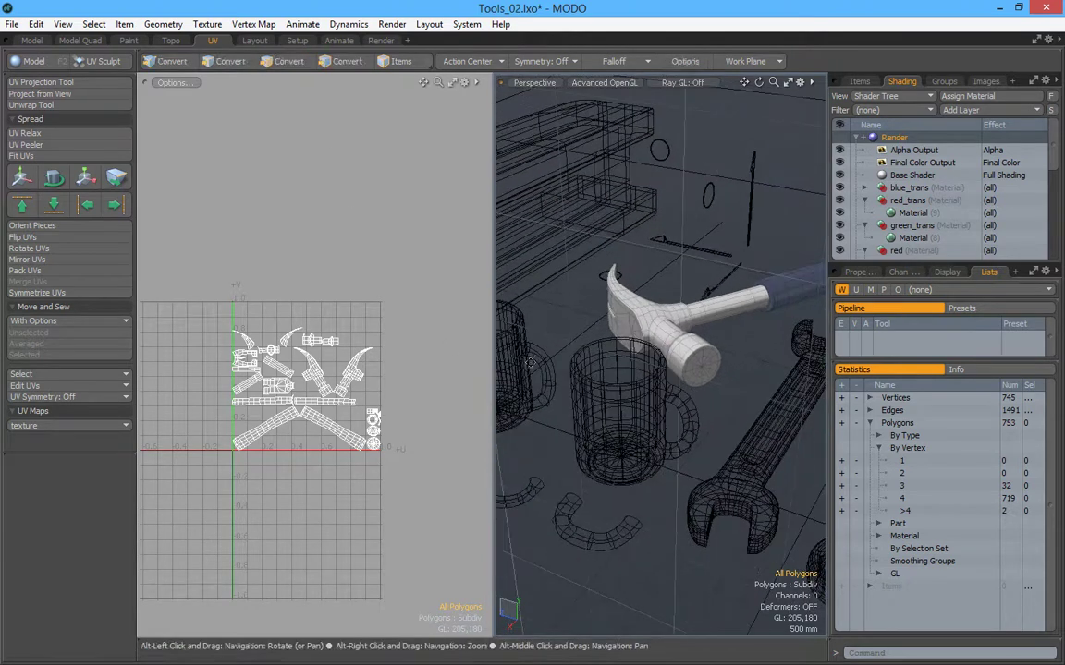
alt+drag(647, 351, 678, 367)
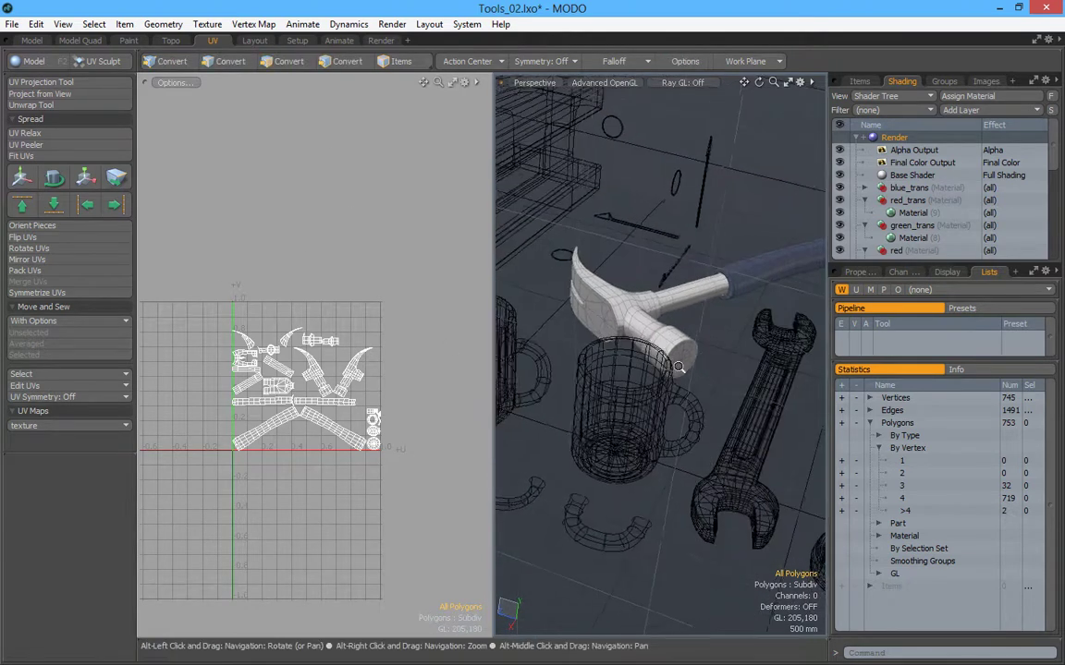
alt+right_drag(678, 368, 671, 364)
alt+middle_drag(671, 364, 642, 427)
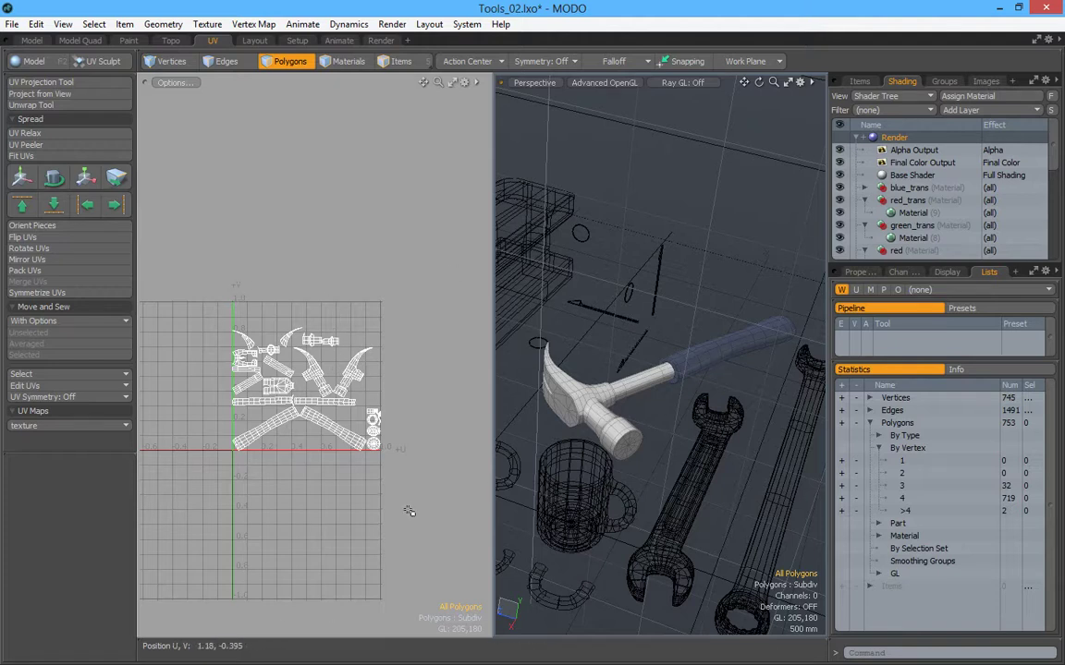
Switch to the Layout layout and view its floating Model and Sculpt palettes, closing each one
click(255, 41)
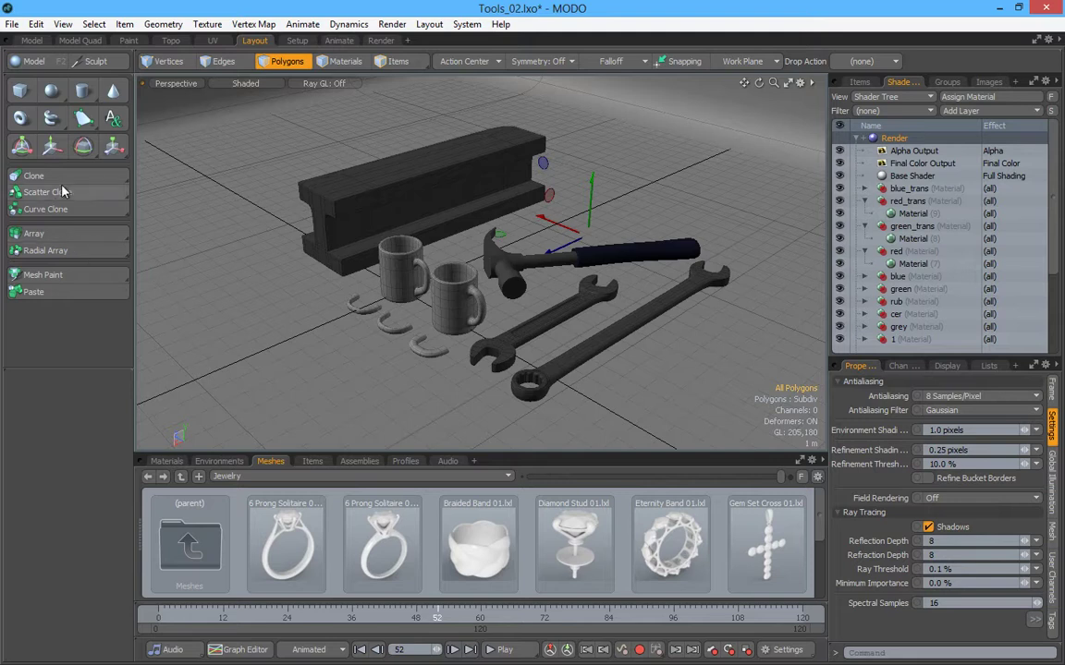
click(33, 63)
drag(285, 108, 248, 86)
click(260, 82)
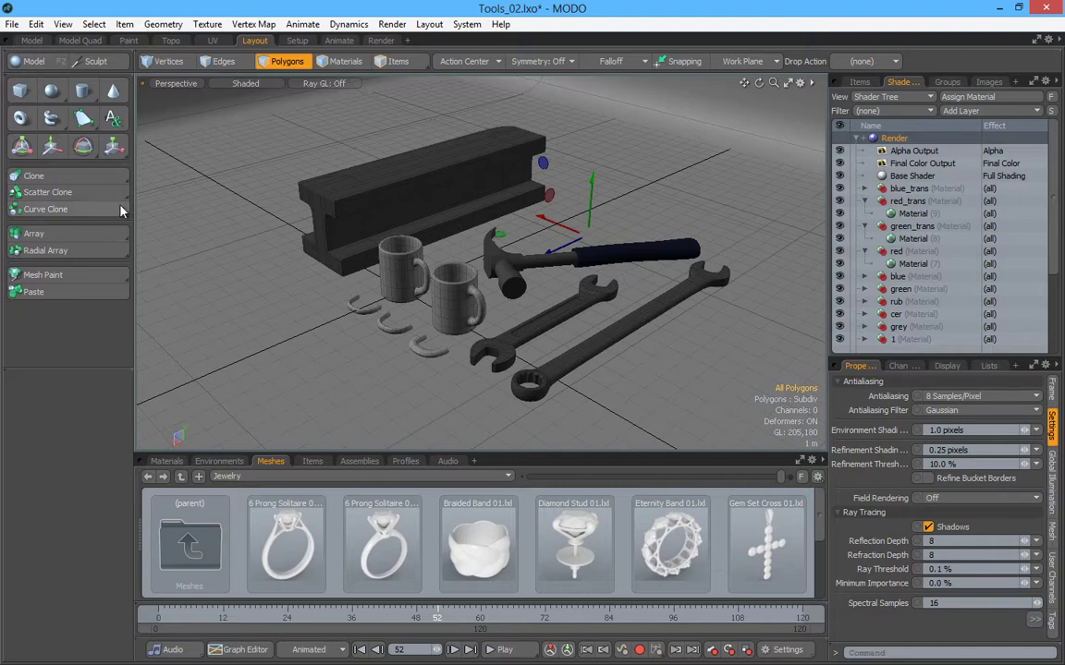
click(95, 65)
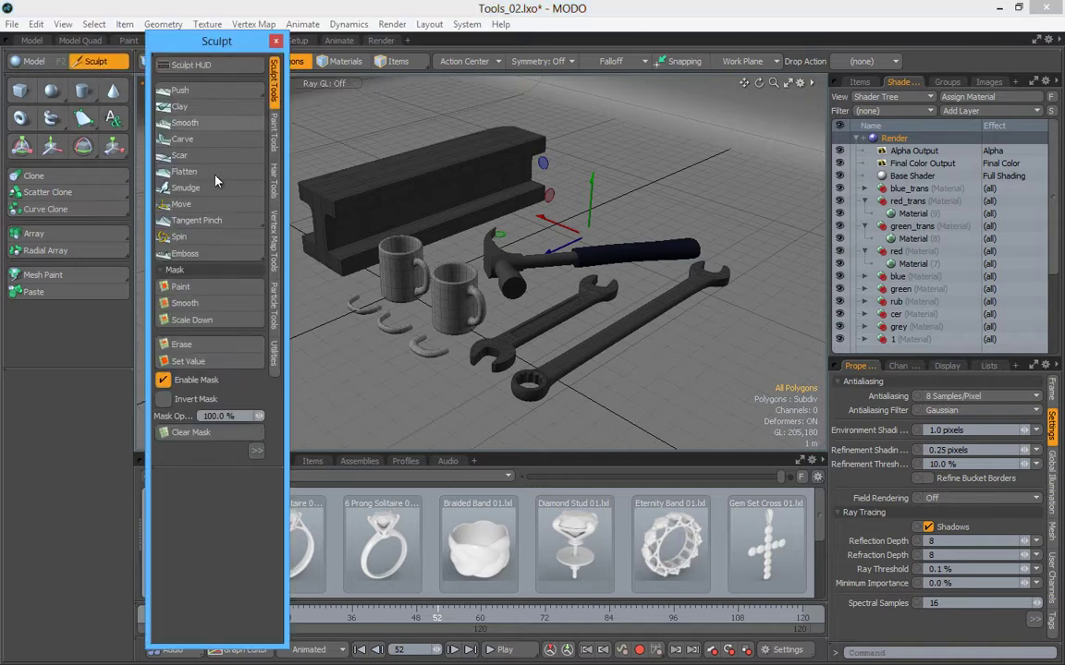
click(276, 43)
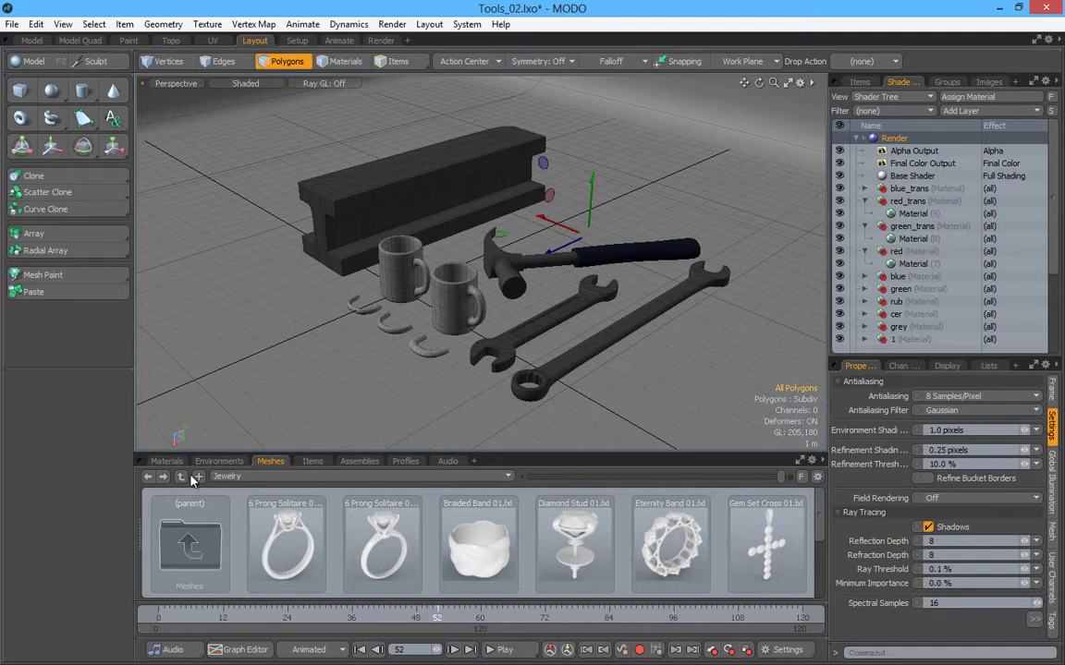
Look through the Environments and Assemblies presets, ending on the Items presets
click(219, 461)
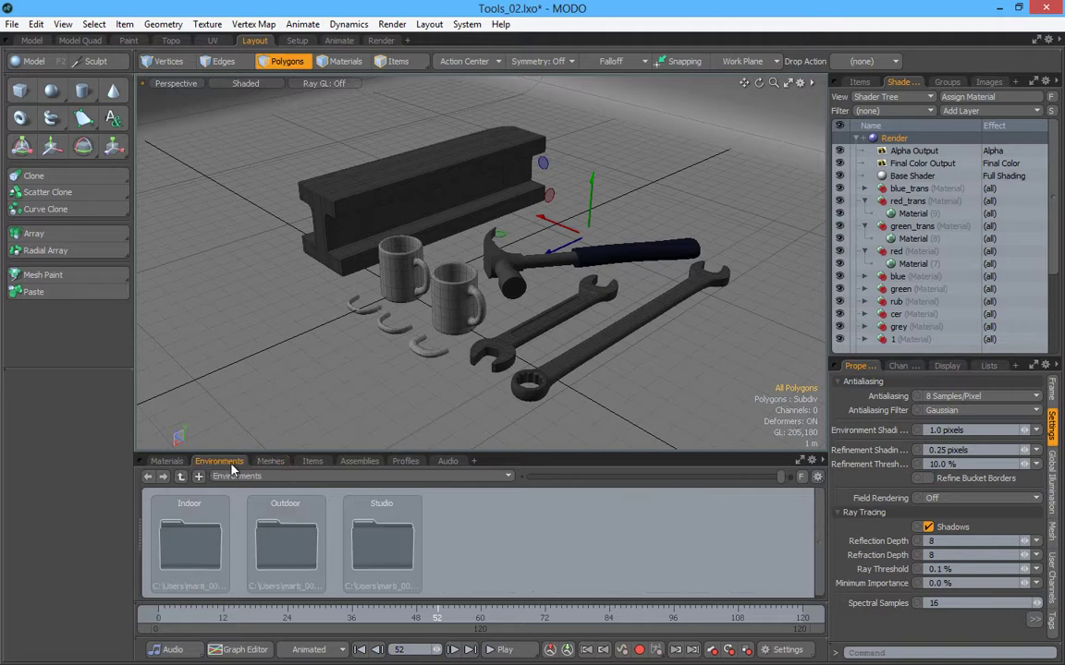
click(317, 461)
click(359, 462)
click(319, 462)
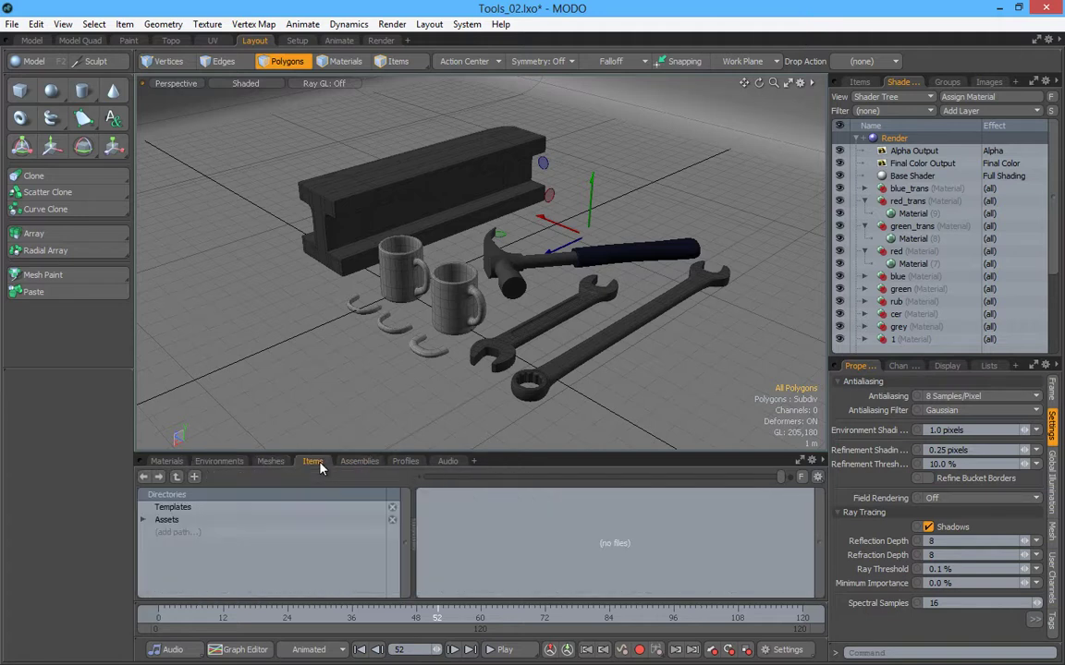
Browse the Assets directories through Assemblies, Particles, Environments and Meshes, ending on the Basic meshes
click(144, 520)
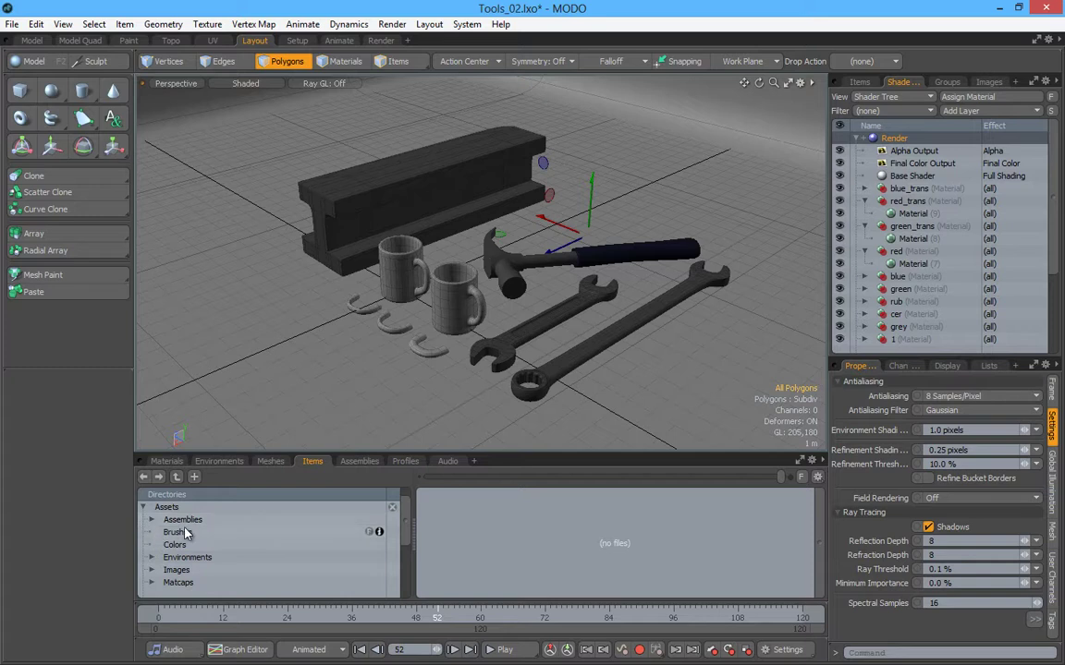
click(152, 521)
click(189, 533)
click(203, 546)
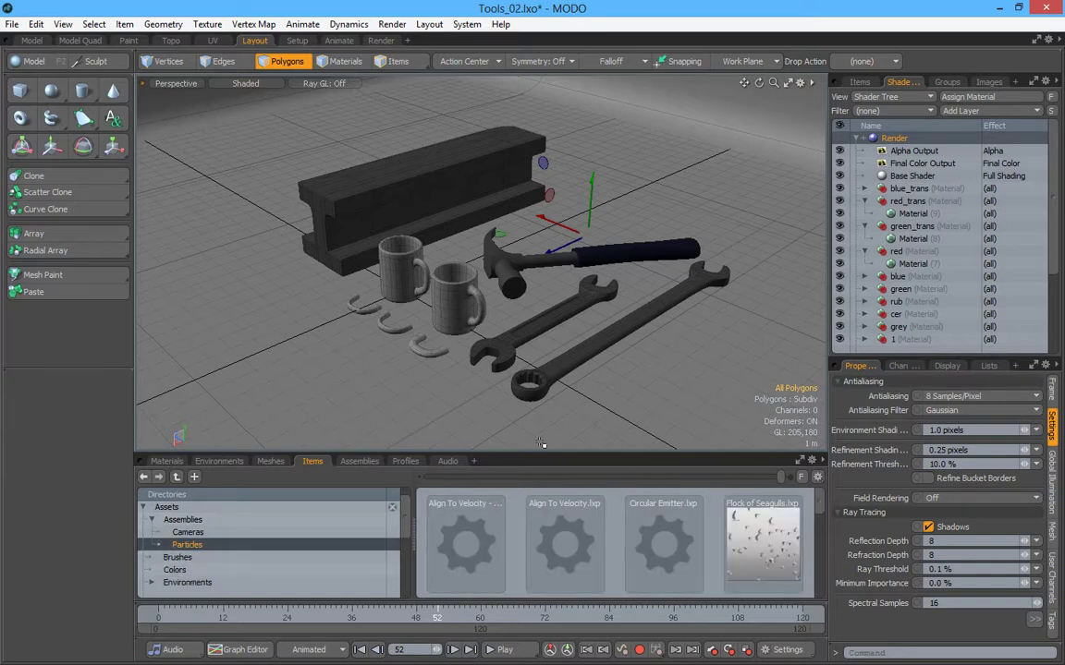
click(154, 582)
scroll(225, 557, down, 3)
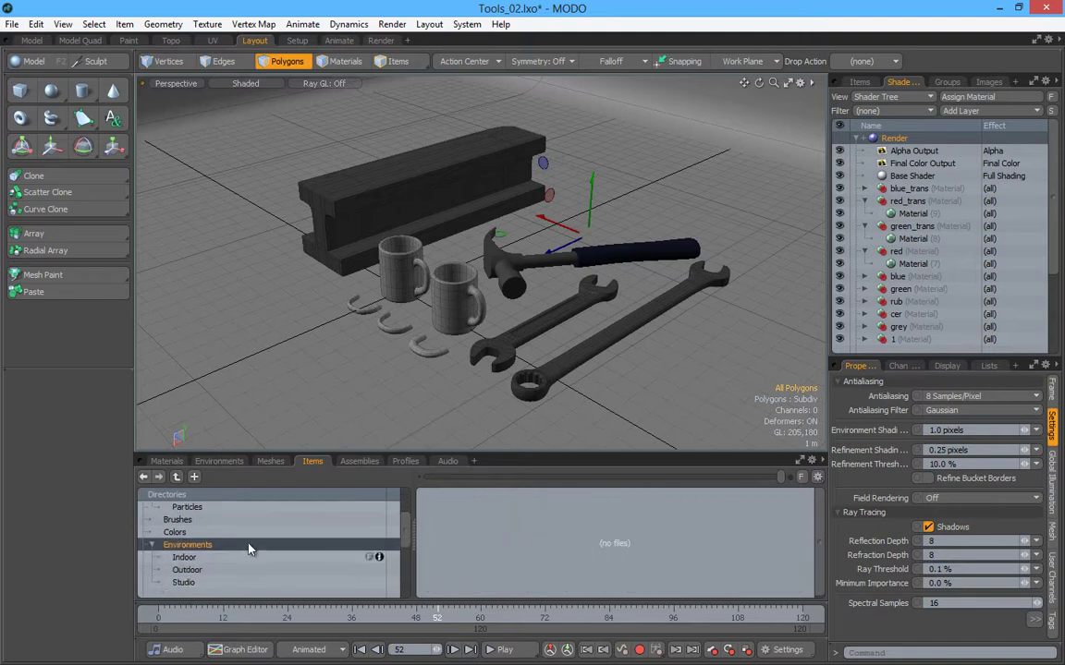
click(172, 557)
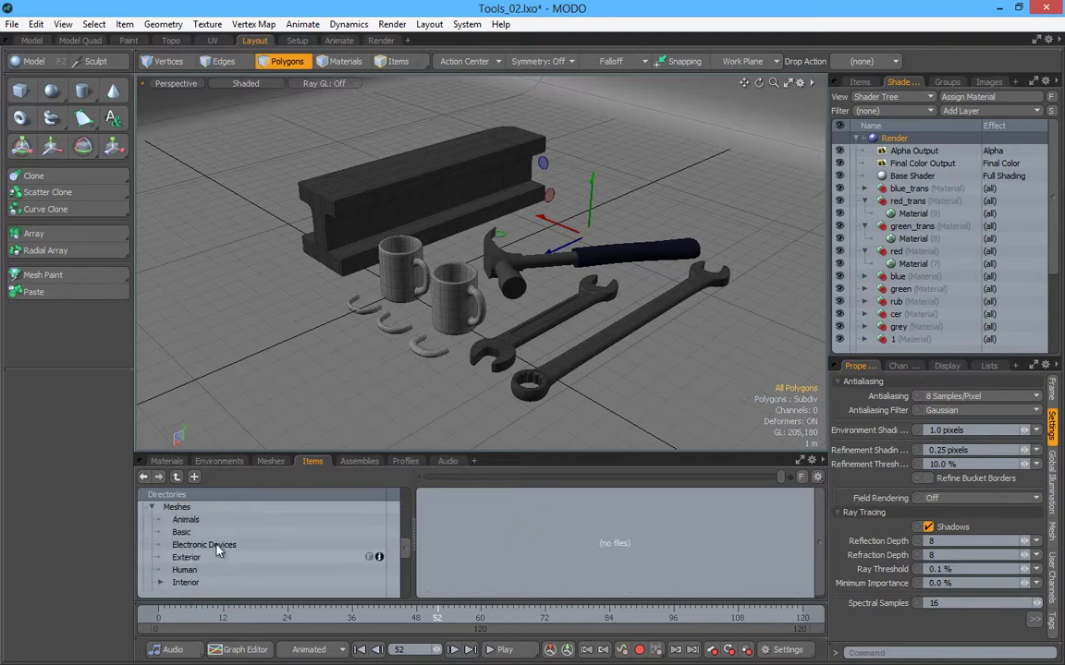
click(194, 545)
click(189, 533)
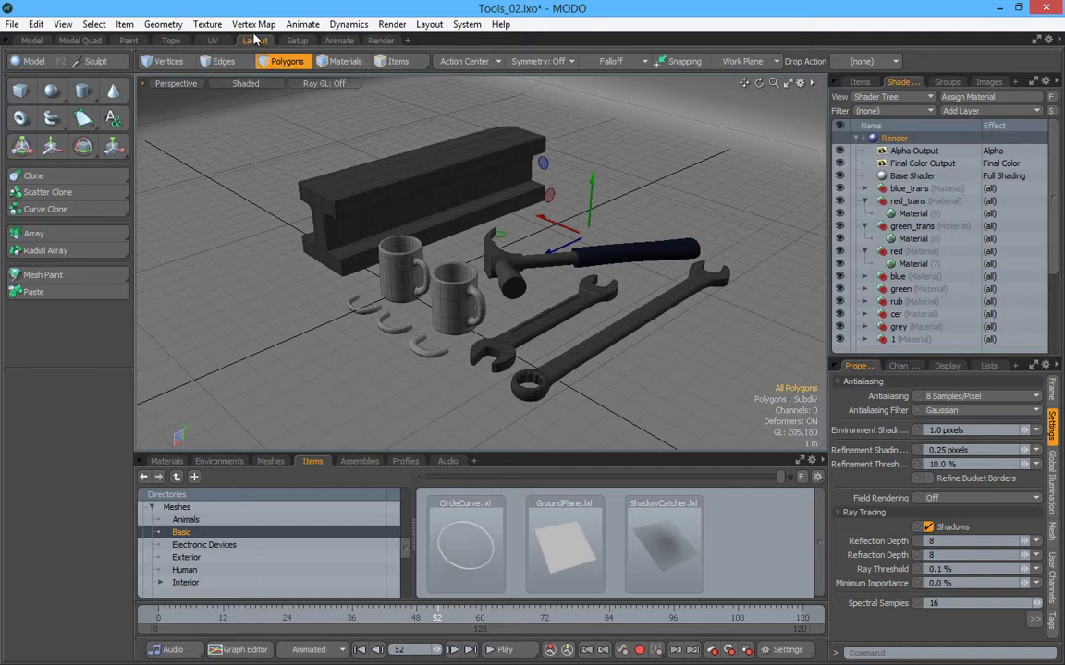
View the Setup layout, switch to the Animate layout and move the current time to frame 69
click(297, 40)
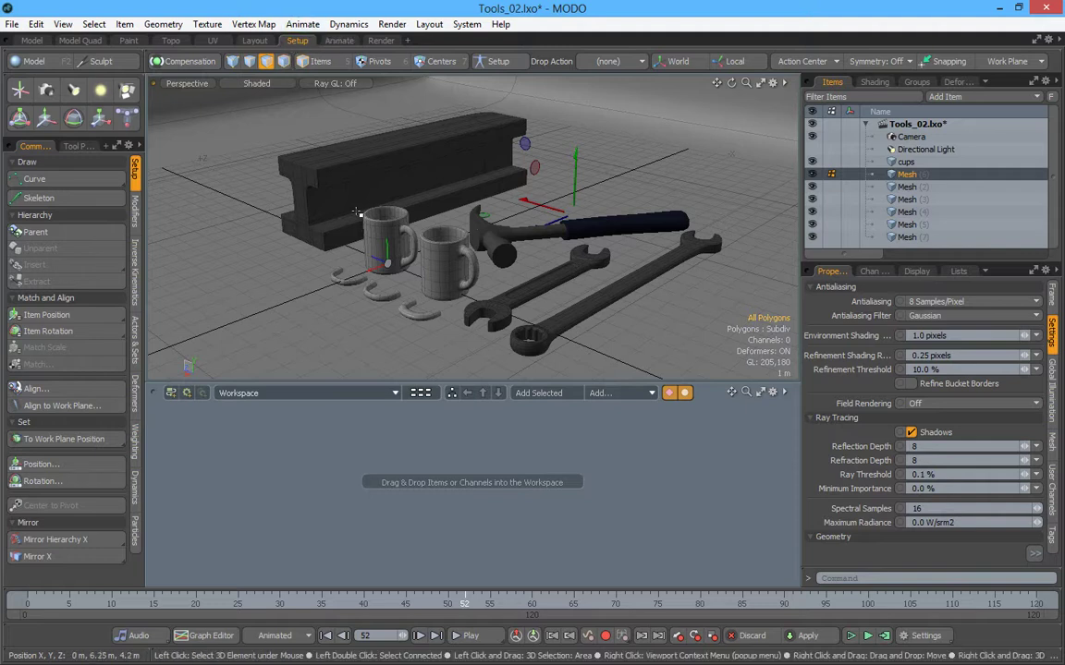
click(339, 41)
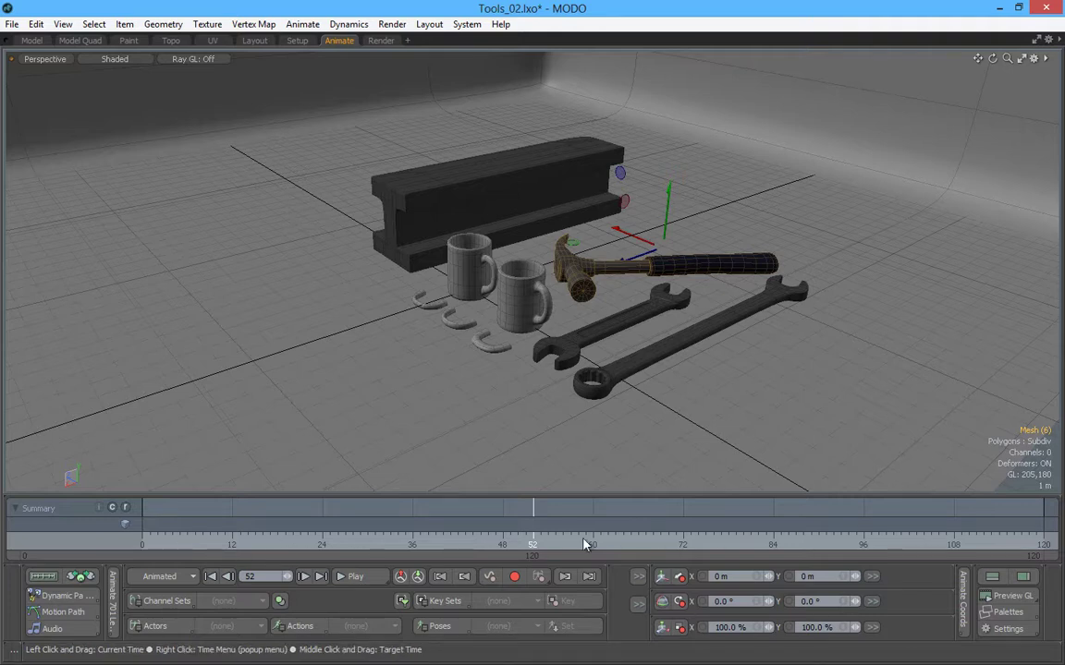
mouse_move(944, 544)
mouse_down()
mouse_move(218, 543)
mouse_move(660, 543)
mouse_up()
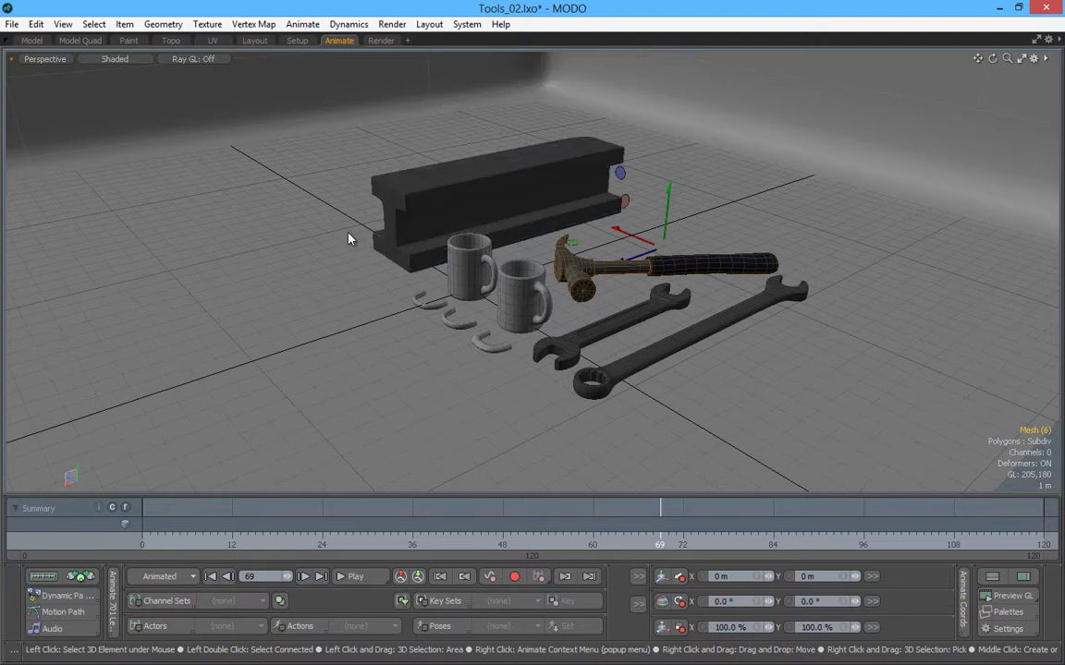
Switch to the Render layout, select individual wrench meshes in the item list, and parent Mesh (2) under Mesh (6)
click(381, 40)
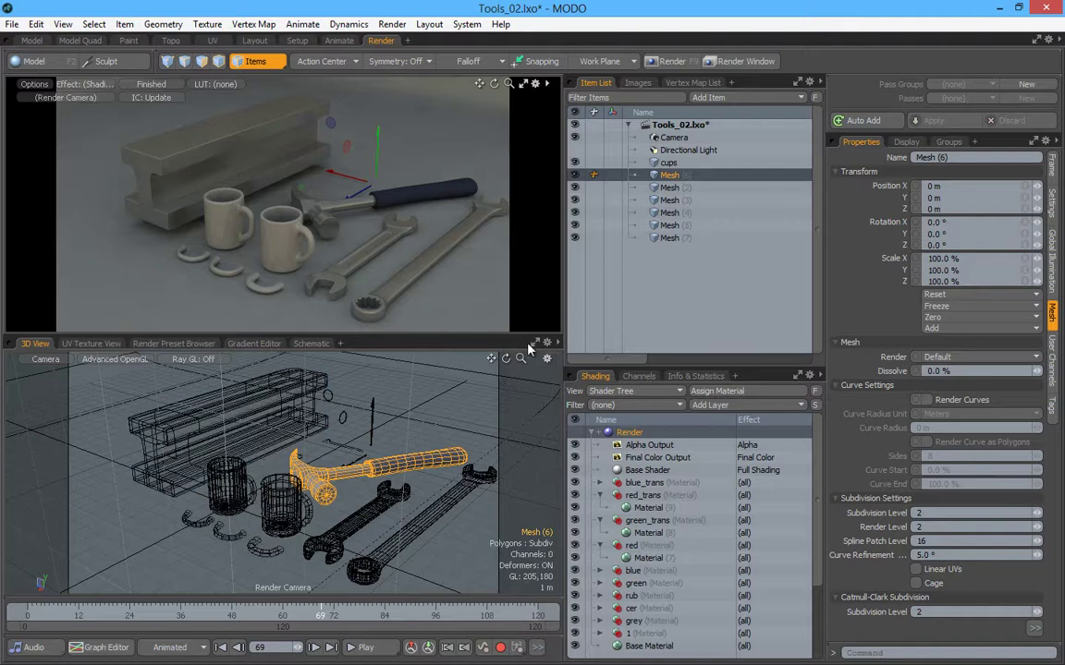
click(698, 199)
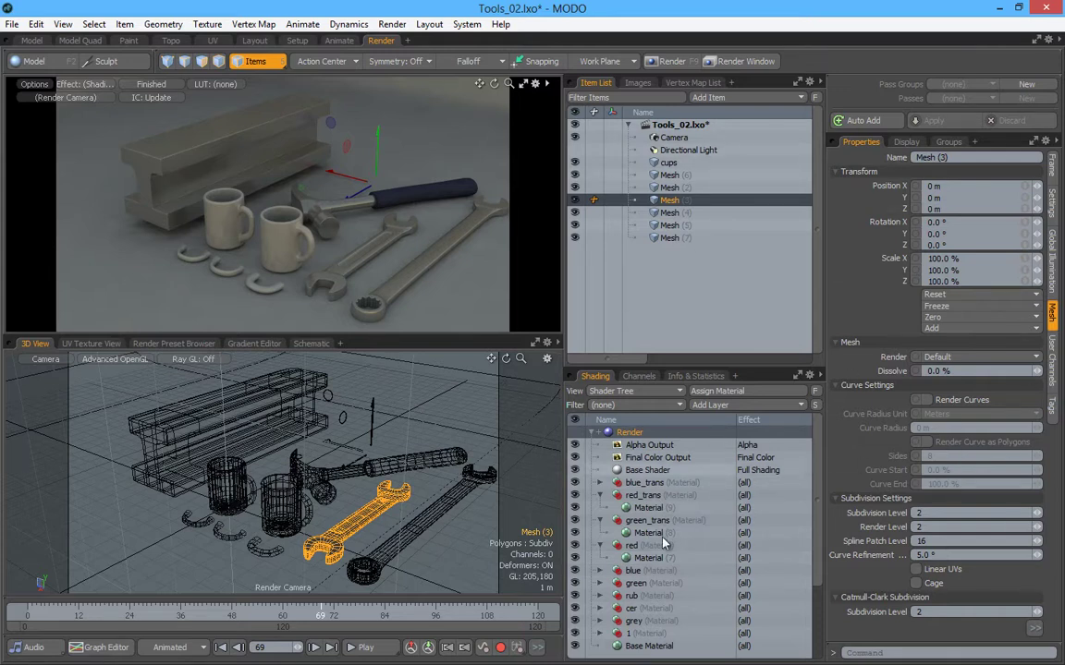
click(670, 211)
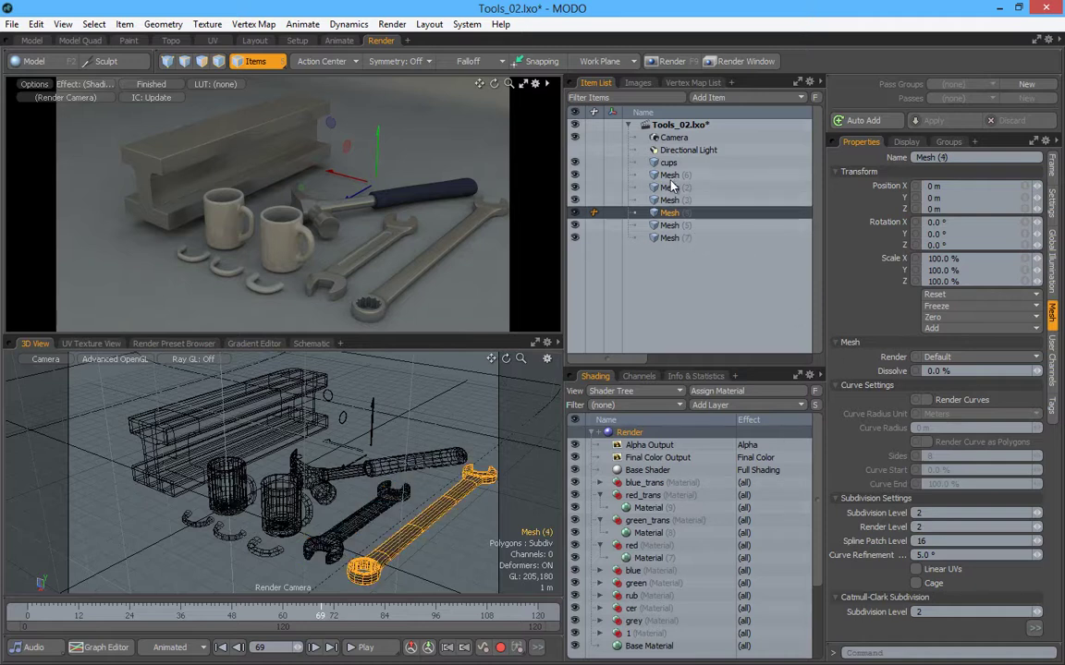
drag(670, 185, 669, 175)
Select the material of the red group and review the UV Texture View, Render Preset Browser and Gradient Editor
click(648, 558)
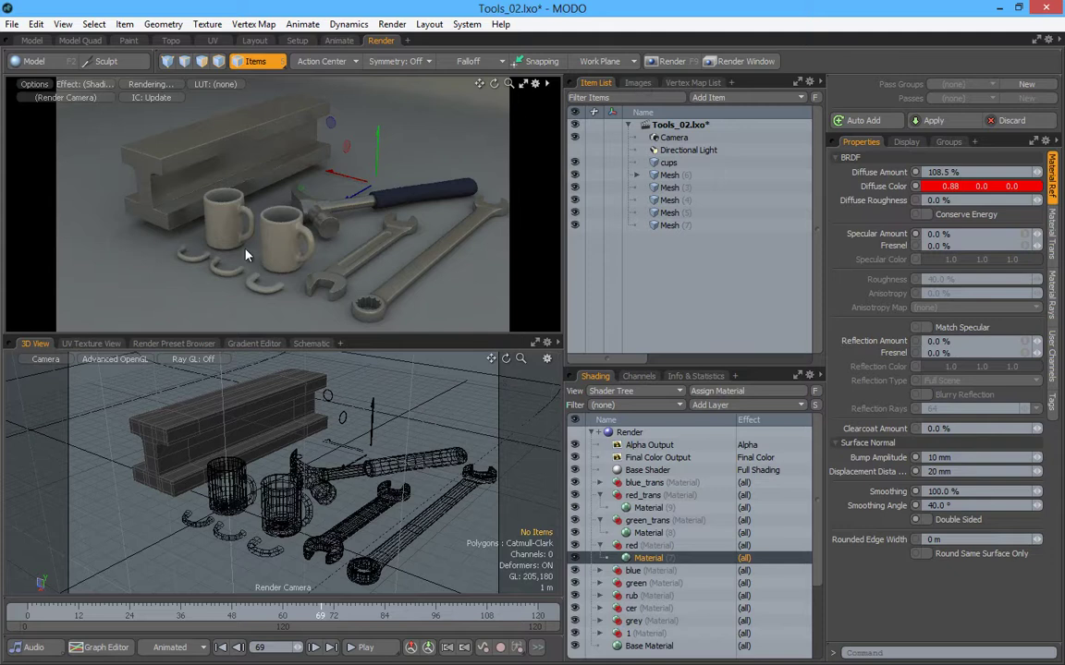
click(91, 343)
click(173, 343)
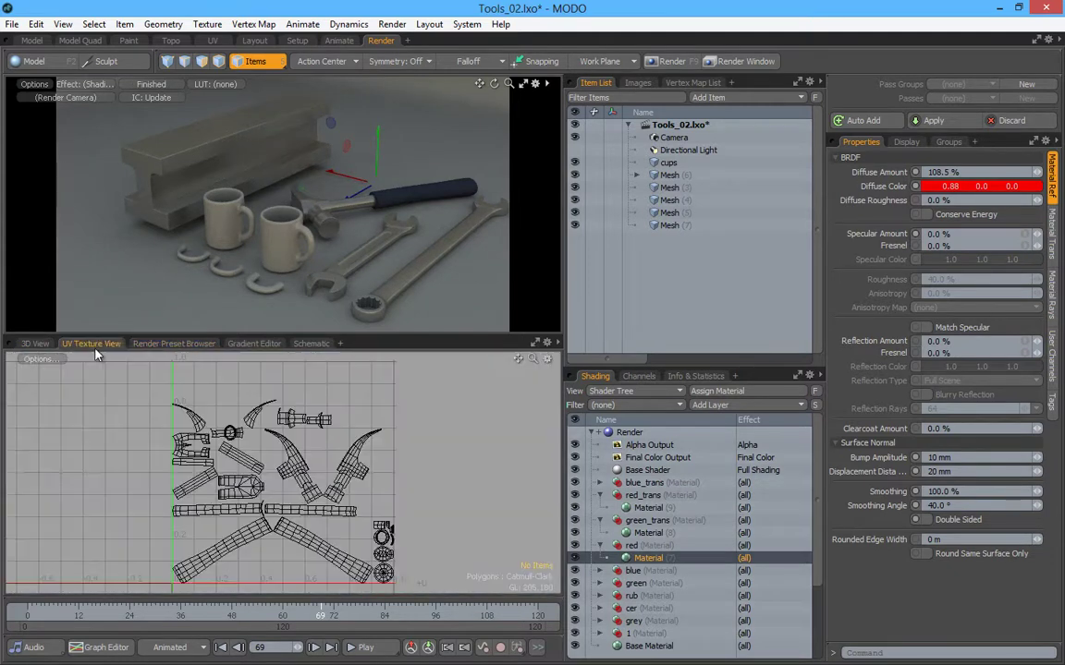
click(172, 344)
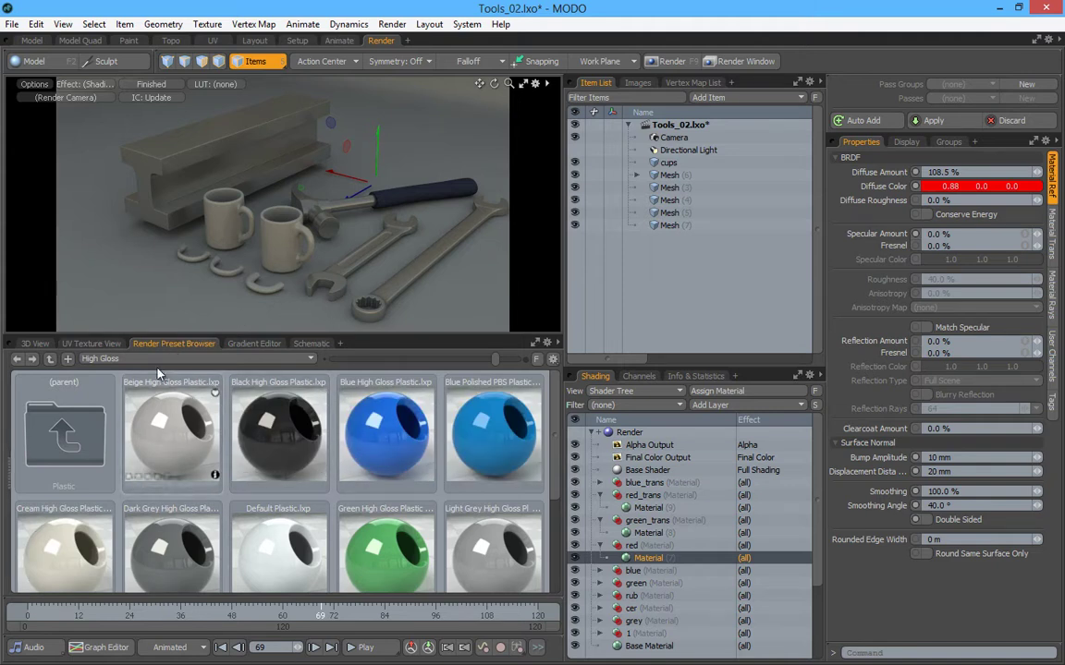
click(248, 346)
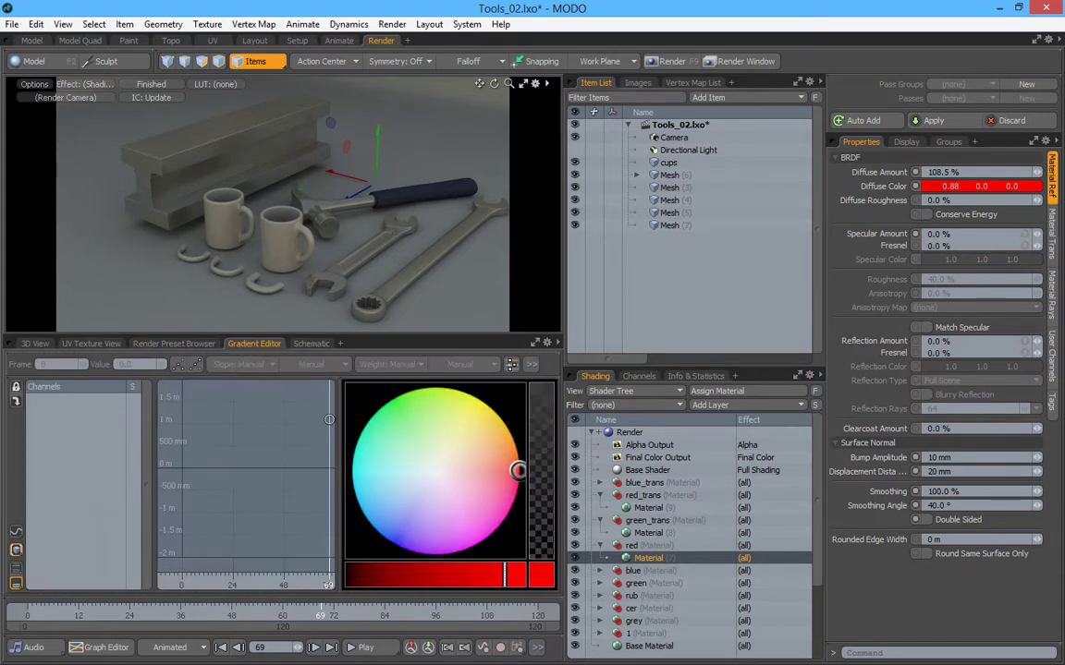
View the Schematic workspace and examine the UV islands in the UV Texture View
click(314, 343)
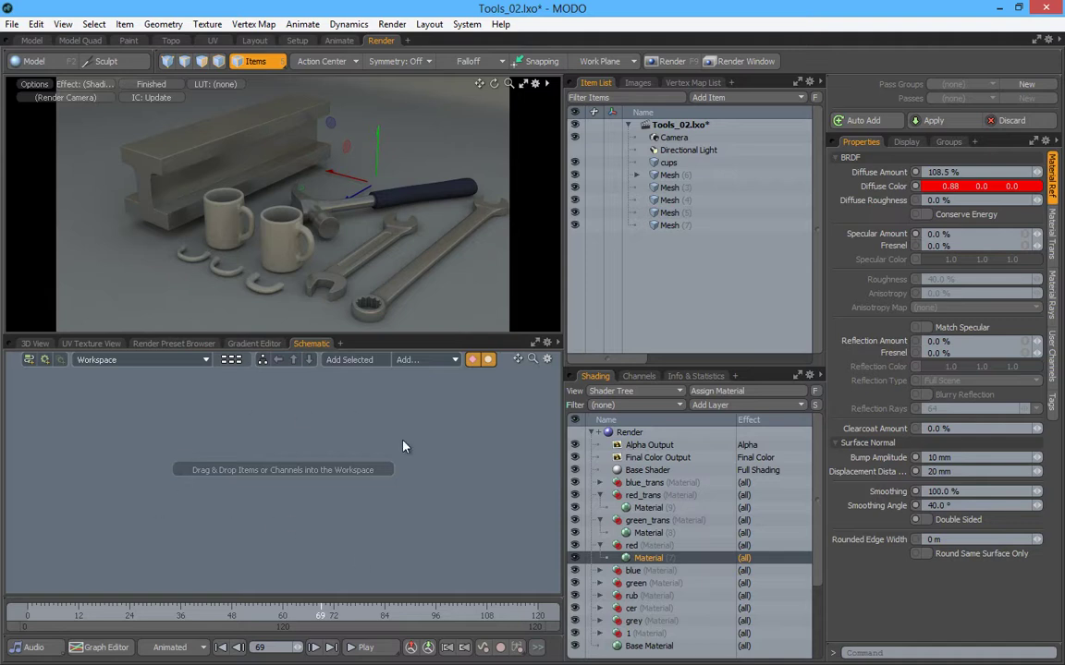
click(86, 346)
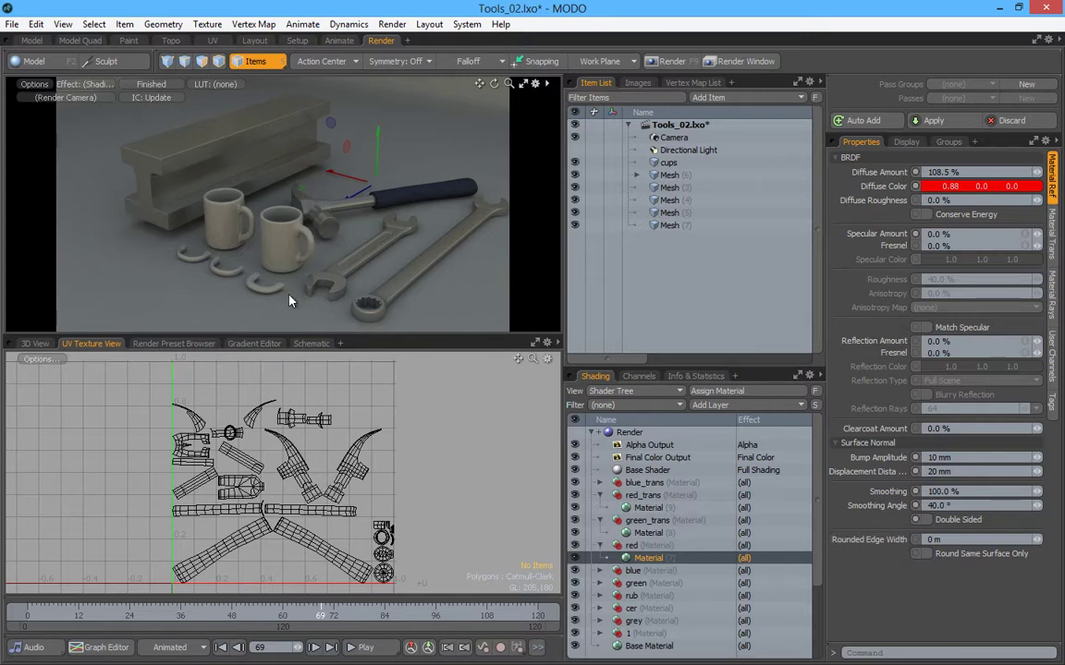
scroll(300, 573, up, 6)
alt+drag(300, 573, 311, 347)
ctrl+alt+drag(252, 416, 463, 474)
ctrl+alt+drag(462, 473, 28, 471)
alt+drag(167, 364, 88, 400)
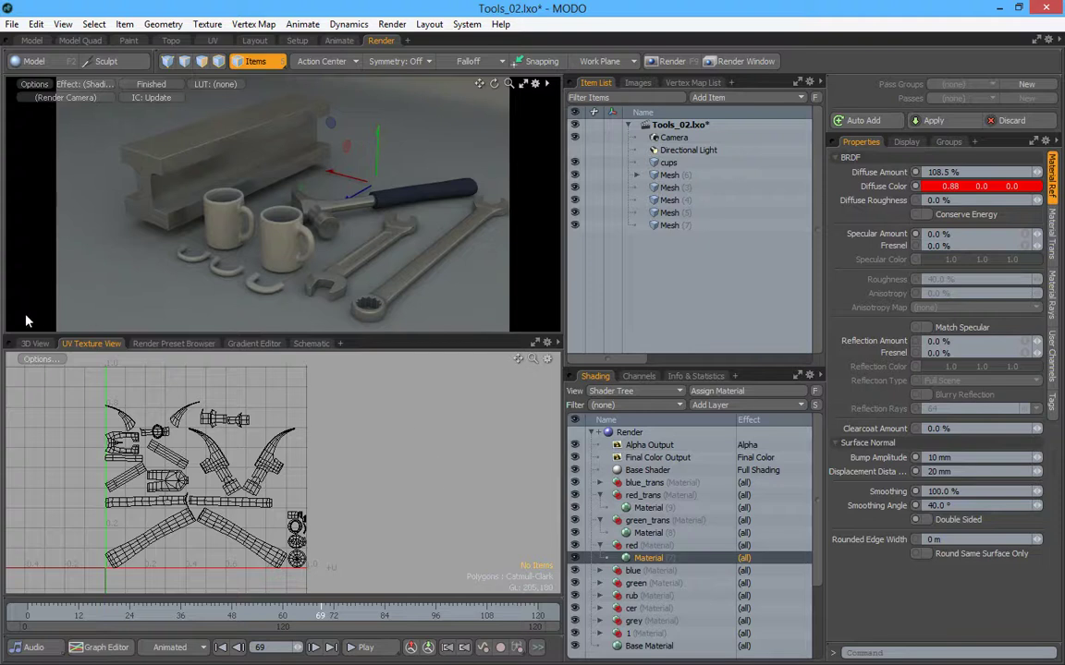
Show the 3D View in the Render layout, then return to the Model layout
click(35, 344)
click(31, 41)
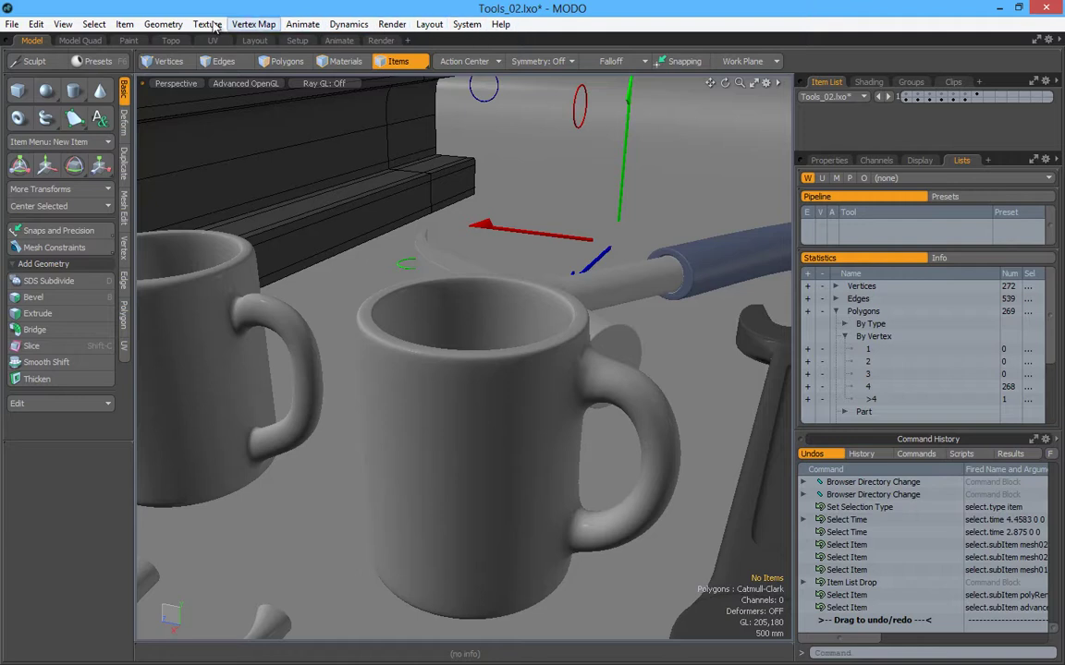
click(255, 24)
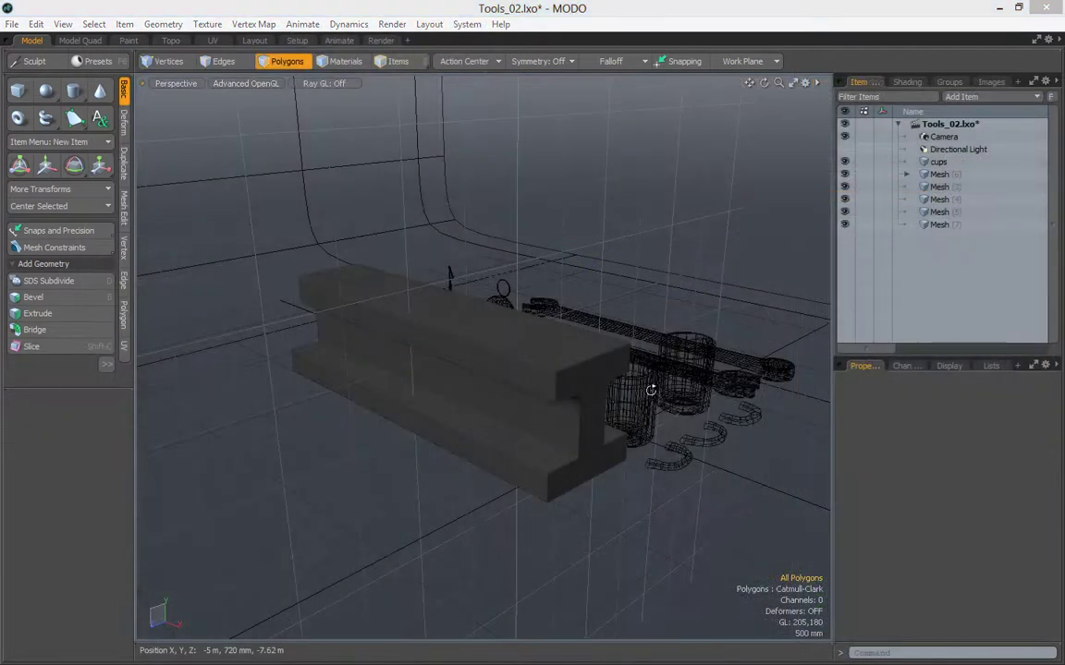
Toggle the perspective viewport between maximized and normal size, leaving it maximized
alt+drag(651, 390, 560, 439)
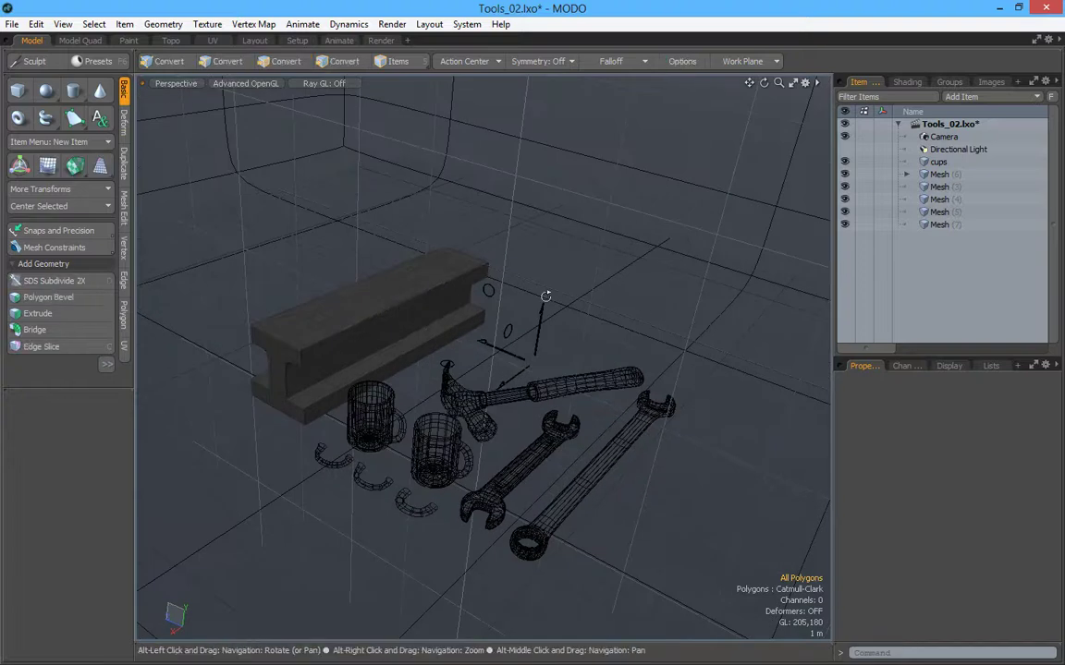
alt+drag(536, 307, 506, 304)
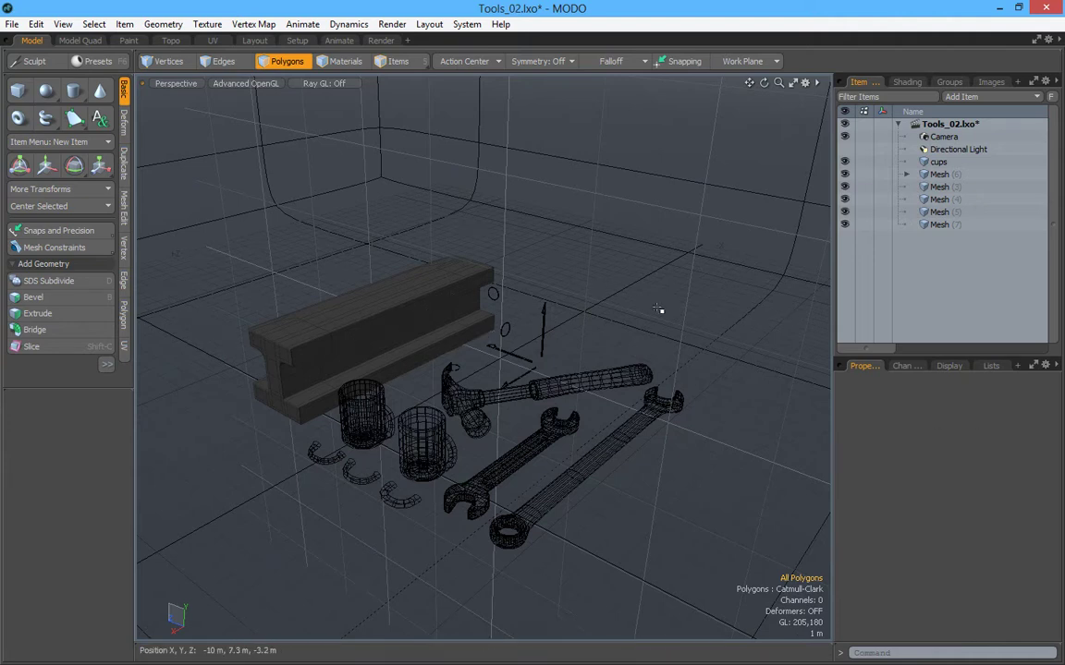
alt+drag(587, 290, 605, 341)
key(ctrl+Tab)
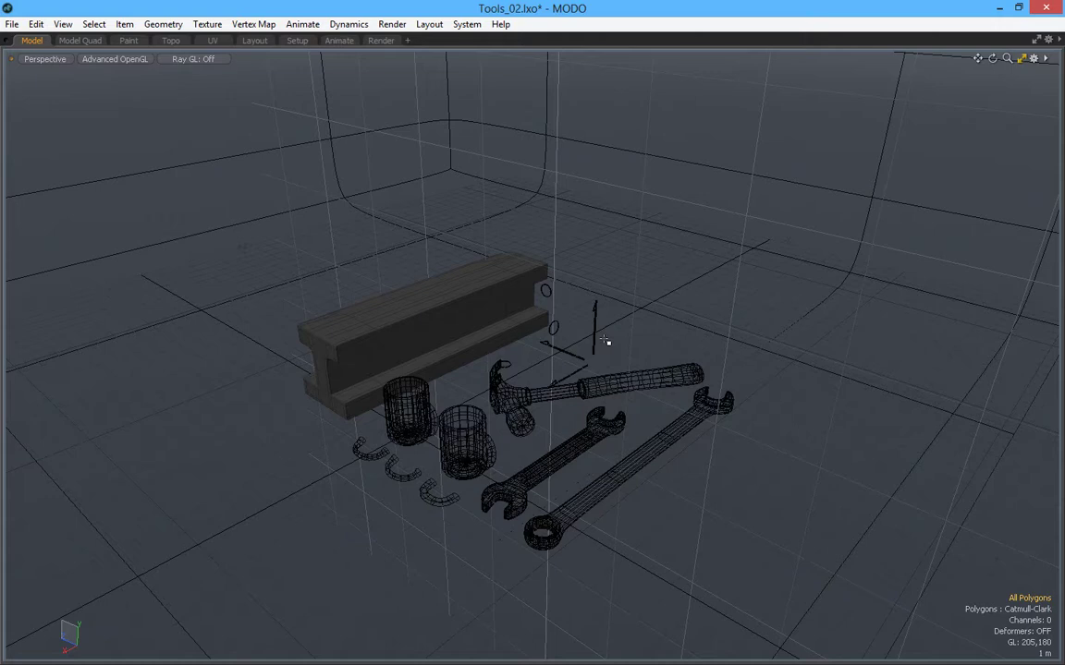
key(ctrl+Tab)
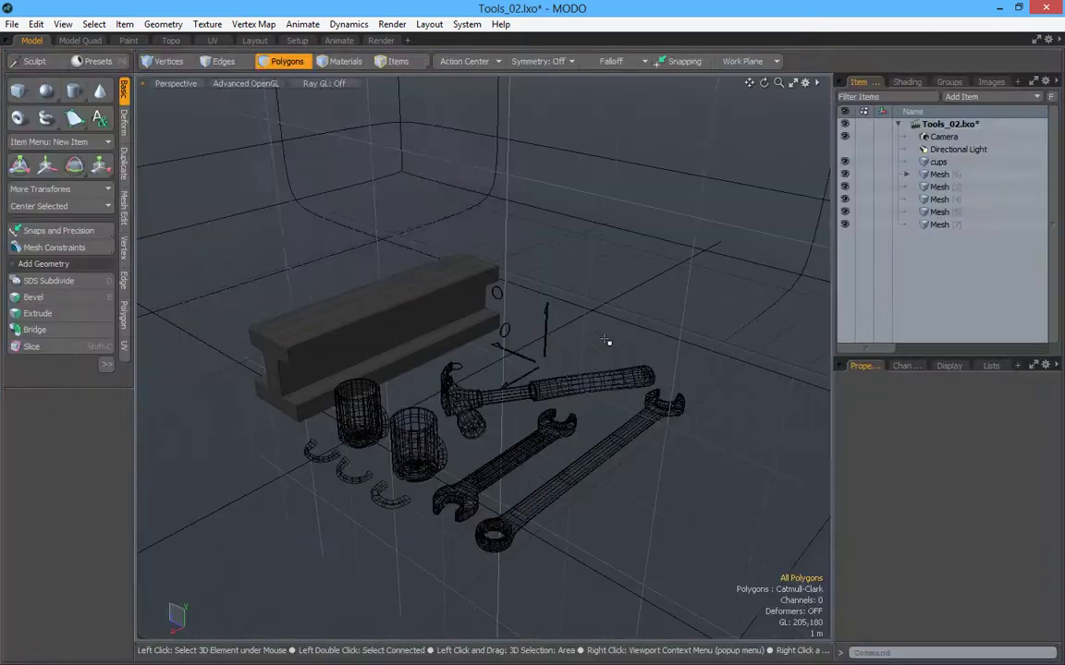
key(ctrl+Tab)
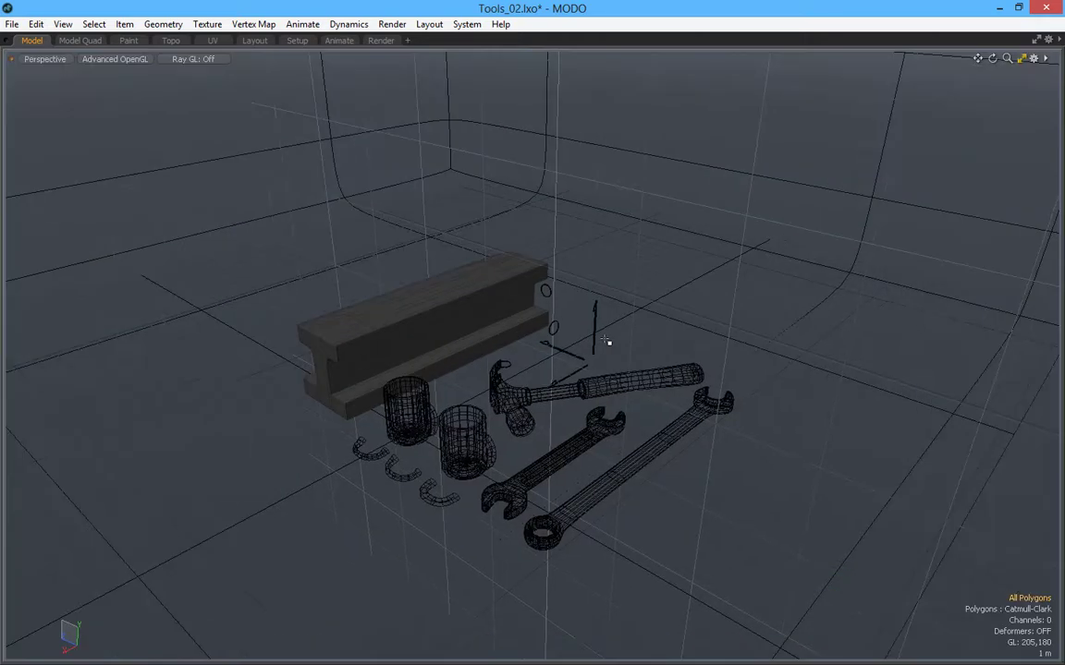
Set Ray GL to Full in the maximized perspective viewport to preview the rendered scene
alt+drag(703, 442, 237, 84)
click(202, 57)
click(185, 78)
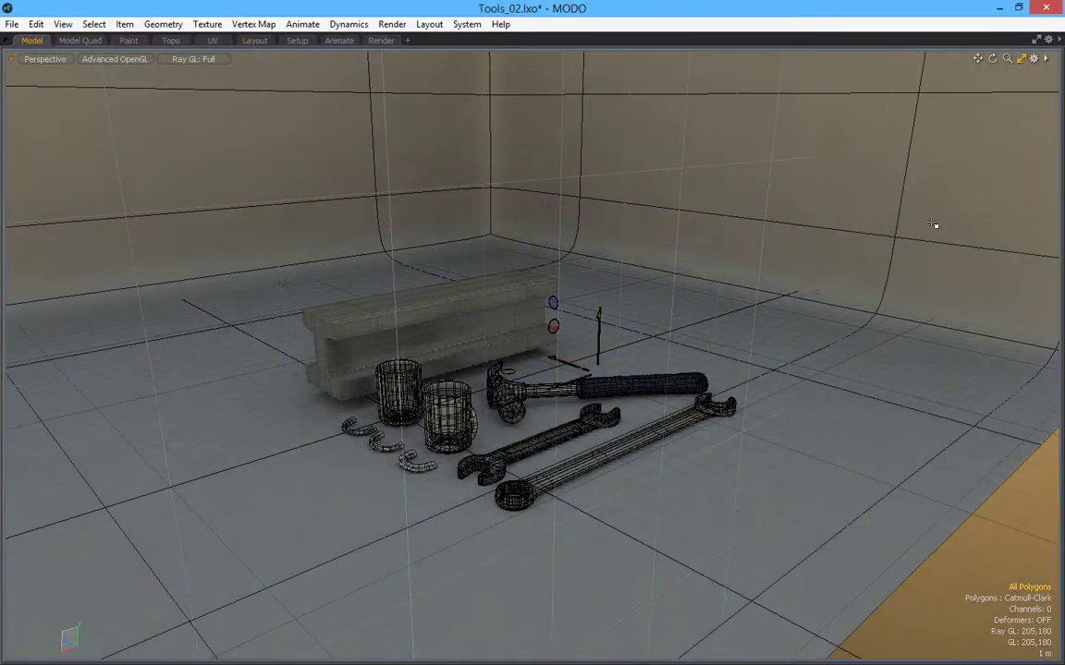
alt+drag(433, 401, 479, 398)
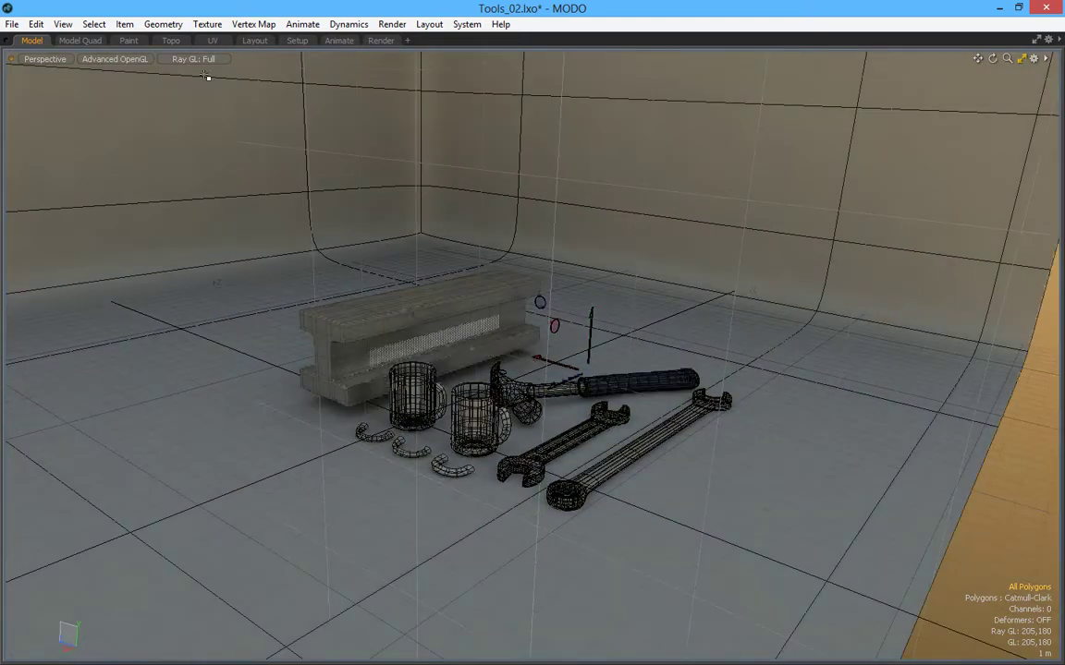
Turn Ray GL off and restore the perspective viewport to its normal size
click(193, 59)
click(191, 58)
mouse_move(499, 397)
alt+mouse_down()
mouse_move(516, 402)
mouse_move(554, 384)
mouse_move(513, 393)
mouse_move(527, 392)
alt+mouse_up()
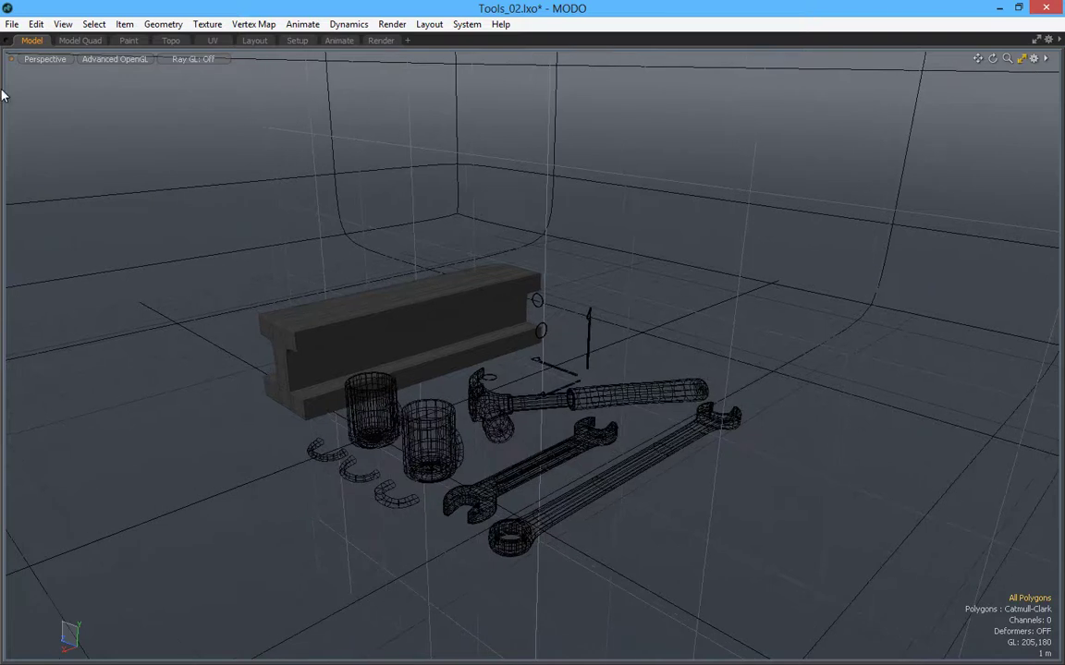
key(KP_0)
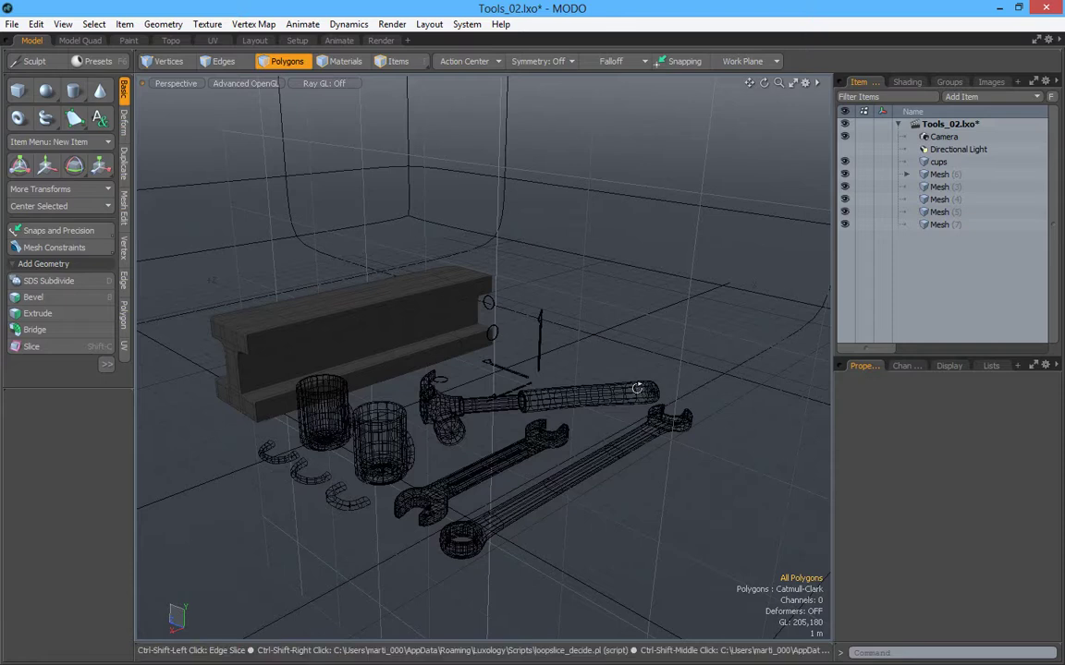
Use the layout switcher to change to the full Model layout, then to the Animate layout
key(ctrl+Tab)
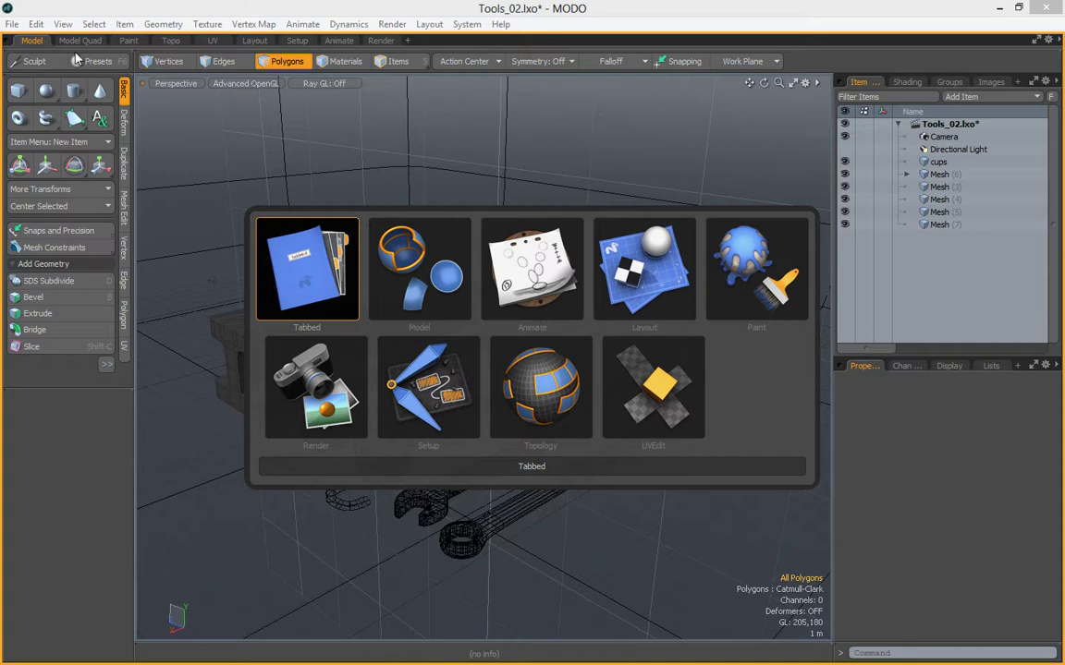
click(407, 274)
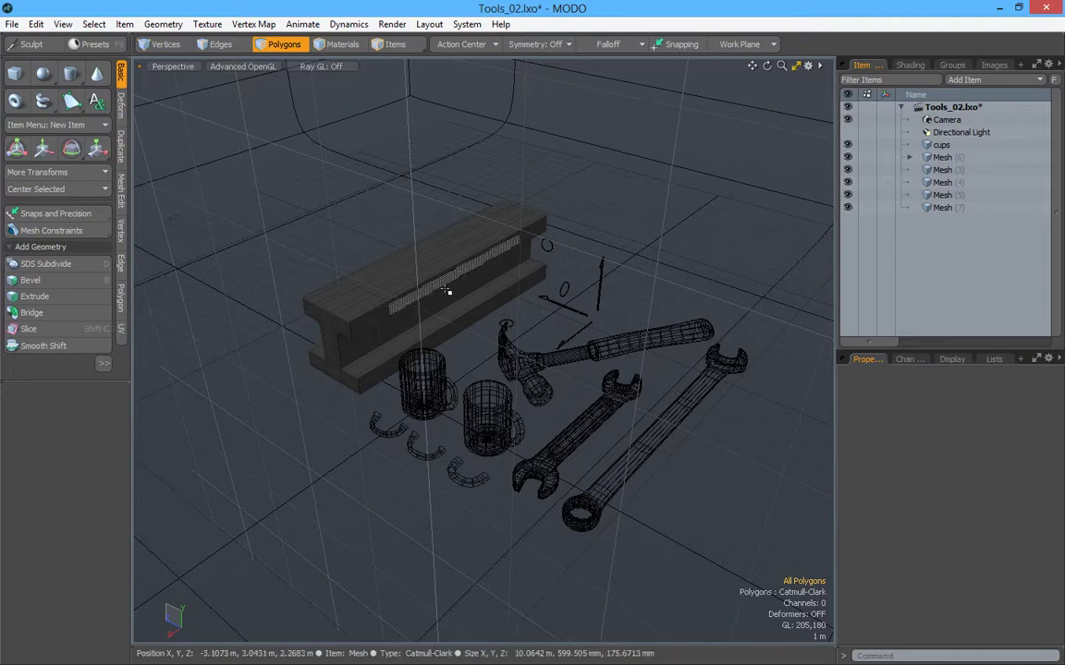
key(ctrl)
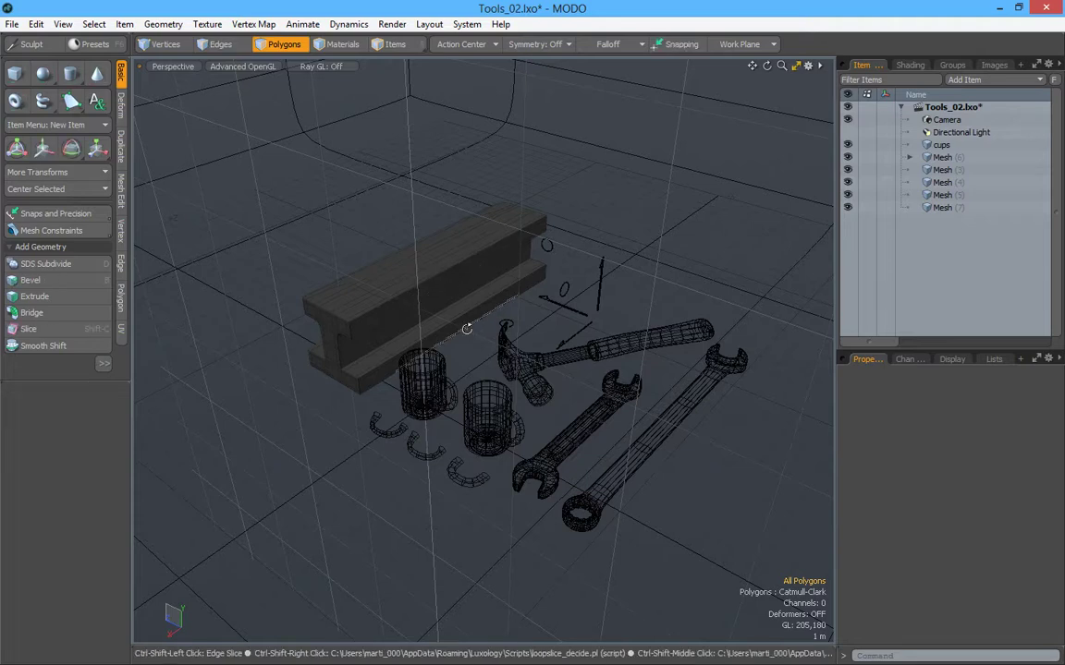
key(ctrl+Tab)
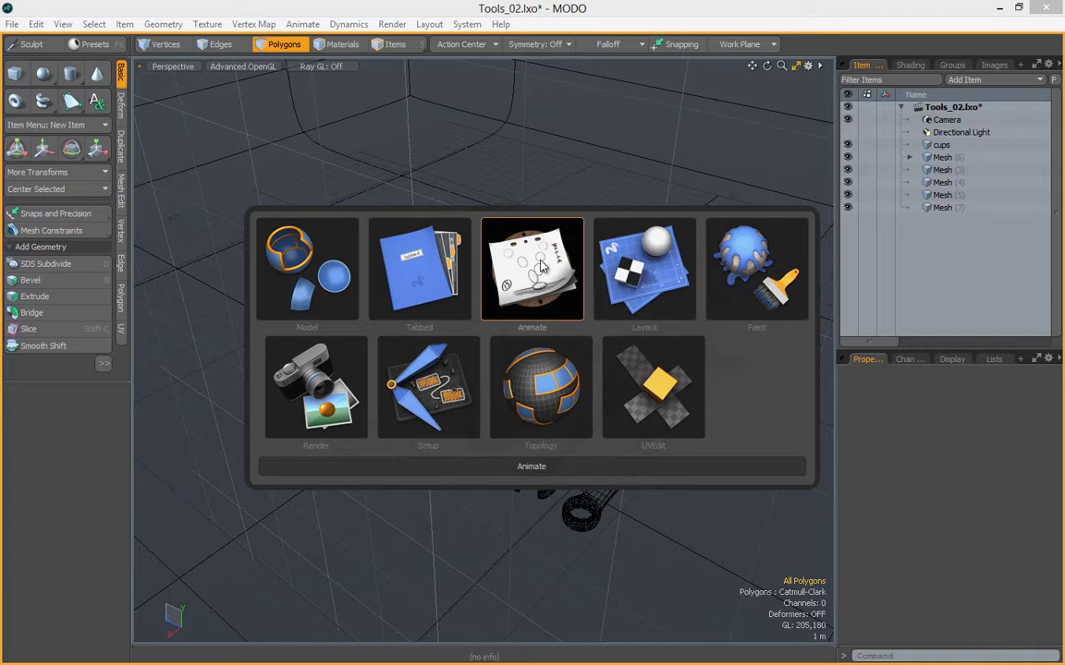
click(486, 236)
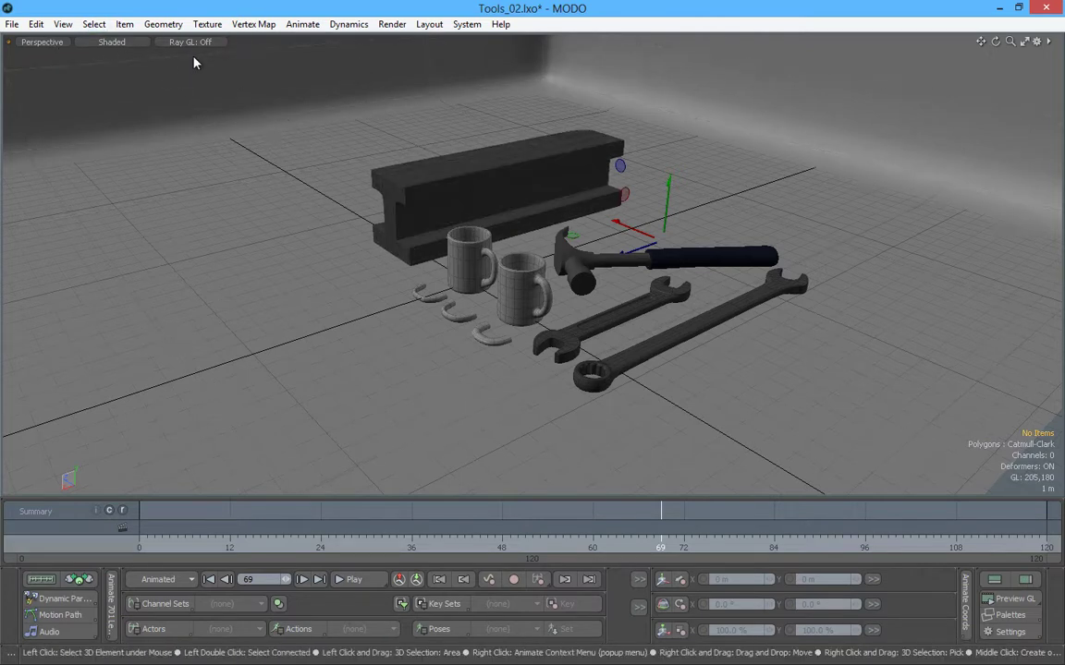
Switch to the UVEdit layout and then to the Setup layout with the layout switcher
key(ctrl+Tab)
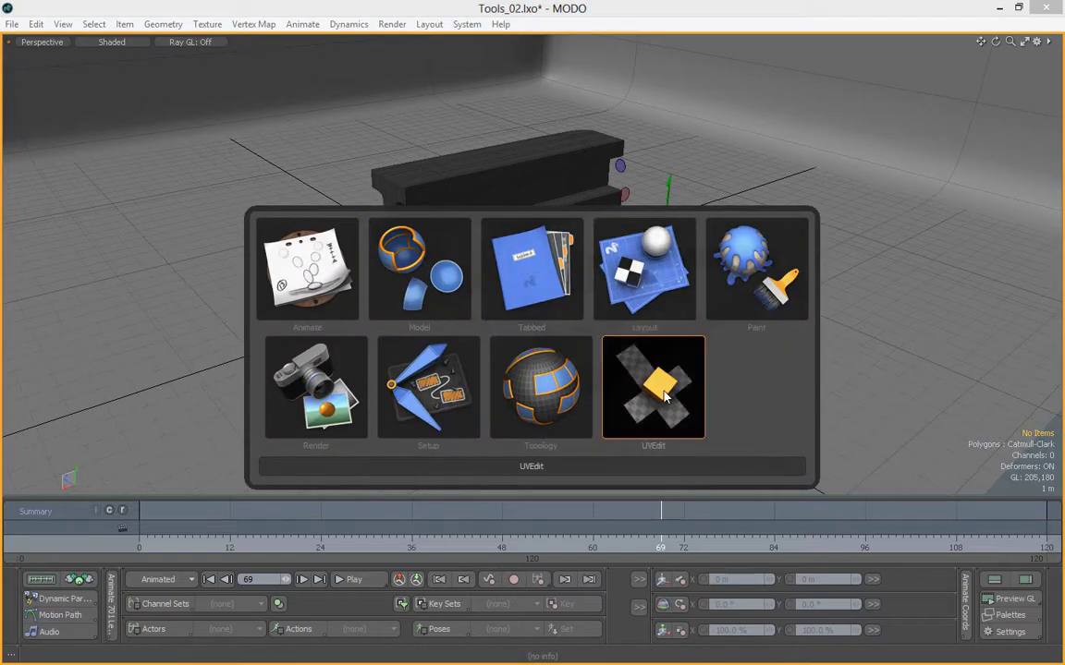
click(636, 349)
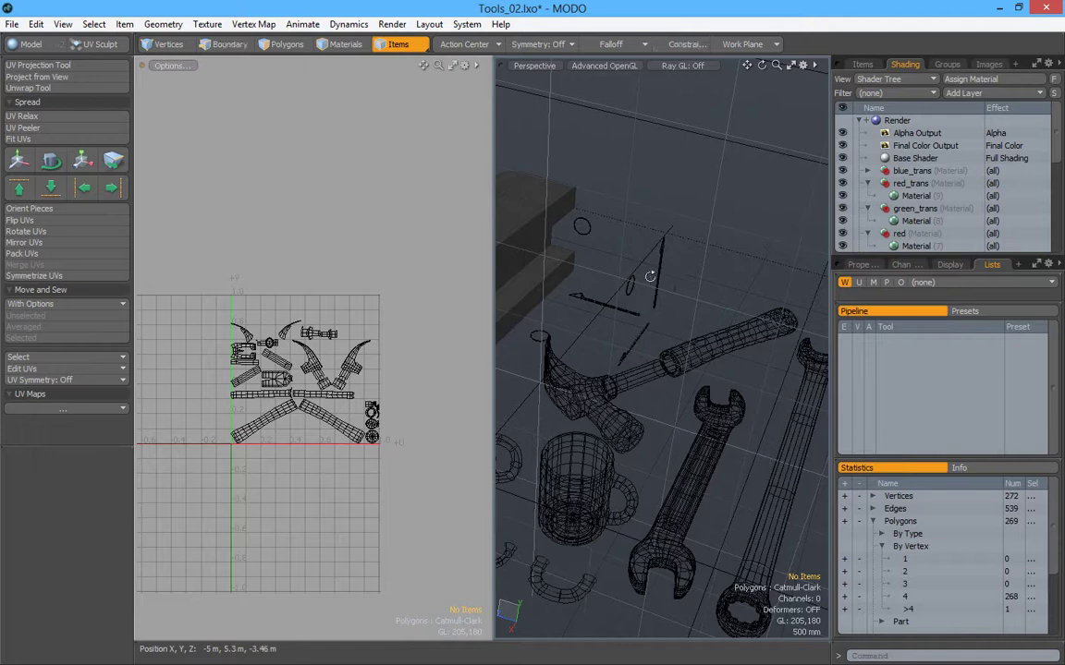
key(ctrl+Tab)
click(589, 405)
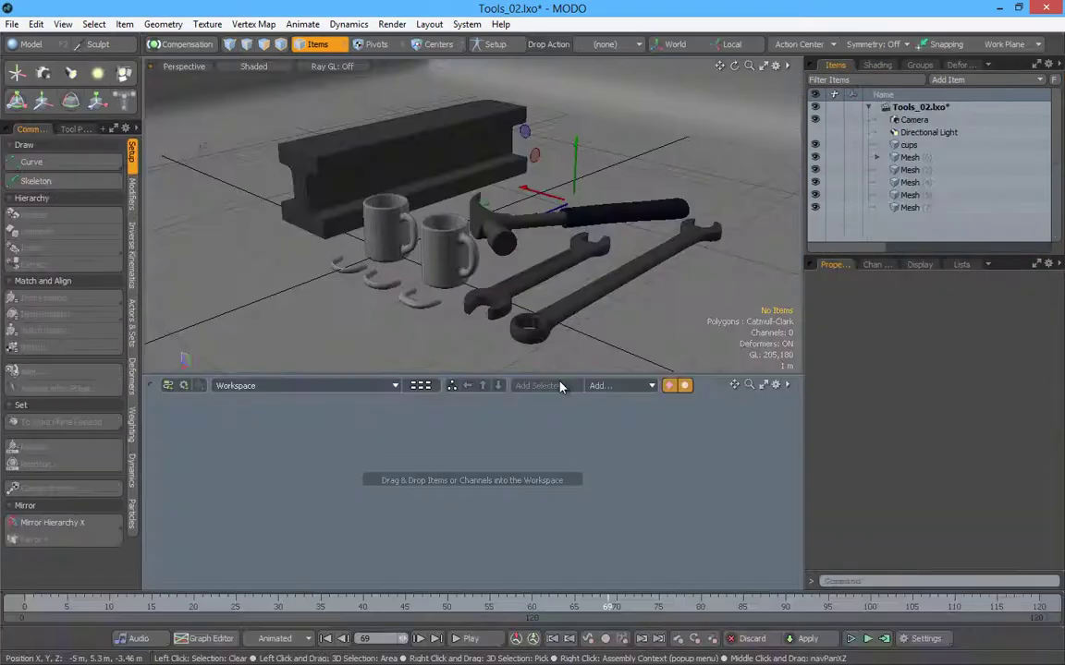
Alternate between the Setup and Animate layouts with the layout switcher, ending on Setup
key(ctrl+Tab)
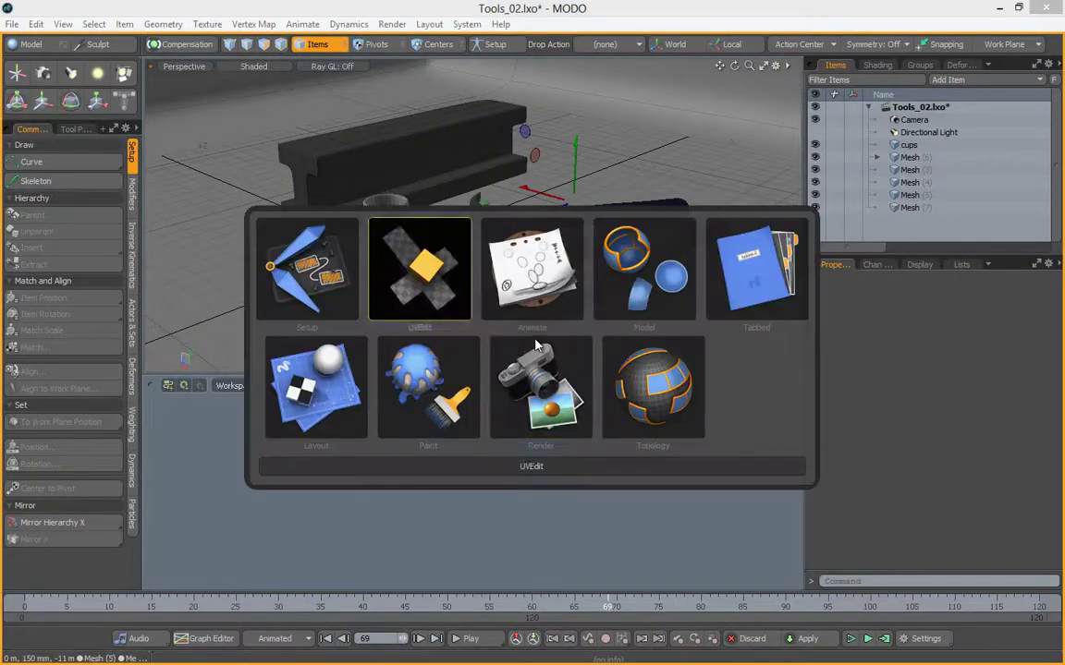
click(305, 273)
key(ctrl+Tab)
click(385, 274)
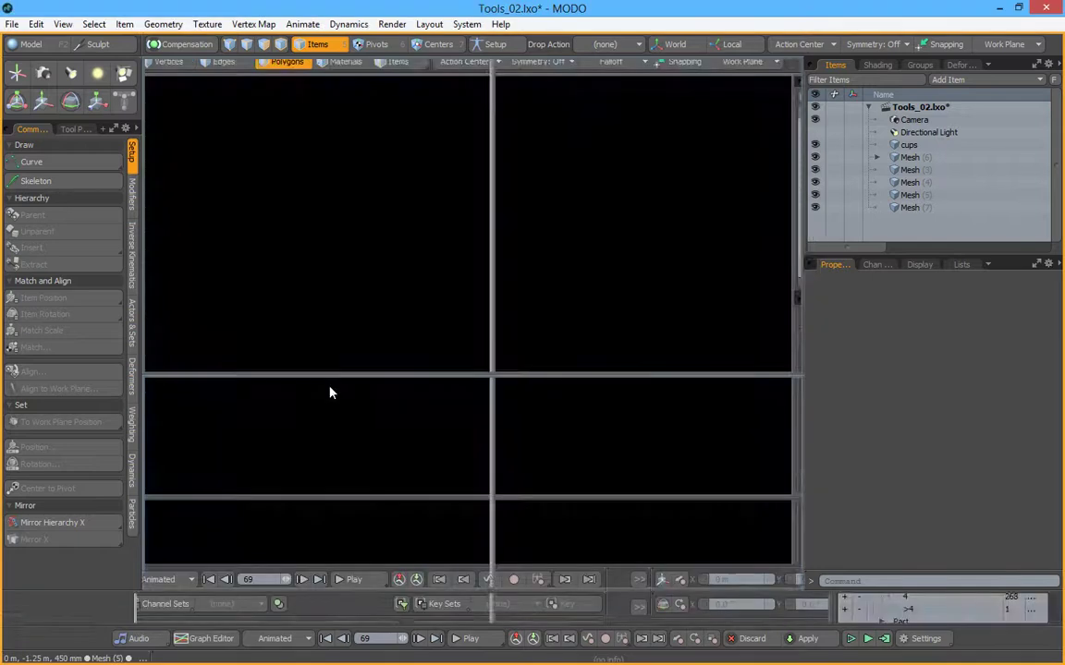
key(ctrl+Tab)
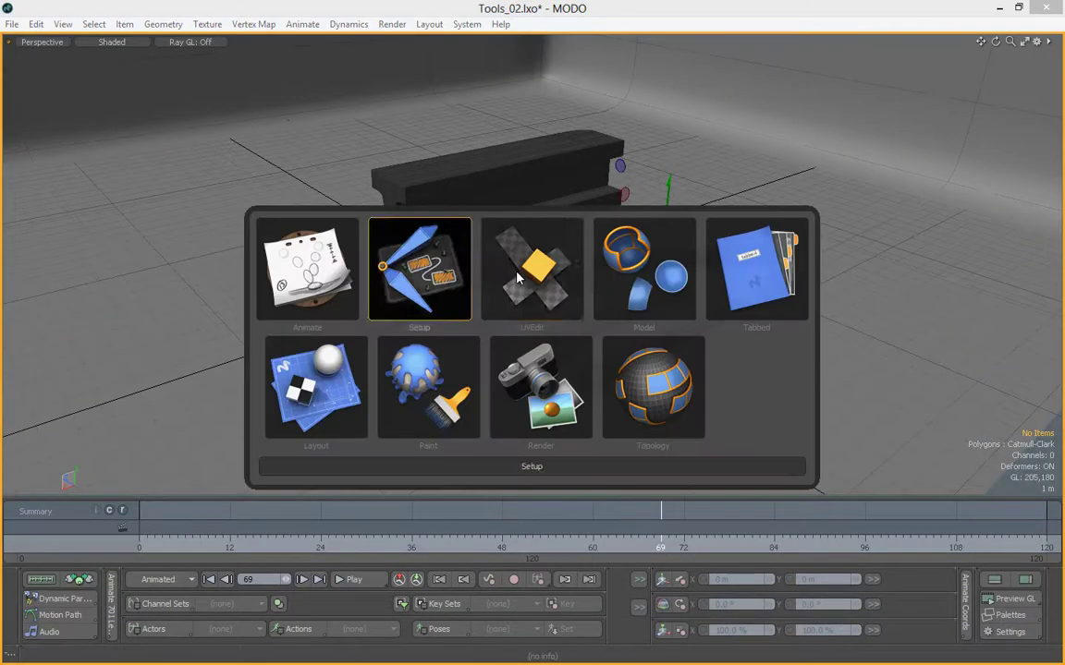
click(305, 369)
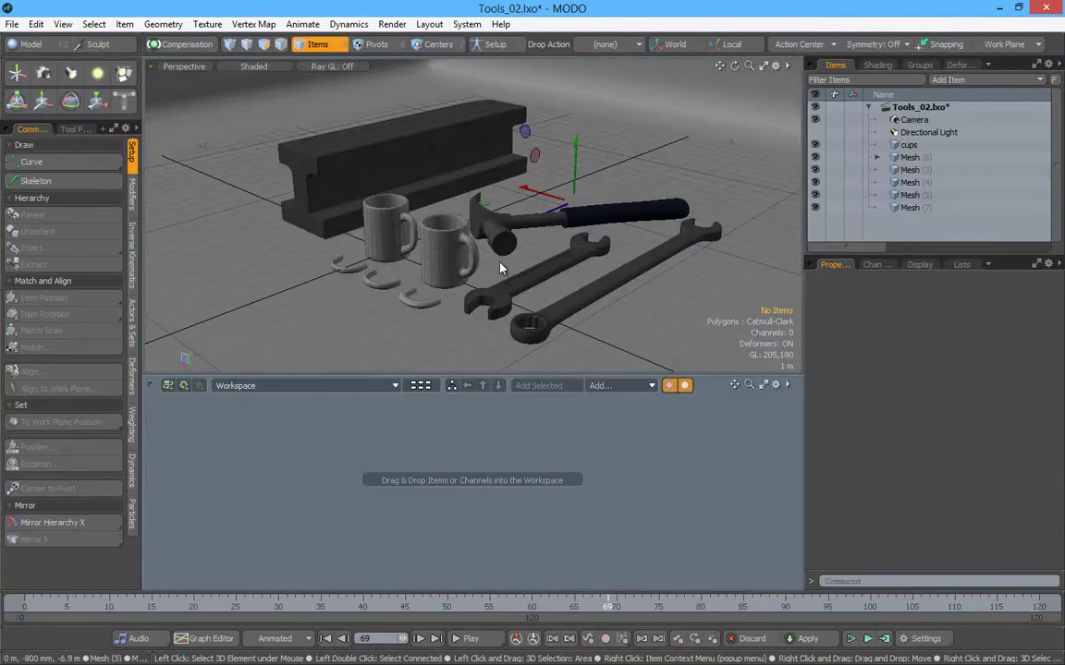
Switch to the full Model layout, then return to the Tabbed layout
key(ctrl+Tab)
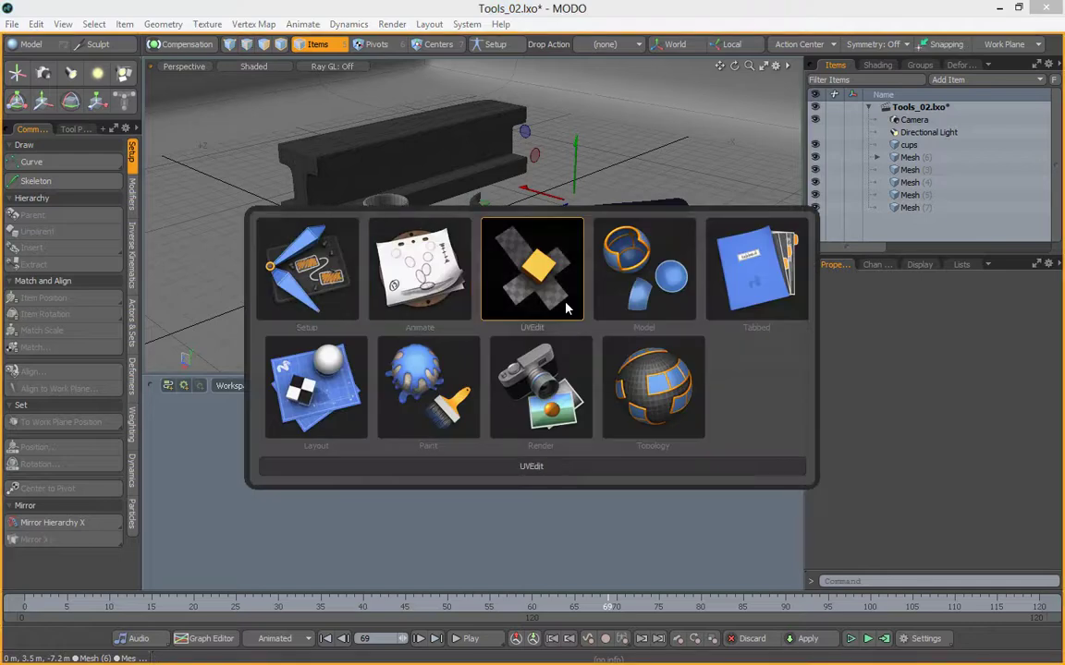
click(645, 279)
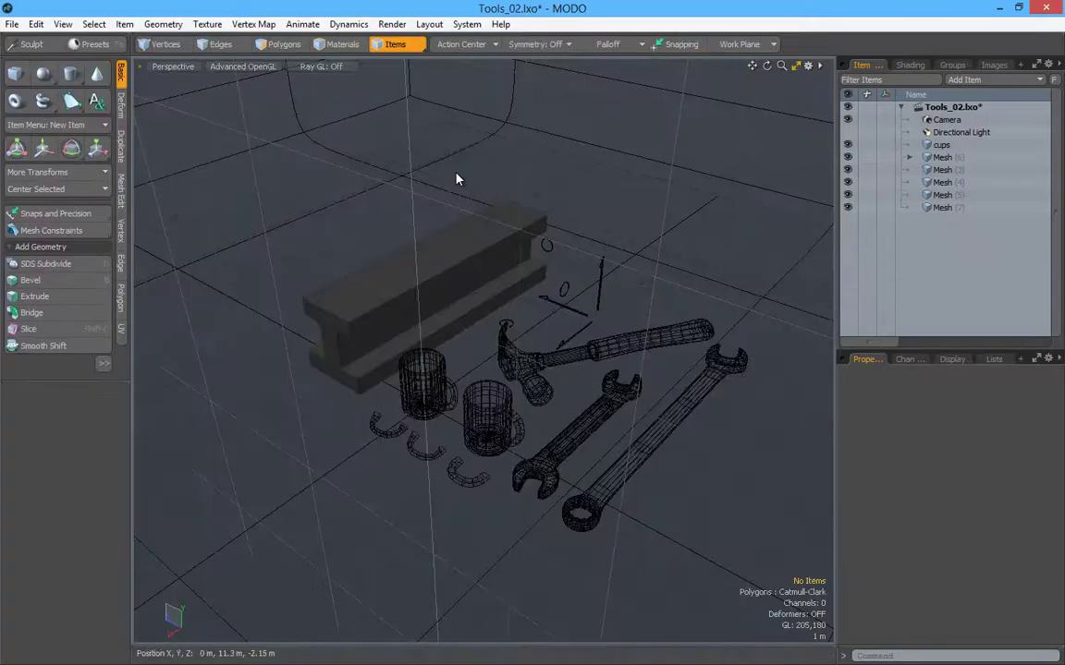
key(ctrl+Tab)
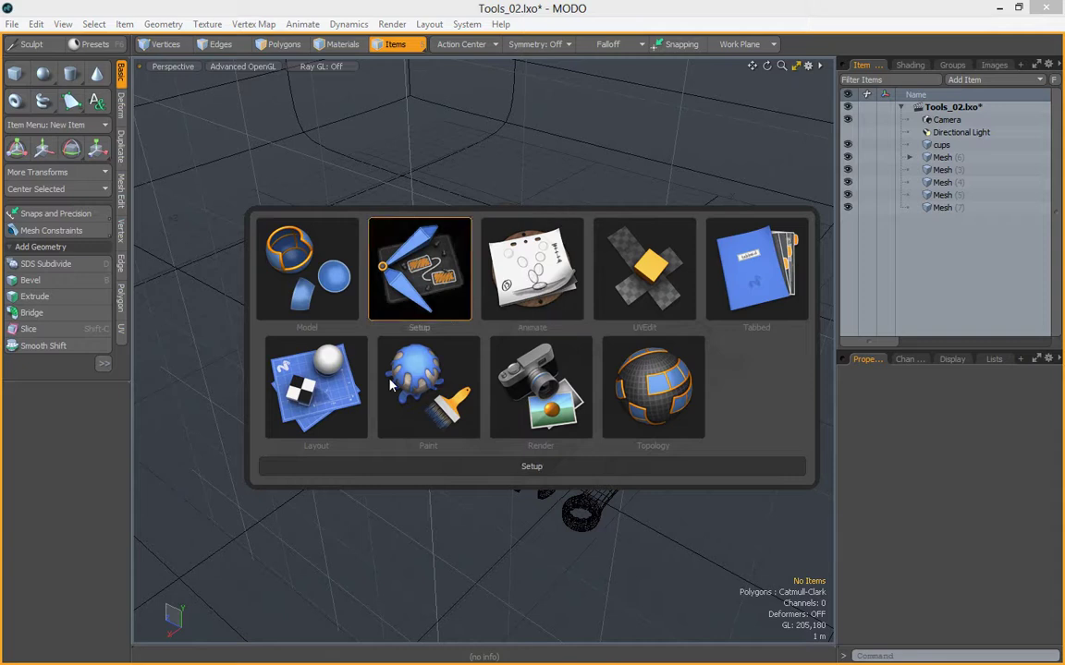
click(756, 275)
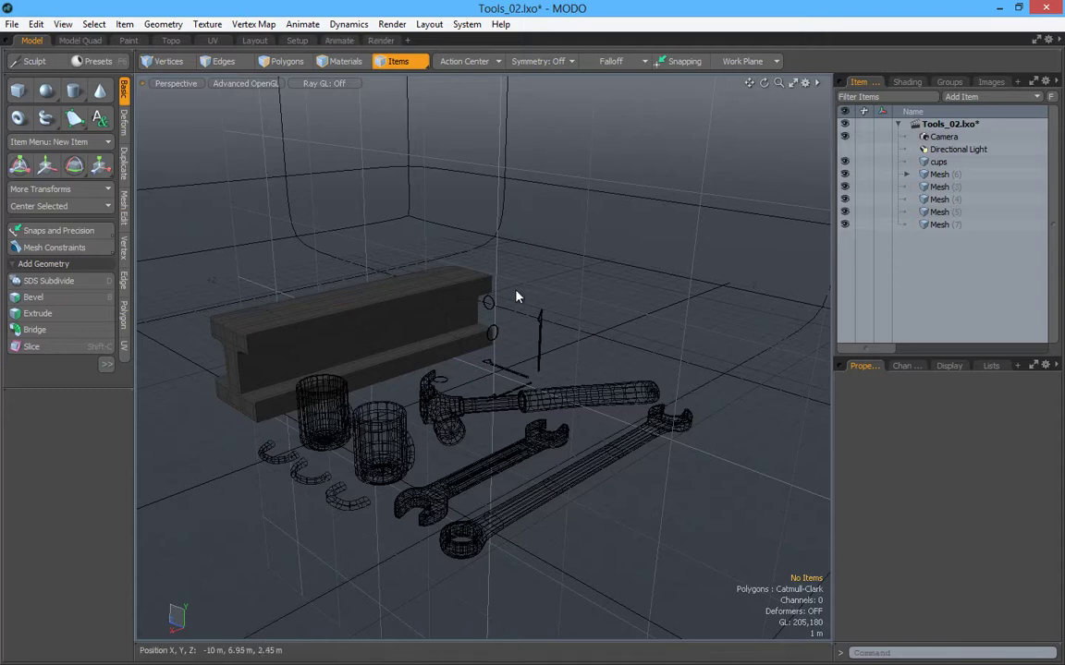
Activate Polygons selection mode and switch to the full Paint layout
click(283, 63)
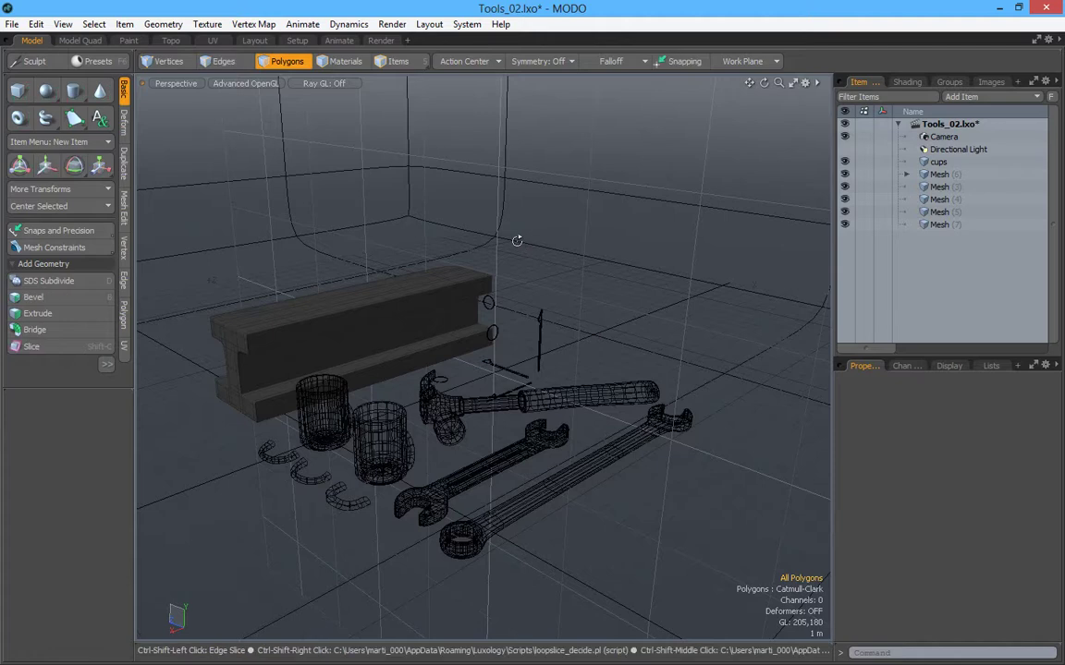
key(ctrl+Tab)
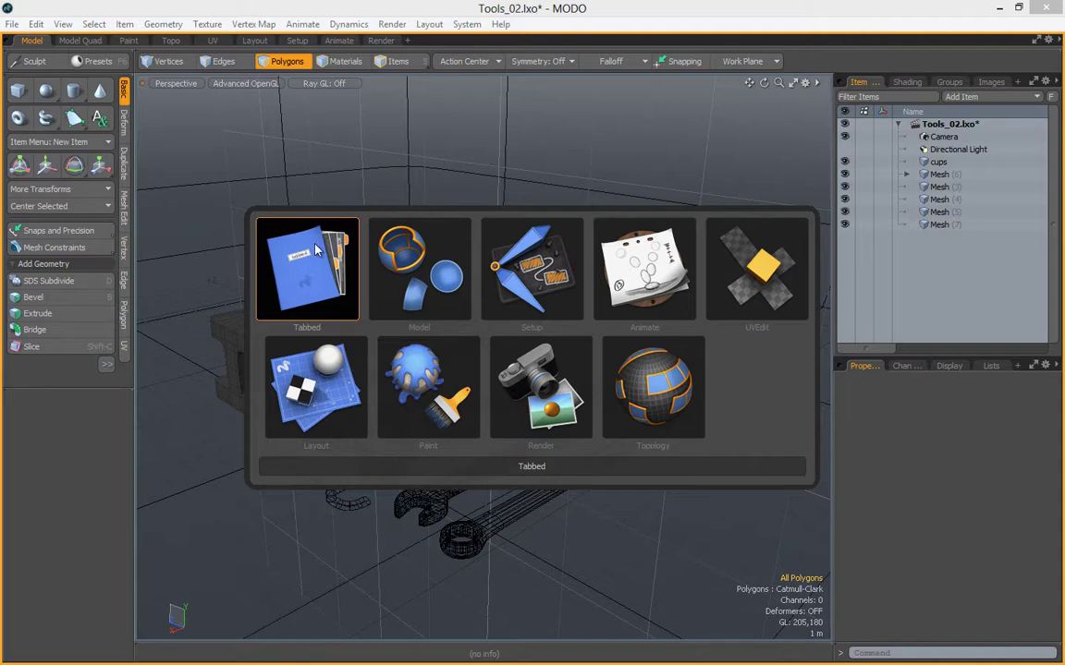
click(429, 375)
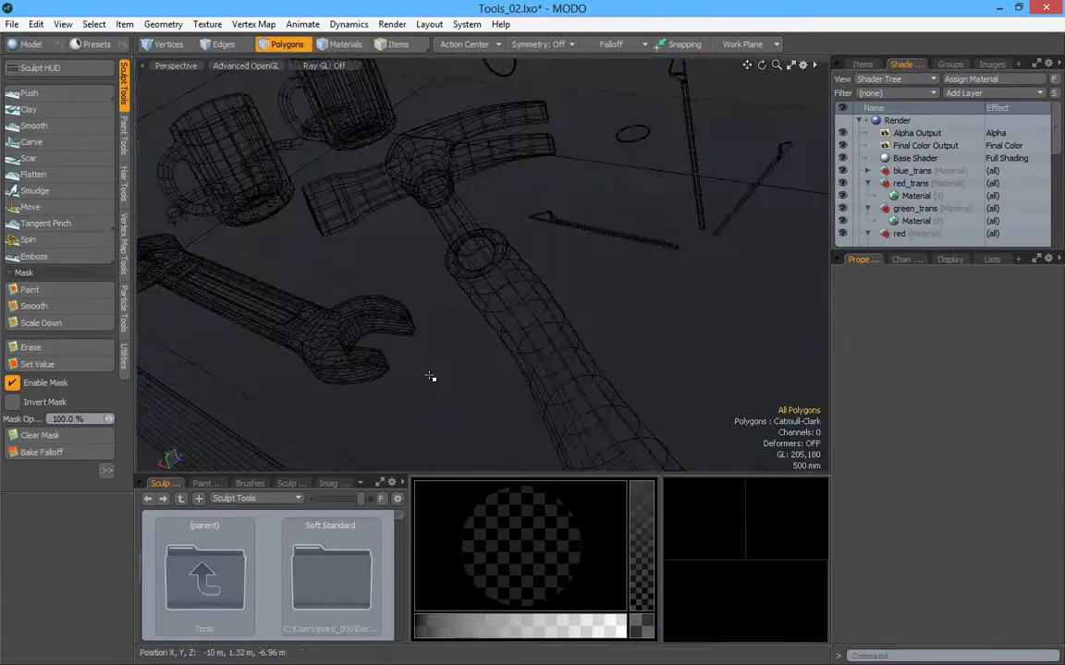
Return to the Tabbed layout and view its UV layout before going back to Model
key(ctrl+Tab)
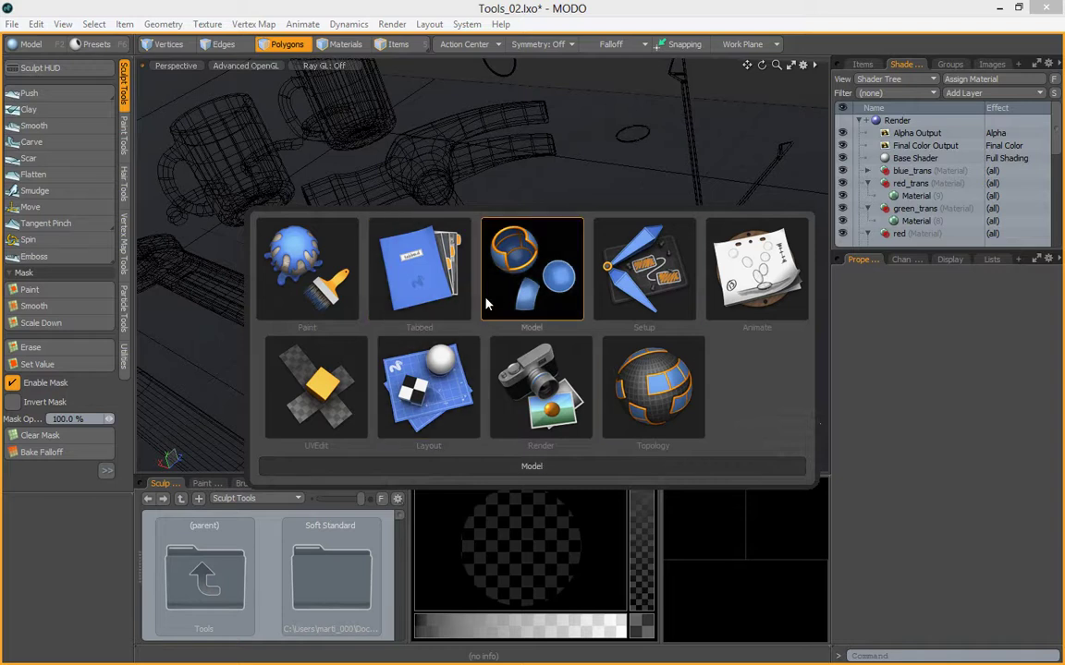
click(402, 268)
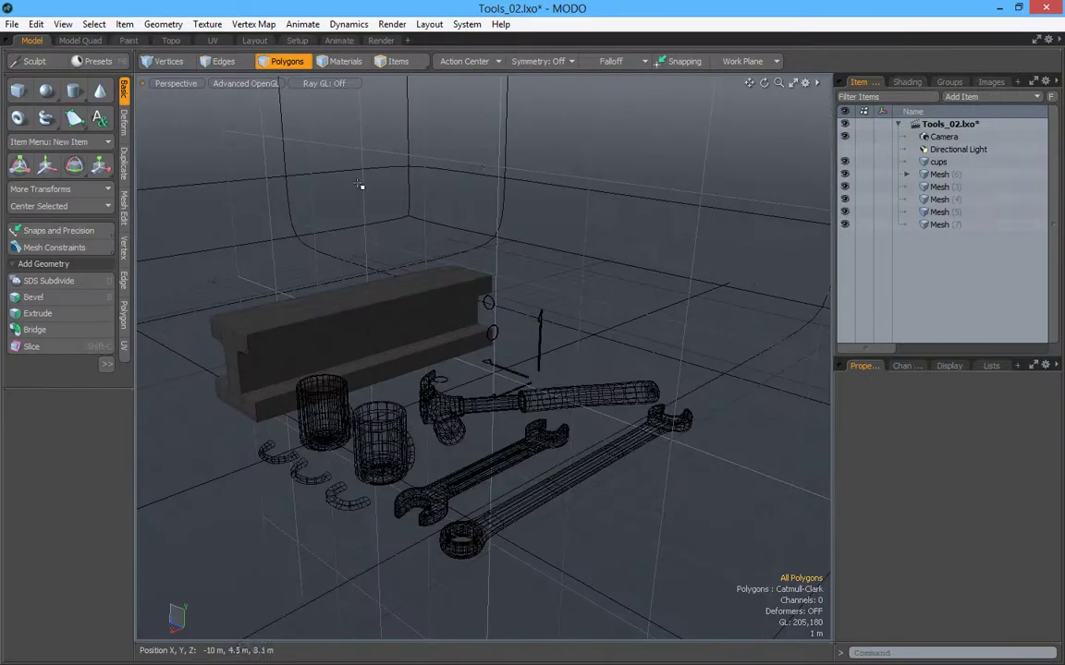
click(212, 41)
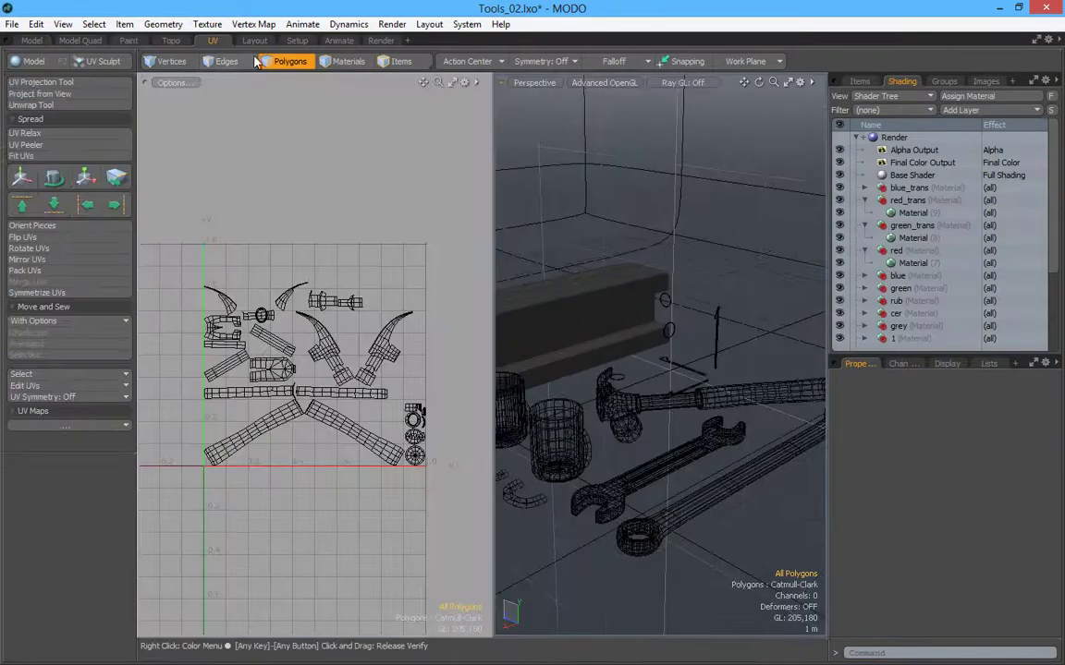
click(33, 41)
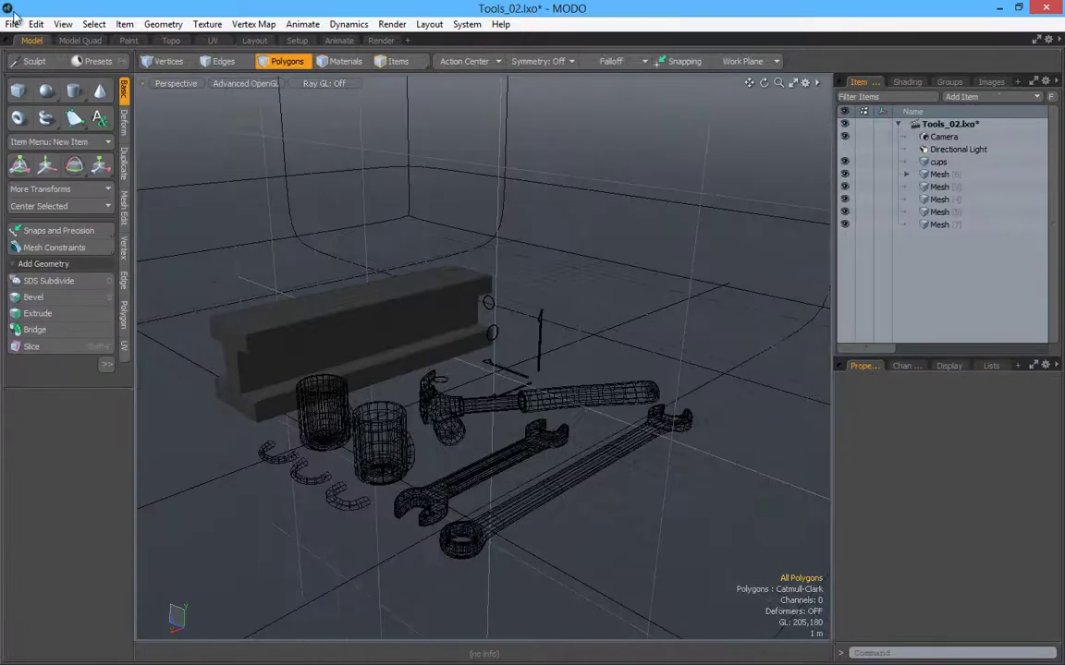